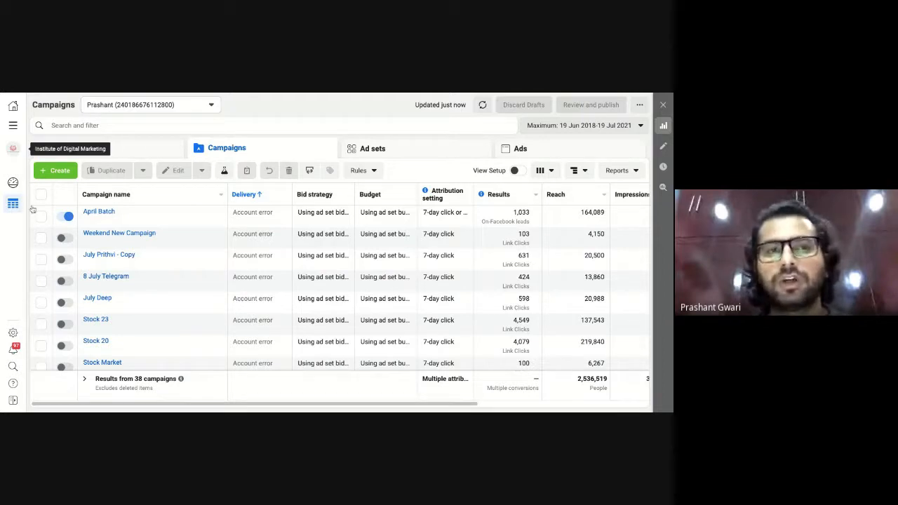
Create a new draft campaign with the Lead Generation objective from the Consideration group.
left_click(63, 171)
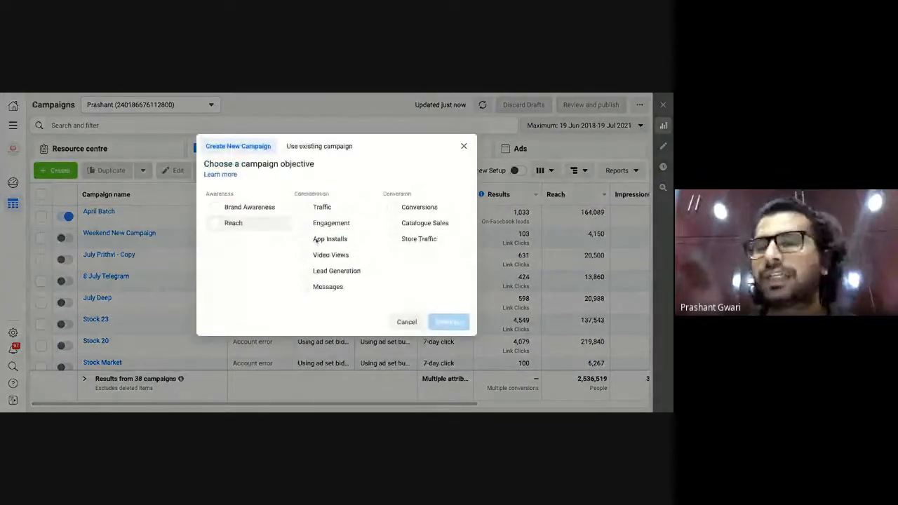
left_click(306, 273)
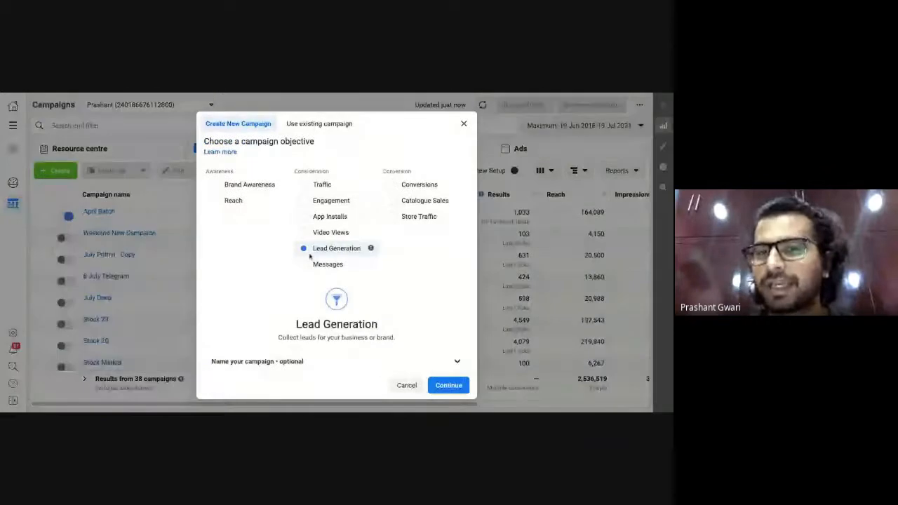
left_click(449, 386)
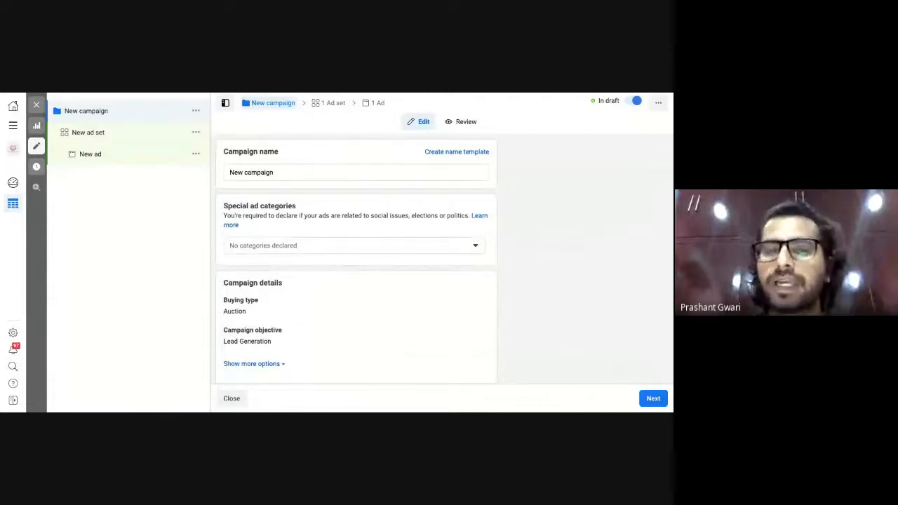
Replace the default campaign name with 'August Batch', correcting the misspelt 'Auguest'.
left_click(281, 173)
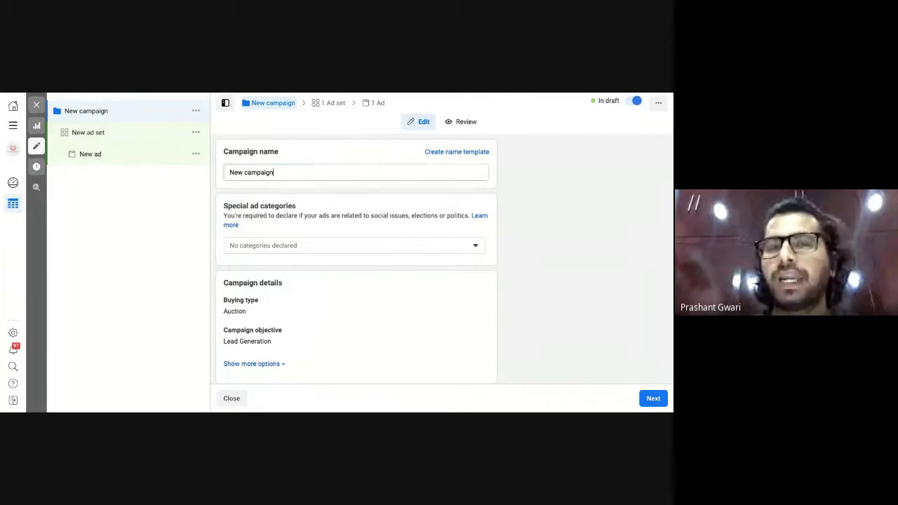
key("BackSpace")
key("BackSpace")
key("BackSpace")
key("BackSpace")
key("BackSpace")
key("BackSpace")
key("BackSpace")
key("BackSpace")
key("BackSpace")
key("BackSpace")
key("BackSpace")
key("BackSpace")
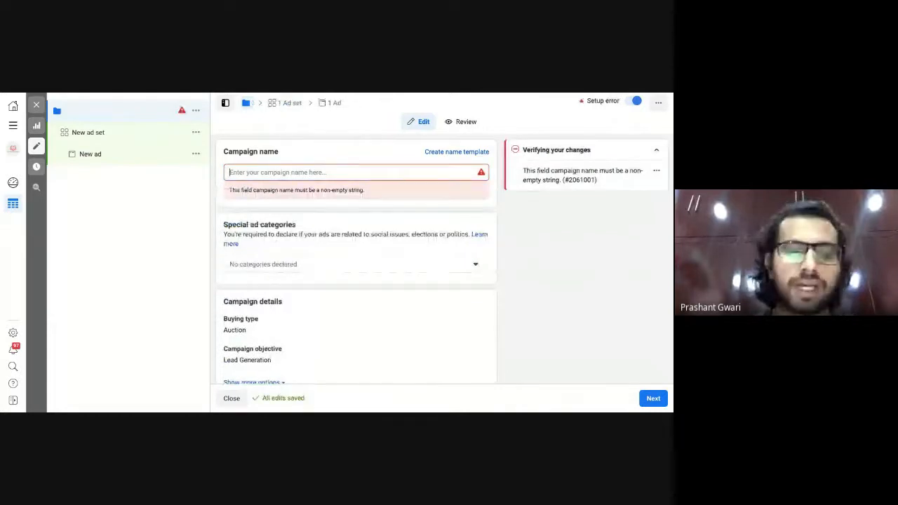
type("Aug")
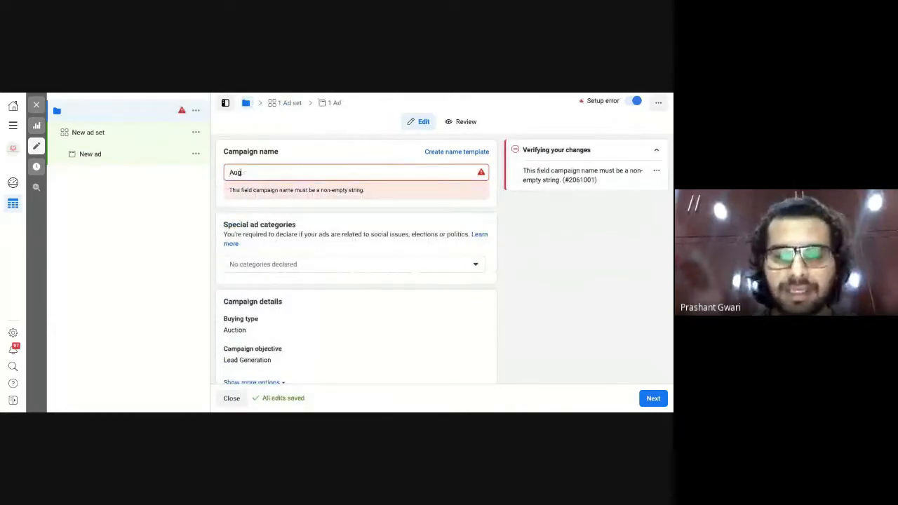
type("uest Batch")
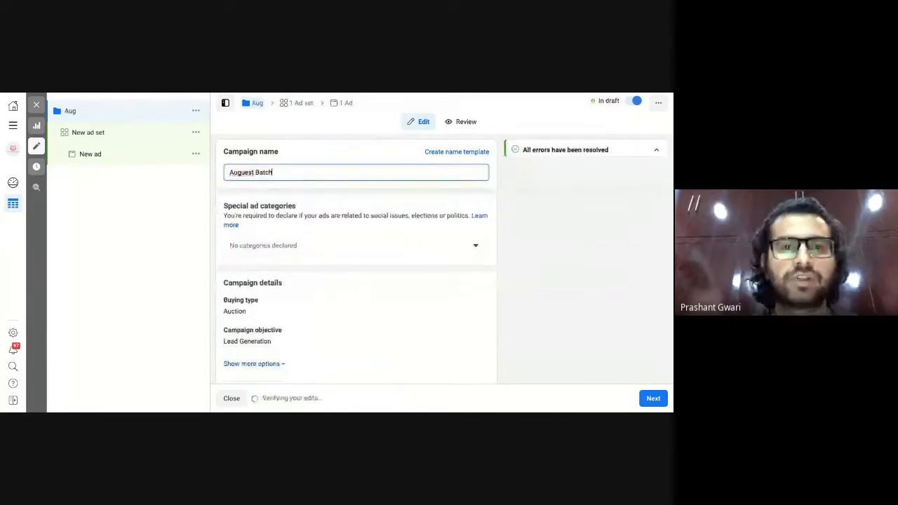
double_click(238, 172)
type("August")
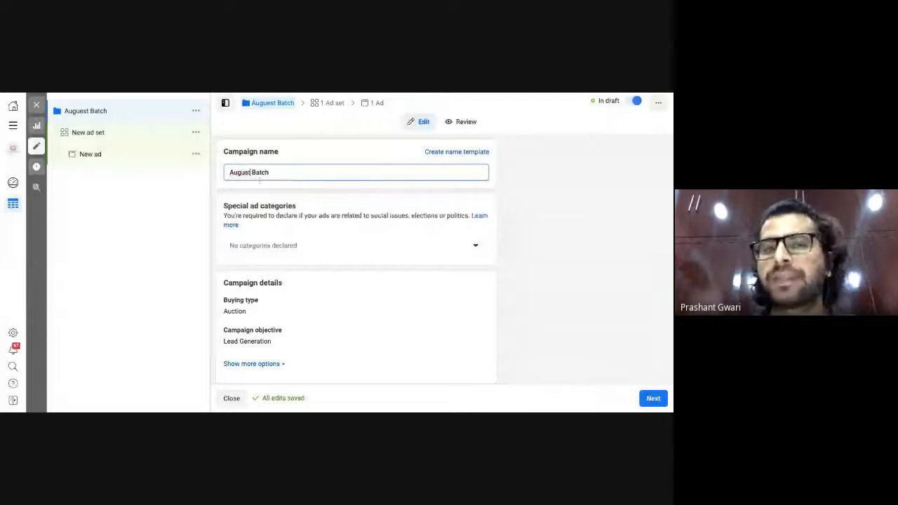
left_click(192, 231)
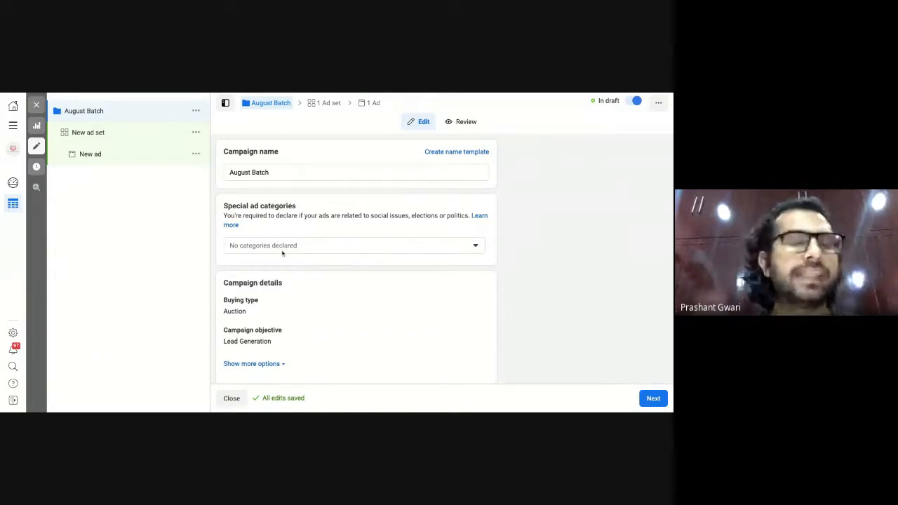
Review the campaign settings without changes and continue to the ad set.
scroll(283, 254, "down", 1)
scroll(283, 254, "down", 2)
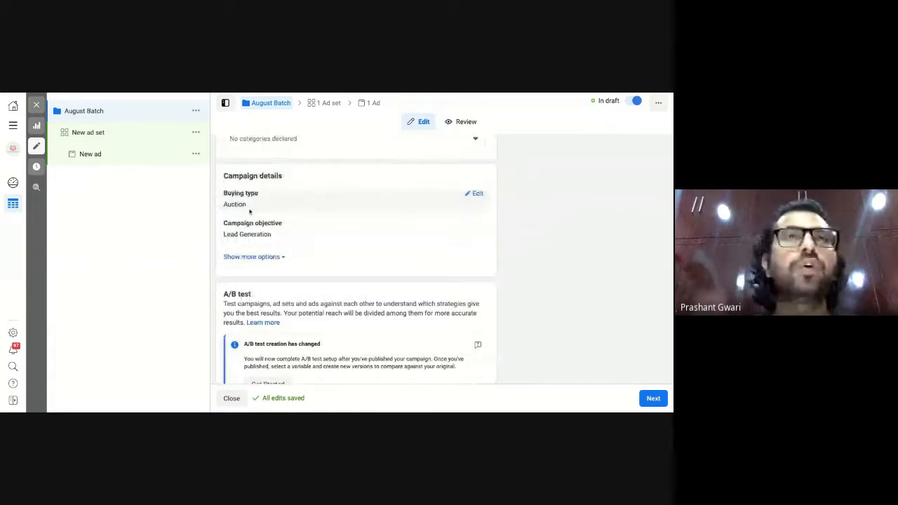
scroll(360, 260, "down", 1)
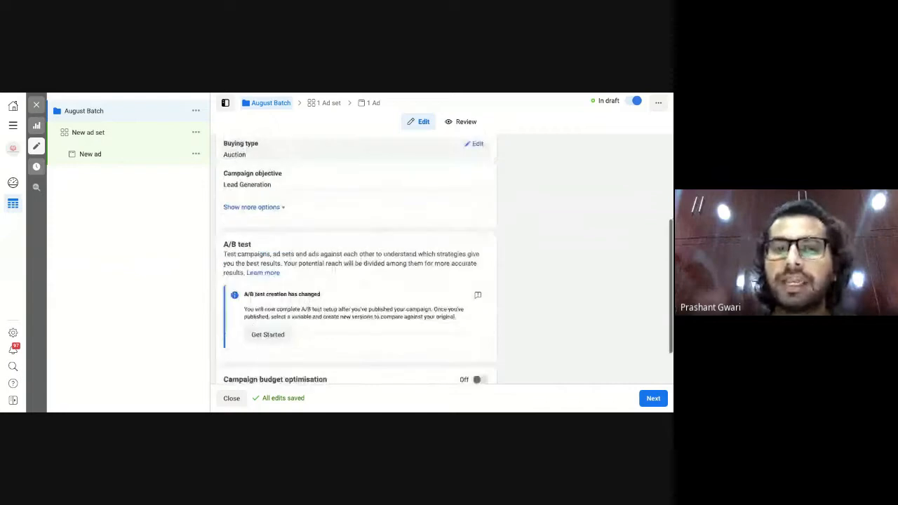
scroll(334, 267, "down", 1)
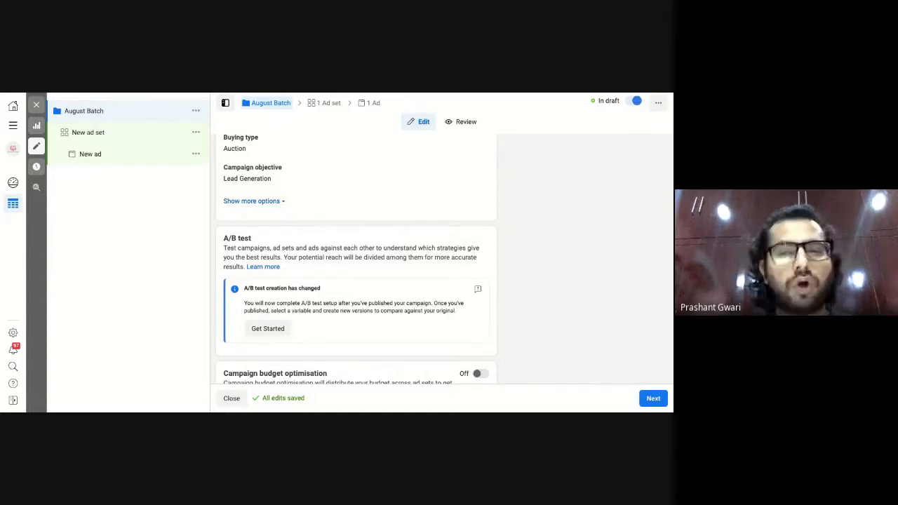
scroll(357, 260, "up", 5)
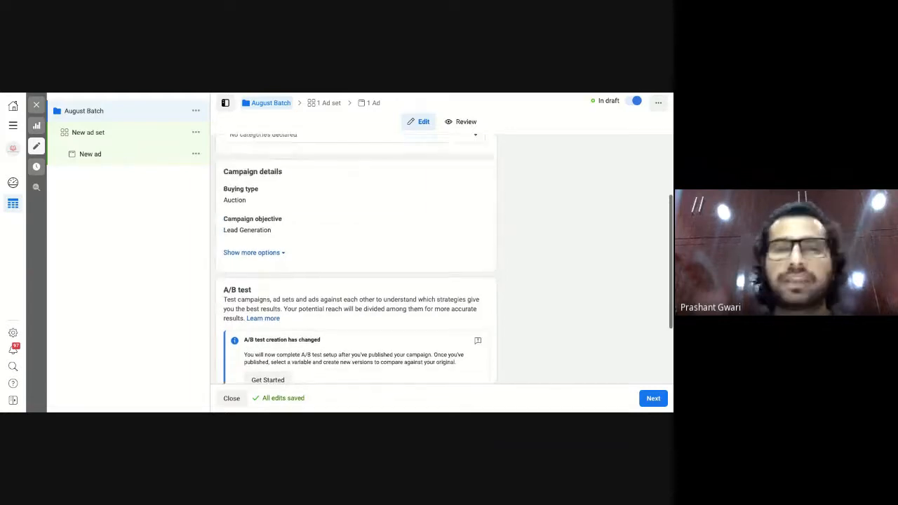
scroll(254, 138, "up", 1)
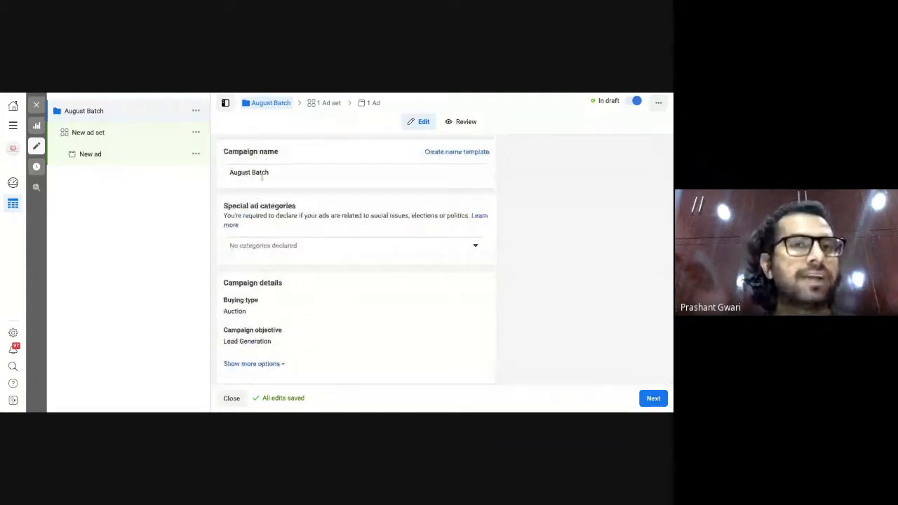
left_click(651, 400)
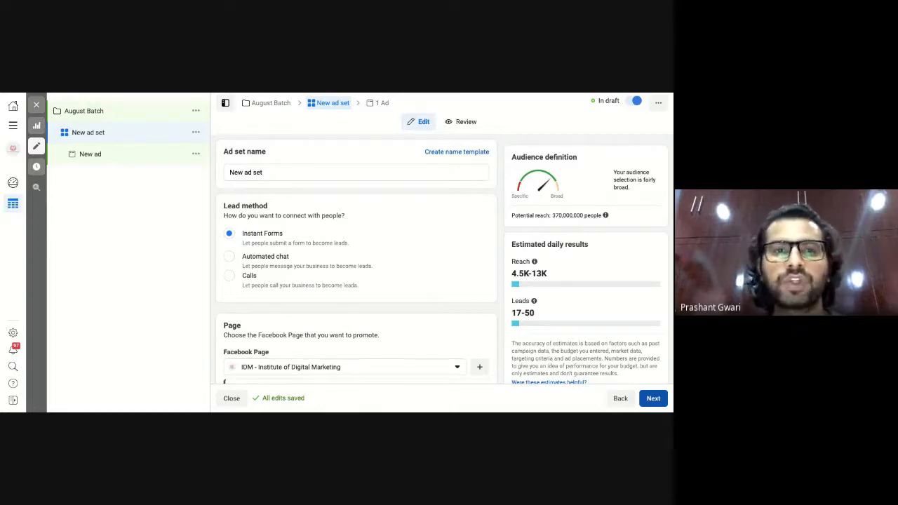
scroll(421, 269, "down", 2)
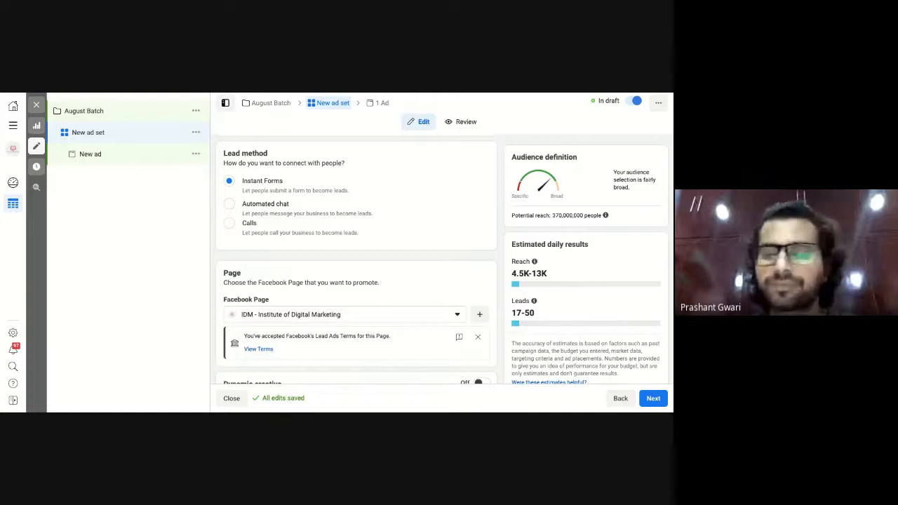
scroll(355, 259, "down", 1)
scroll(355, 260, "down", 2)
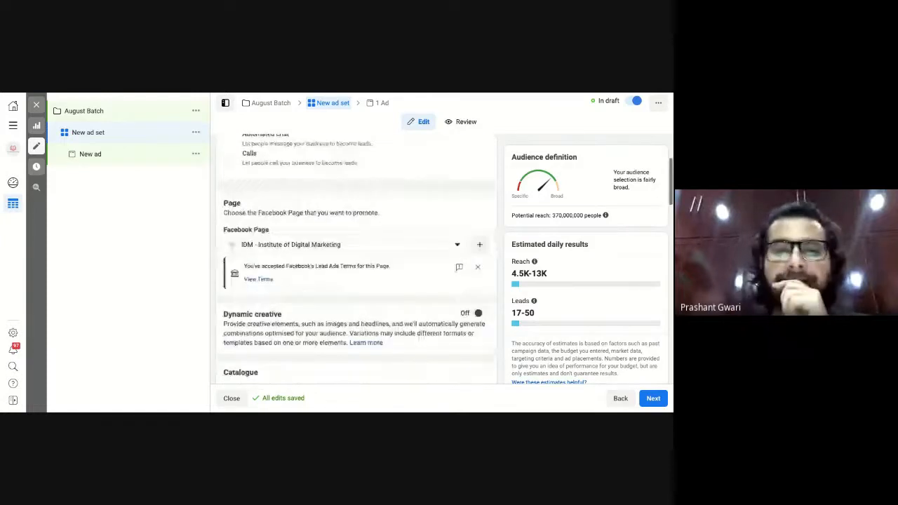
scroll(277, 223, "down", 1)
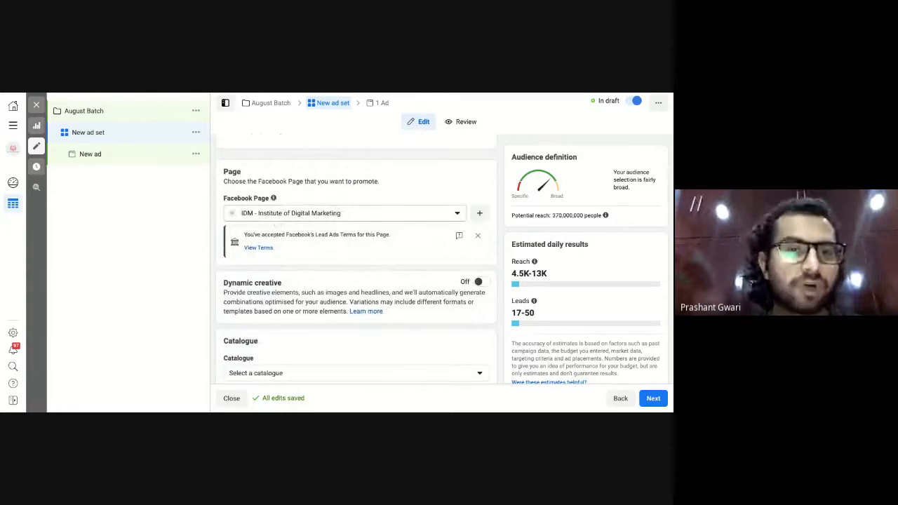
scroll(277, 224, "down", 1)
scroll(284, 256, "down", 2)
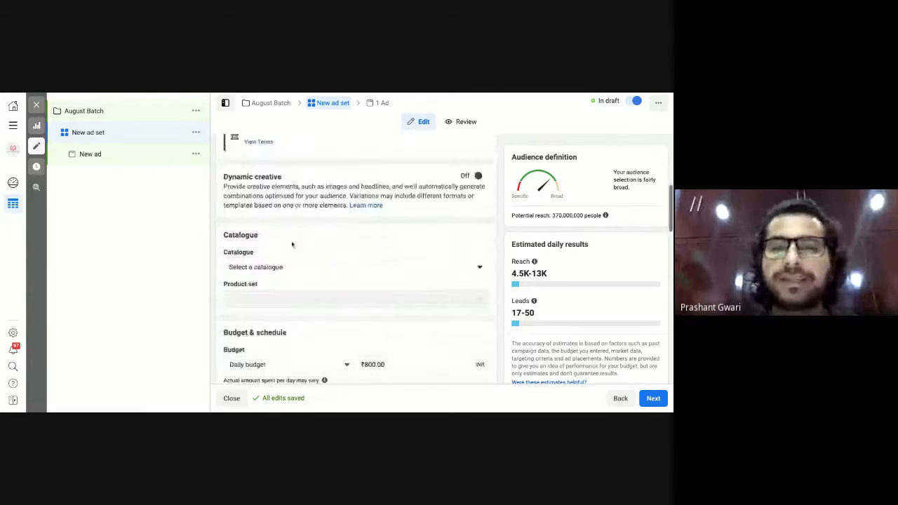
scroll(292, 244, "down", 3)
scroll(292, 244, "down", 1)
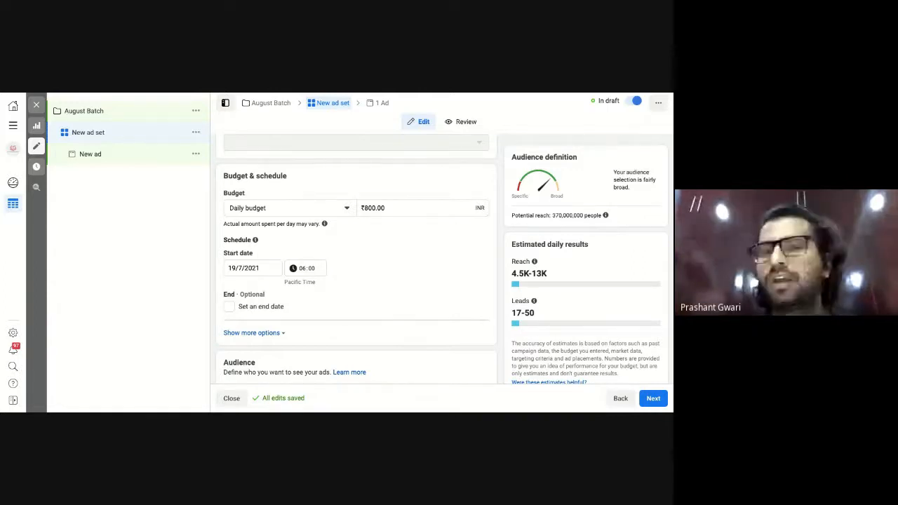
Lower the ad set's daily budget from ₹800.00 to ₹500.00.
left_click(365, 207)
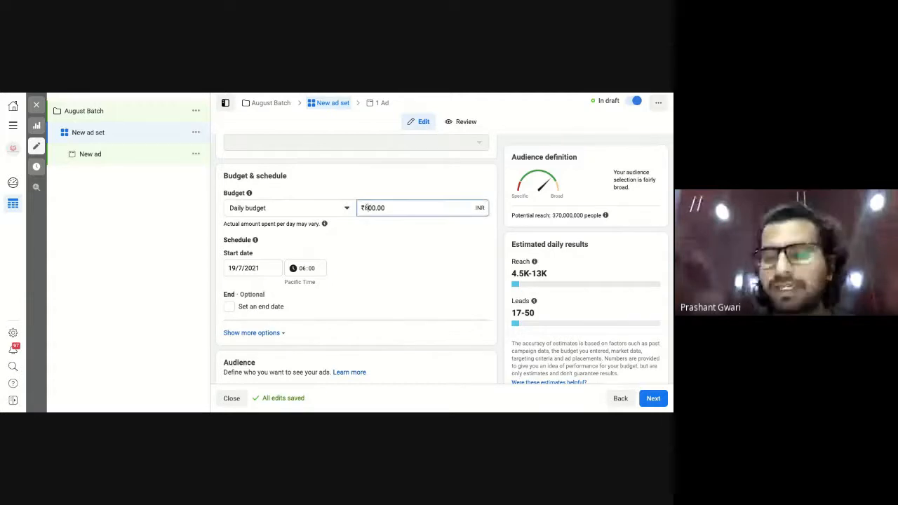
key("BackSpace")
type("5")
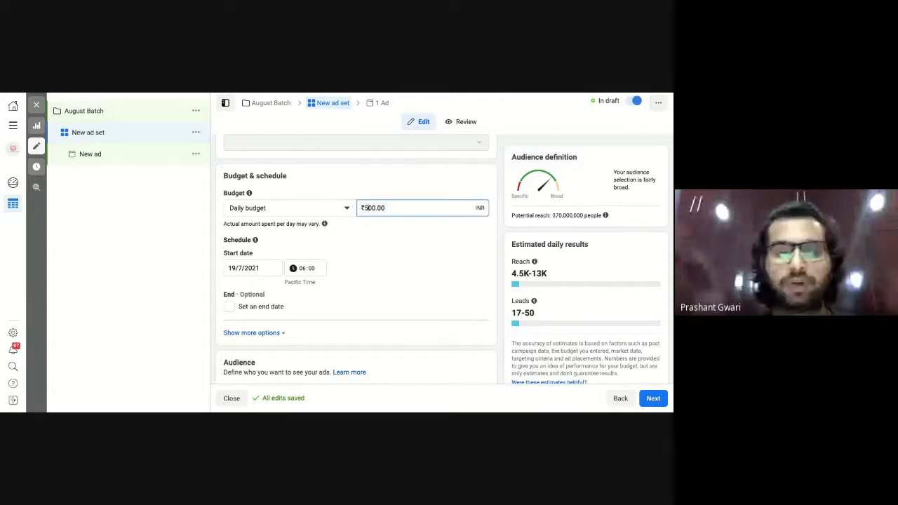
left_click(398, 239)
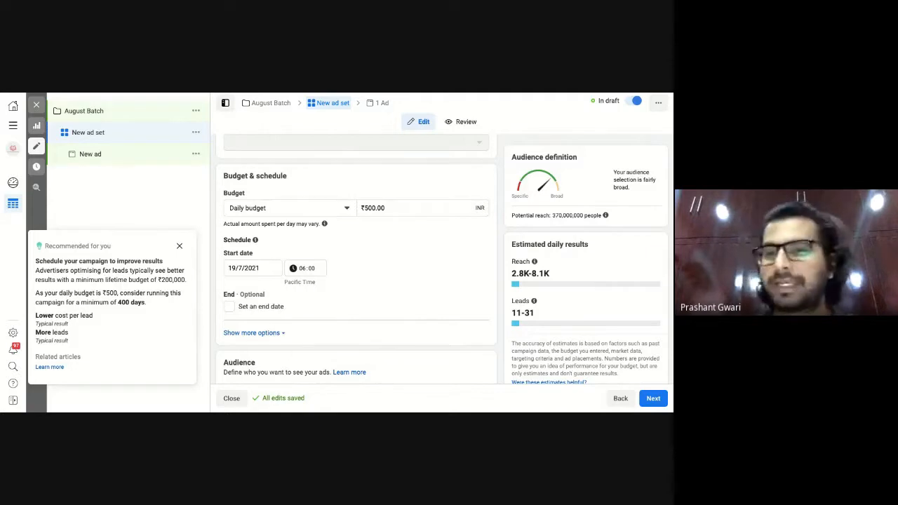
scroll(423, 303, "down", 1)
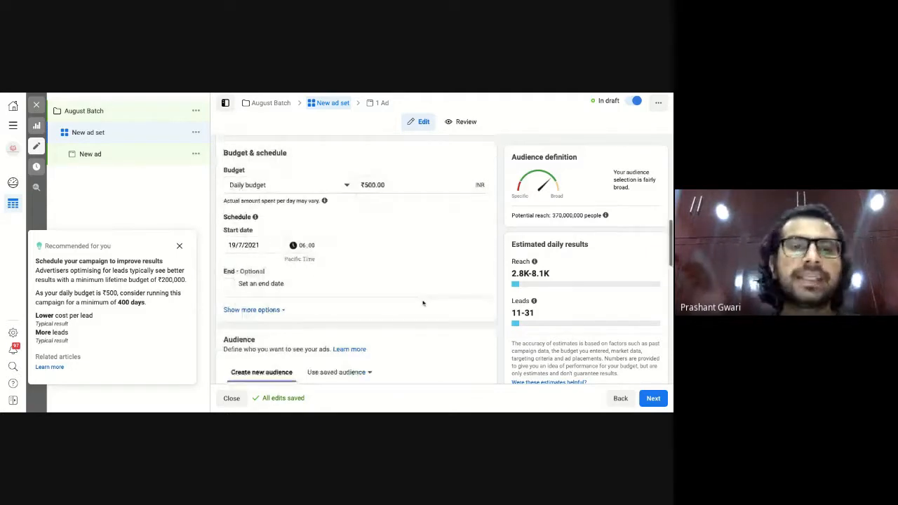
scroll(423, 303, "down", 1)
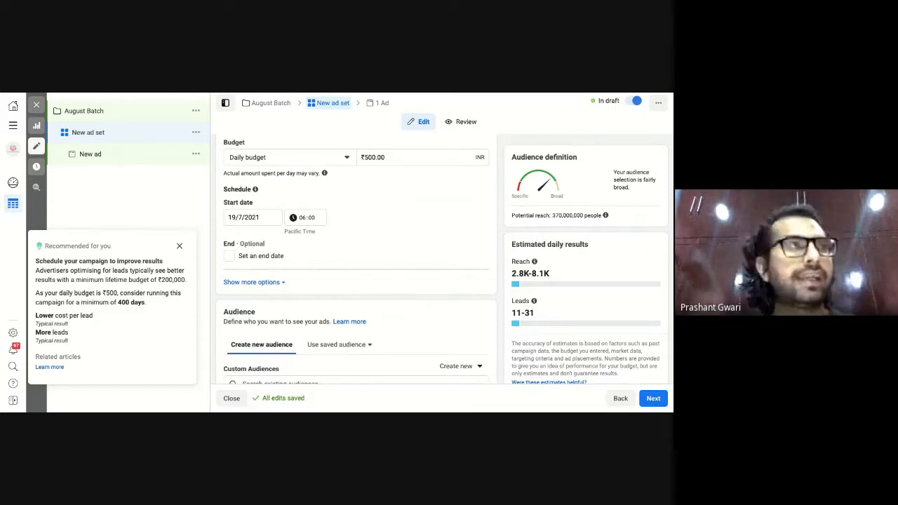
left_click(229, 258)
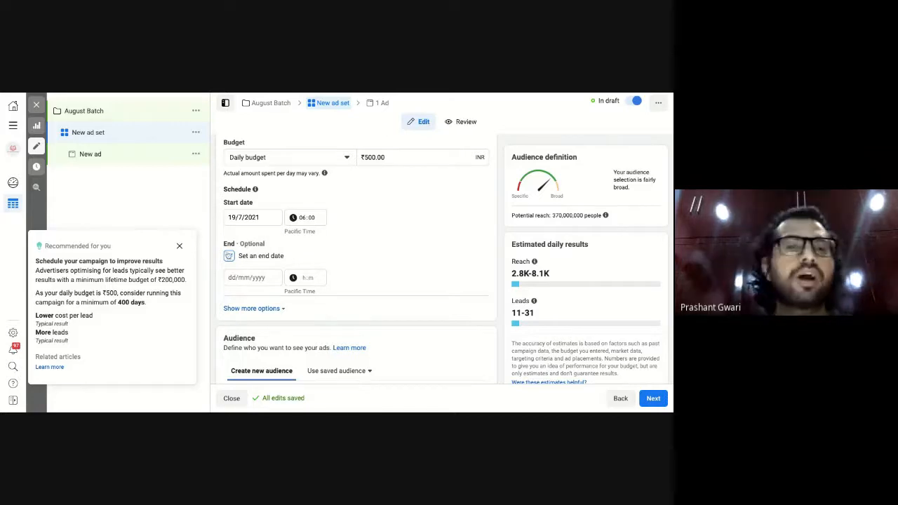
left_click(228, 257)
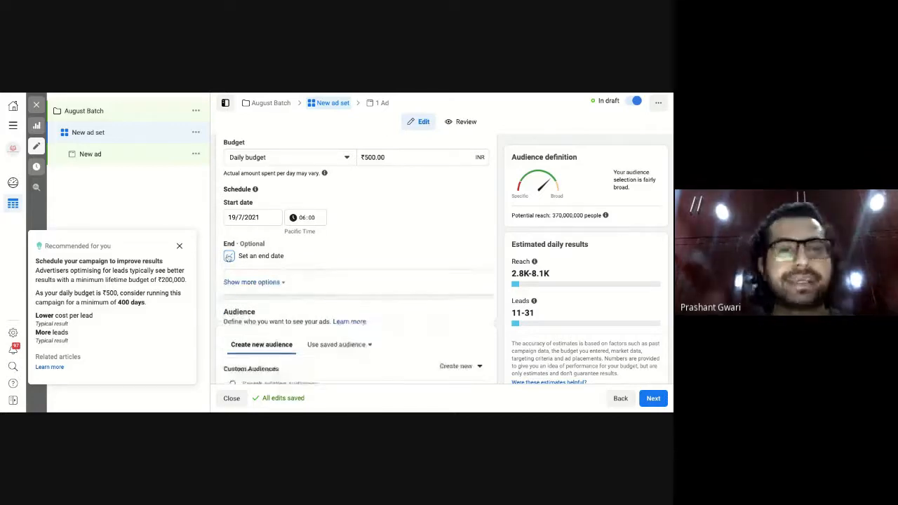
Dismiss the 'Recommended for you' scheduling panel near the Audience section.
scroll(369, 296, "down", 1)
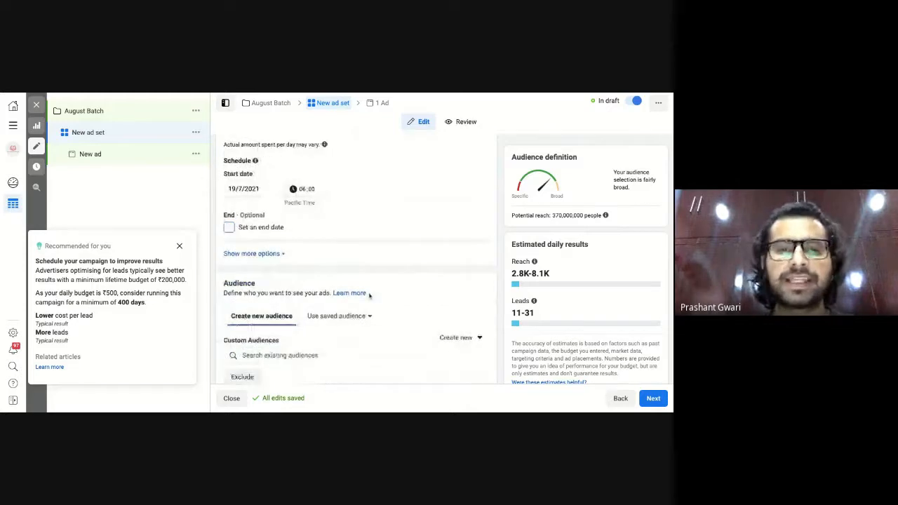
scroll(369, 296, "down", 4)
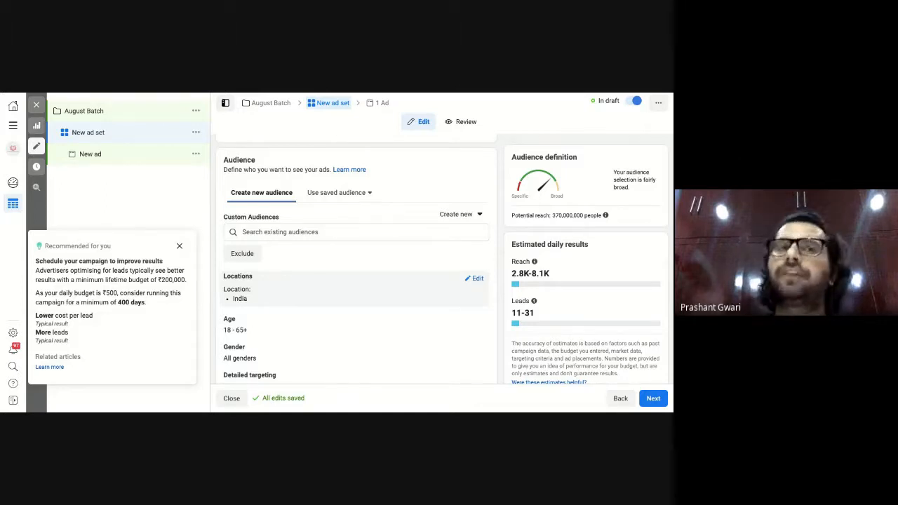
left_click(179, 246)
scroll(327, 305, "down", 1)
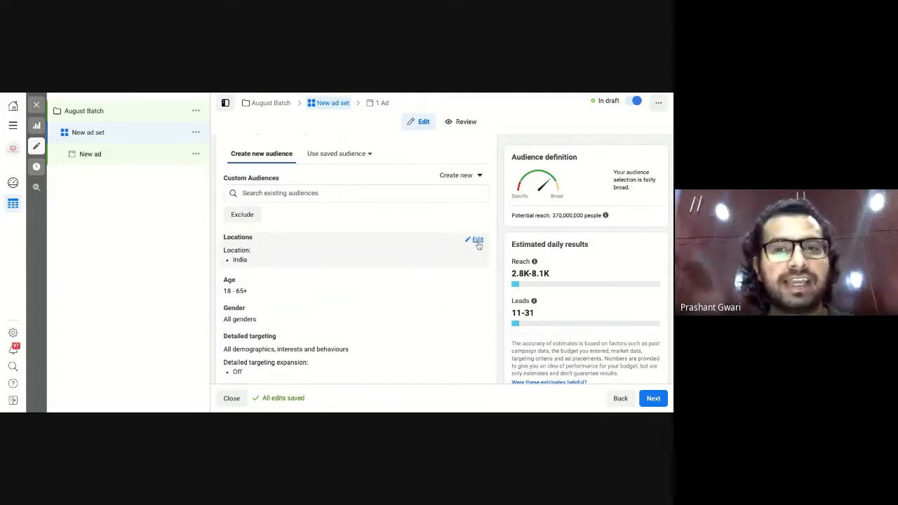
Replace India with 'Delhi, India' as the target location, leaving the location type unchanged.
left_click(477, 240)
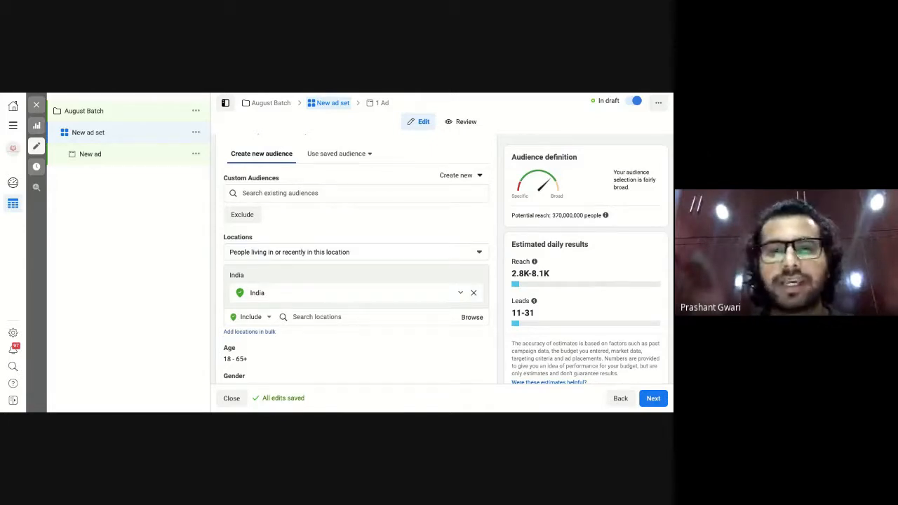
left_click(473, 293)
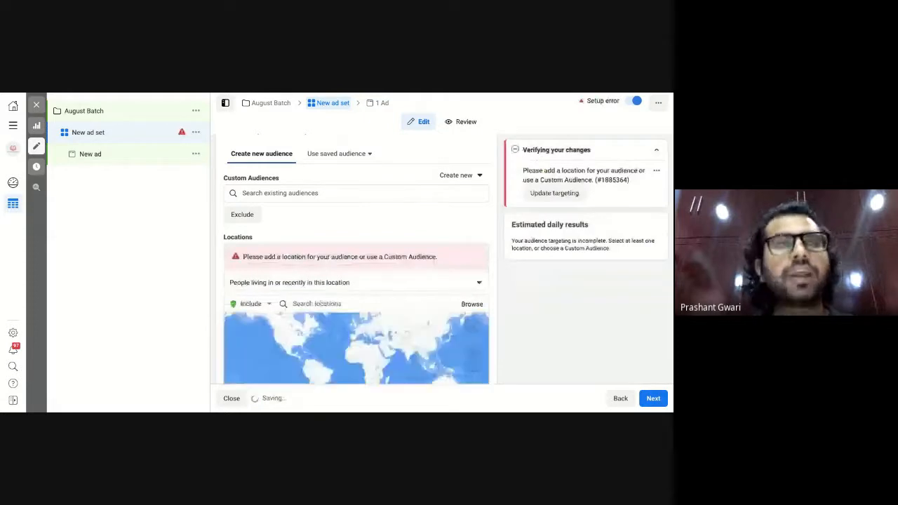
left_click(320, 303)
type("D")
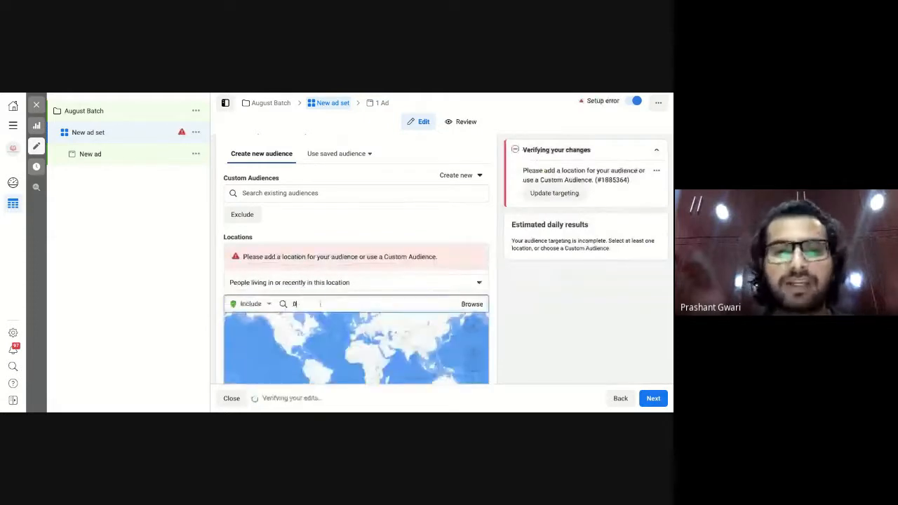
type("elhi")
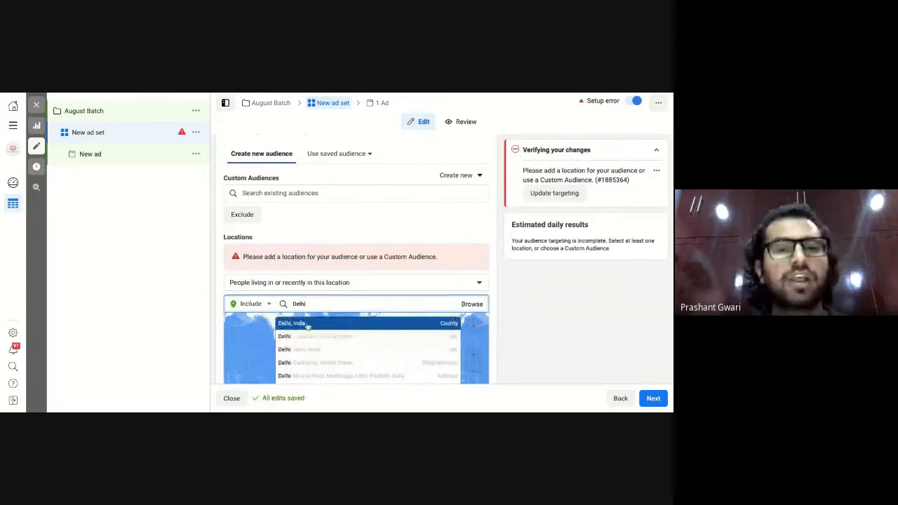
left_click(306, 324)
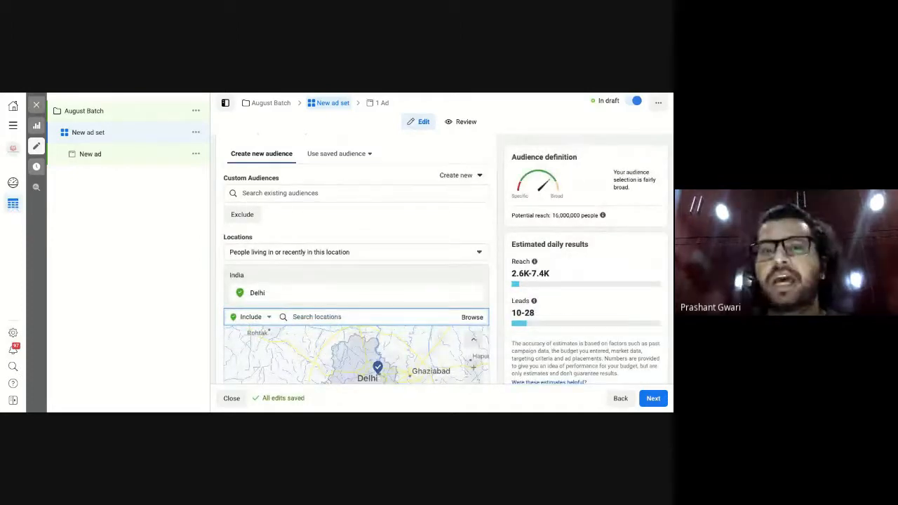
left_click(321, 255)
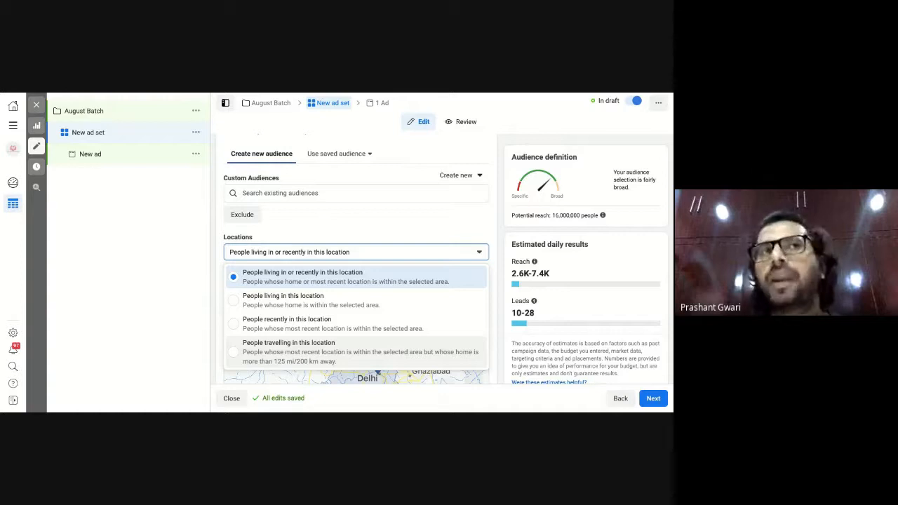
left_click(270, 280)
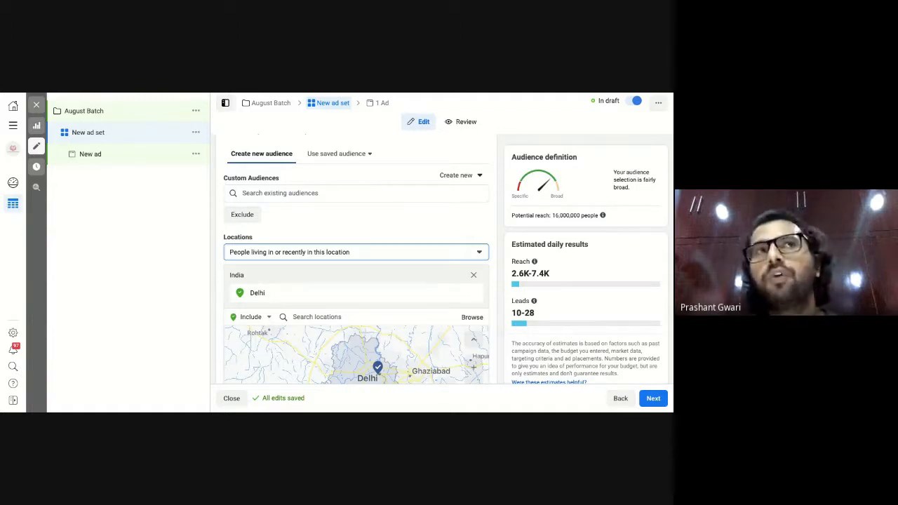
scroll(306, 336, "down", 2)
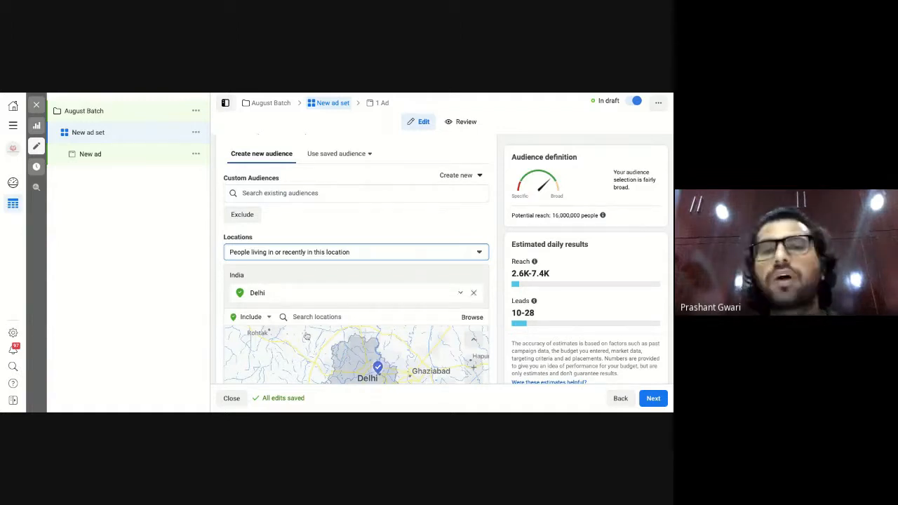
scroll(306, 337, "down", 3)
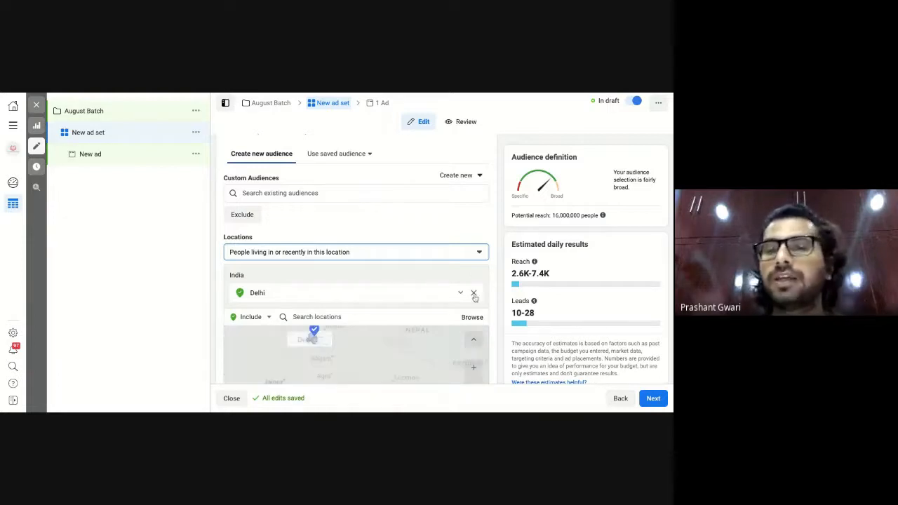
Swap the Delhi location back to India (Country/region).
left_click(473, 293)
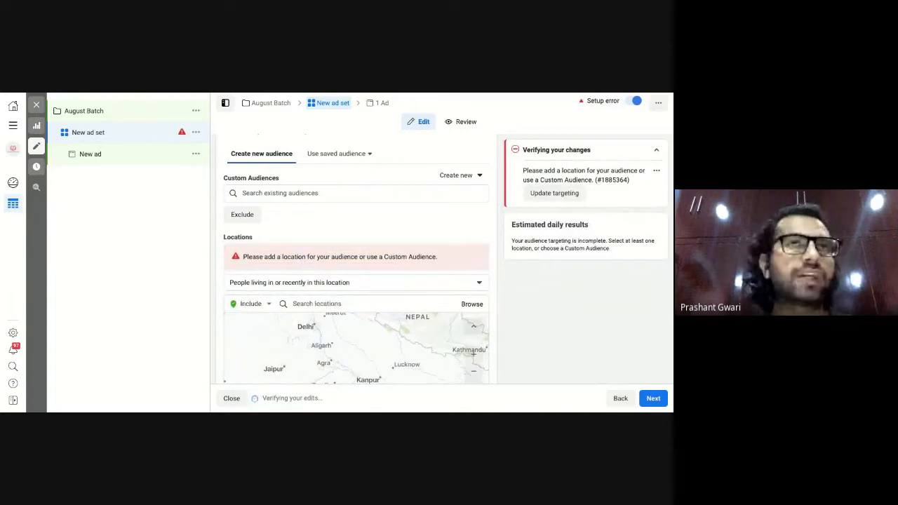
left_click(341, 304)
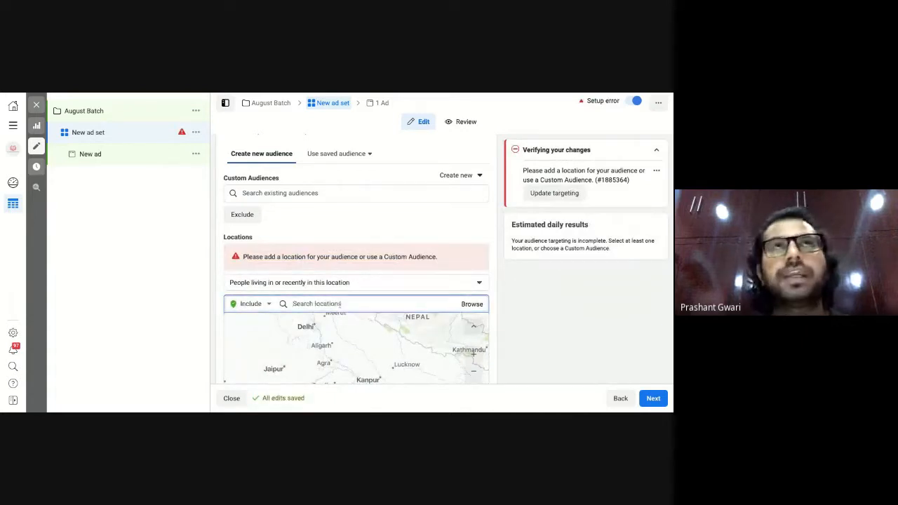
type("In")
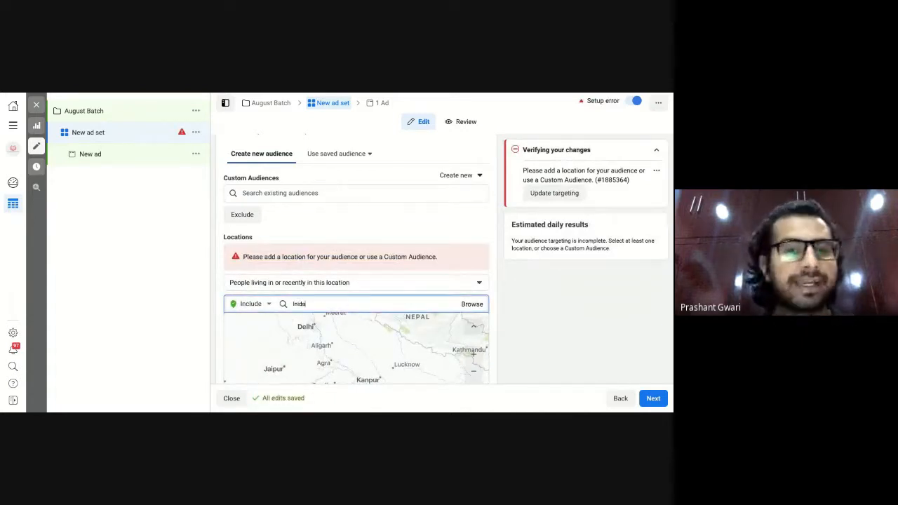
type("sia")
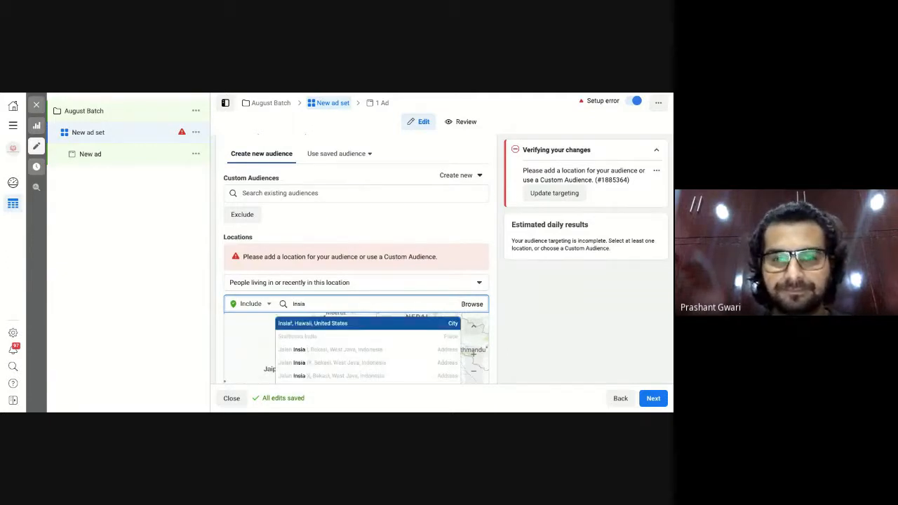
key("BackSpace")
key("BackSpace")
key("BackSpace")
type("dia")
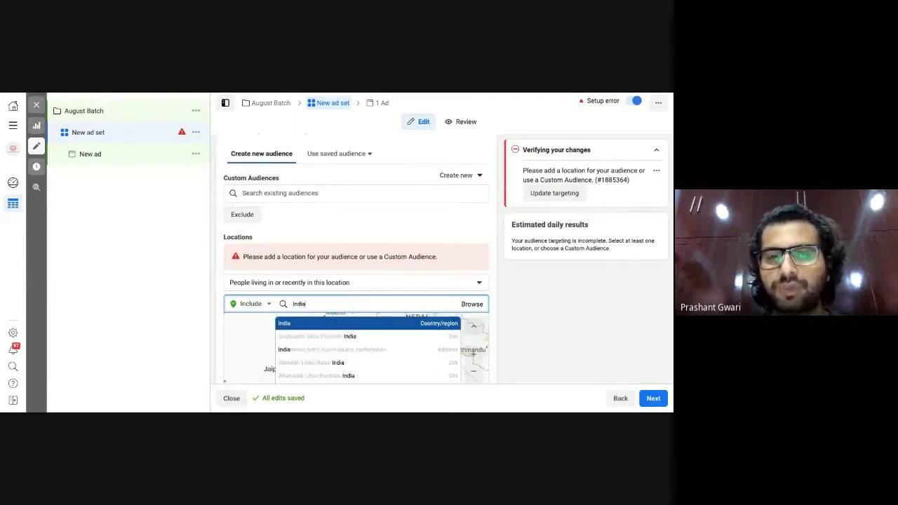
left_click(344, 325)
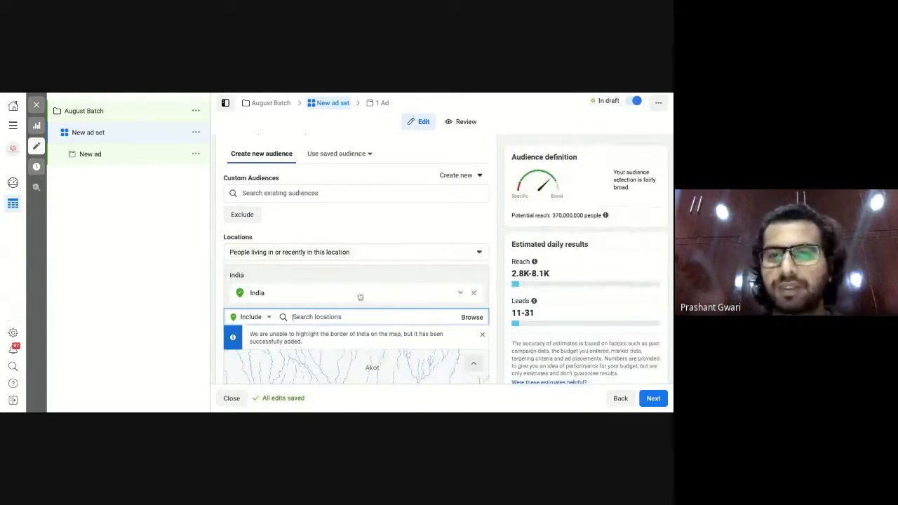
scroll(359, 297, "down", 1)
scroll(359, 297, "down", 2)
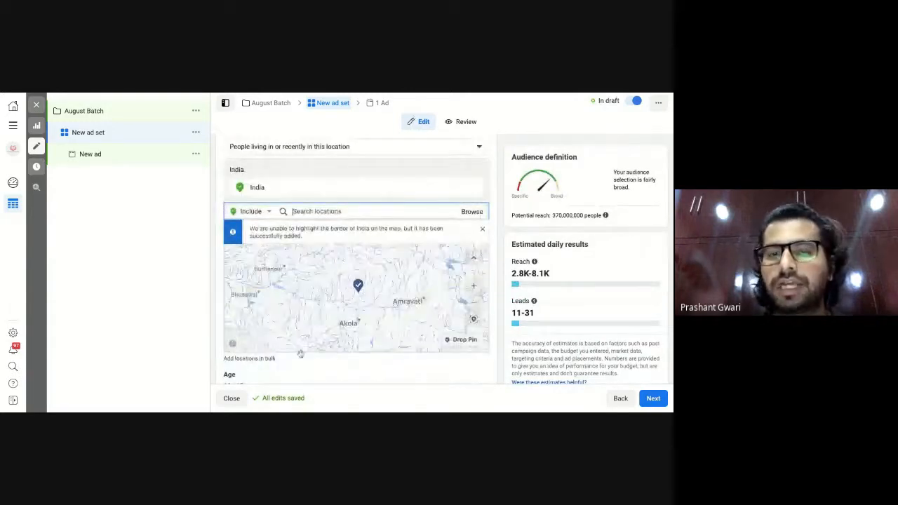
scroll(316, 375, "down", 4)
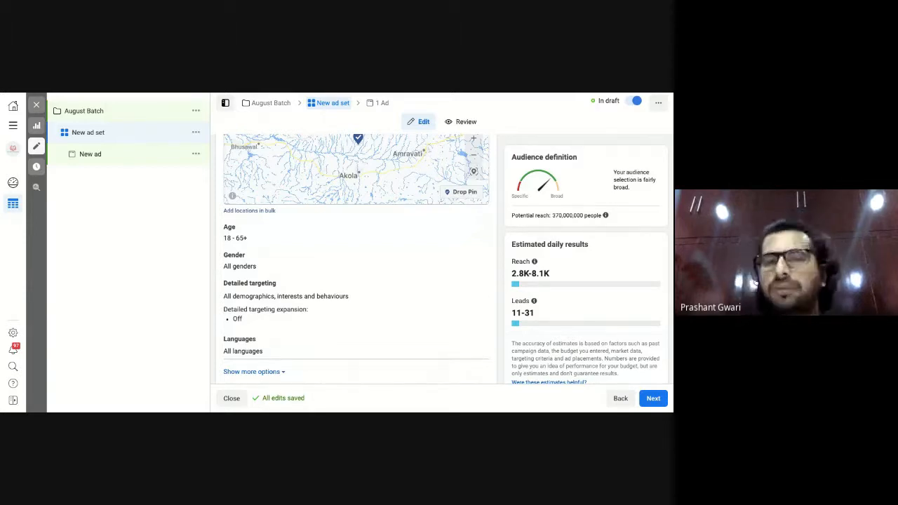
Narrow the audience age range to 19–30, correcting an accidental maximum of 32.
left_click(477, 231)
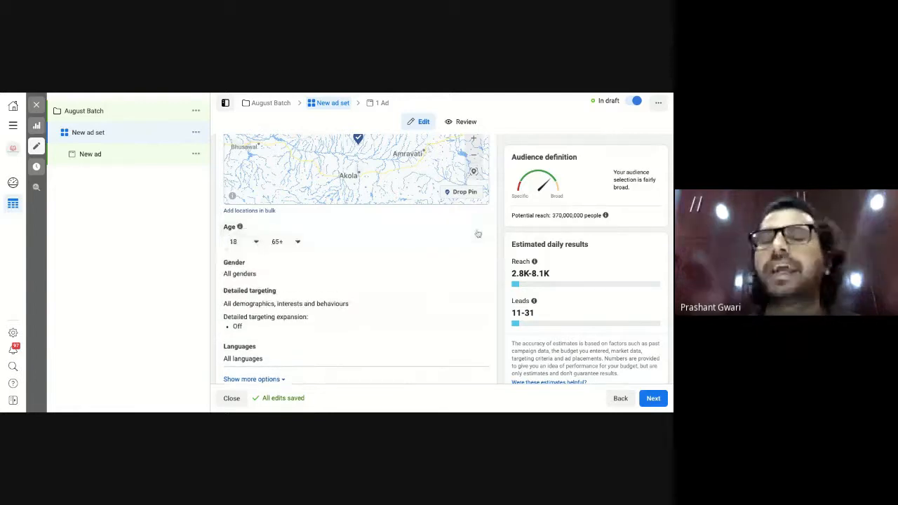
left_click(246, 243)
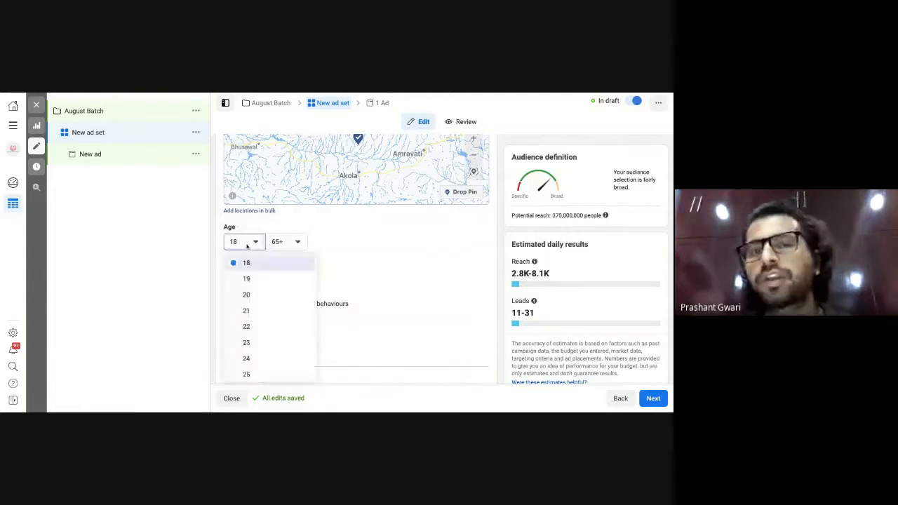
left_click(248, 278)
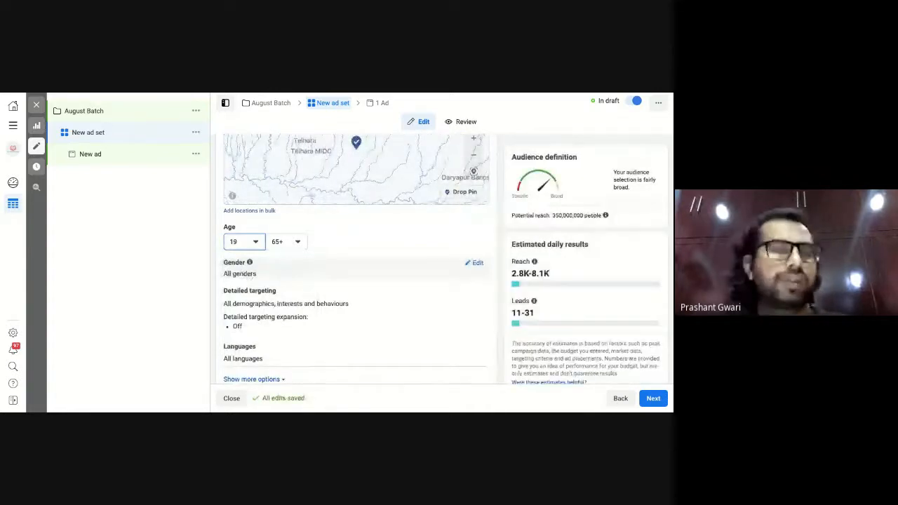
left_click(288, 241)
scroll(305, 302, "up", 1)
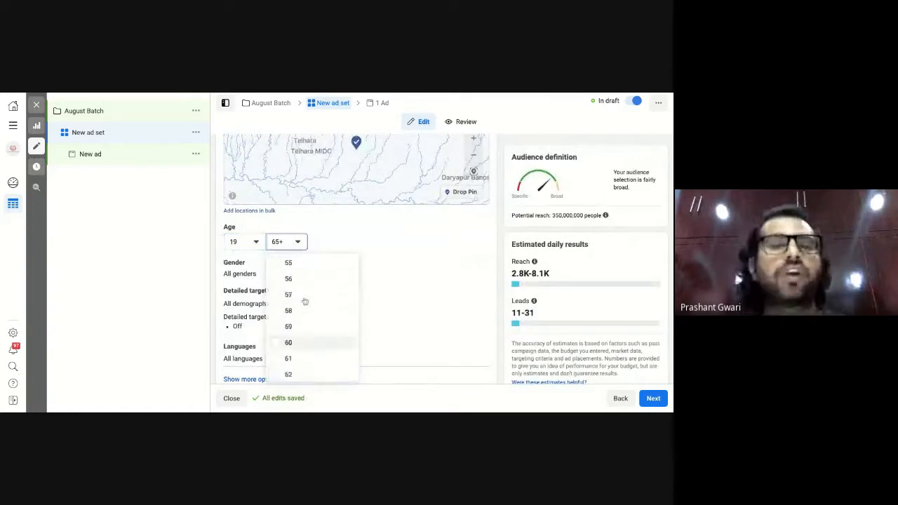
scroll(305, 302, "up", 4)
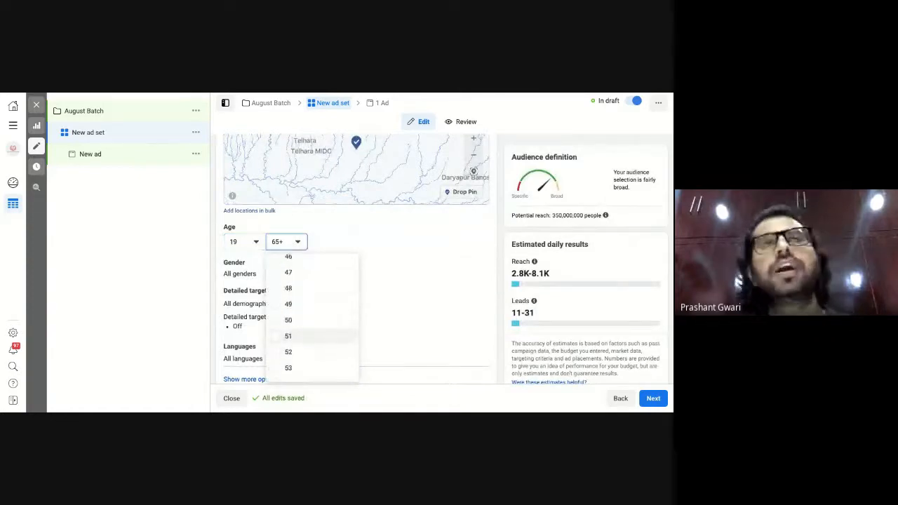
scroll(312, 319, "up", 5)
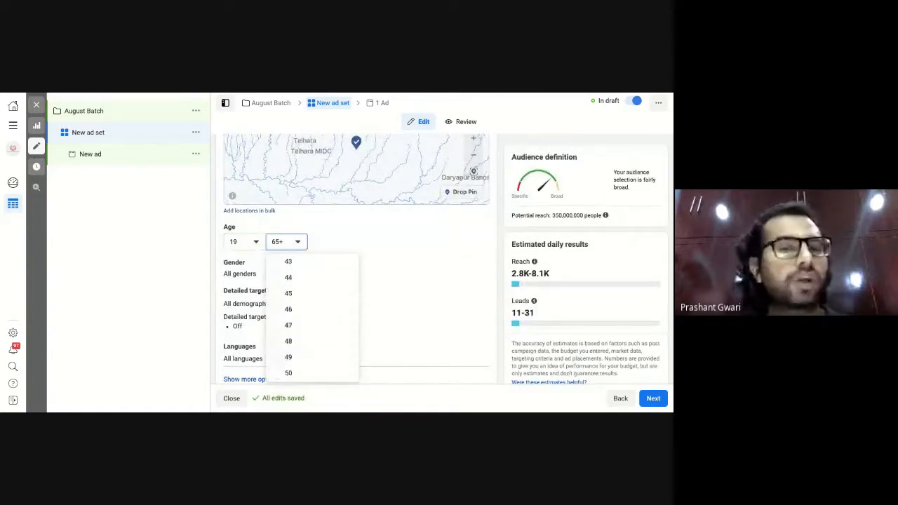
scroll(308, 320, "up", 2)
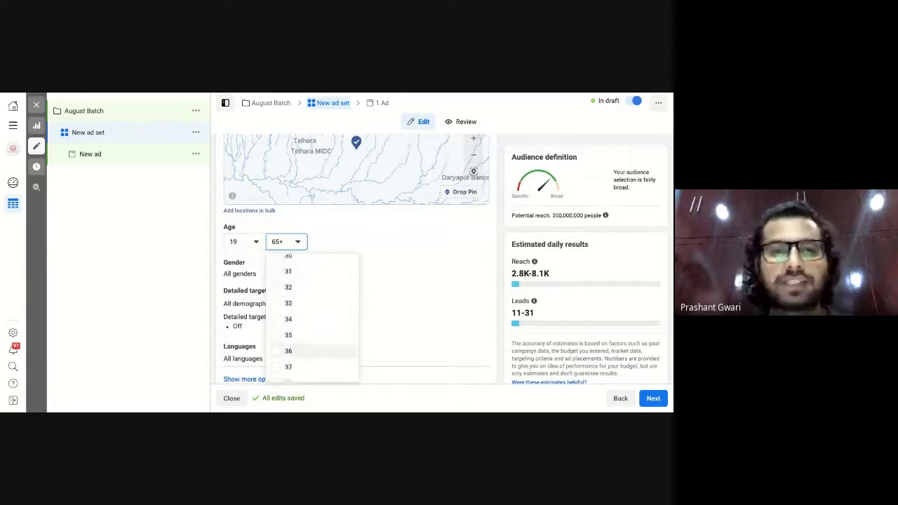
left_click(282, 295)
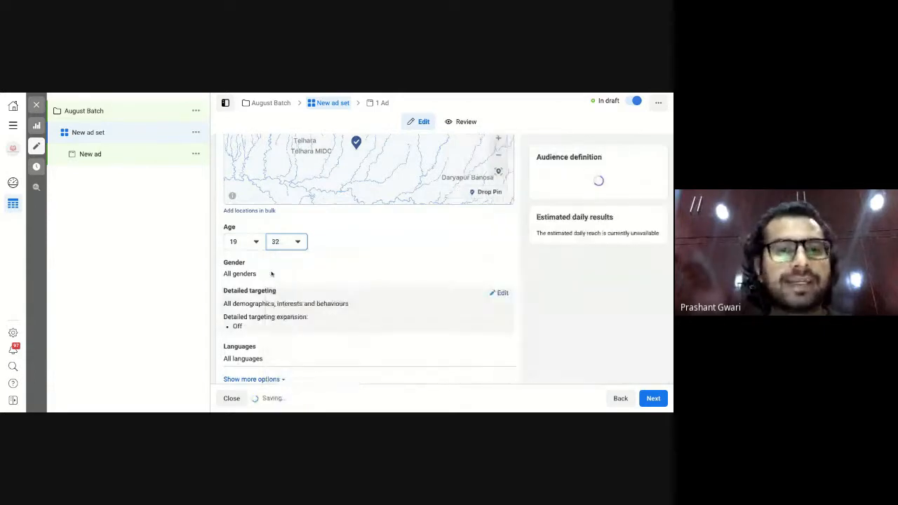
left_click(289, 243)
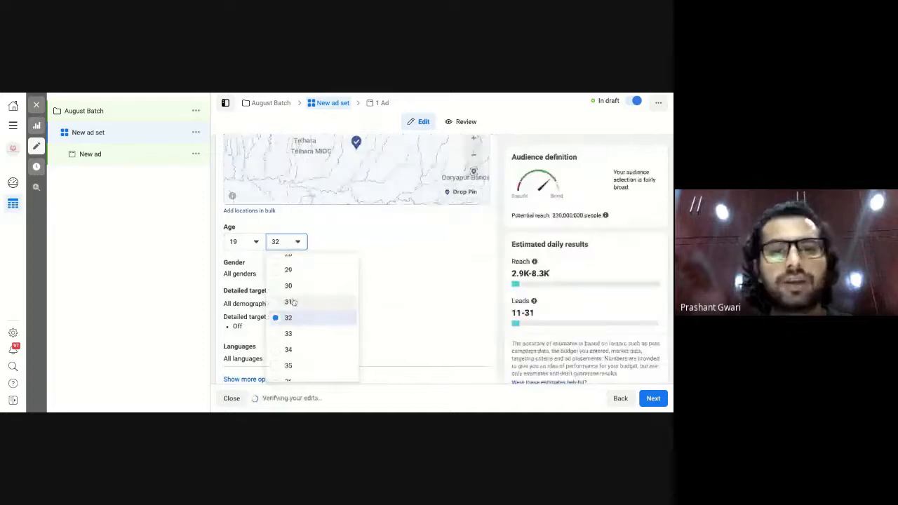
left_click(280, 287)
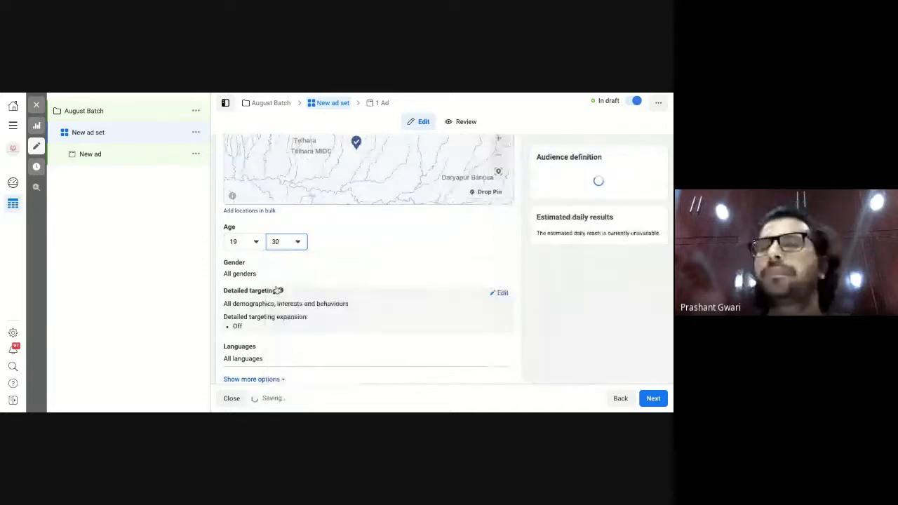
mouse_move(278, 290)
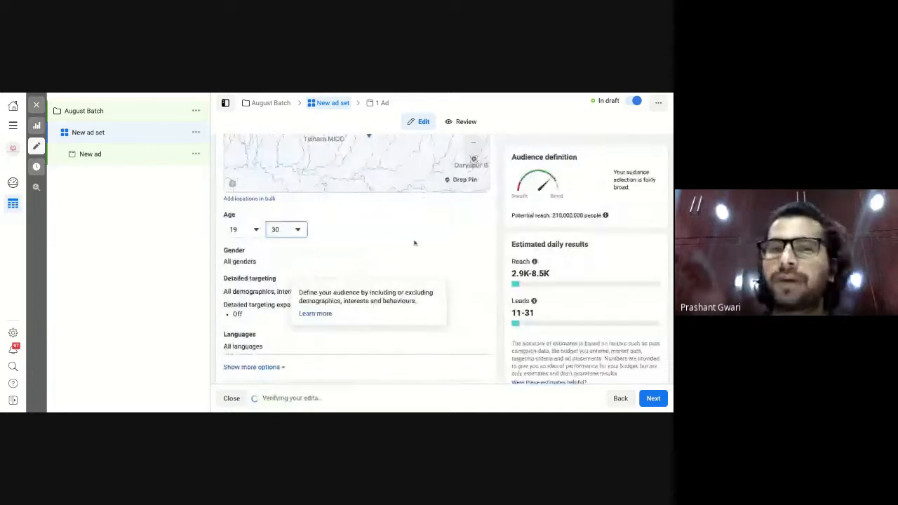
scroll(414, 243, "down", 1)
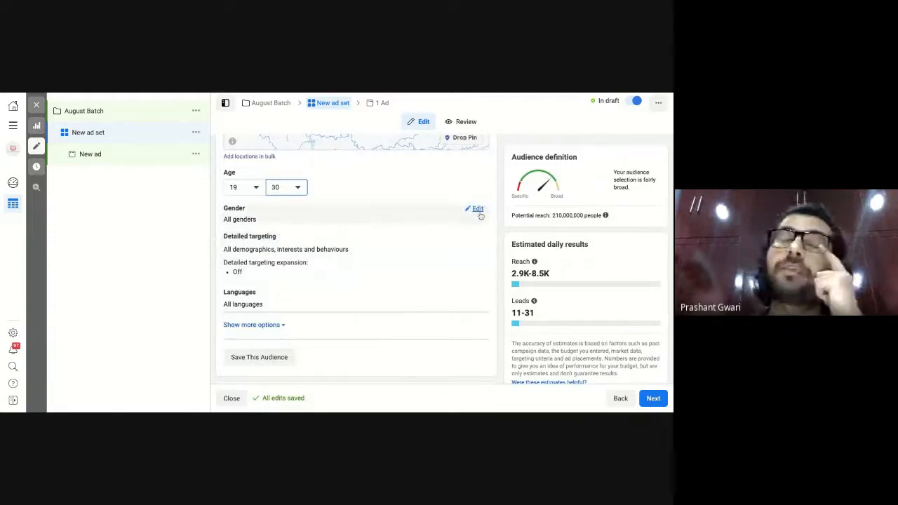
Open Browse in Detailed targeting and expand Demographics, leaving gender at All.
left_click(478, 211)
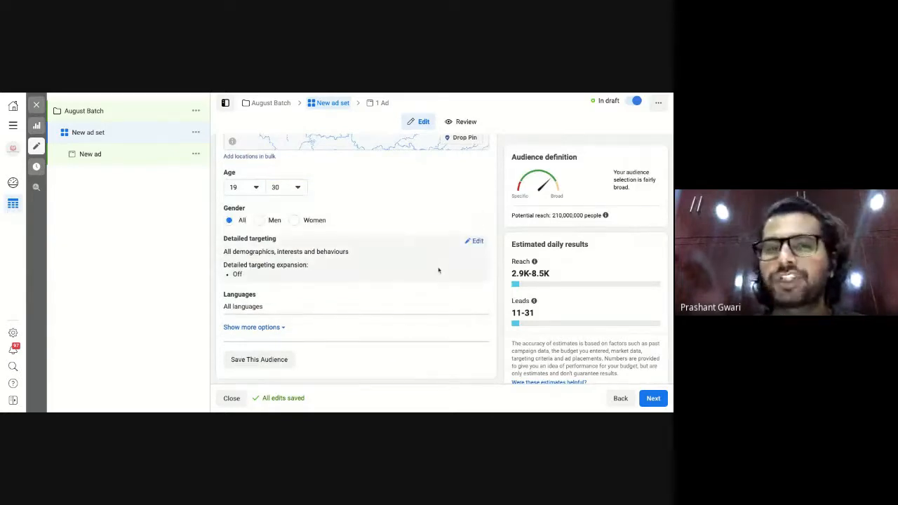
scroll(439, 270, "down", 1)
scroll(438, 270, "down", 1)
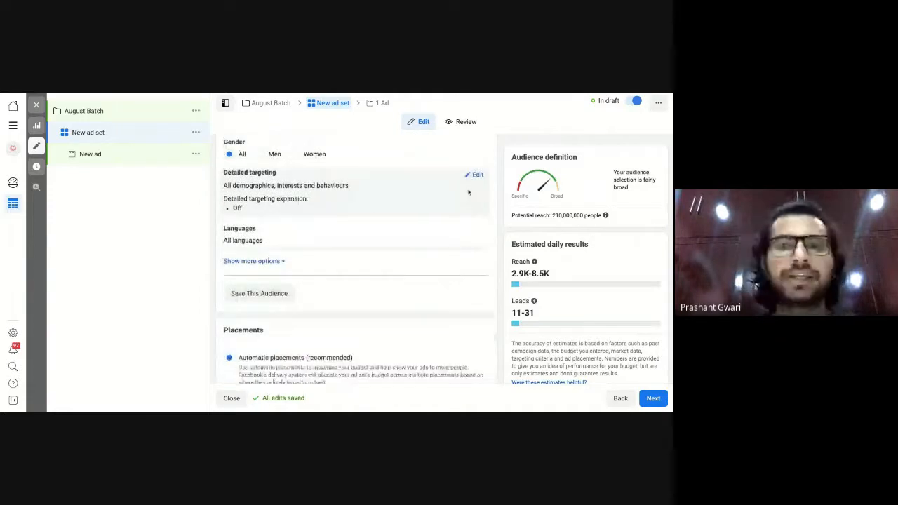
left_click(476, 175)
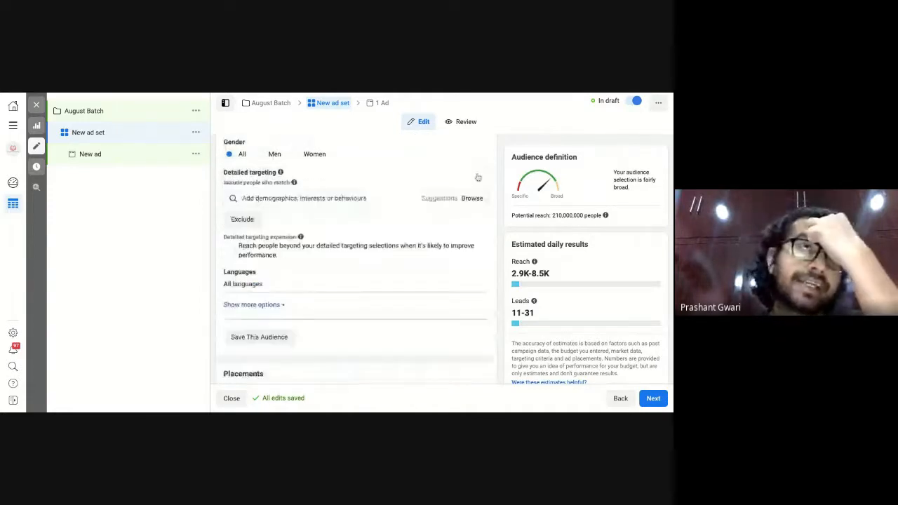
left_click(477, 200)
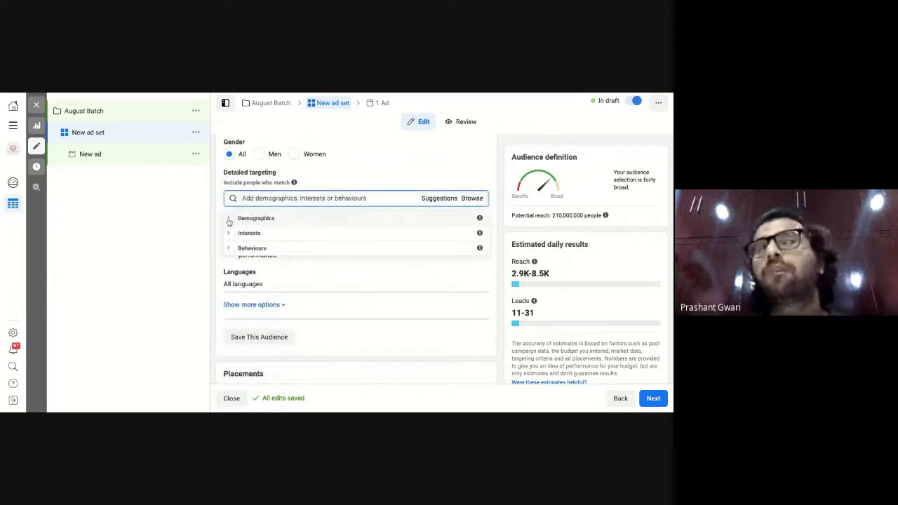
left_click(229, 219)
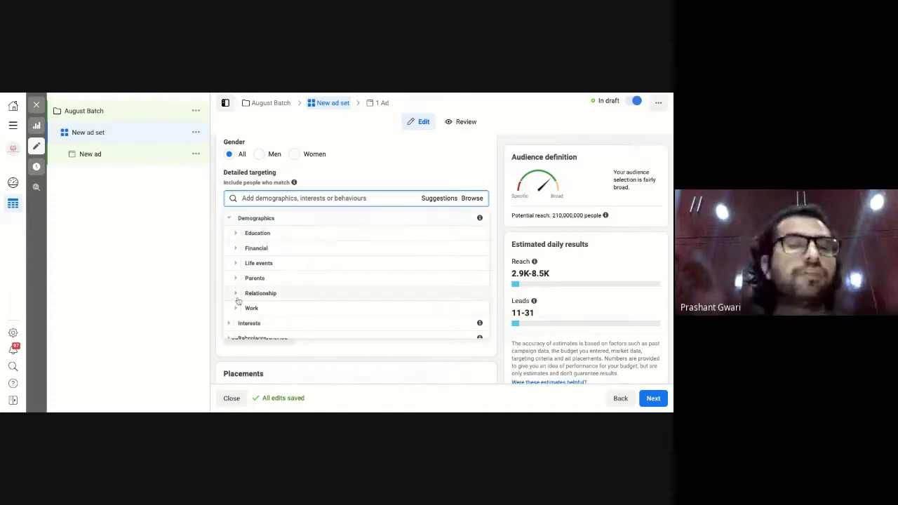
Expand the Education, Financial and Life events subcategories, then collapse Demographics.
left_click(237, 237)
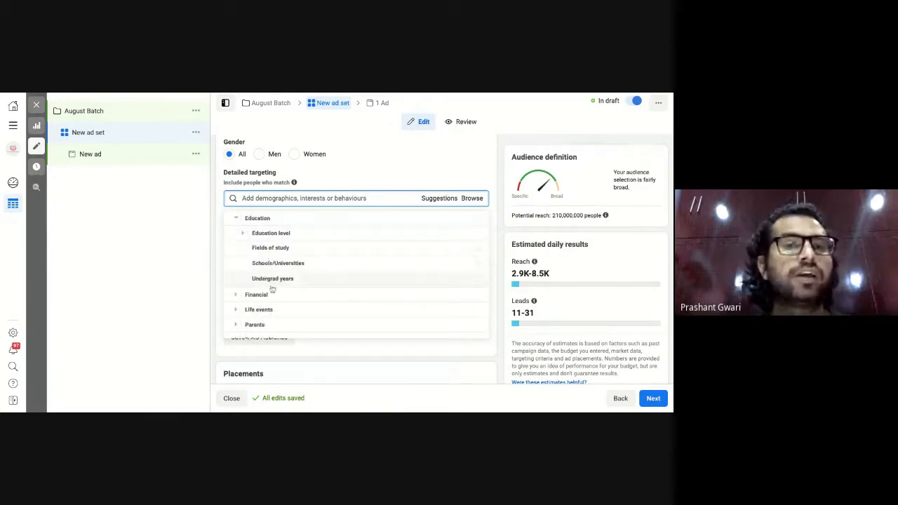
left_click(236, 294)
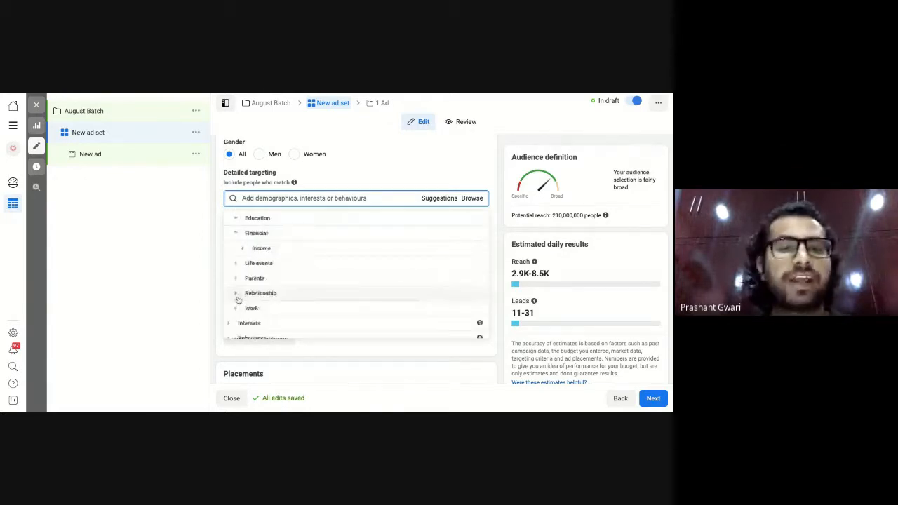
left_click(236, 258)
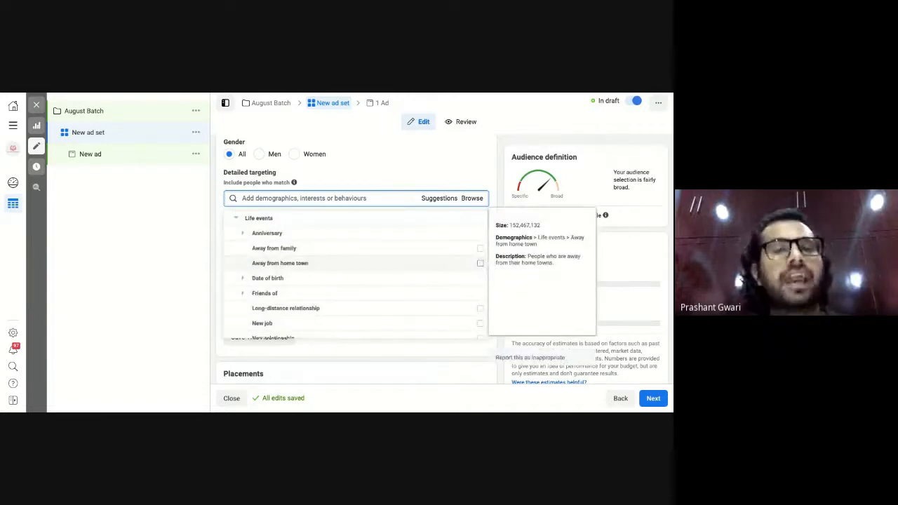
scroll(243, 246, "up", 2)
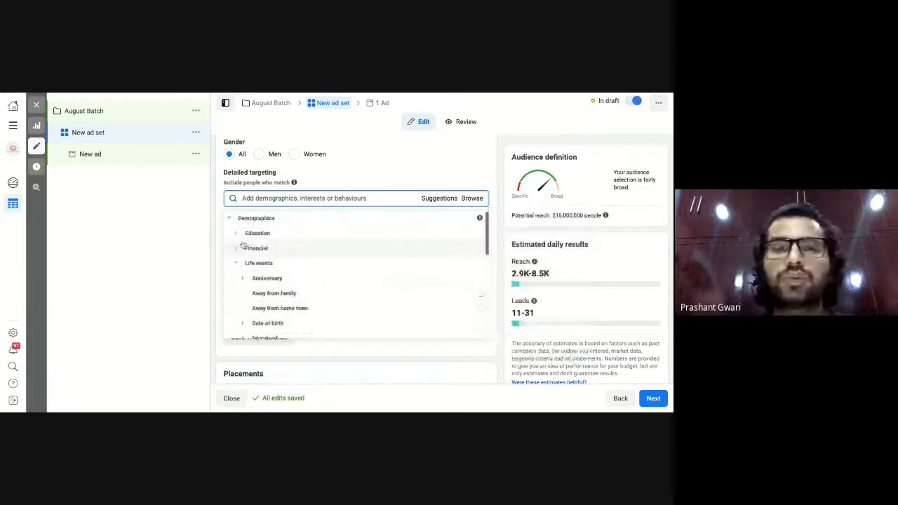
left_click(230, 219)
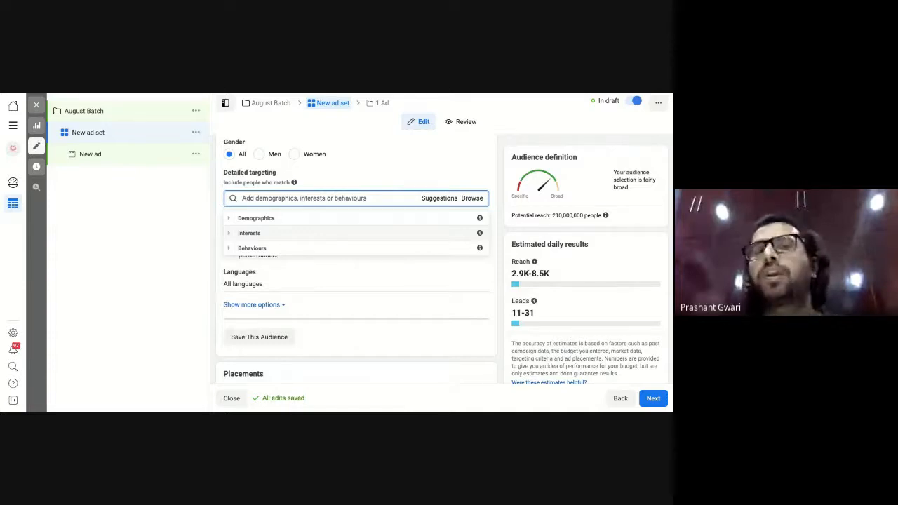
Look through the Interests categories, collapse them, and close the category browser.
left_click(249, 233)
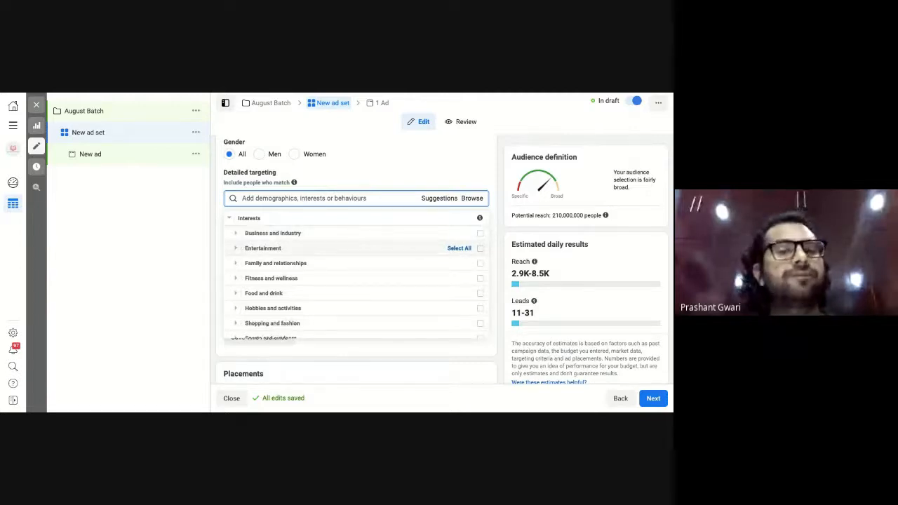
scroll(304, 302, "down", 1)
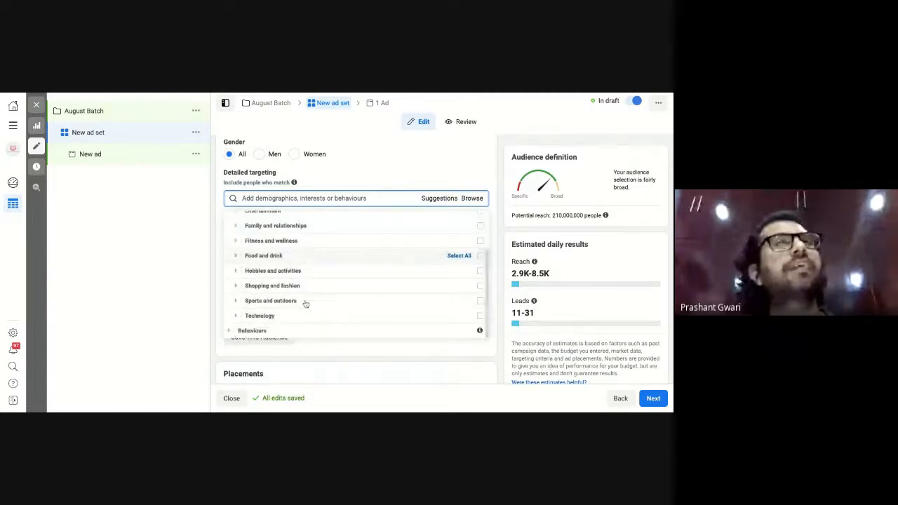
scroll(304, 302, "up", 1)
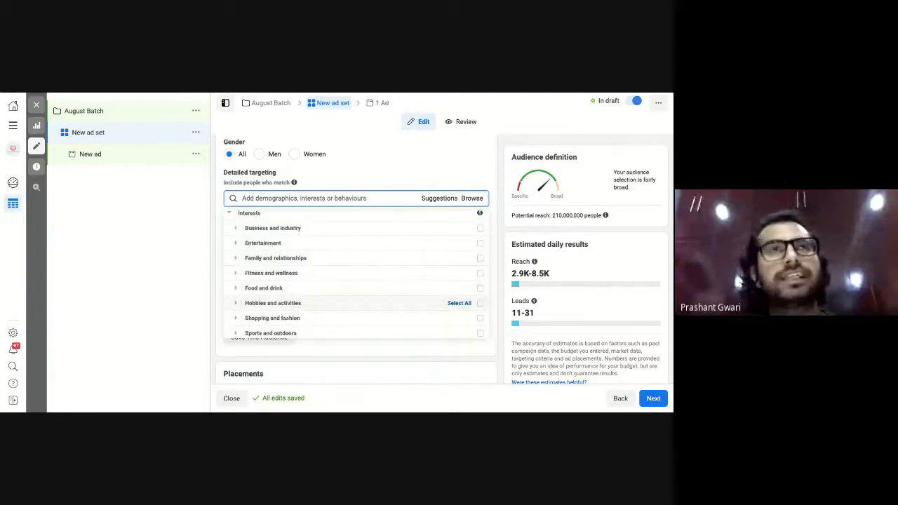
left_click(229, 215)
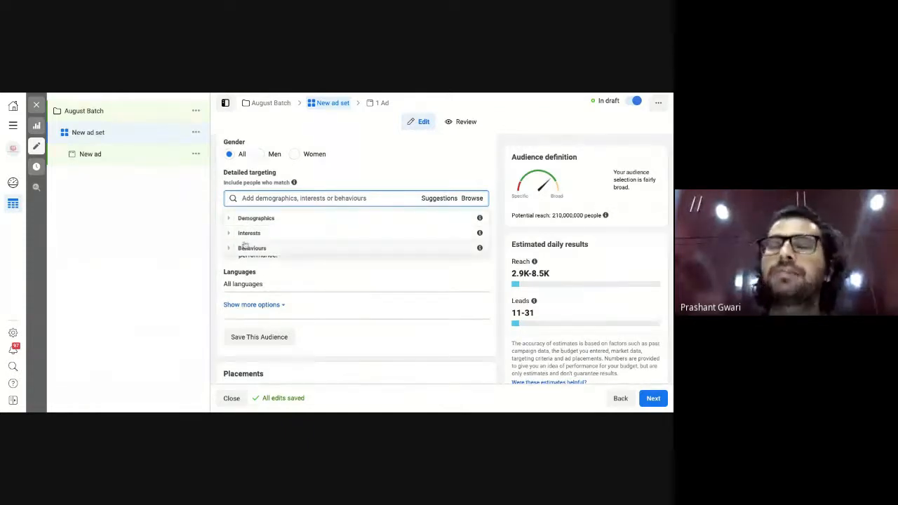
left_click(280, 198)
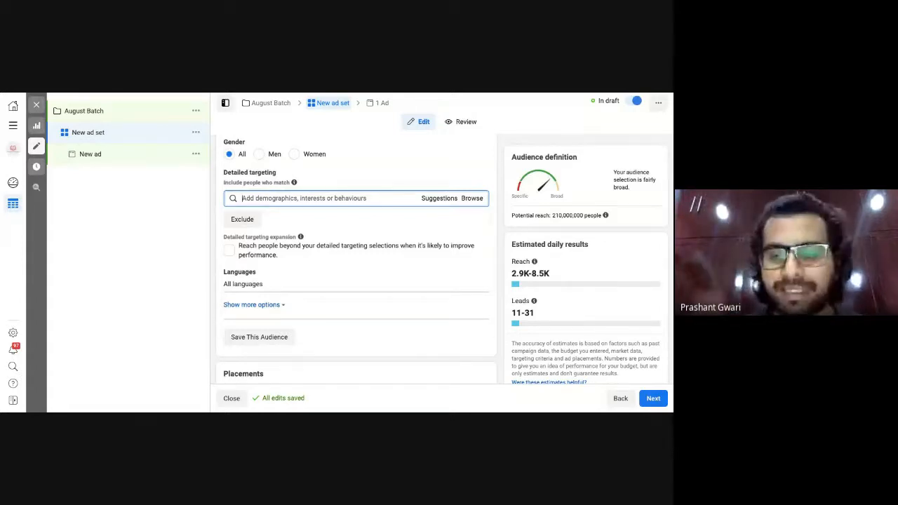
Add the Digital marketing interest to detailed targeting, narrowing potential reach to 30,000,000.
type("Digital mar")
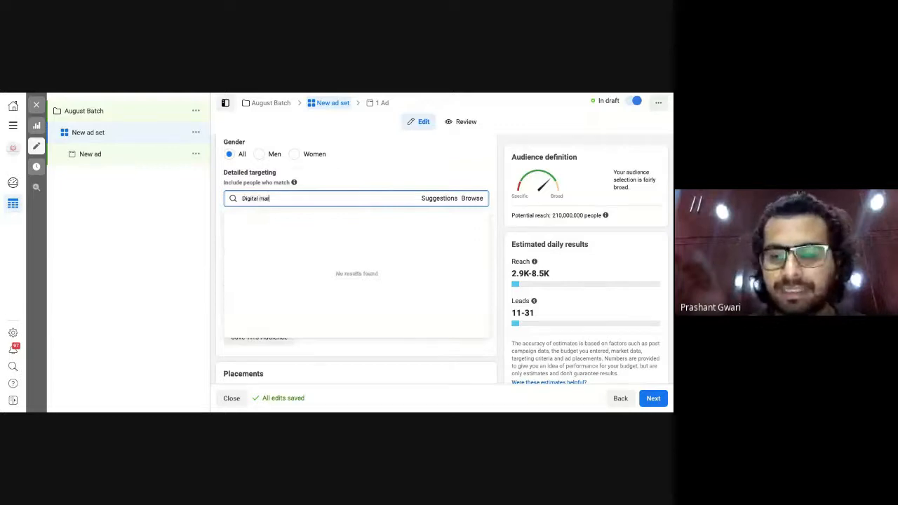
type("keting")
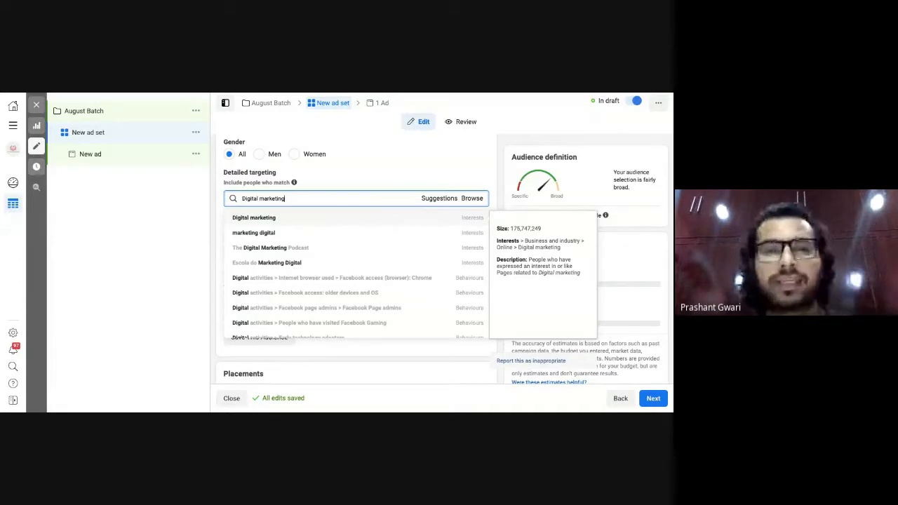
left_click(254, 217)
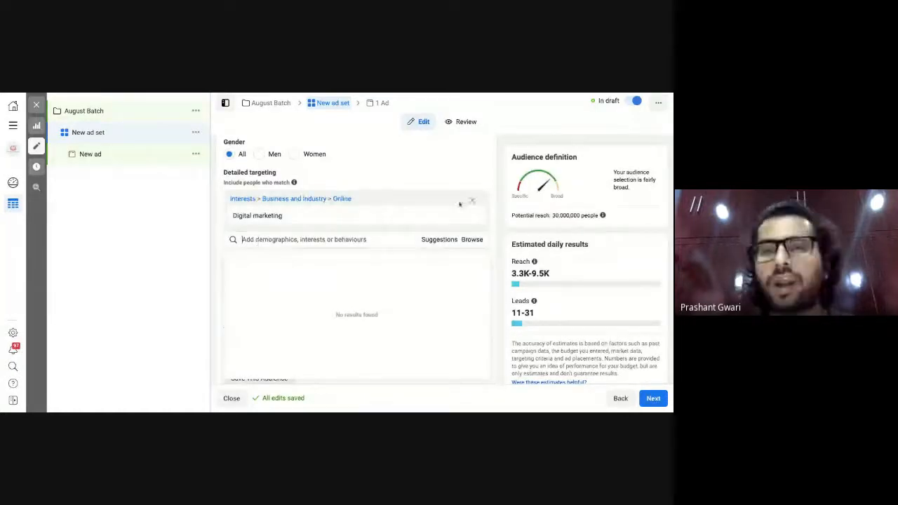
Add the Online advertising, Social media marketing and Advertising interests from the suggestions.
left_click(441, 243)
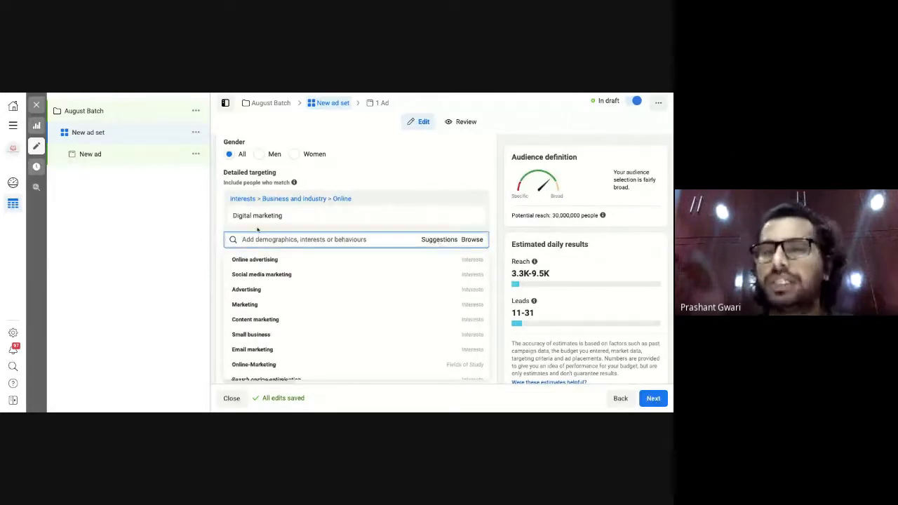
scroll(445, 201, "down", 1)
scroll(445, 201, "down", 1)
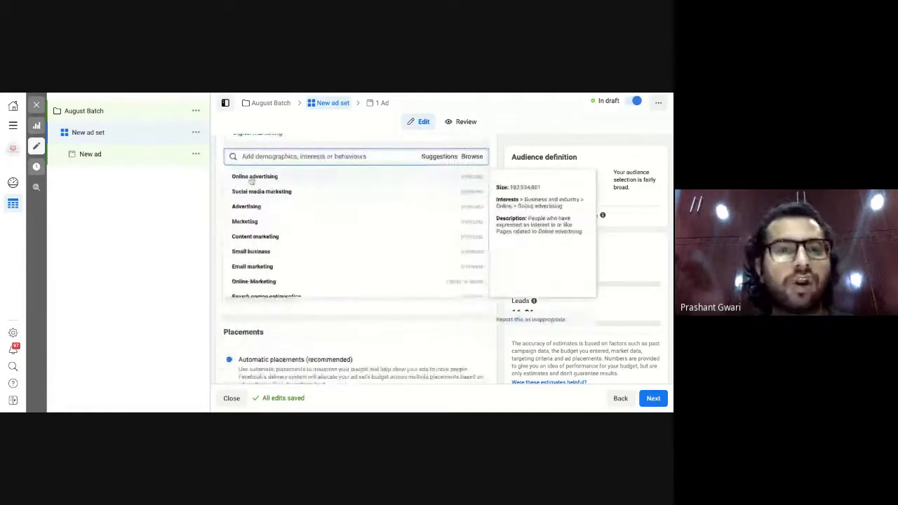
left_click(252, 177)
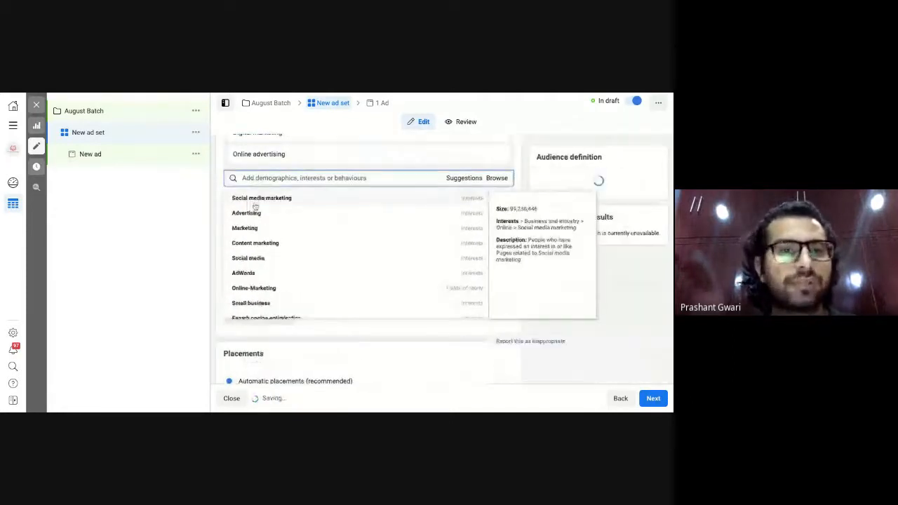
left_click(255, 200)
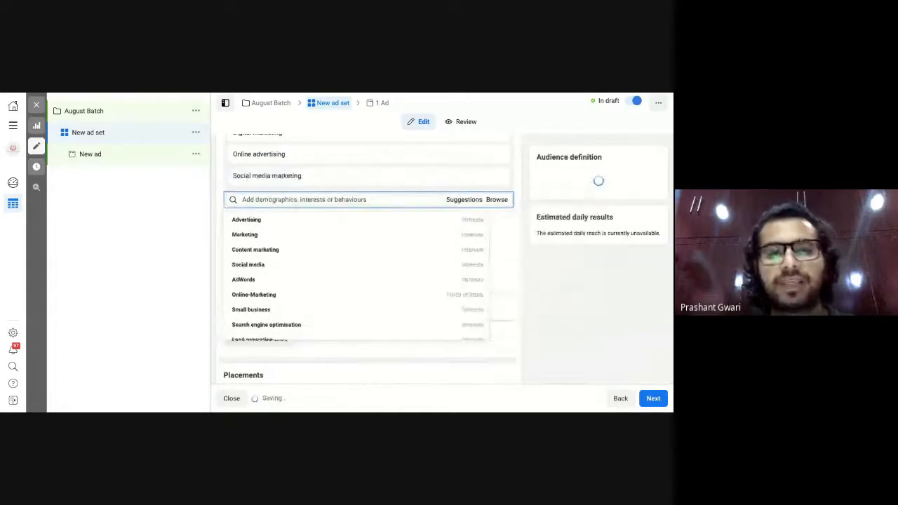
mouse_move(246, 222)
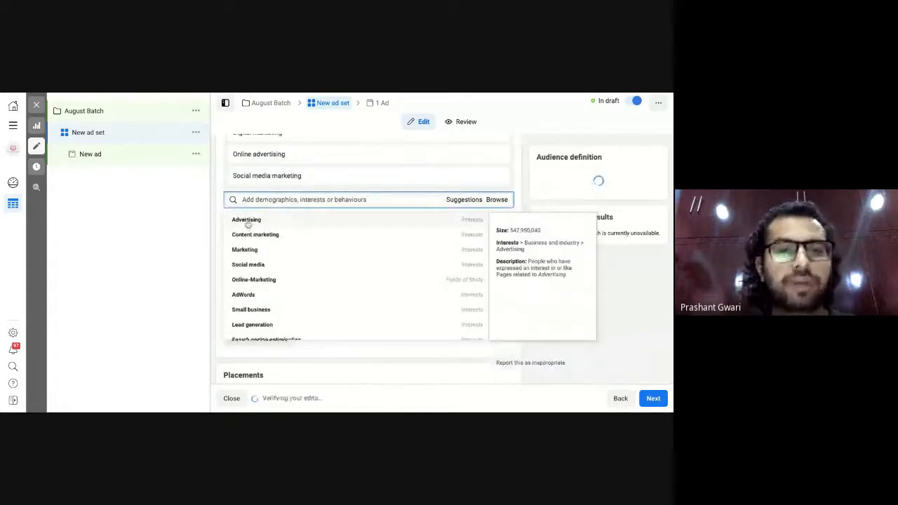
left_click(247, 220)
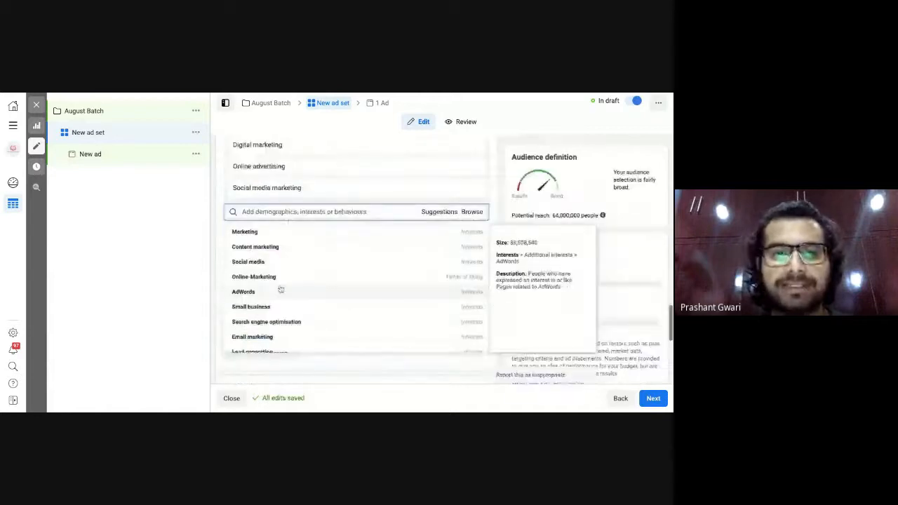
Add Online-Marketing as a field of study, plus Internet marketing and Digital Marketing Strategist job titles.
left_click(258, 278)
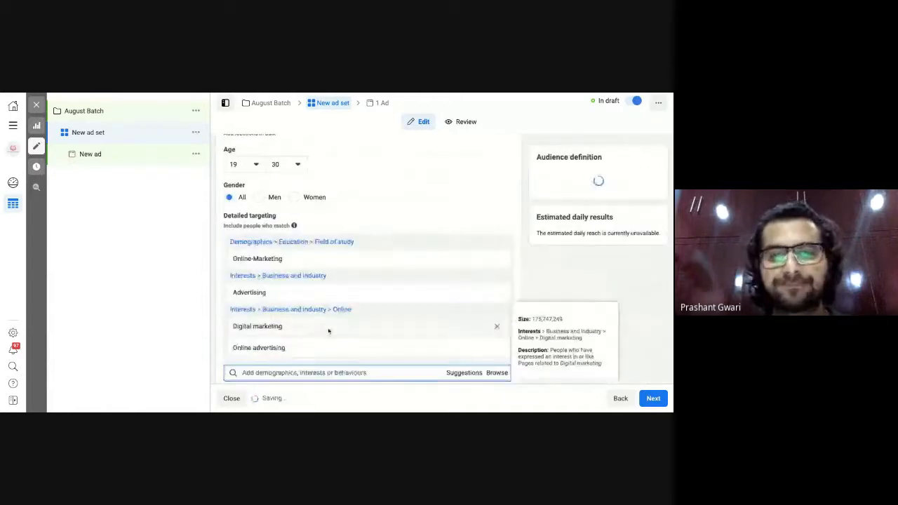
scroll(327, 329, "down", 1)
scroll(590, 261, "down", 4)
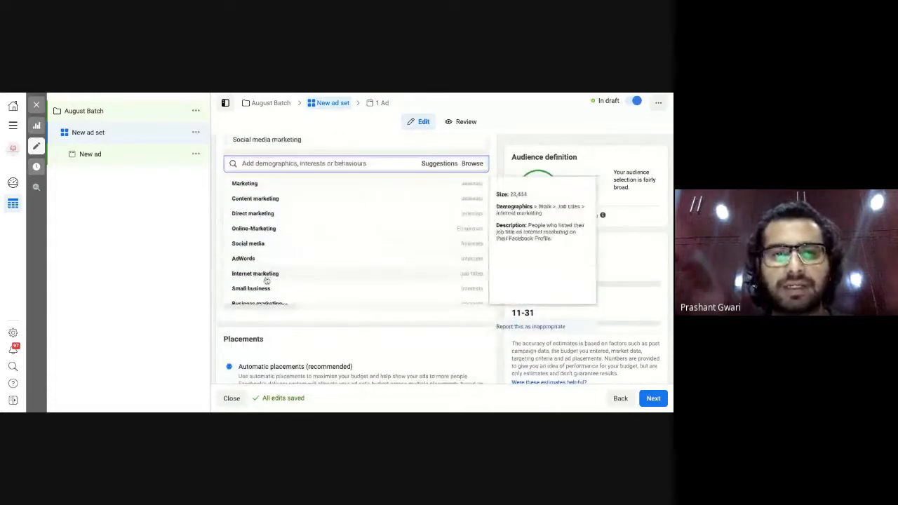
left_click(262, 275)
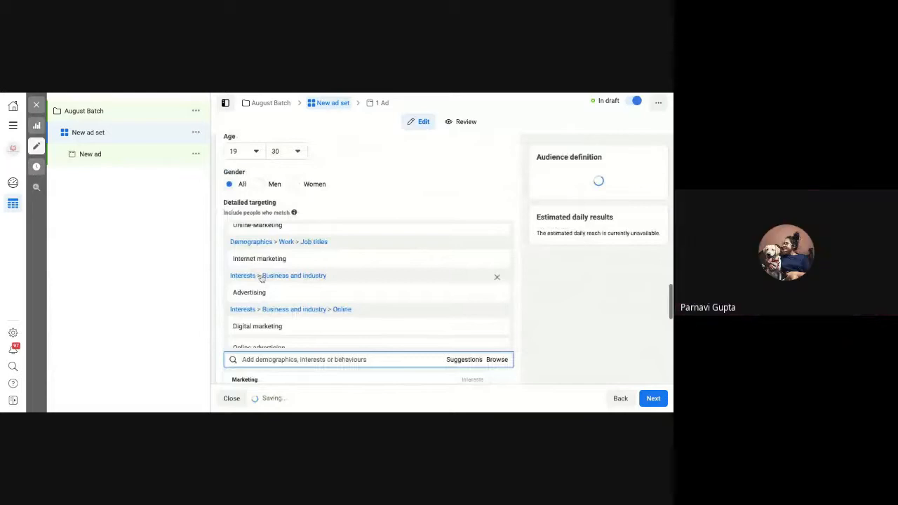
scroll(315, 273, "down", 3)
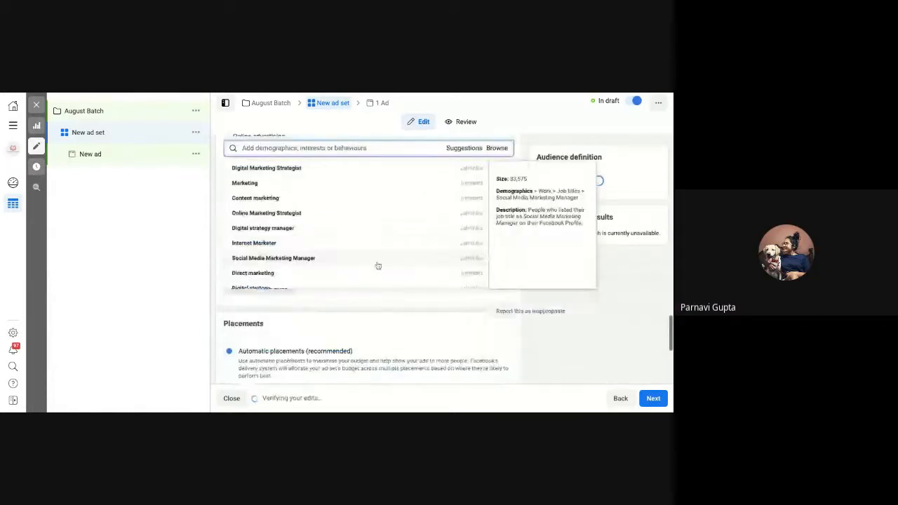
left_click(268, 174)
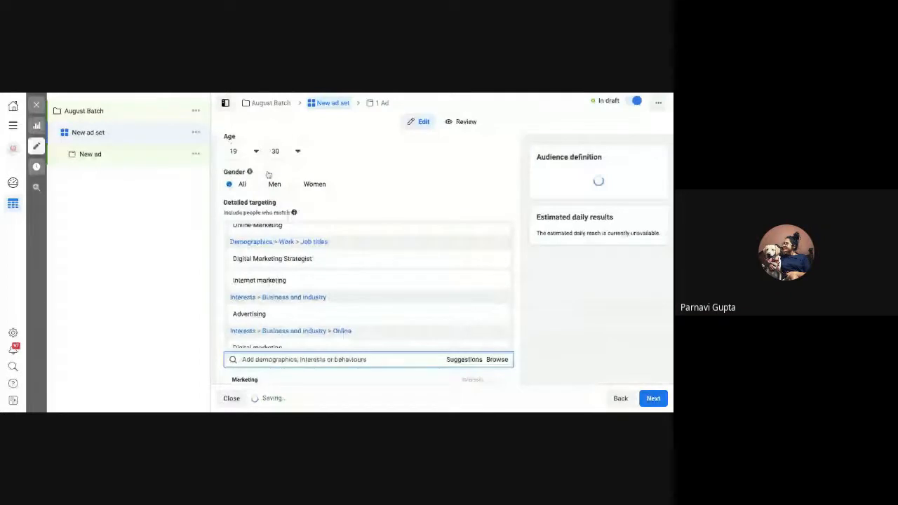
mouse_move(341, 315)
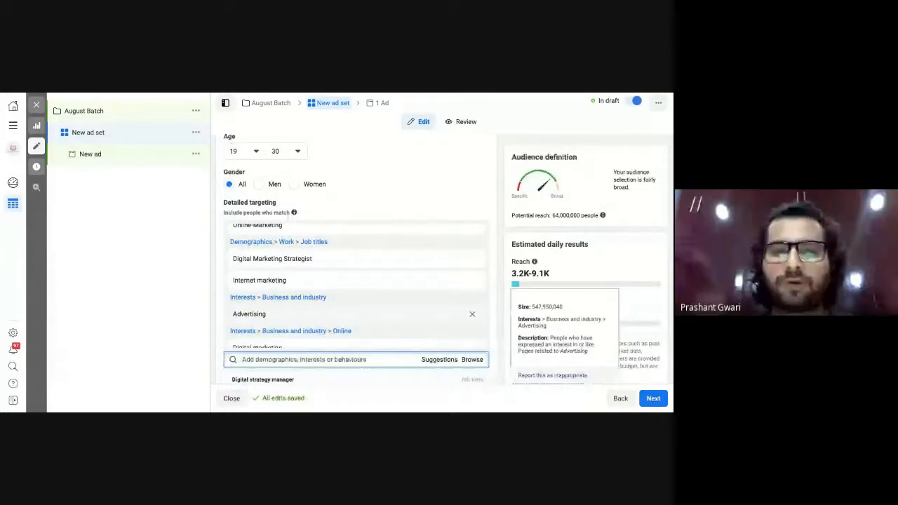
Browse the rest of the targeting suggestions, then close the suggestions list.
scroll(354, 284, "down", 2)
scroll(357, 314, "down", 3)
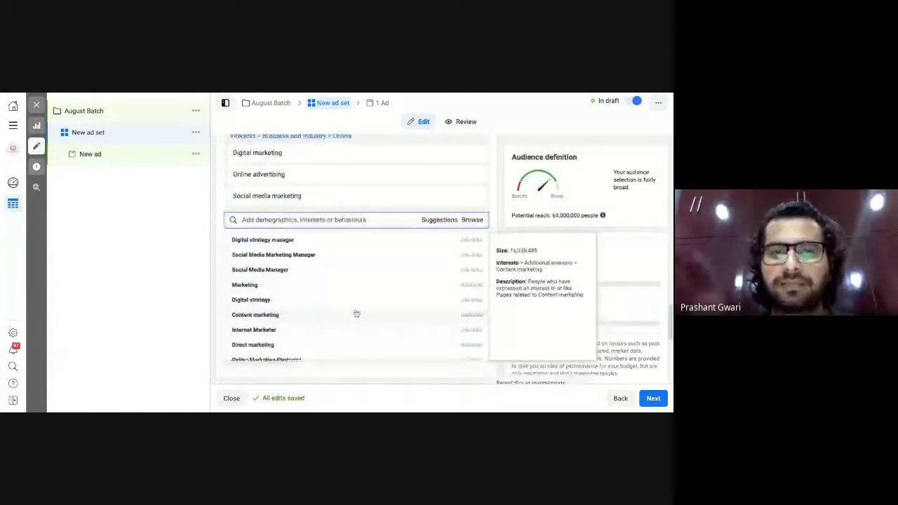
scroll(356, 314, "up", 3)
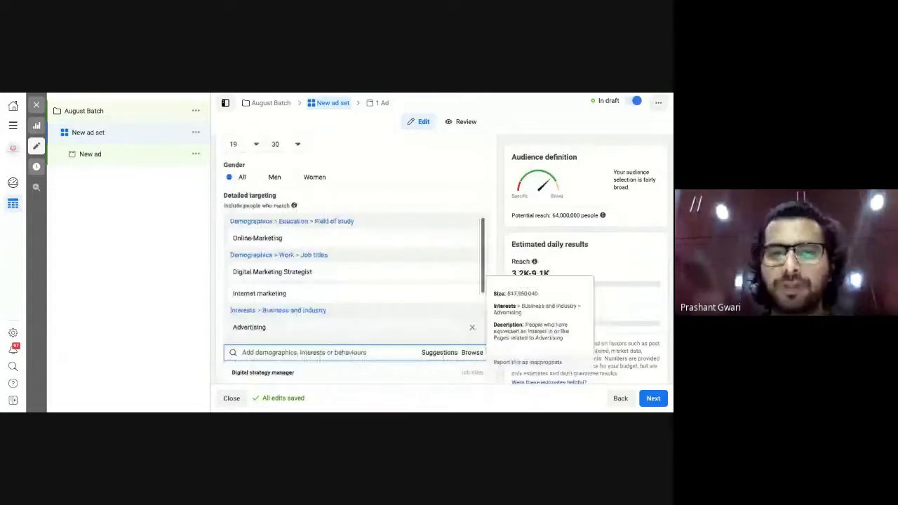
scroll(356, 313, "down", 3)
scroll(338, 283, "down", 3)
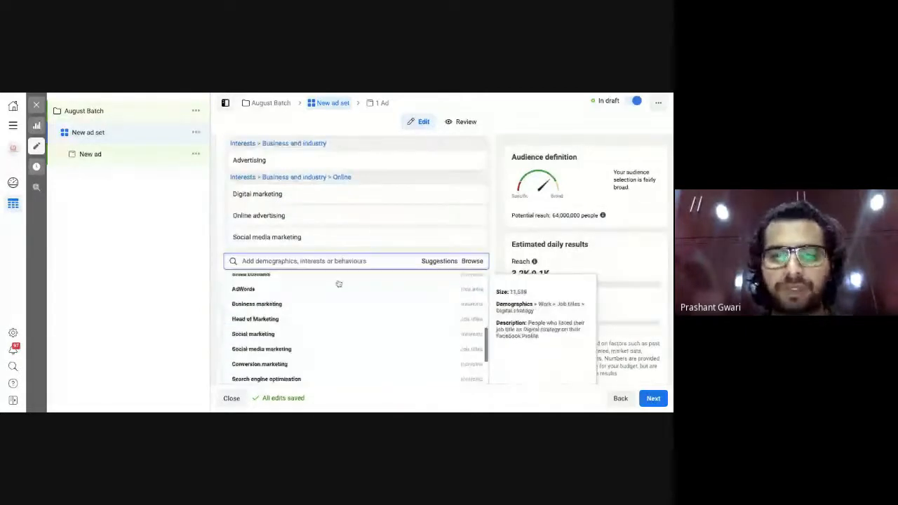
scroll(338, 283, "down", 3)
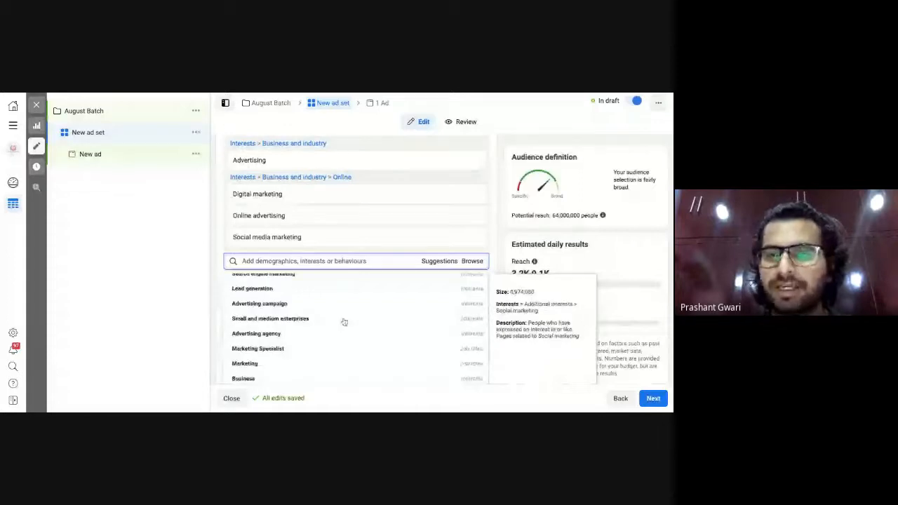
scroll(344, 322, "down", 1)
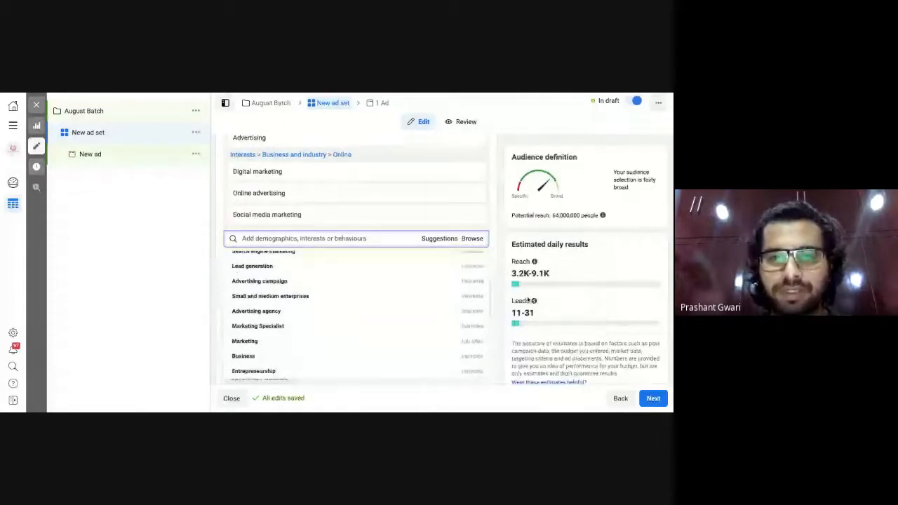
scroll(392, 295, "down", 4)
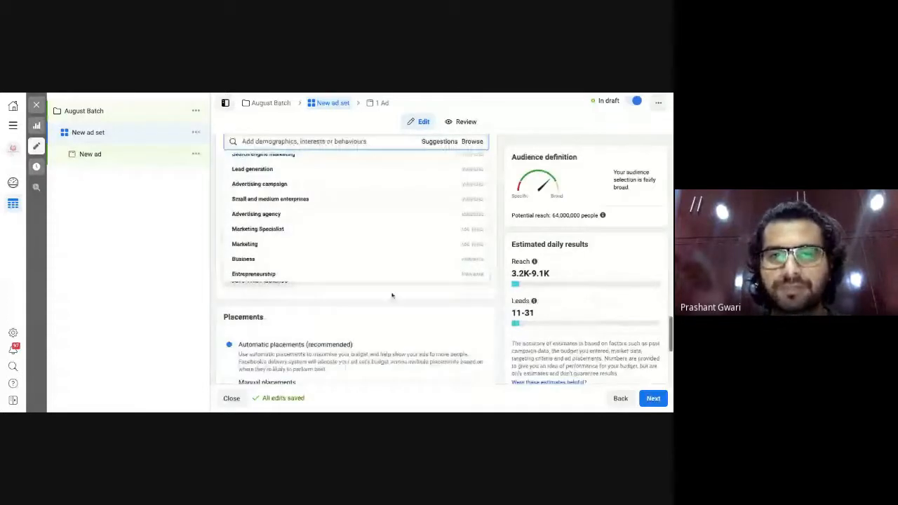
left_click(392, 295)
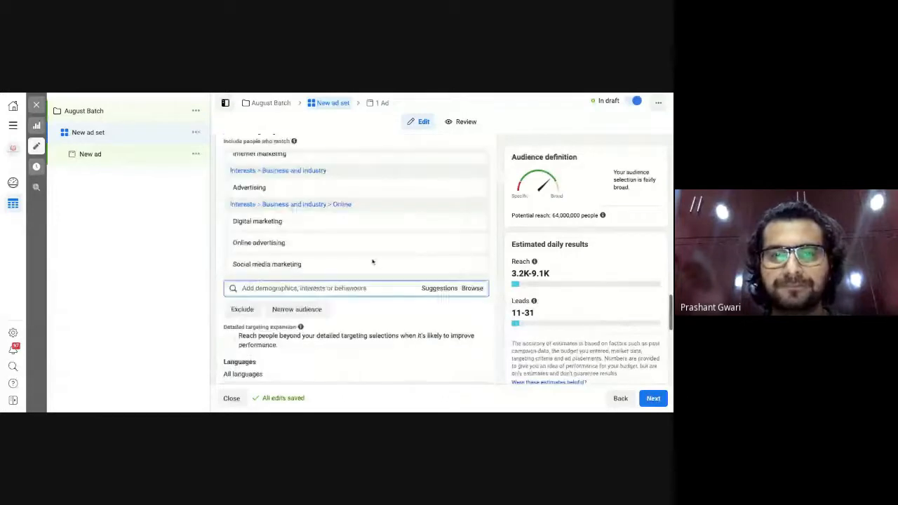
Remove Online-Marketing, both job titles and all four interests, restoring reach to 210,000,000.
scroll(373, 261, "up", 6)
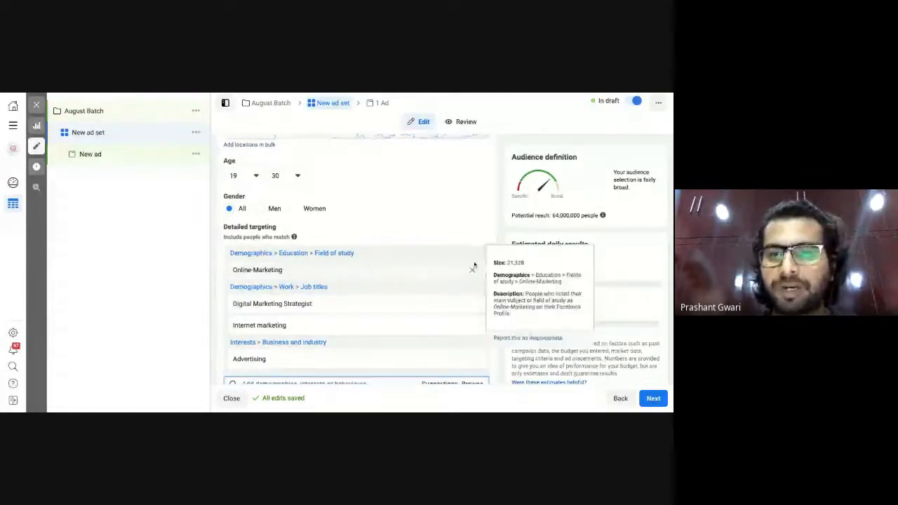
left_click(473, 269)
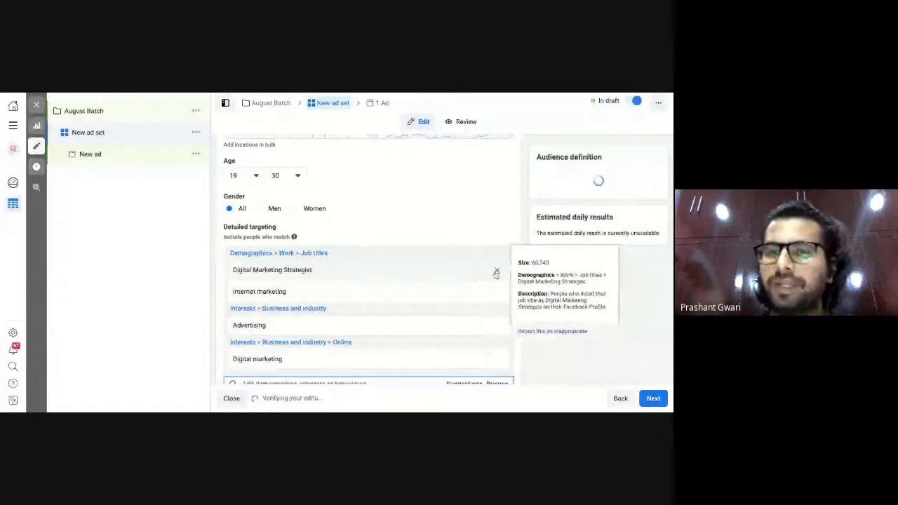
left_click(496, 271)
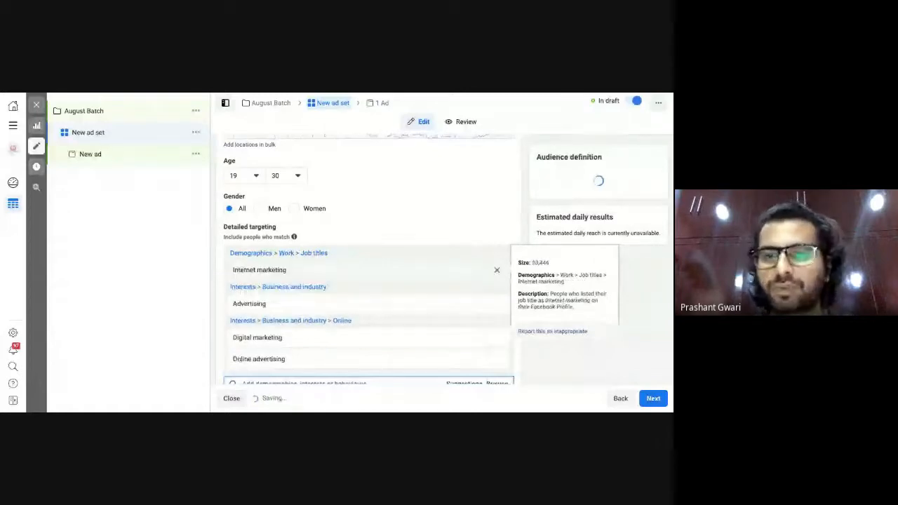
left_click(496, 269)
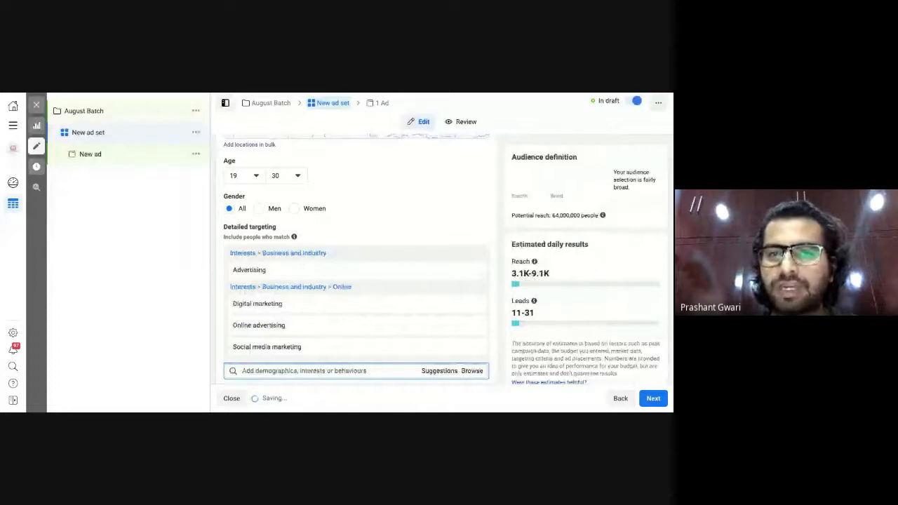
left_click(472, 271)
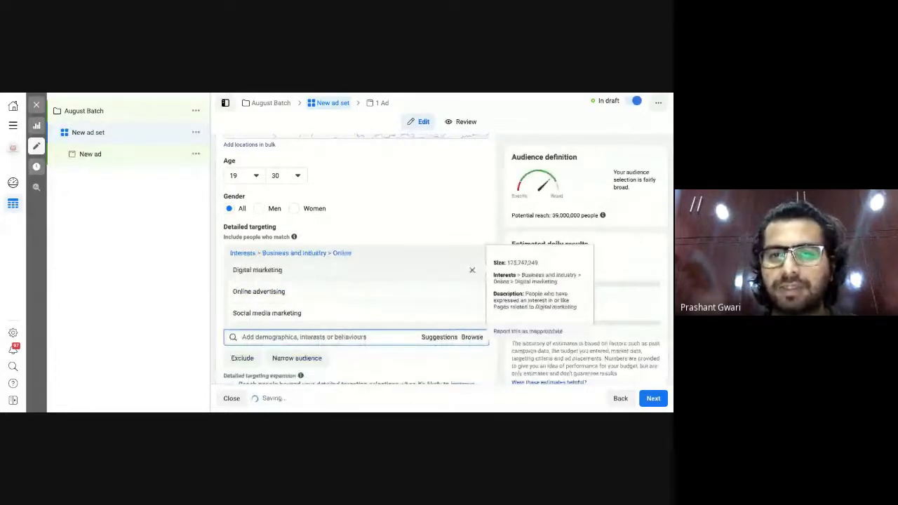
left_click(472, 270)
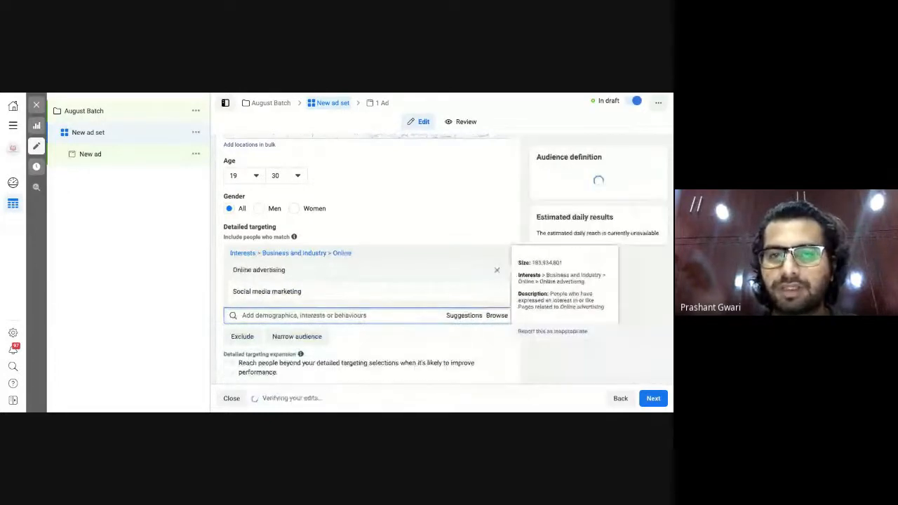
left_click(497, 270)
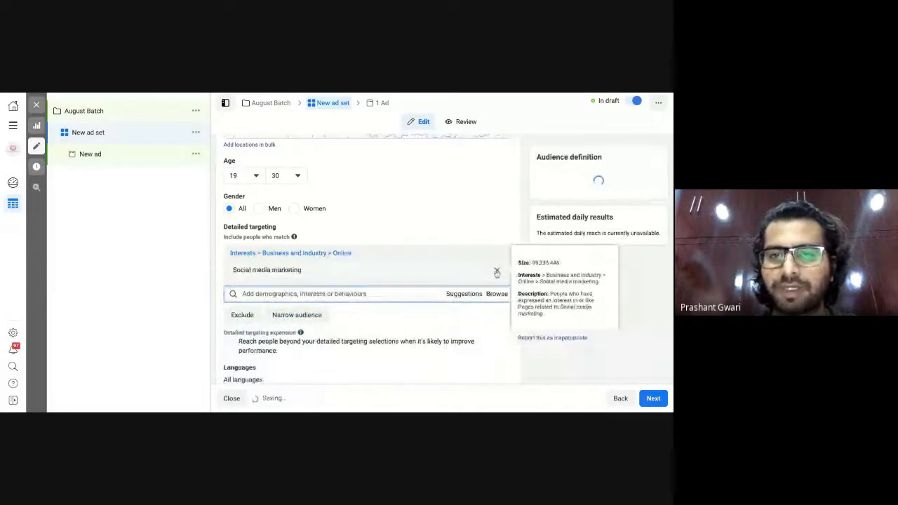
left_click(497, 272)
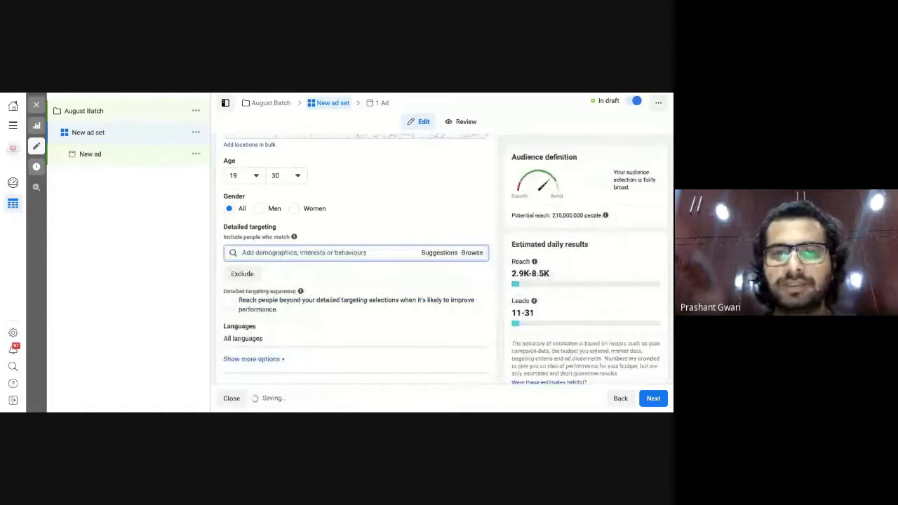
scroll(382, 218, "up", 1)
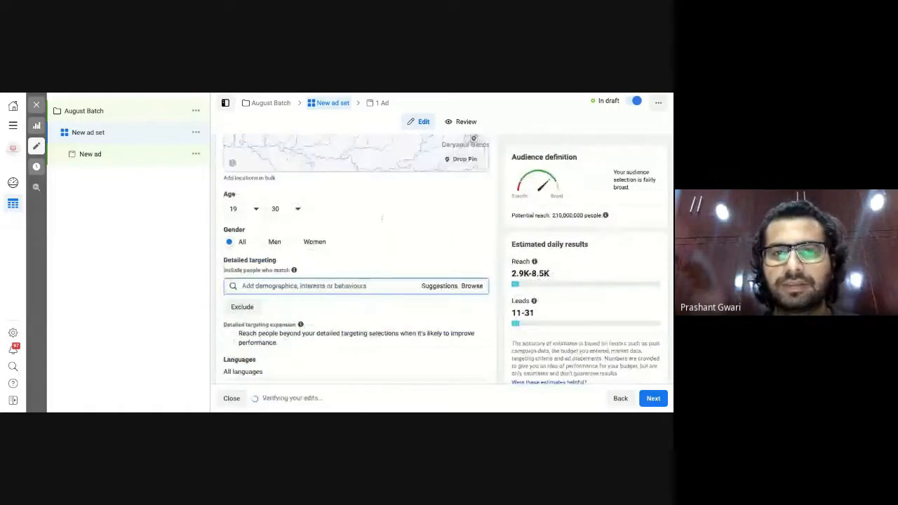
scroll(383, 218, "up", 2)
scroll(379, 222, "up", 1)
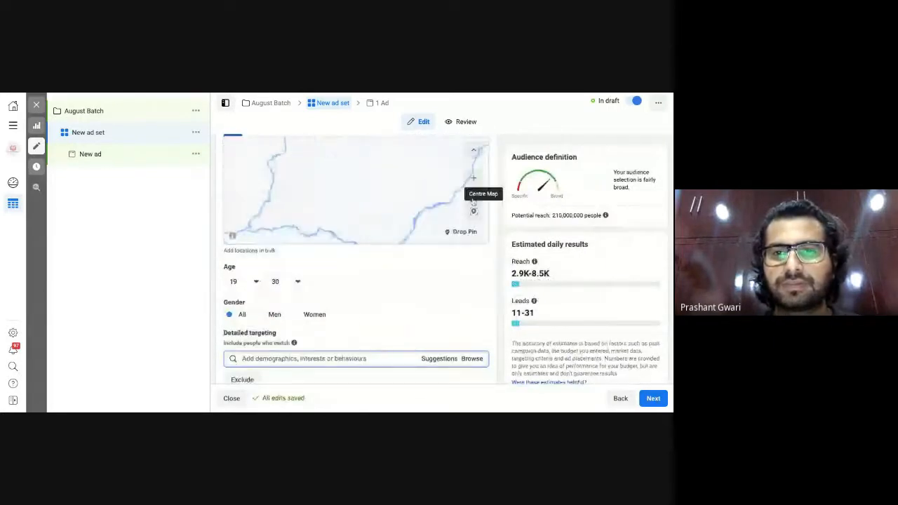
left_click(473, 197)
scroll(434, 305, "up", 2)
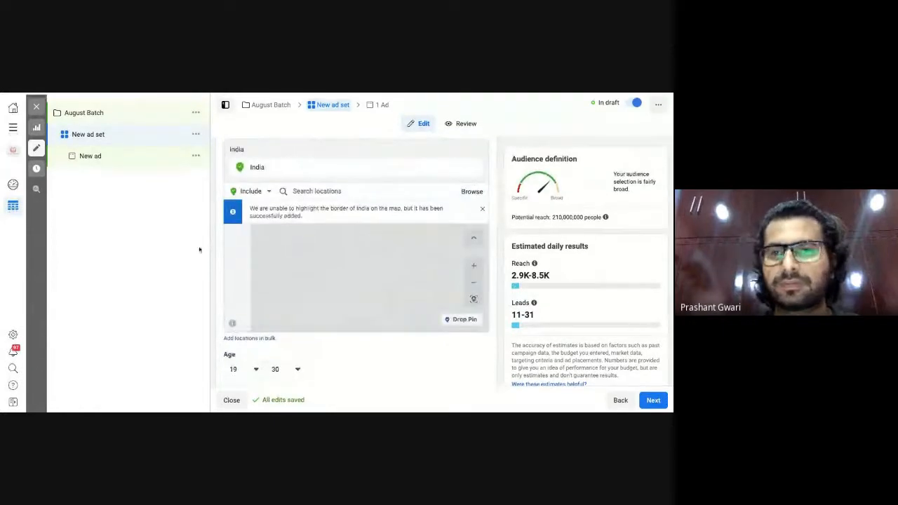
scroll(452, 161, "up", 3)
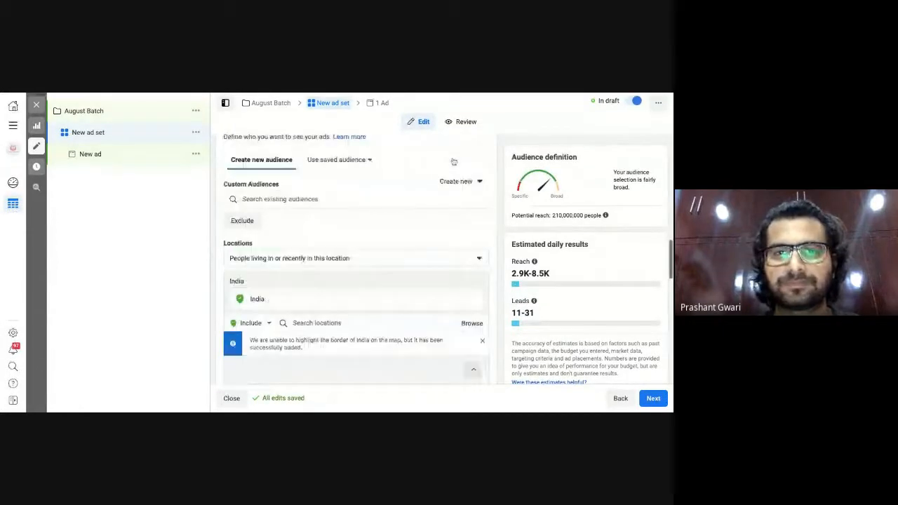
scroll(454, 162, "up", 1)
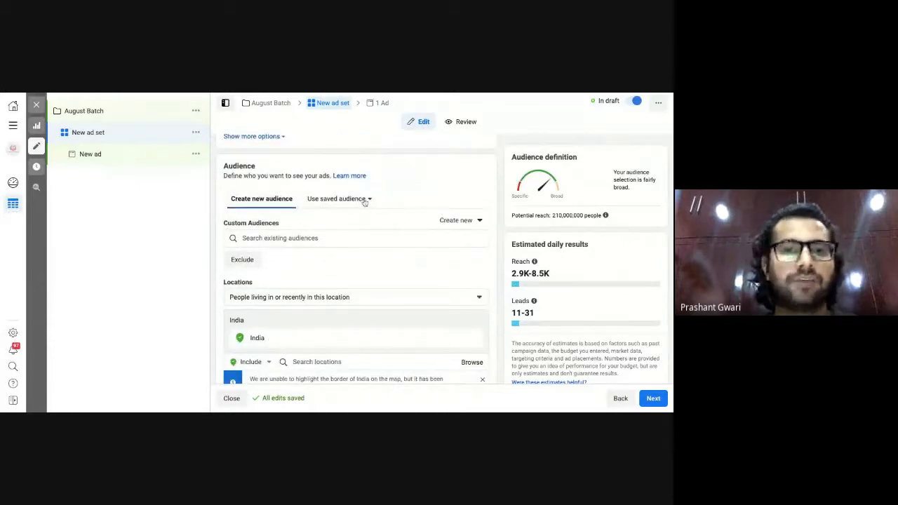
left_click(365, 201)
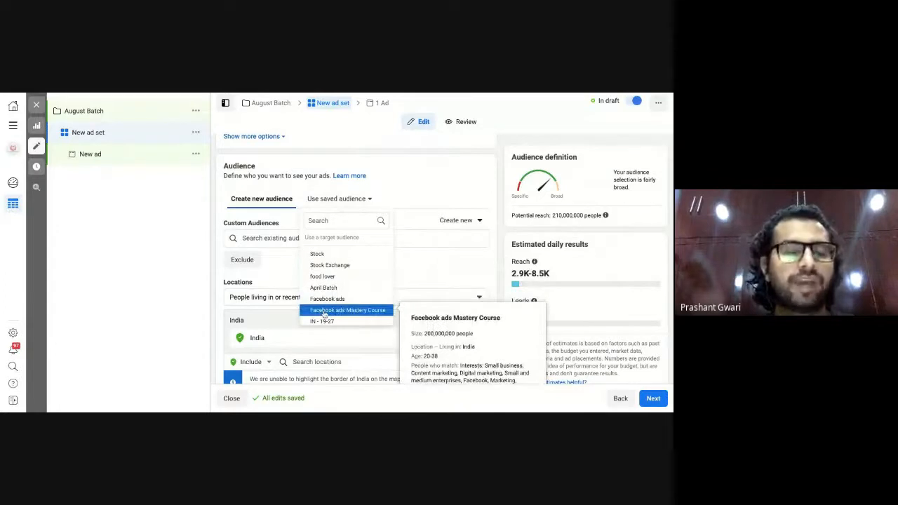
scroll(324, 315, "down", 2)
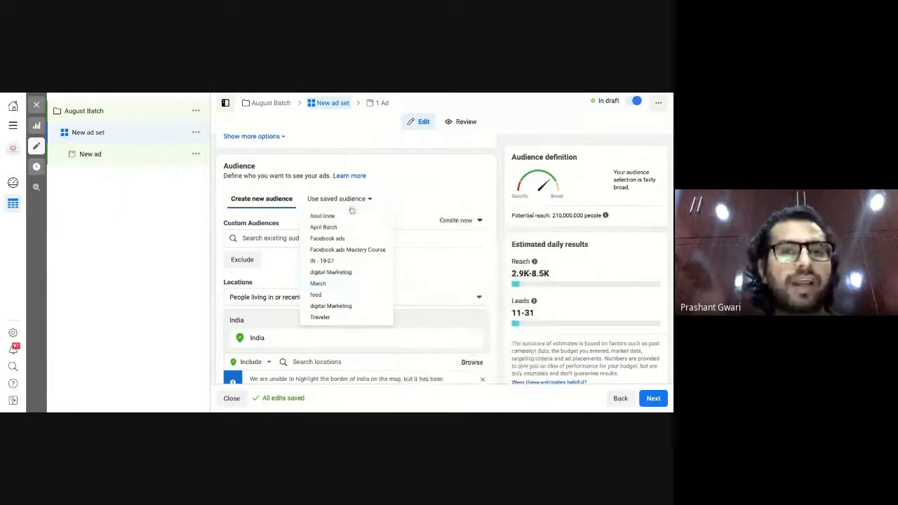
left_click(314, 193)
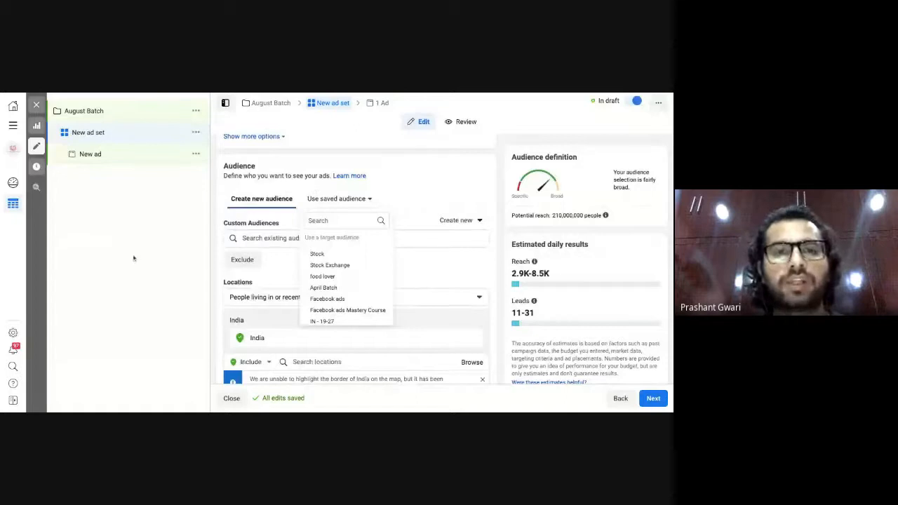
left_click(135, 257)
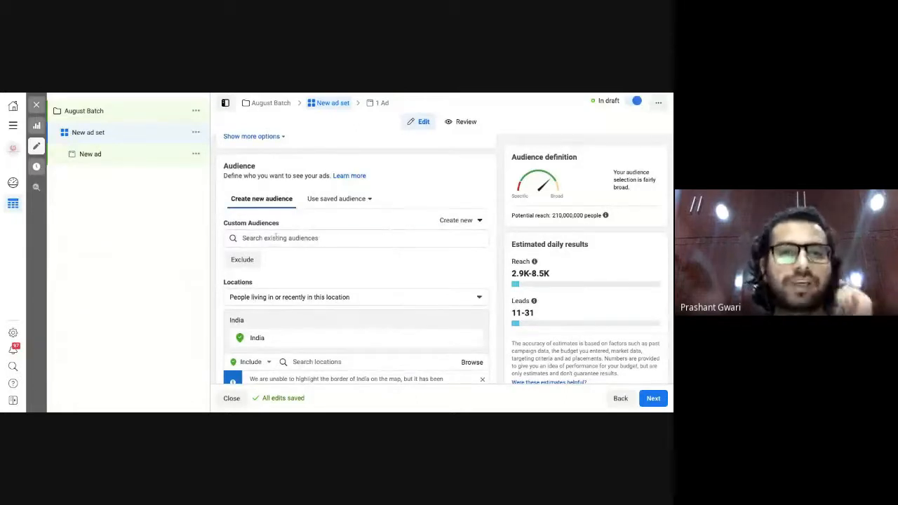
left_click(276, 238)
left_click(320, 264)
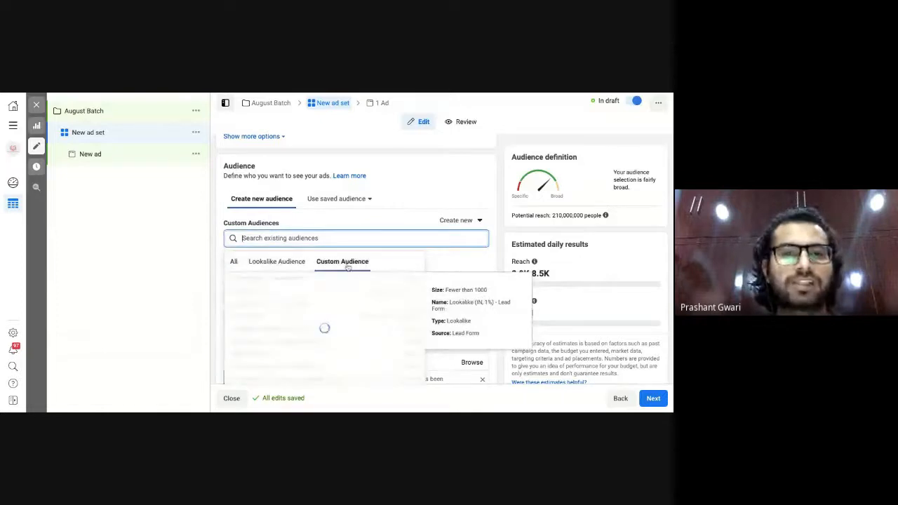
left_click(277, 262)
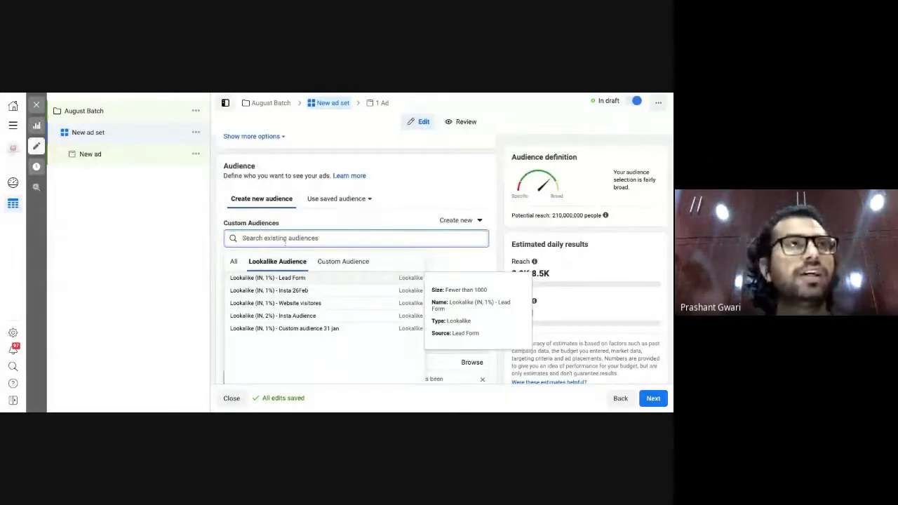
left_click(133, 297)
scroll(349, 328, "down", 2)
scroll(349, 328, "down", 3)
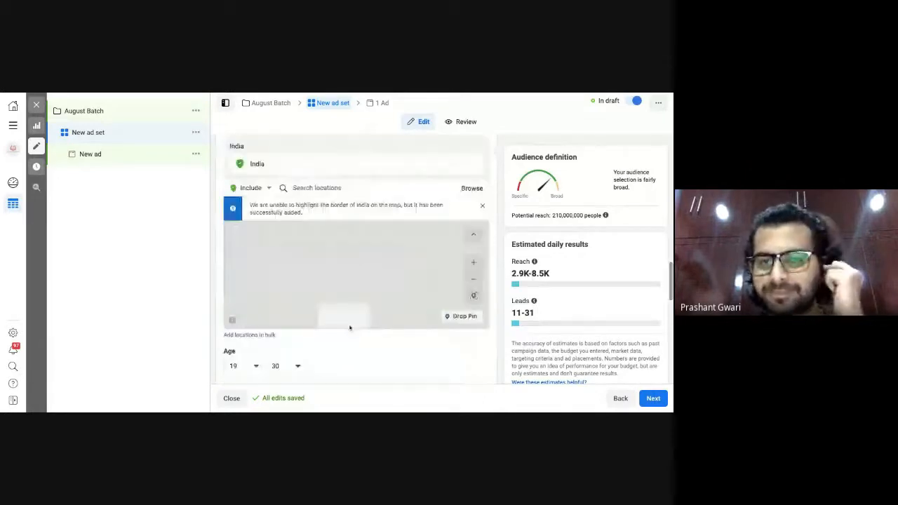
Search for 'Digital marketing' and add it as a targeting interest.
scroll(363, 360, "down", 4)
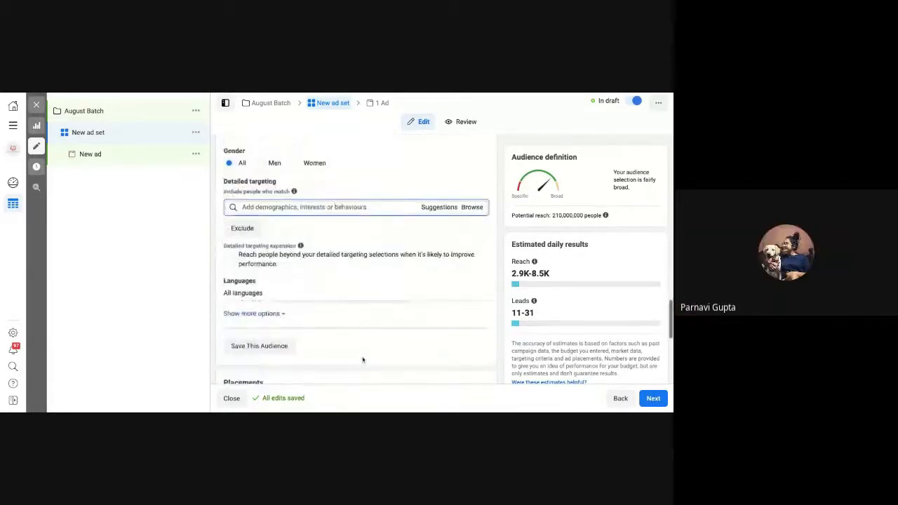
type("Dio")
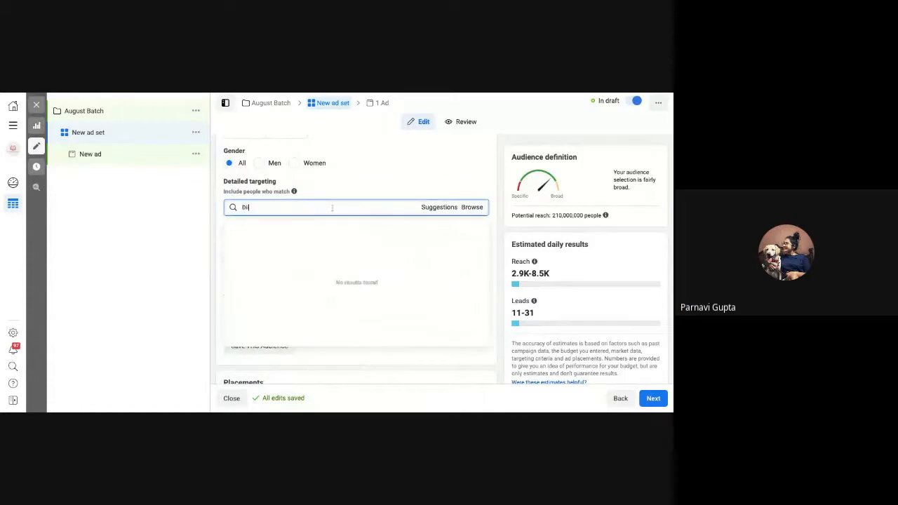
key("BackSpace")
type("gi")
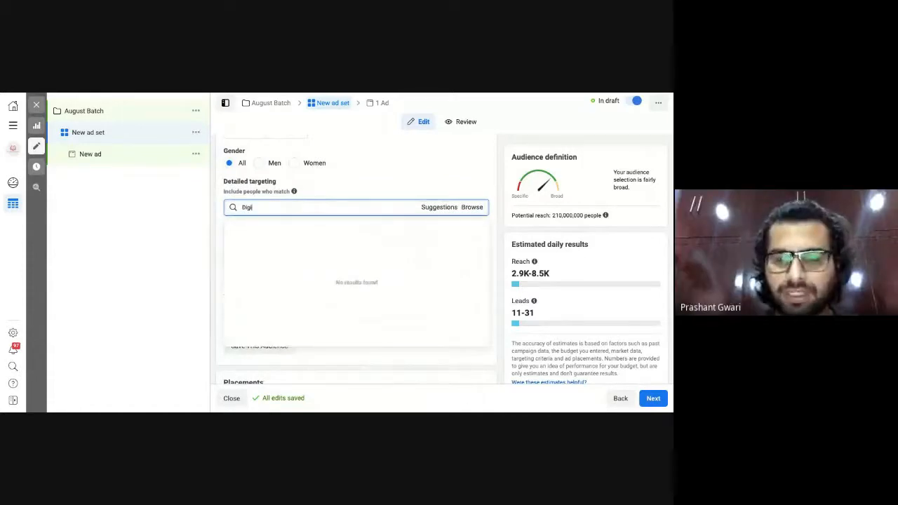
type("tal")
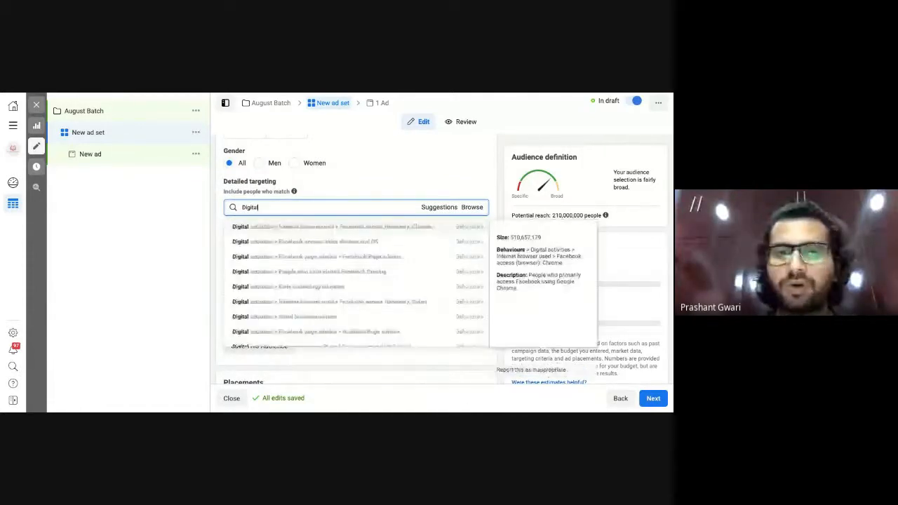
type(" marketing")
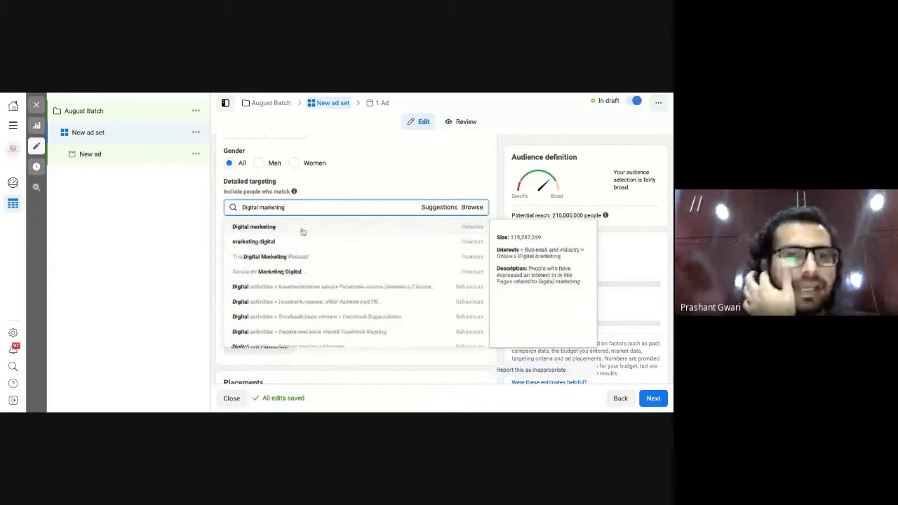
left_click(303, 232)
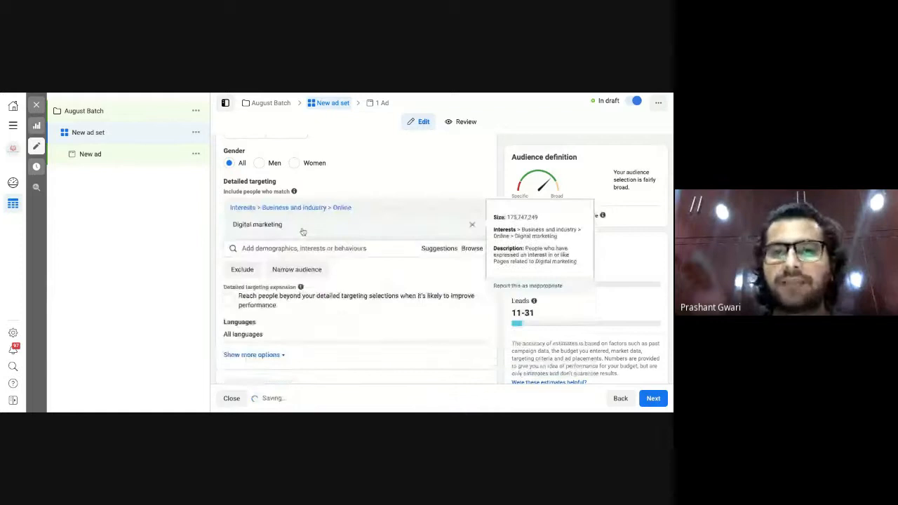
Add Online advertising, Social media marketing, Advertising, Marketing and Email marketing interests from suggestions.
left_click(442, 250)
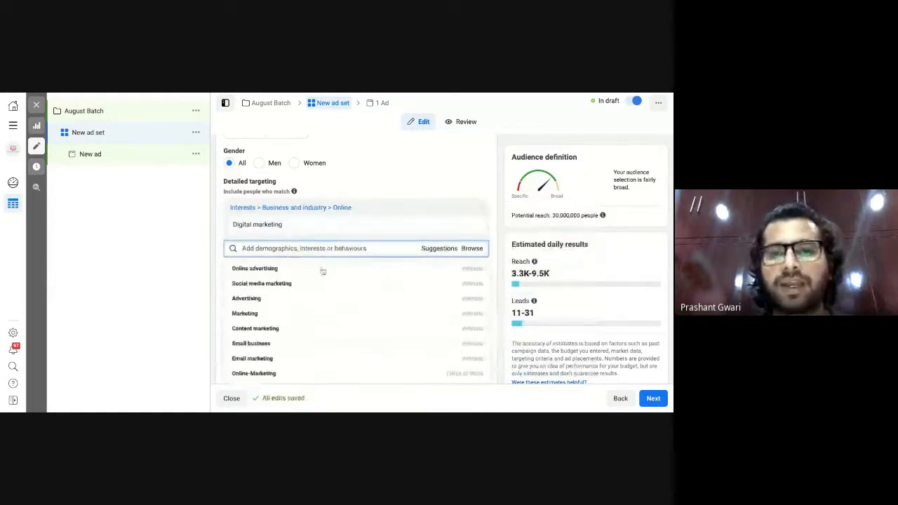
left_click(249, 274)
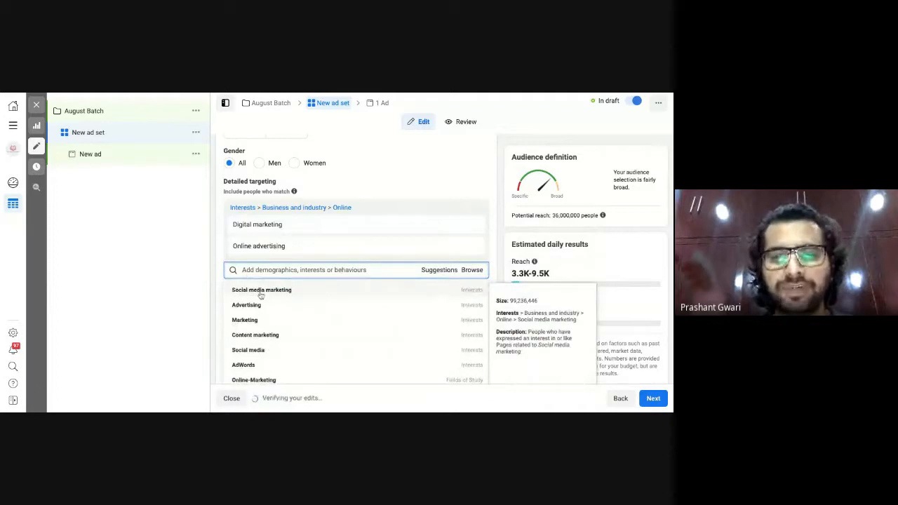
left_click(261, 290)
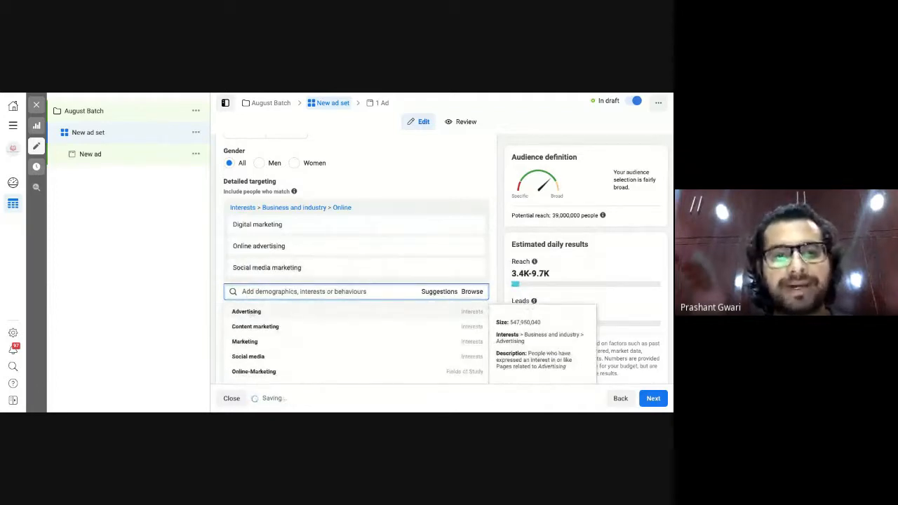
left_click(251, 315)
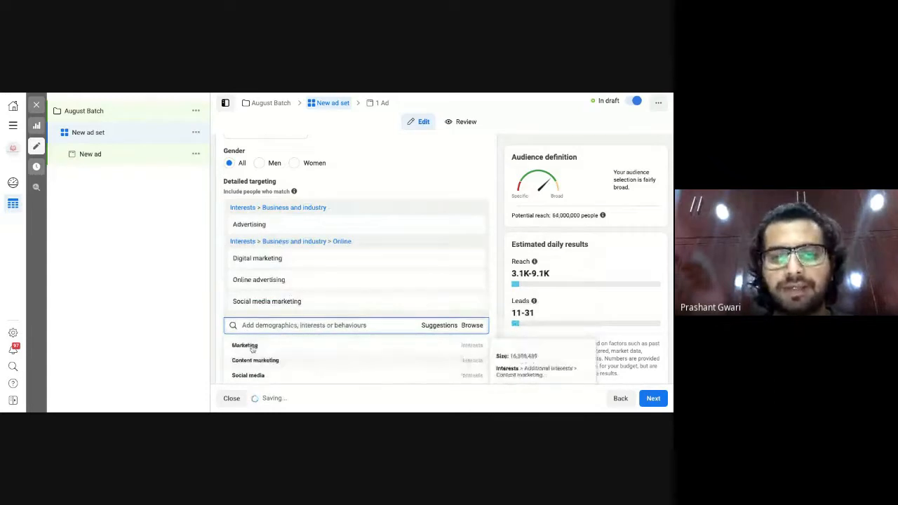
scroll(421, 267, "down", 2)
left_click(421, 253)
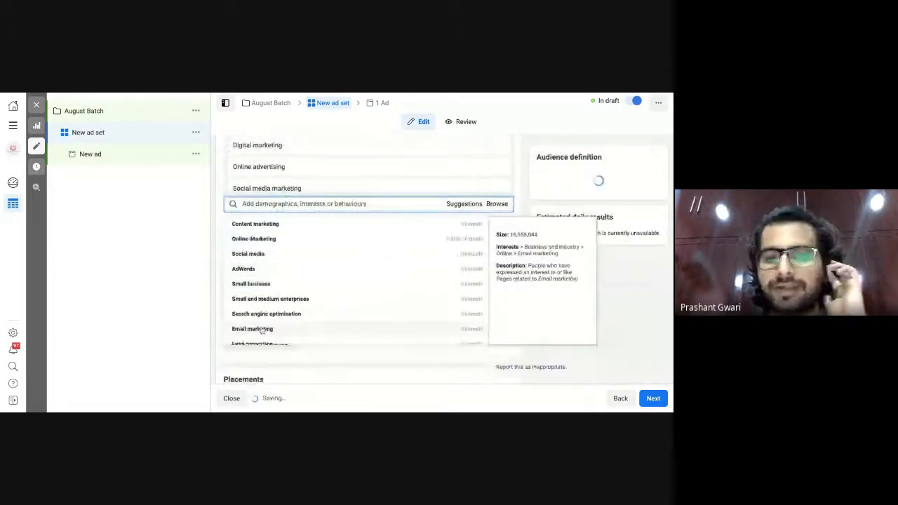
left_click(262, 329)
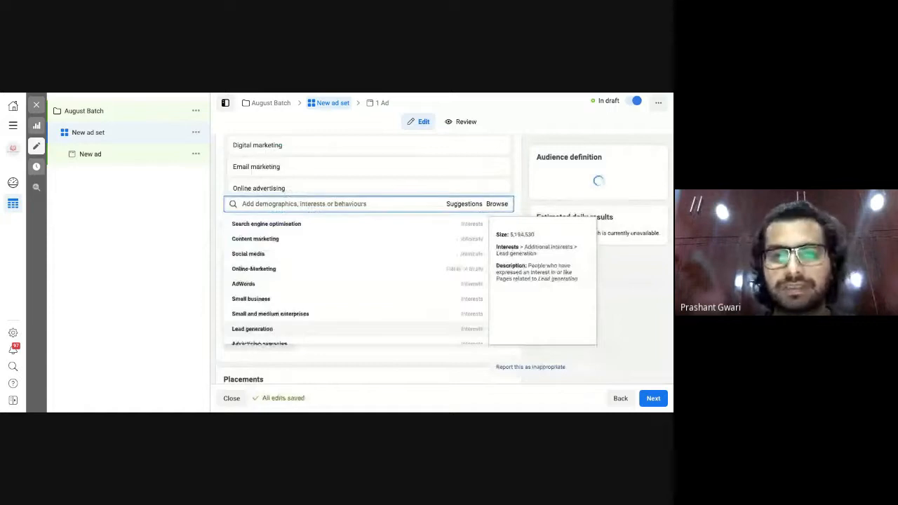
Add Lead generation, Pay per click, SEO, Google Analytics and Search engine marketing interests.
left_click(253, 329)
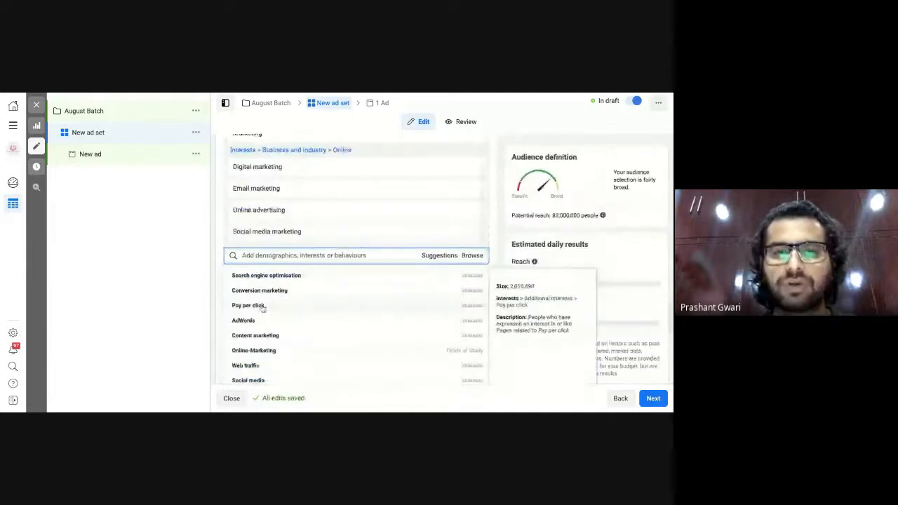
left_click(265, 305)
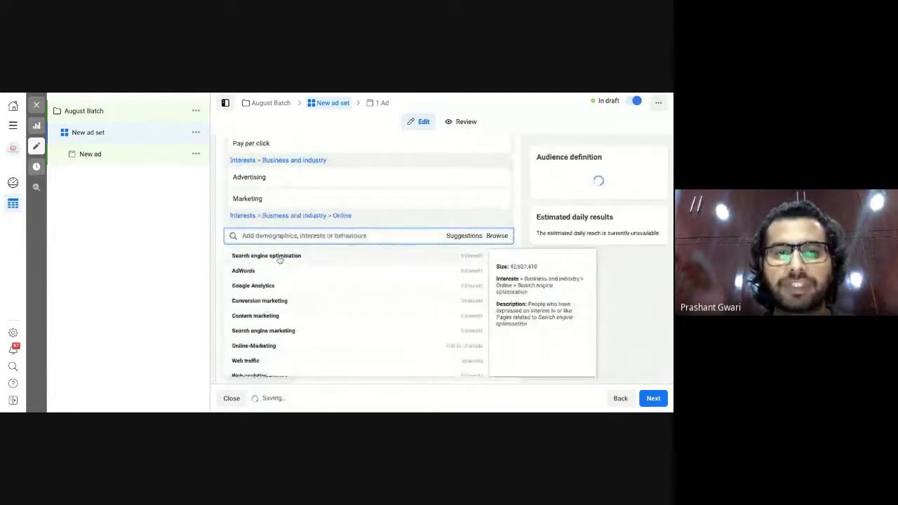
left_click(252, 256)
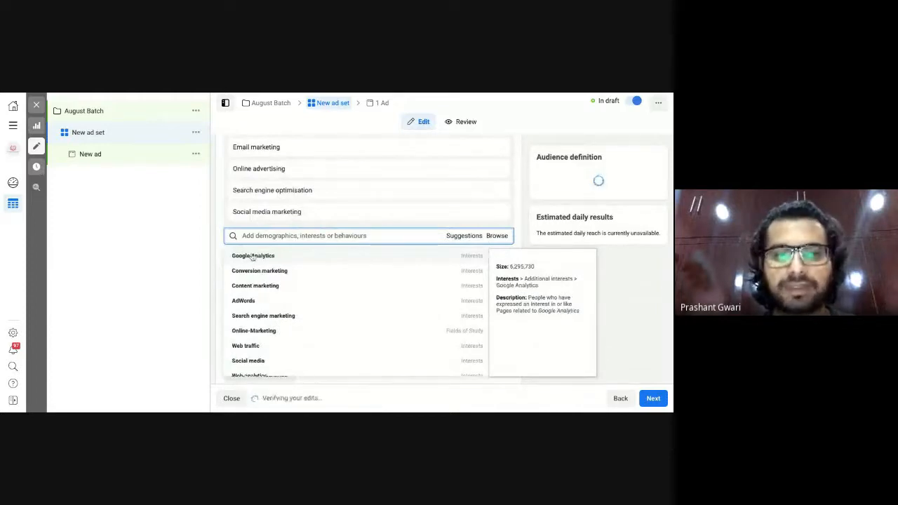
left_click(253, 256)
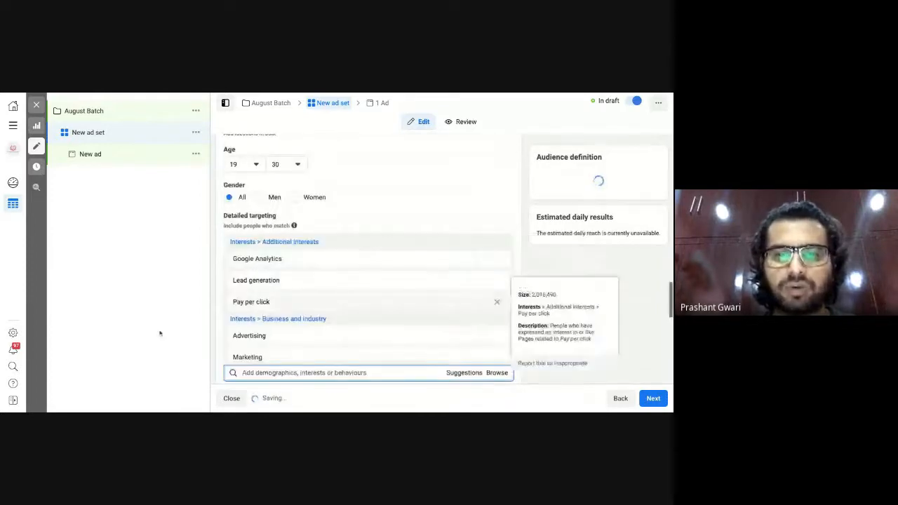
scroll(349, 325, "down", 3)
scroll(349, 326, "down", 4)
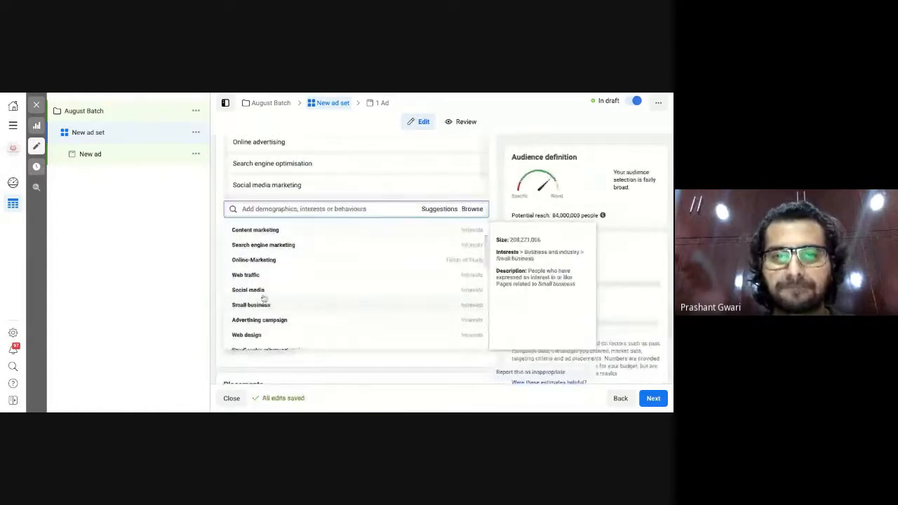
left_click(271, 245)
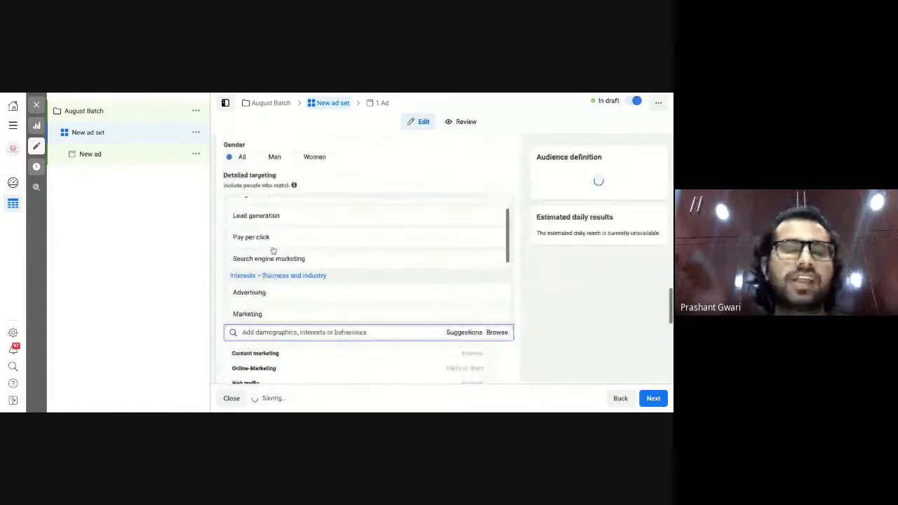
left_click(137, 307)
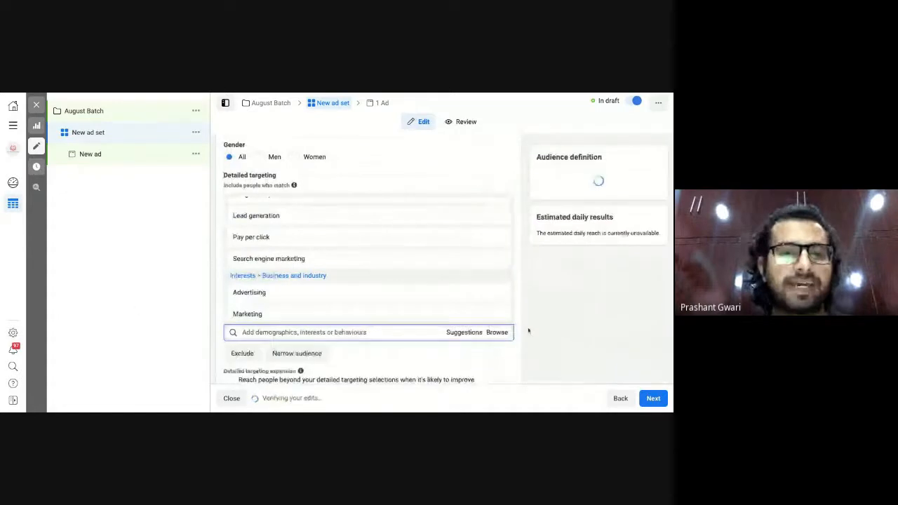
scroll(528, 331, "down", 2)
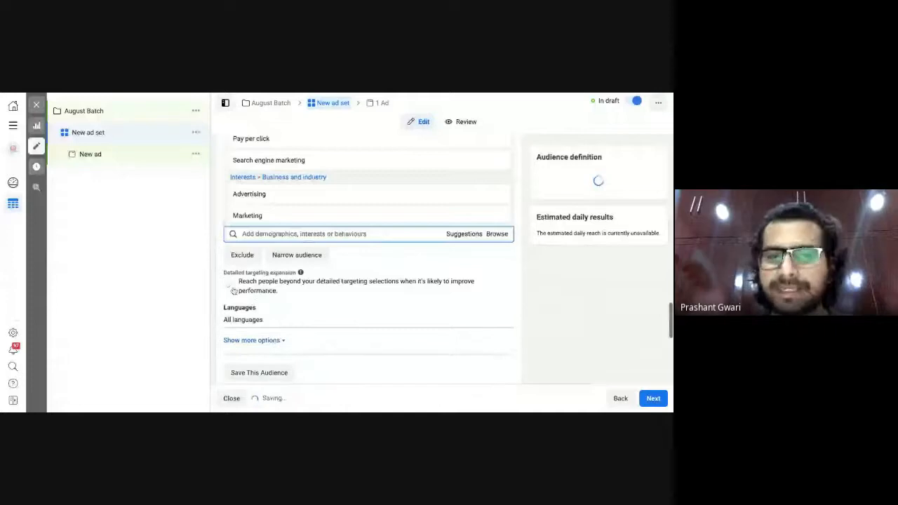
scroll(269, 357, "down", 1)
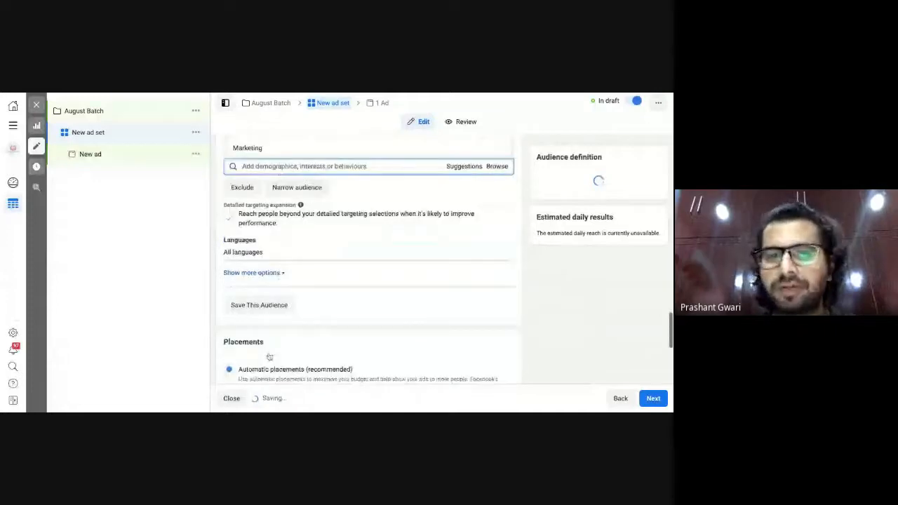
Save the current targeting as a reusable audience named 'August Batch', correcting the 'Auguest' typo.
left_click(269, 306)
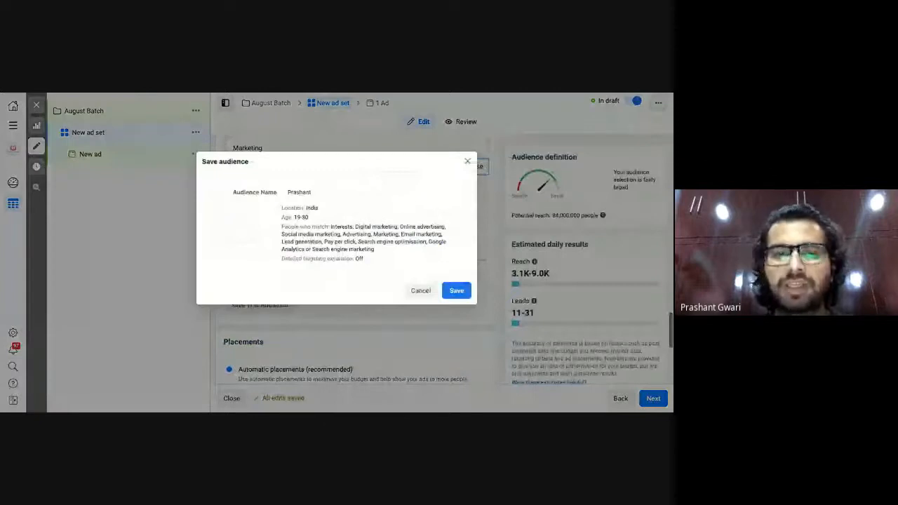
left_click(332, 195)
type("P")
key("BackSpace")
type("Au")
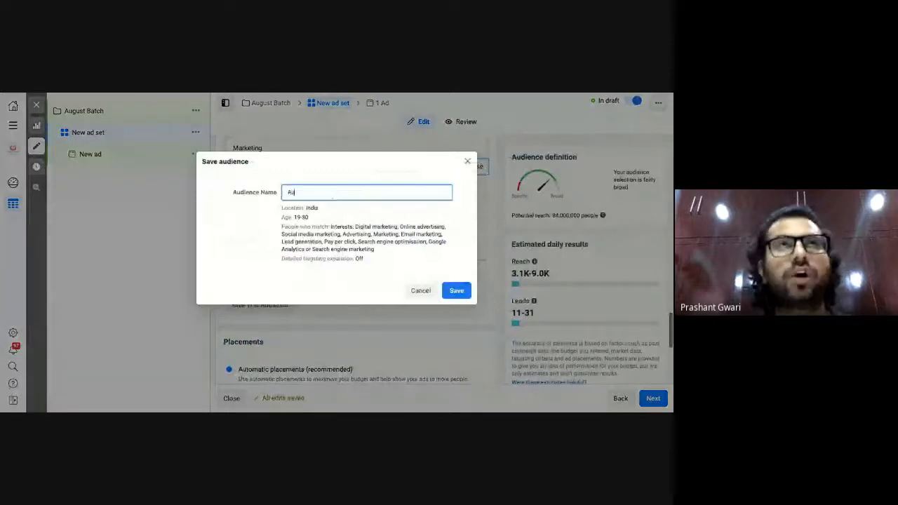
type("guest Batch")
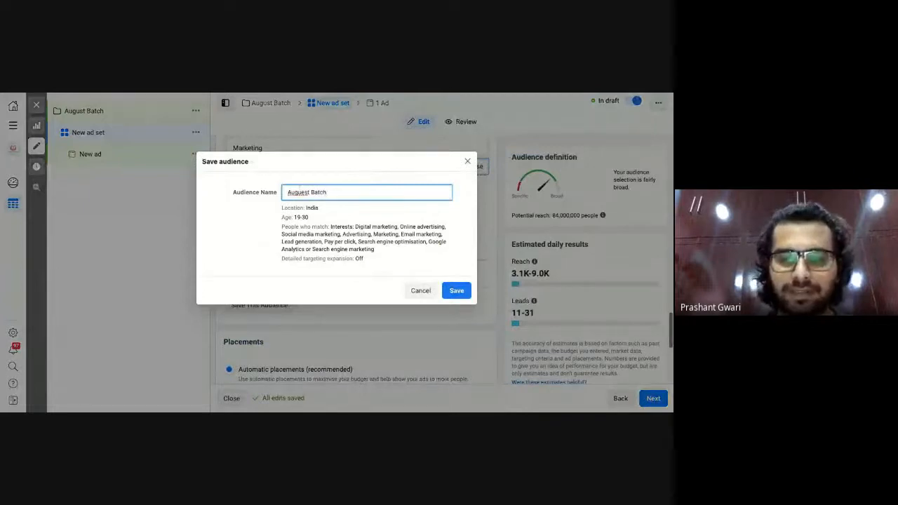
left_click(309, 192)
key("BackSpace")
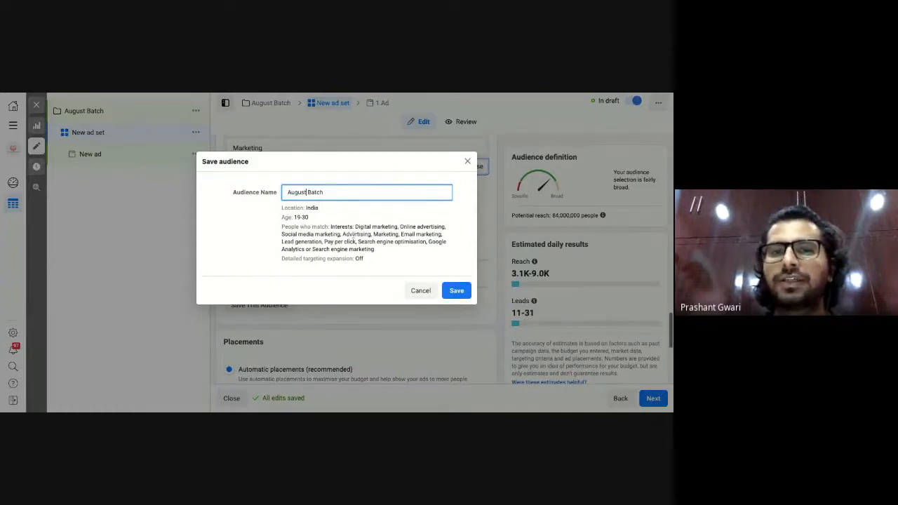
left_click(455, 291)
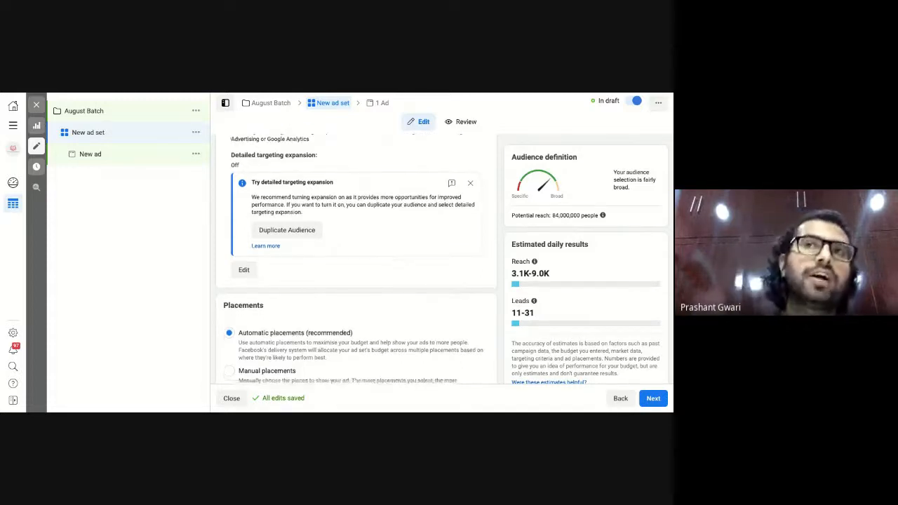
scroll(356, 260, "down", 1)
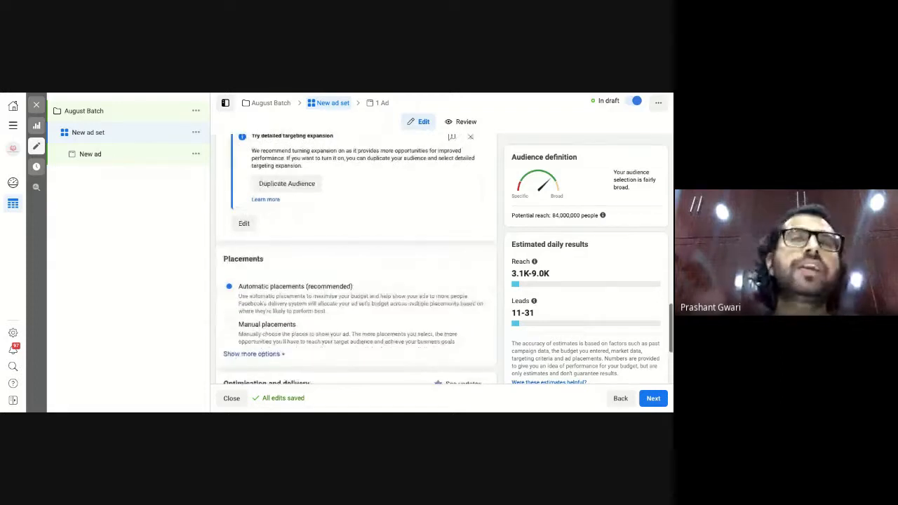
scroll(356, 259, "down", 1)
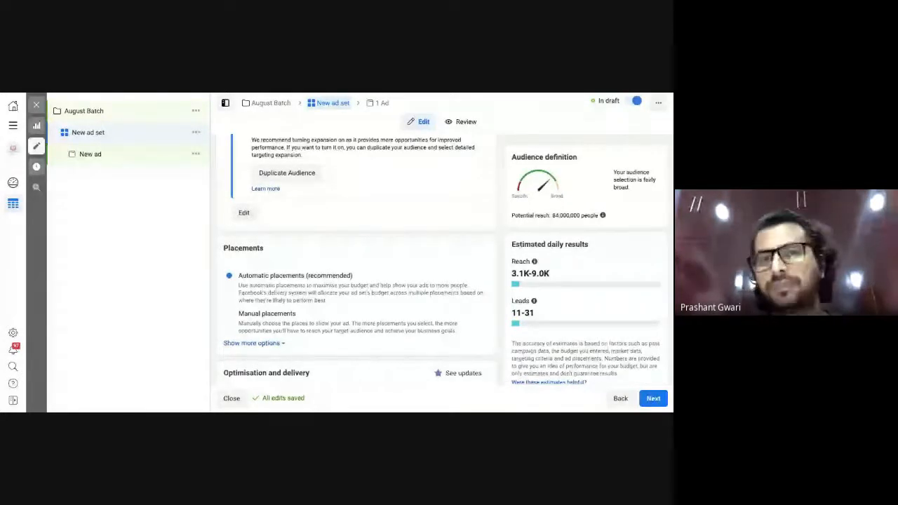
left_click(230, 313)
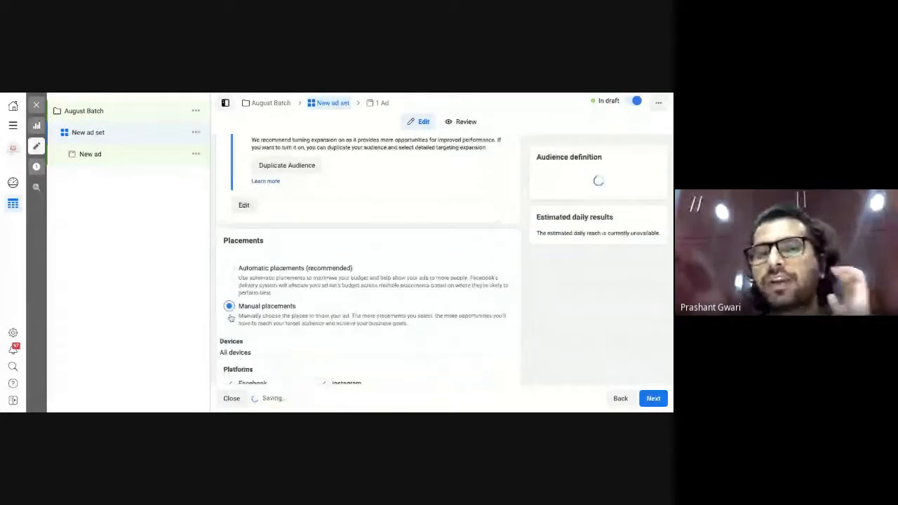
scroll(231, 318, "down", 3)
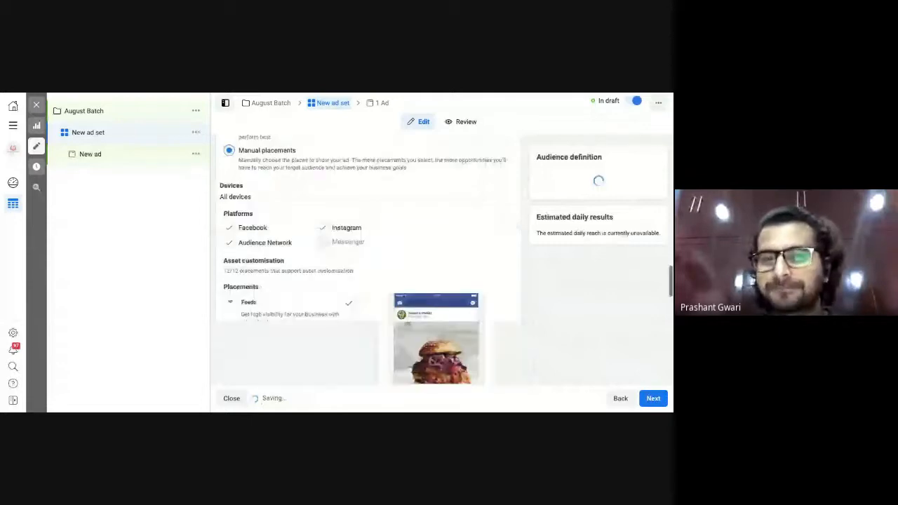
left_click(230, 226)
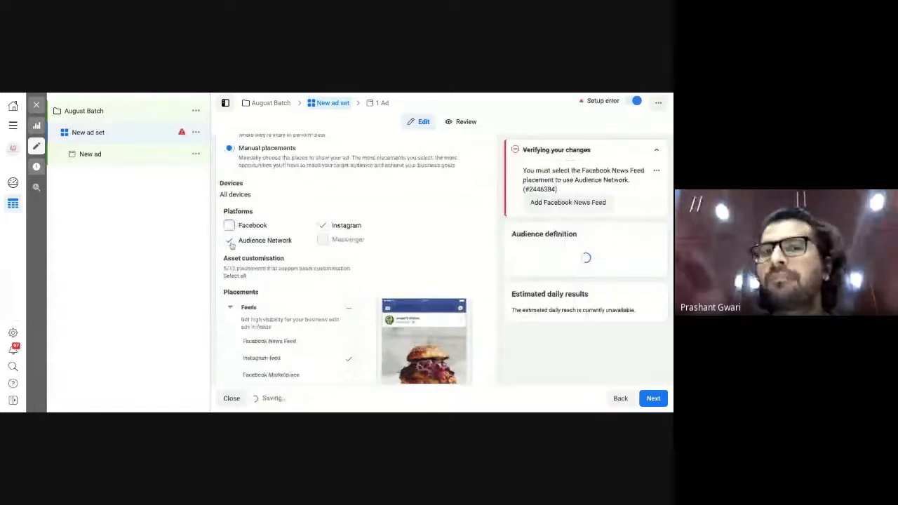
left_click(229, 240)
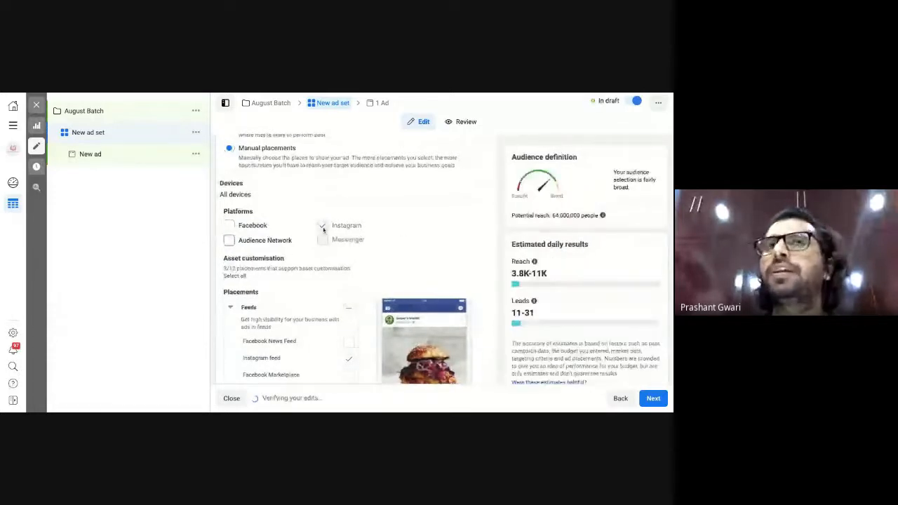
scroll(381, 284, "down", 2)
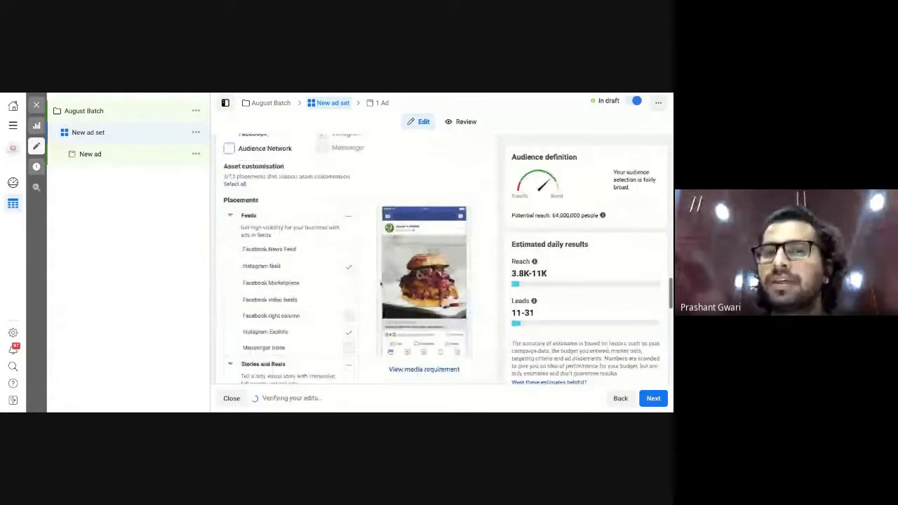
scroll(381, 284, "down", 1)
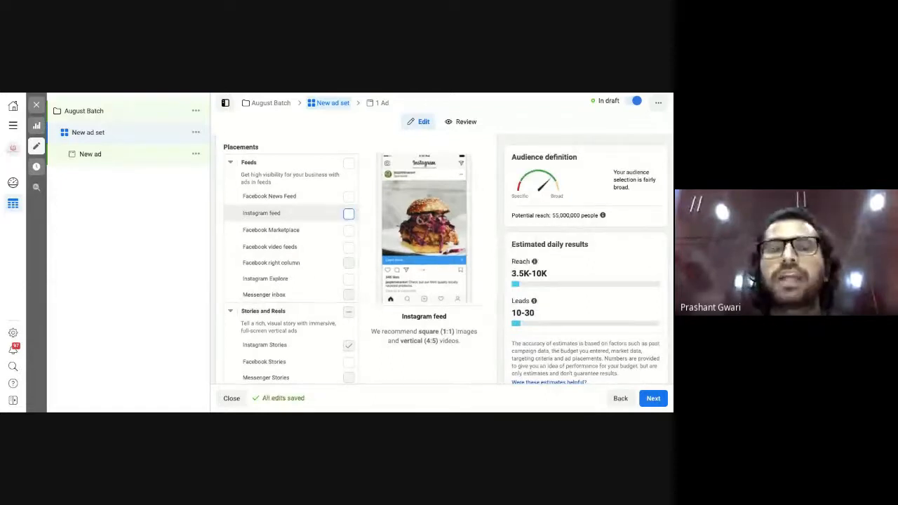
scroll(290, 237, "up", 3)
scroll(290, 237, "up", 1)
left_click(231, 208)
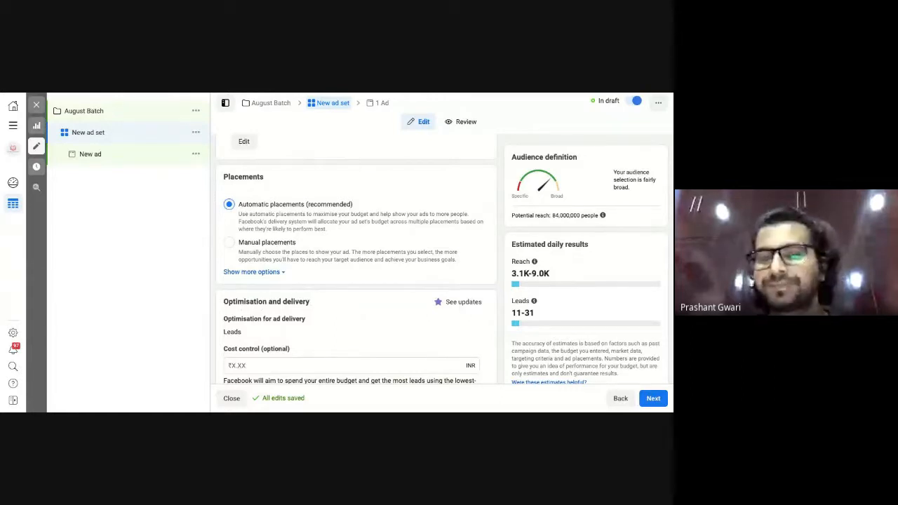
Set the ad set's cost control to ₹30.00, switching delivery to the Cost cap bid strategy.
scroll(306, 323, "down", 2)
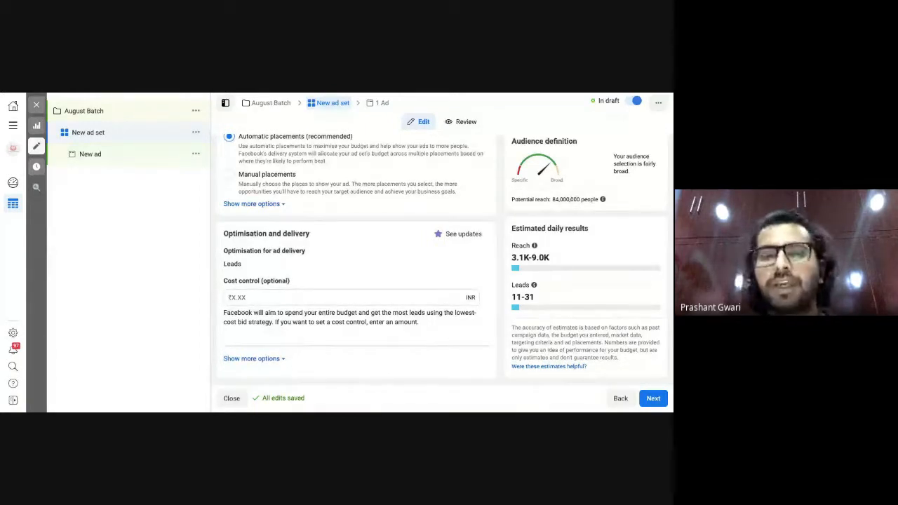
left_click(359, 298)
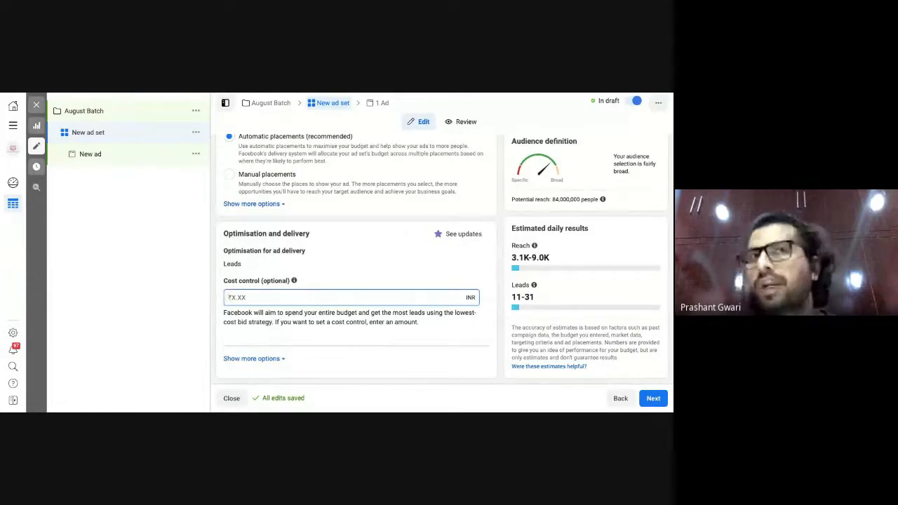
type("30")
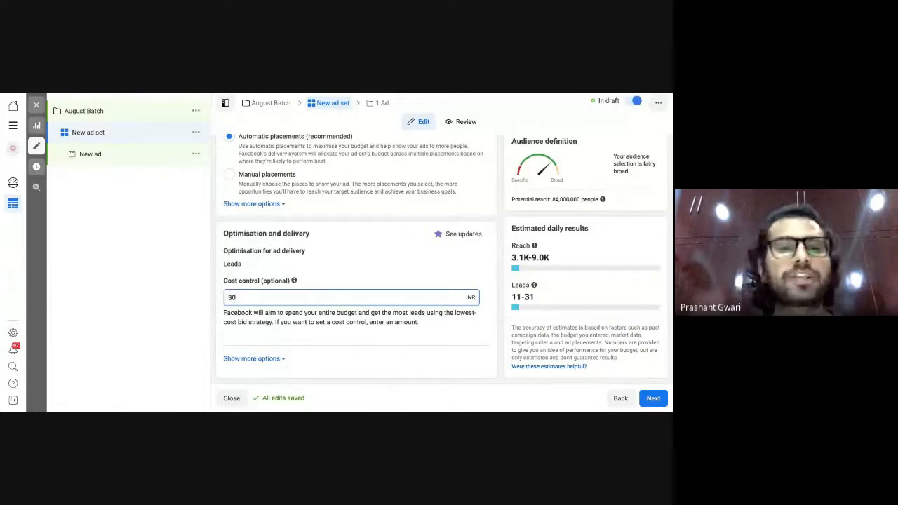
left_click(138, 329)
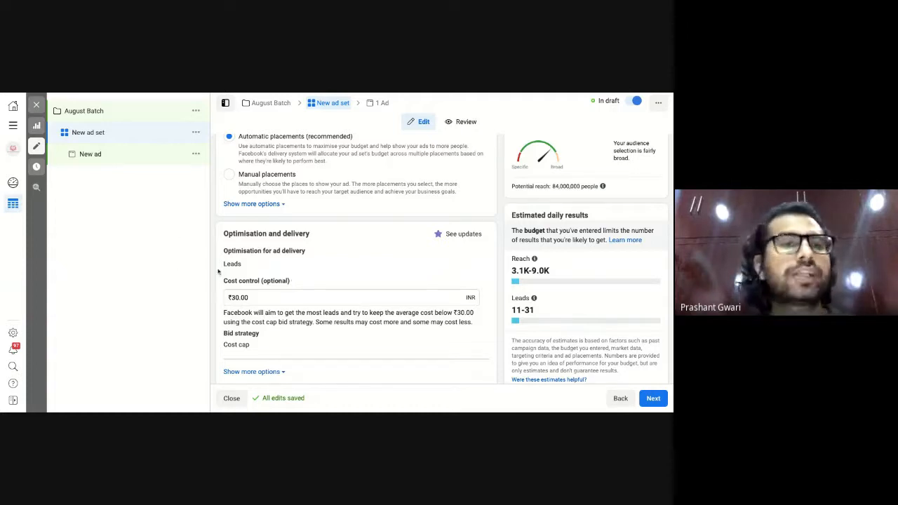
Review the ad set summary: ₹500.00 daily budget, Leads optimisation, ₹30.00 cost cap, Standard delivery.
left_click(464, 126)
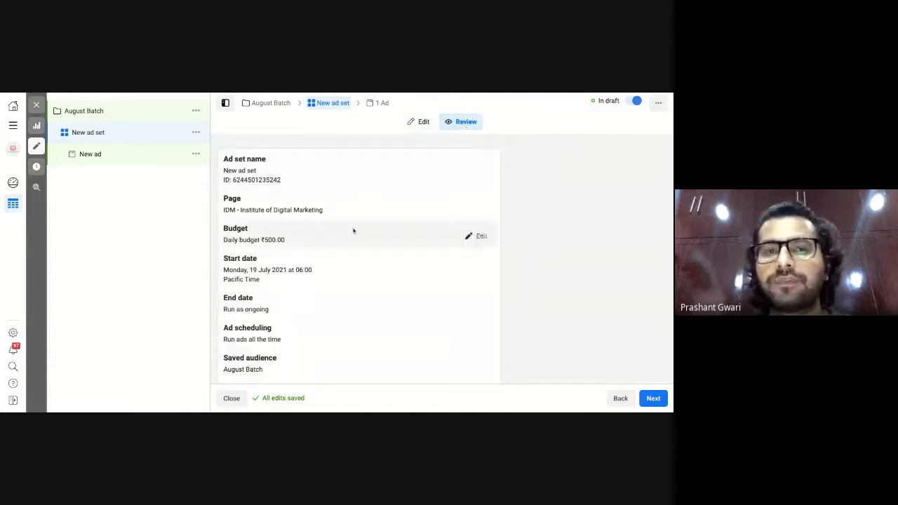
scroll(353, 231, "down", 2)
scroll(273, 203, "down", 1)
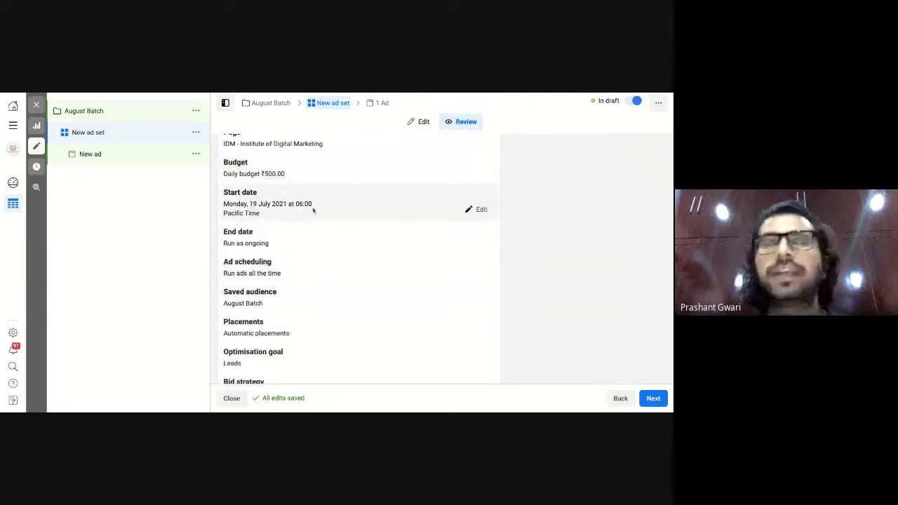
scroll(313, 211, "down", 1)
scroll(313, 210, "down", 2)
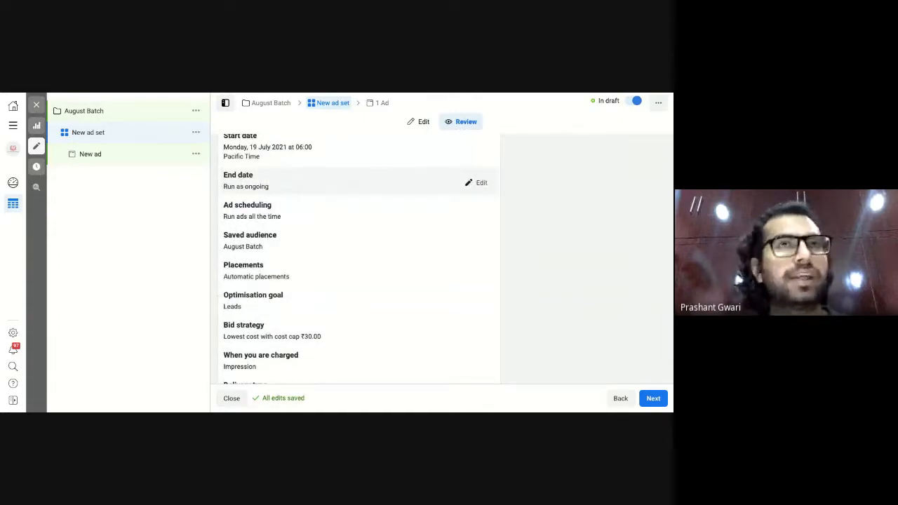
scroll(360, 259, "down", 1)
scroll(360, 179, "down", 1)
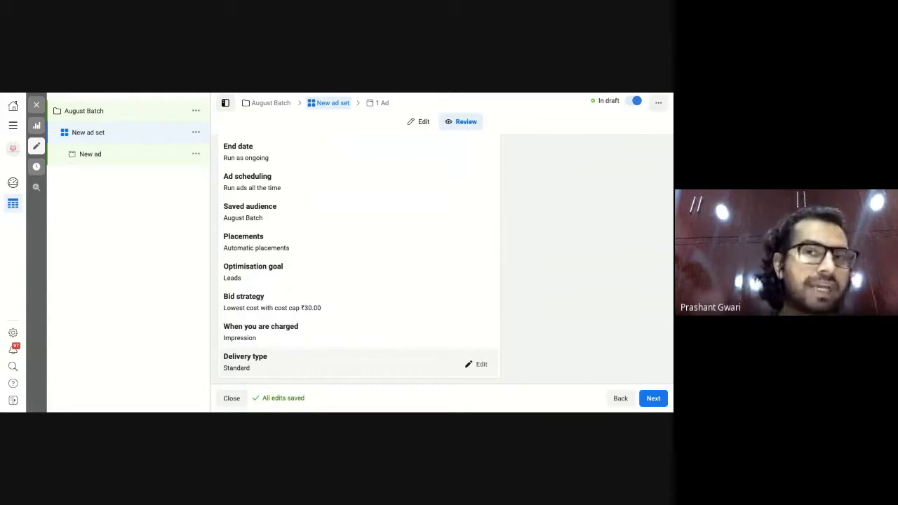
Advance to the New ad level and scroll down to its Ad setup Format options.
left_click(653, 398)
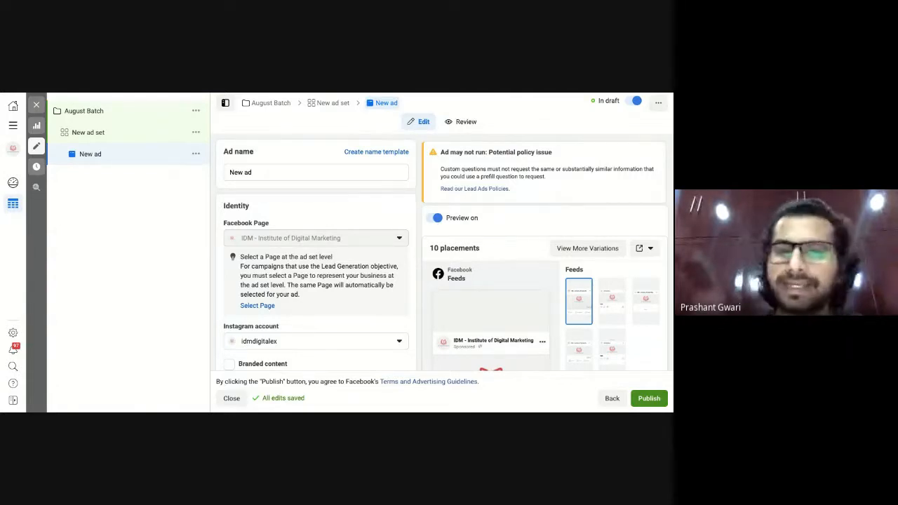
scroll(355, 308, "down", 1)
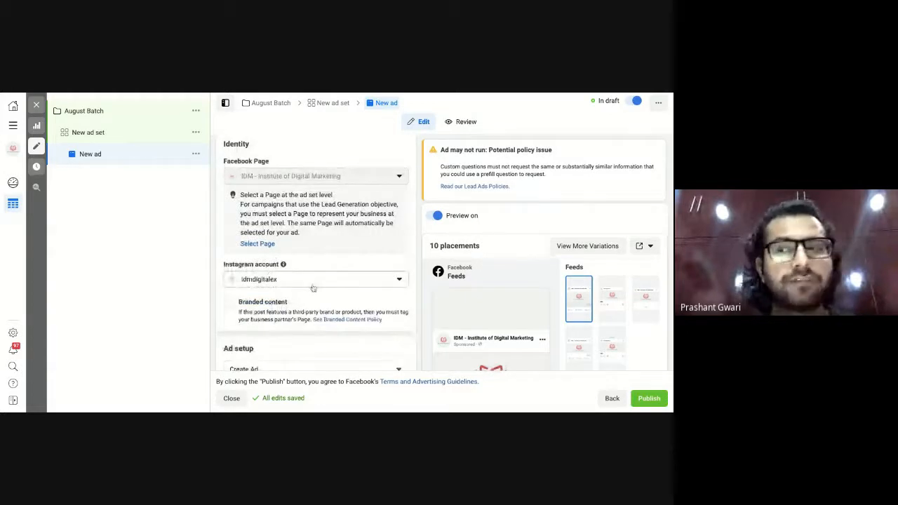
scroll(218, 325, "down", 1)
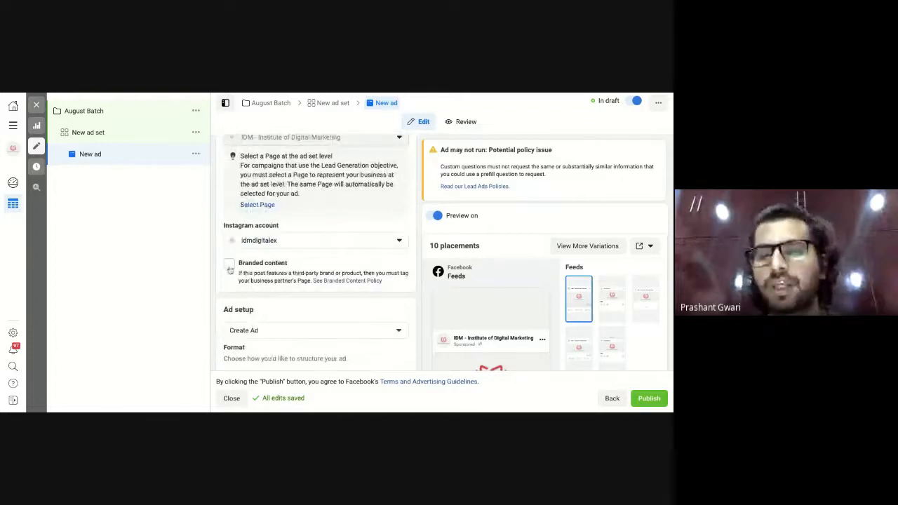
scroll(230, 270, "down", 2)
scroll(230, 270, "down", 1)
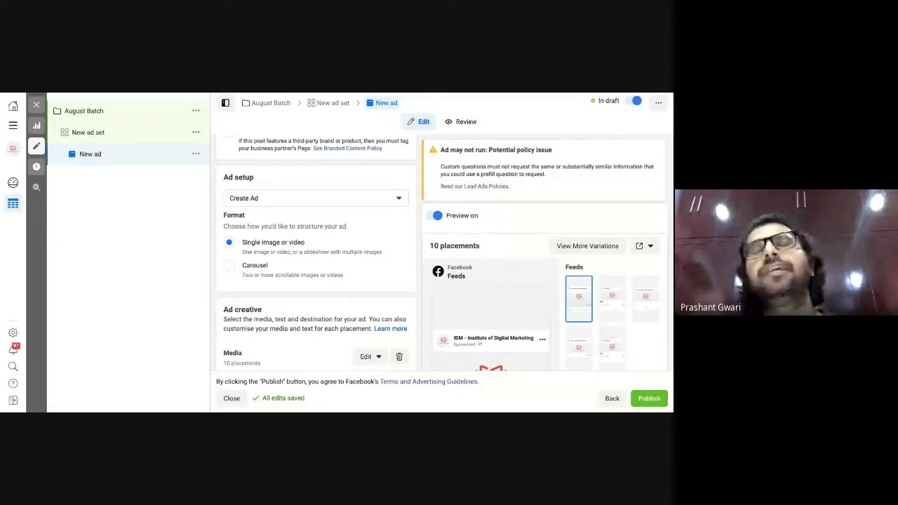
Switch the ad format from Single image or video to Carousel.
left_click(230, 265)
scroll(360, 324, "down", 2)
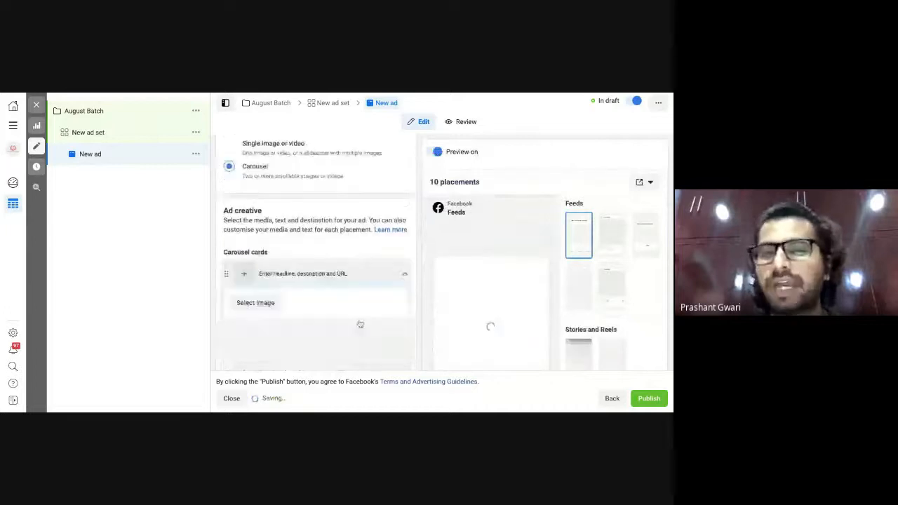
scroll(360, 324, "down", 1)
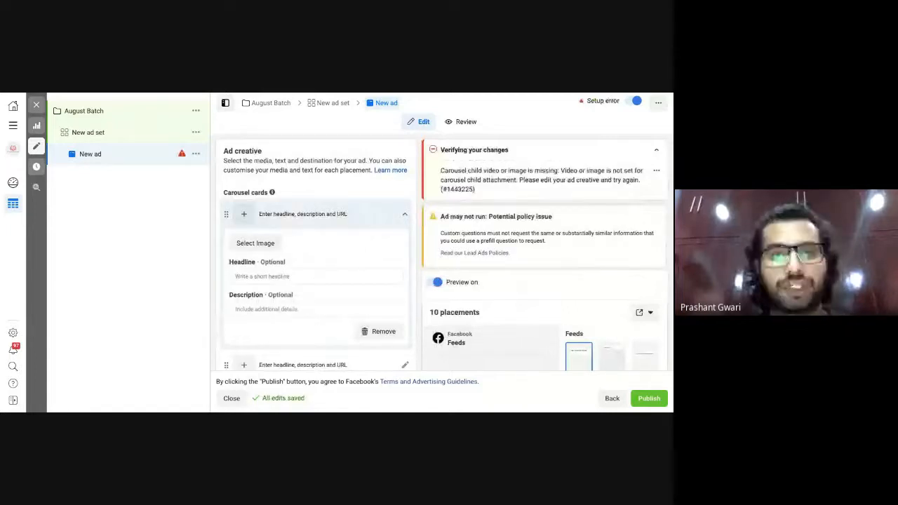
scroll(315, 266, "down", 1)
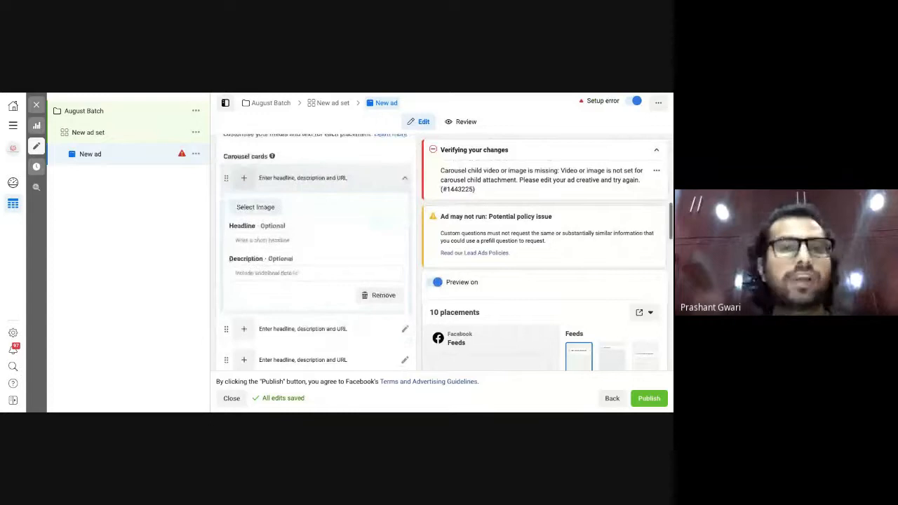
Give the first carousel card the image photo.jpg (1080×1080) from the account library.
left_click(256, 209)
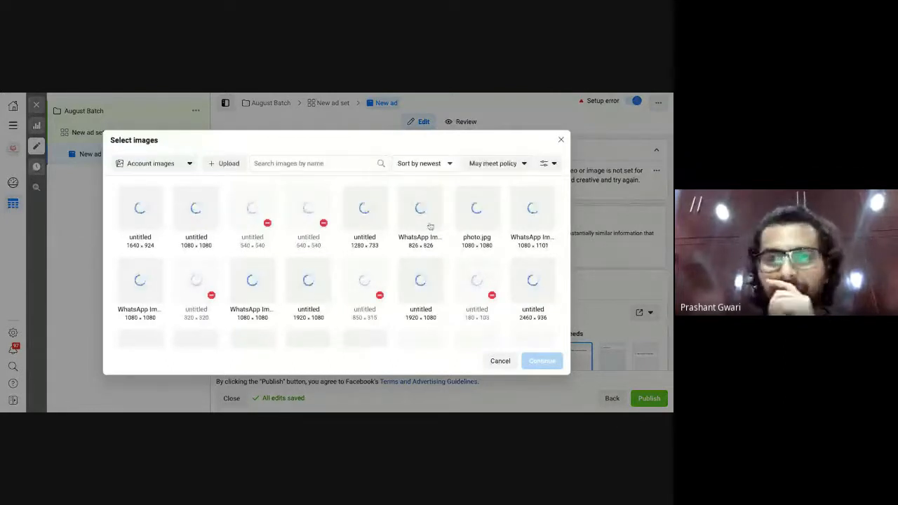
scroll(405, 261, "down", 3)
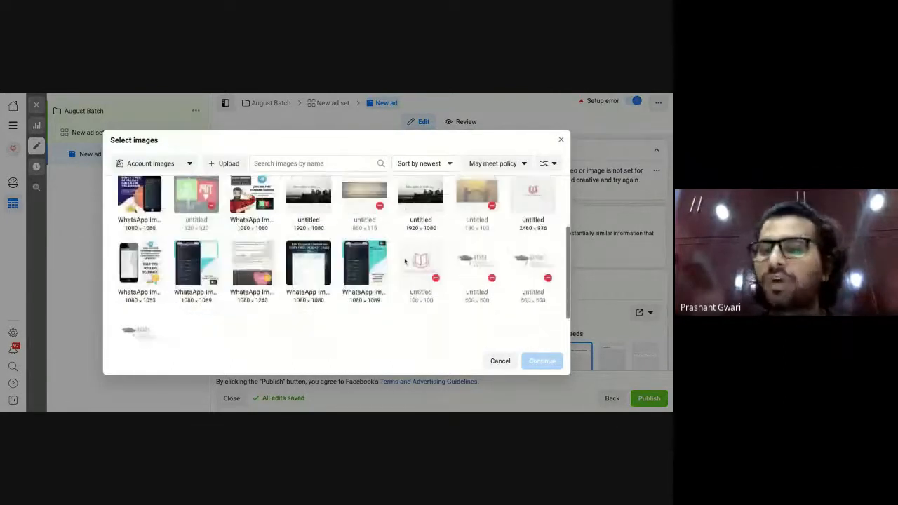
scroll(404, 261, "down", 2)
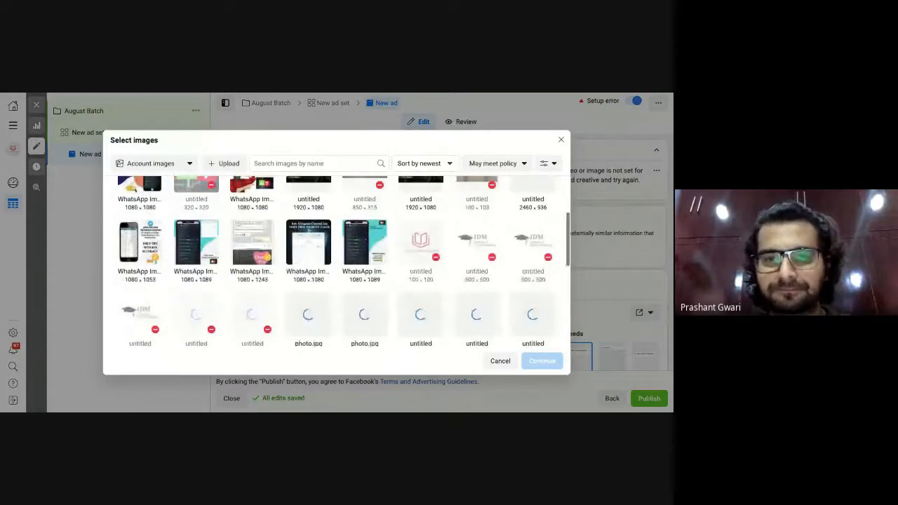
scroll(337, 261, "down", 1)
scroll(337, 261, "up", 2)
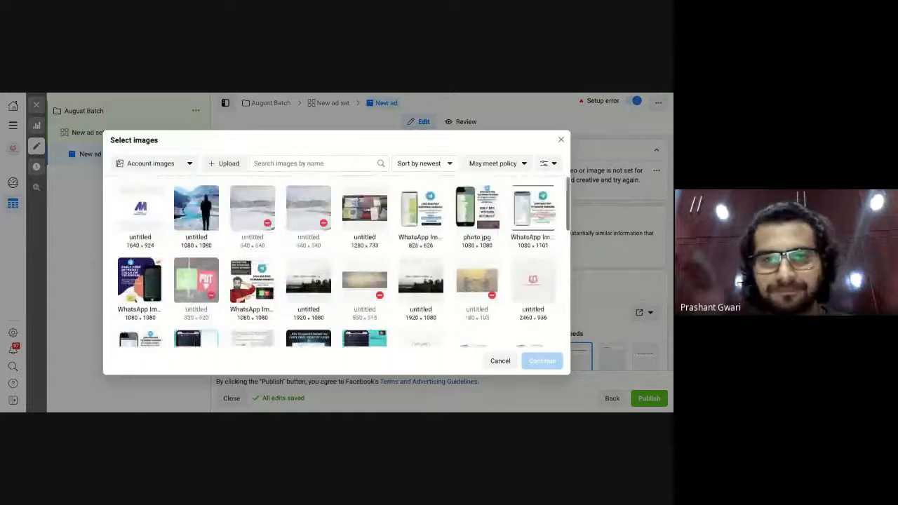
scroll(337, 261, "down", 1)
scroll(309, 273, "down", 3)
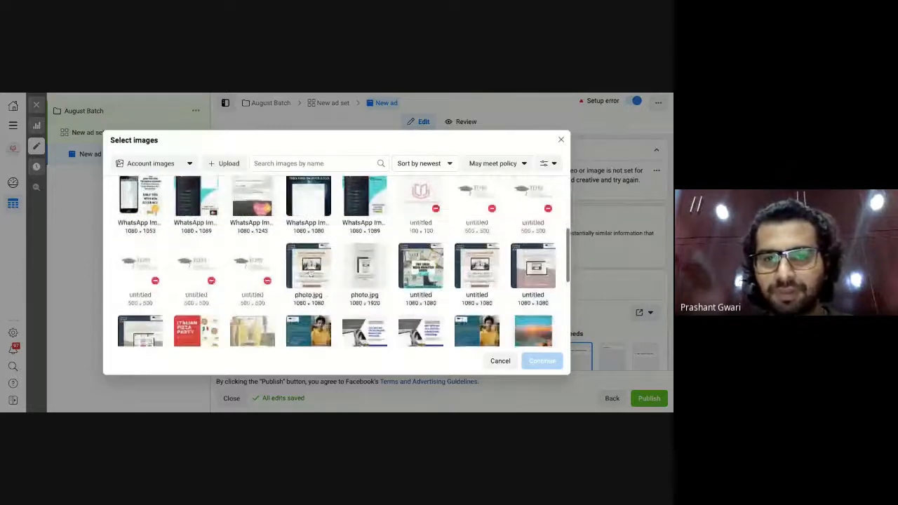
left_click(310, 272)
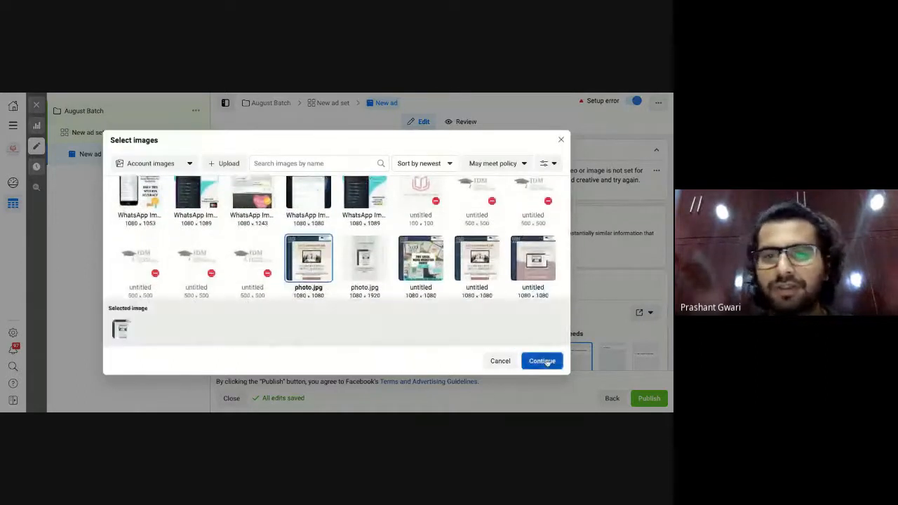
left_click(541, 360)
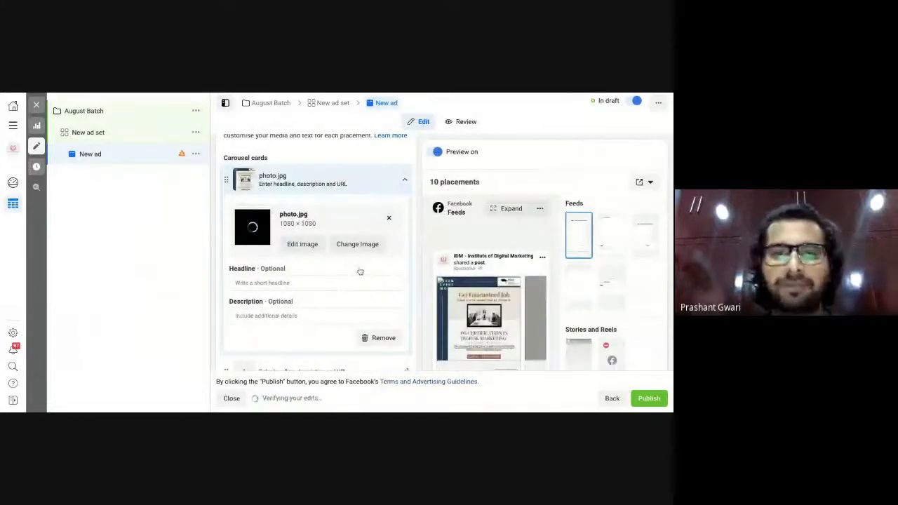
Enter the first card's headline 'Guaranteed Job After Course Completion', fixing the 'Guranteed' misspelling.
left_click(251, 281)
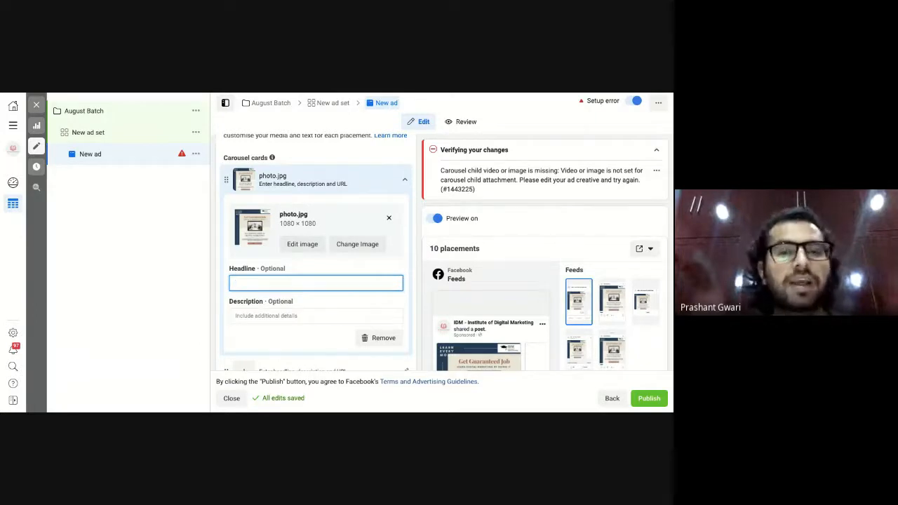
type("Gu")
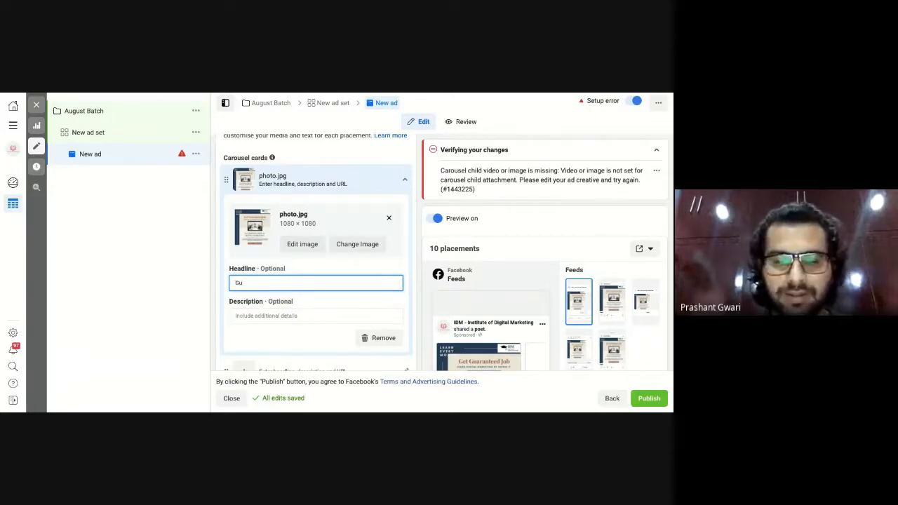
type("rant")
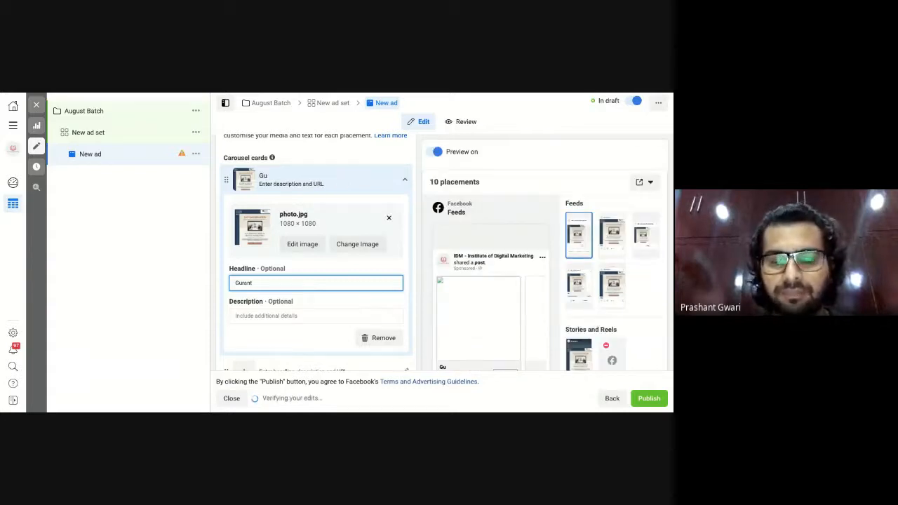
type("eed")
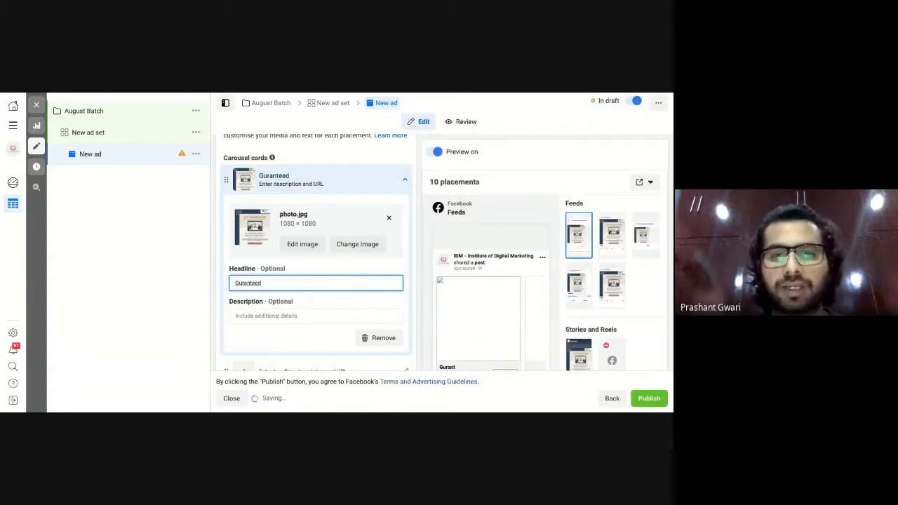
type(" Job")
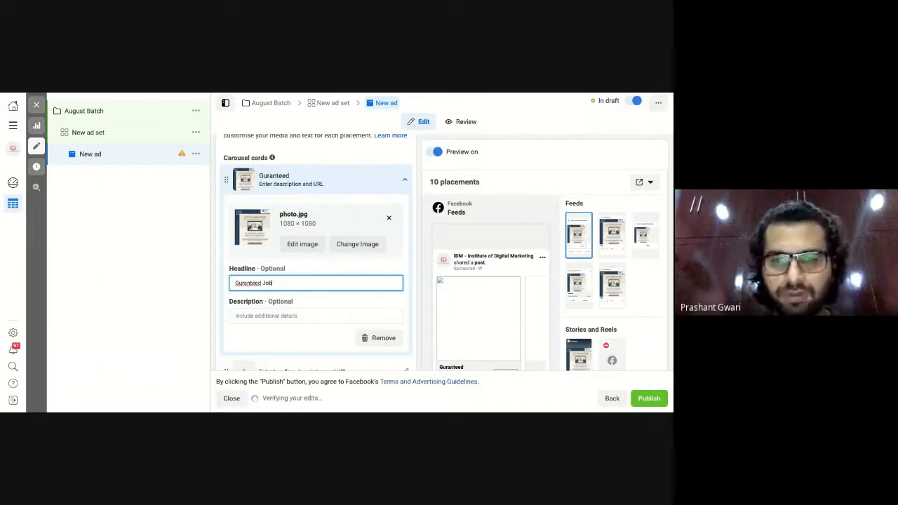
type(" After")
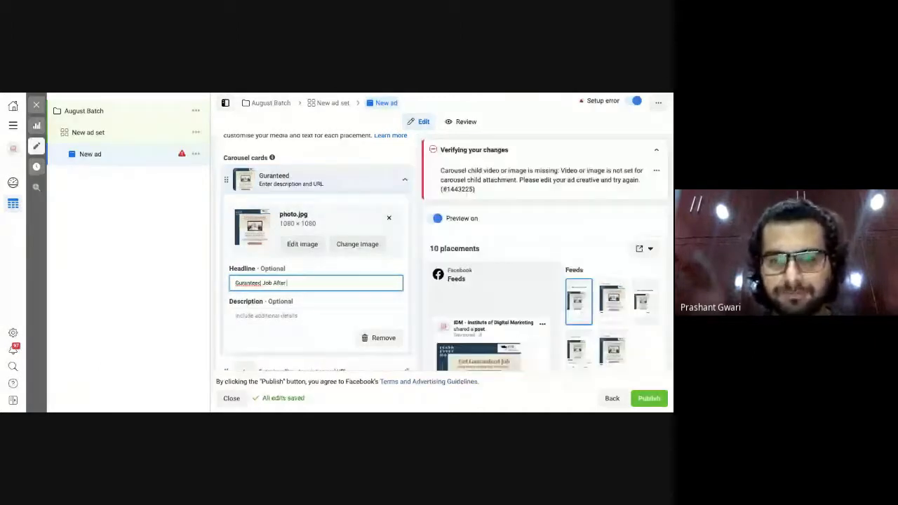
type(" Course Comp")
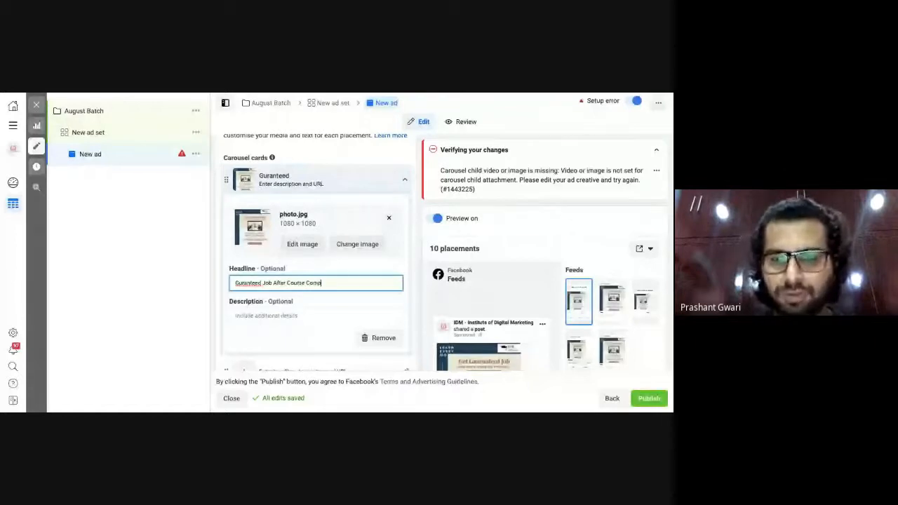
type("letion")
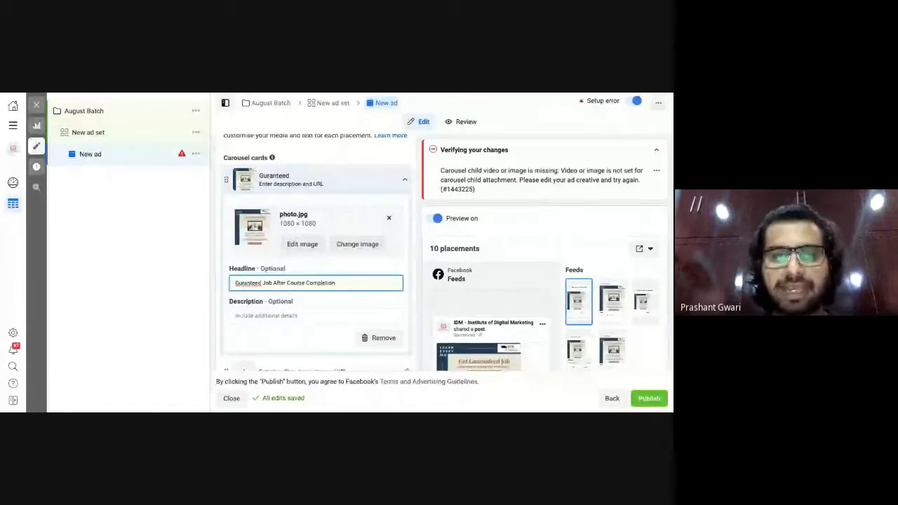
right_click(244, 284)
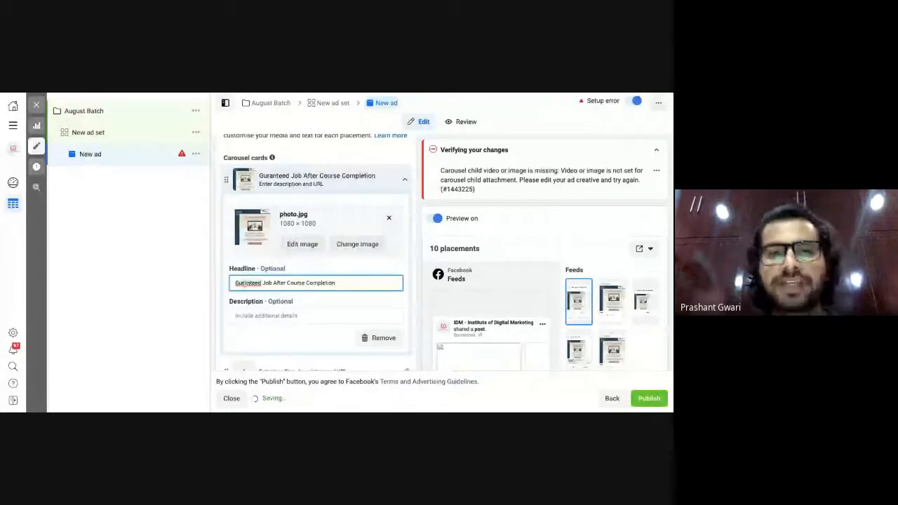
left_click(284, 251)
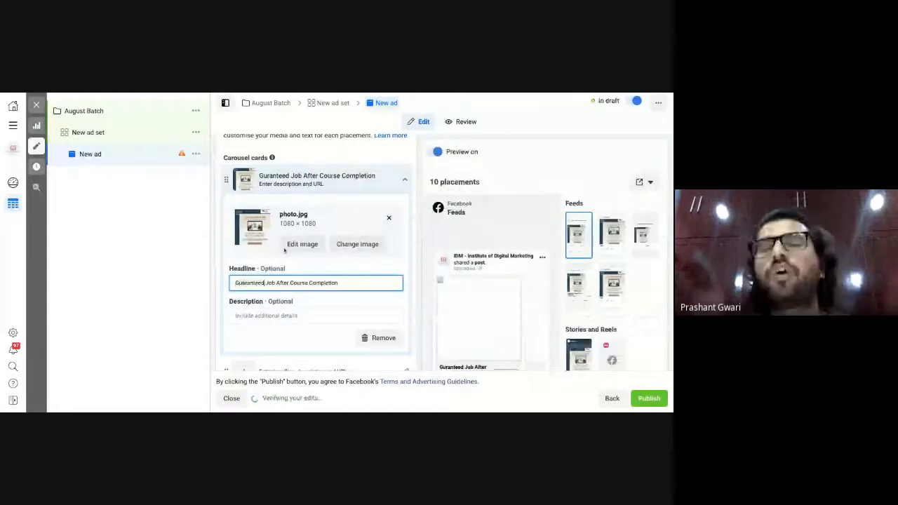
scroll(295, 283, "down", 1)
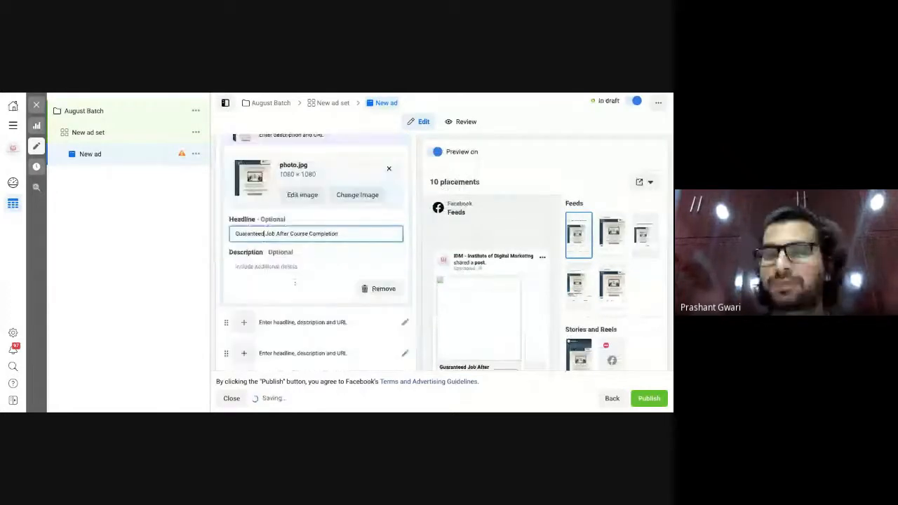
left_click(296, 268)
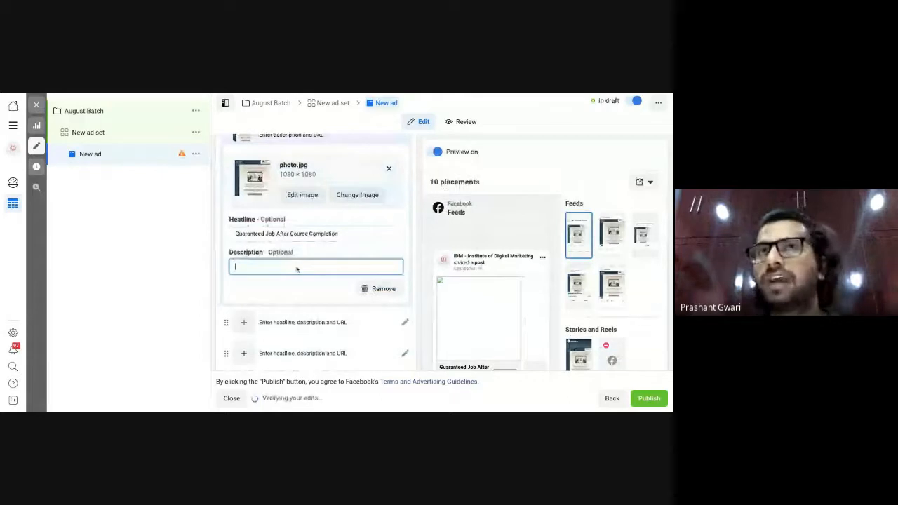
scroll(296, 269, "down", 1)
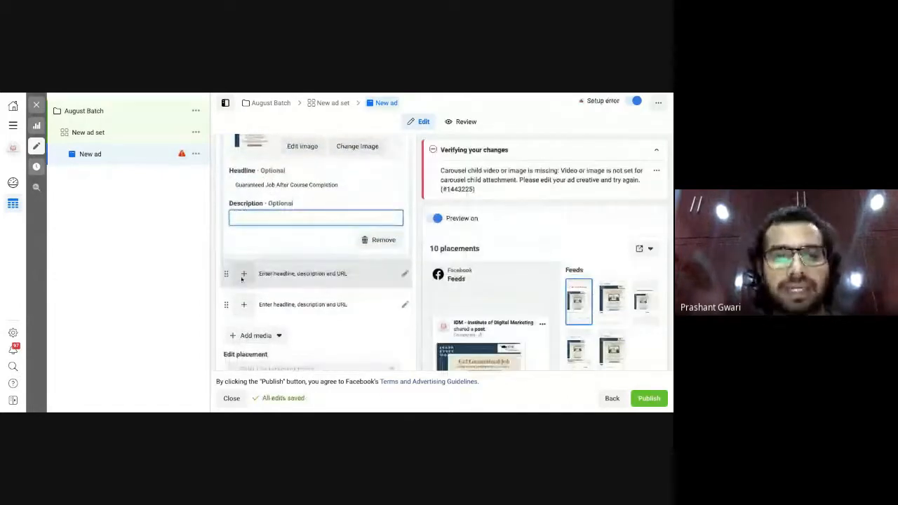
Give the second carousel card the 1080×1080 image.
left_click(241, 279)
scroll(270, 241, "up", 2)
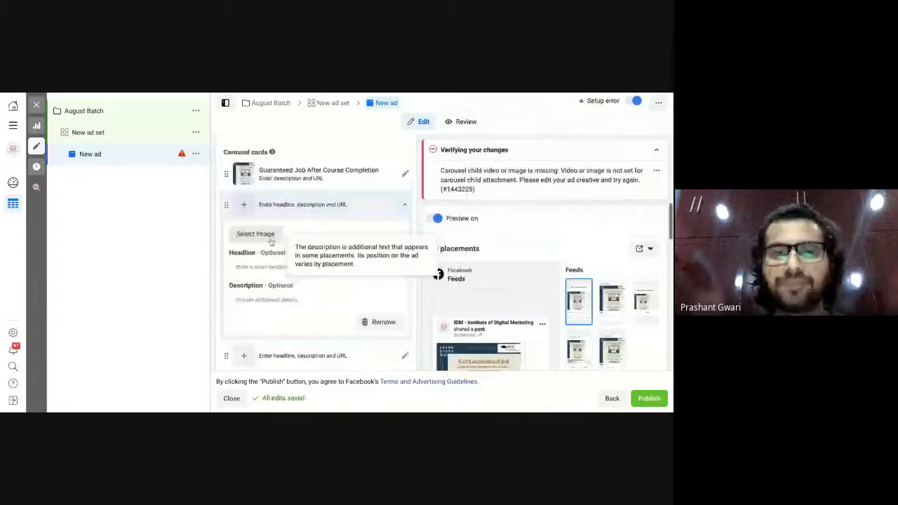
left_click(257, 234)
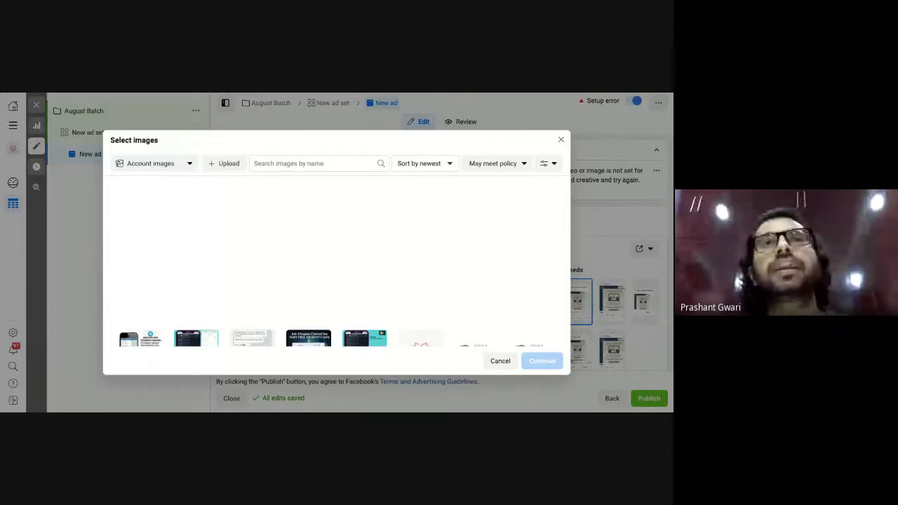
scroll(337, 267, "down", 2)
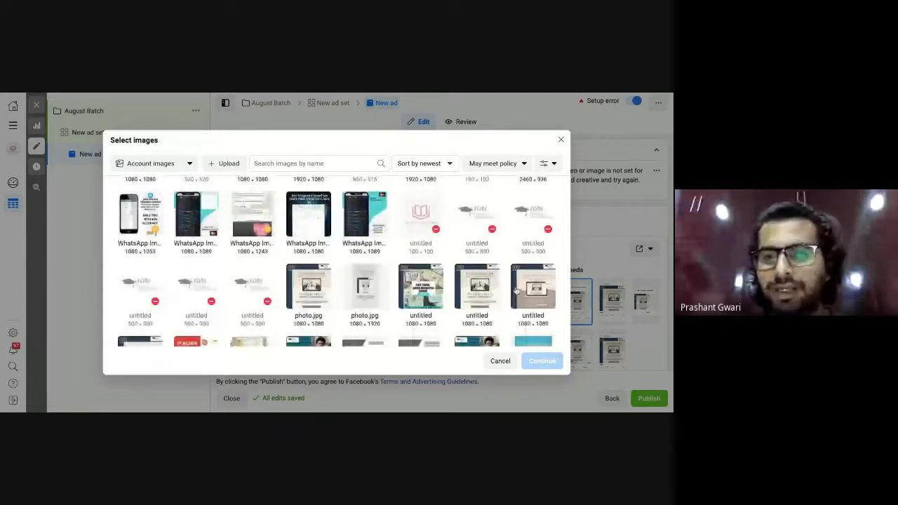
left_click(516, 290)
left_click(546, 362)
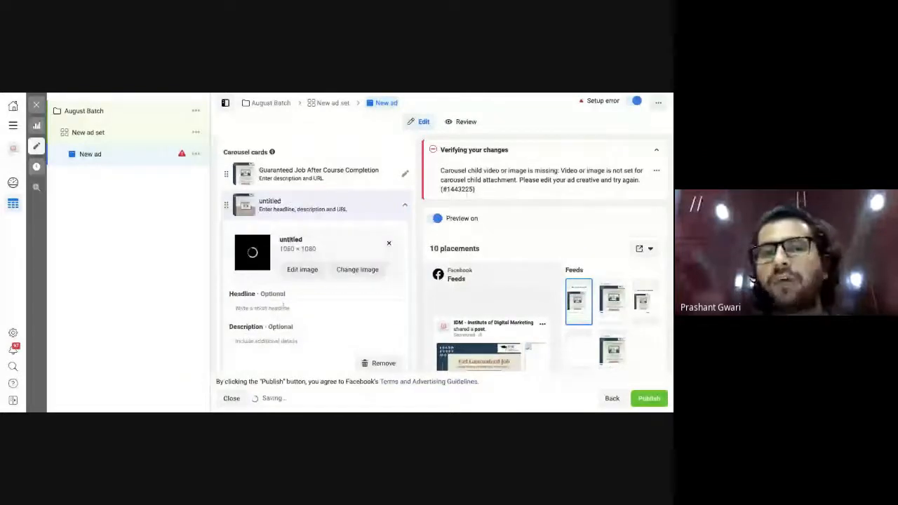
Enter 'PG Certification in Digital Marketing' as the second card's headline.
left_click(283, 306)
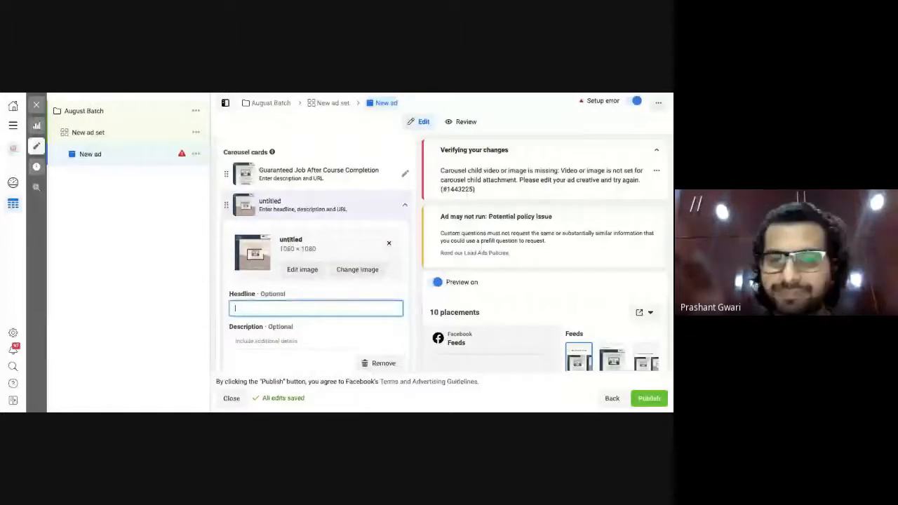
type("P")
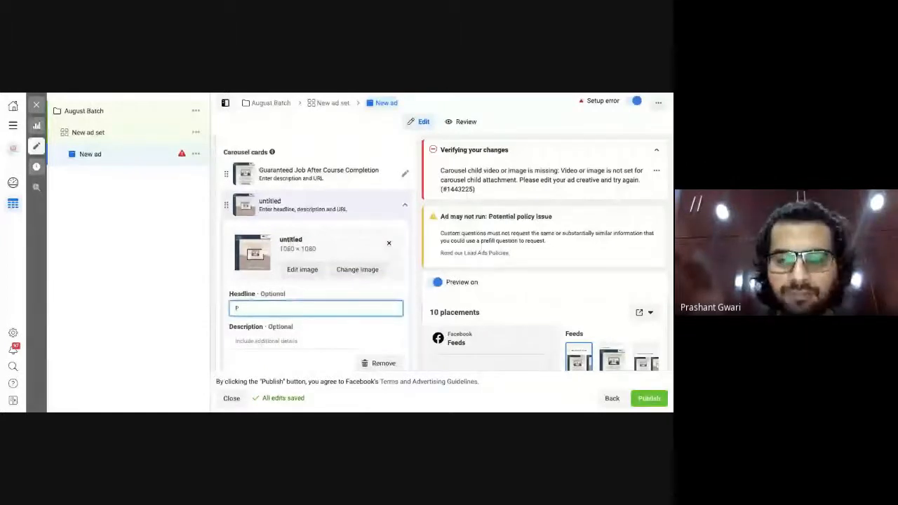
type("G")
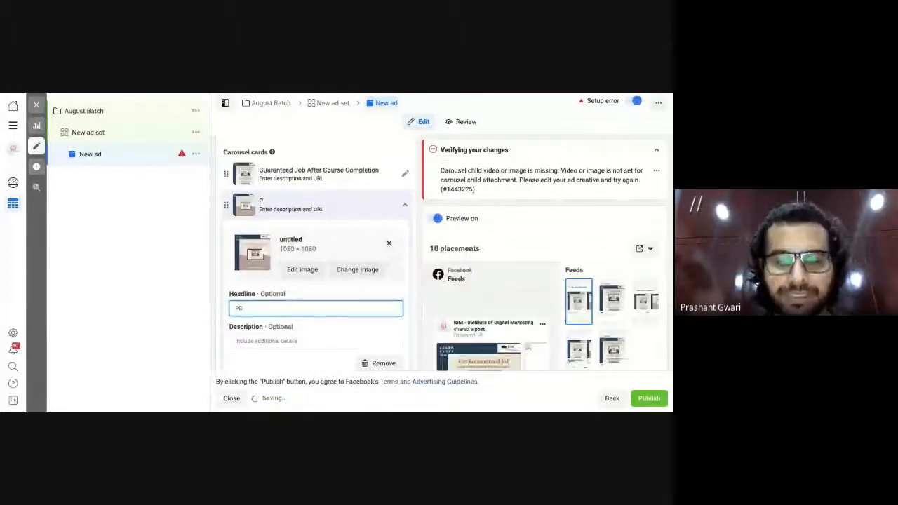
type(" Certificati")
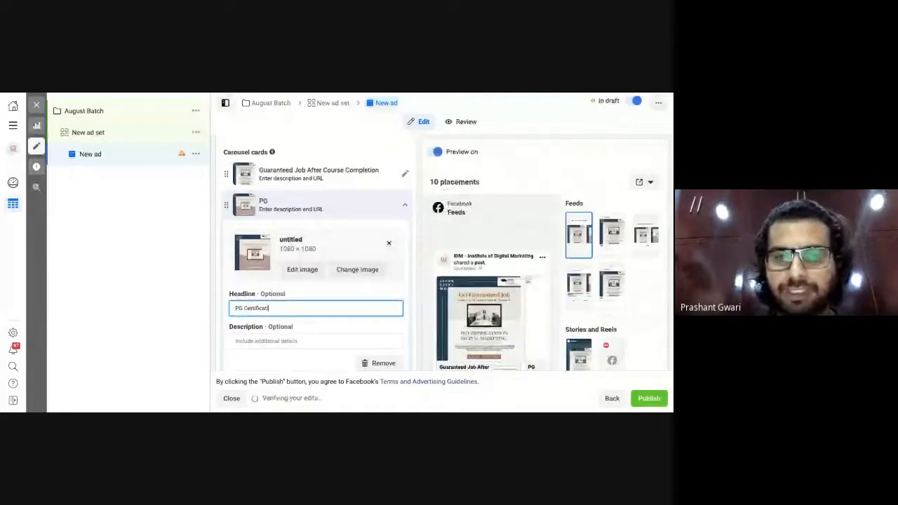
type("on In Digital")
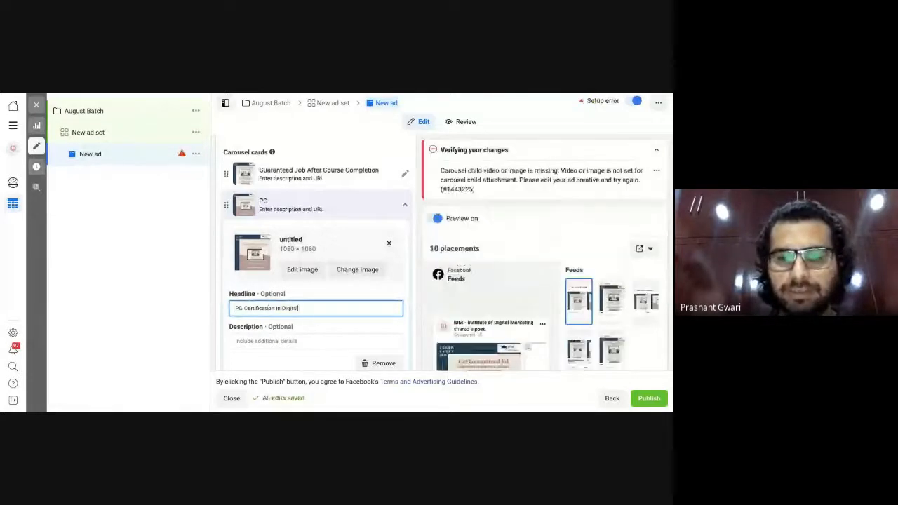
type("g")
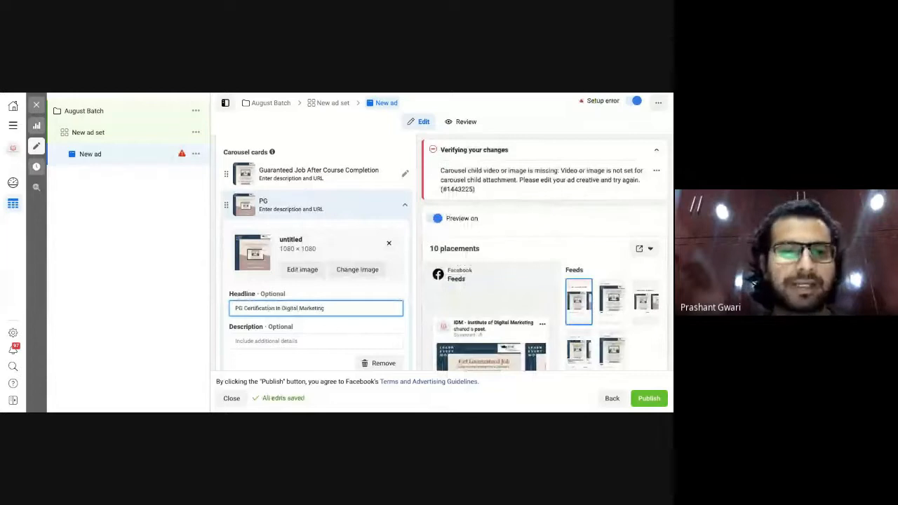
scroll(339, 337, "down", 2)
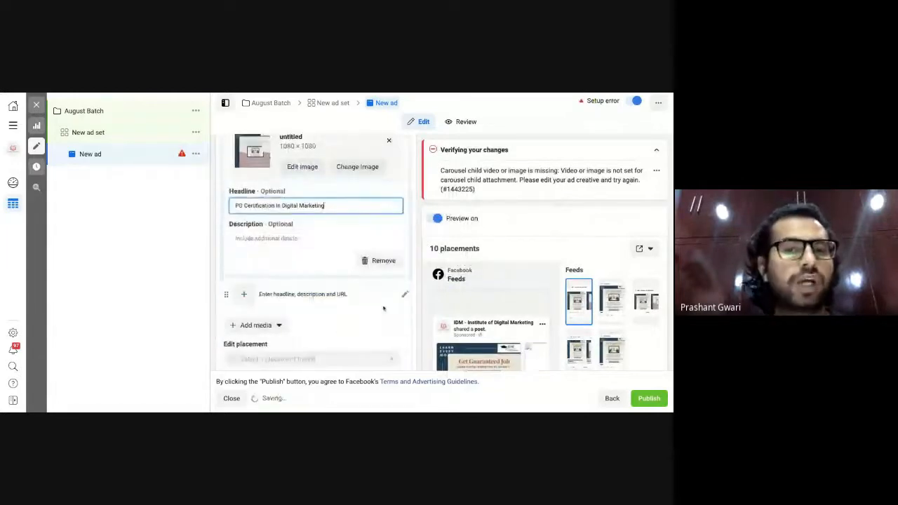
Give the third carousel card the untitled 1080×1080 image.
left_click(405, 295)
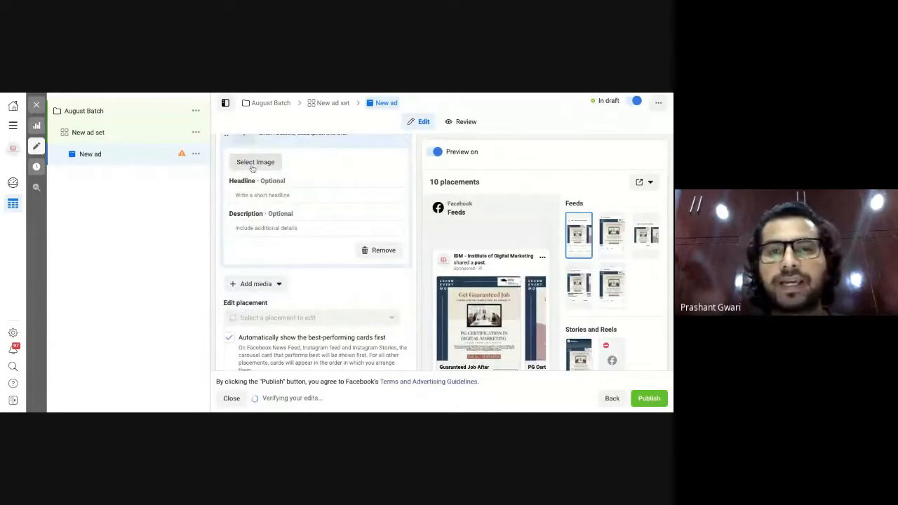
left_click(254, 162)
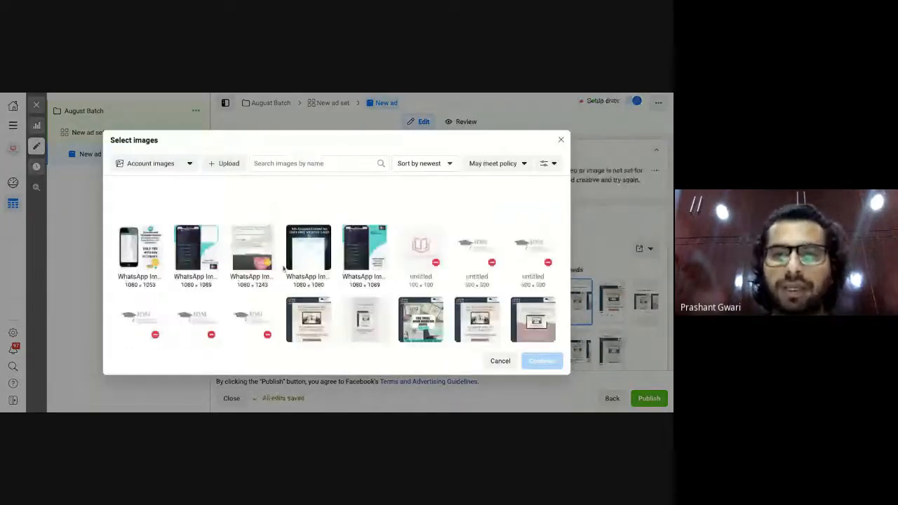
scroll(284, 268, "down", 2)
left_click(140, 258)
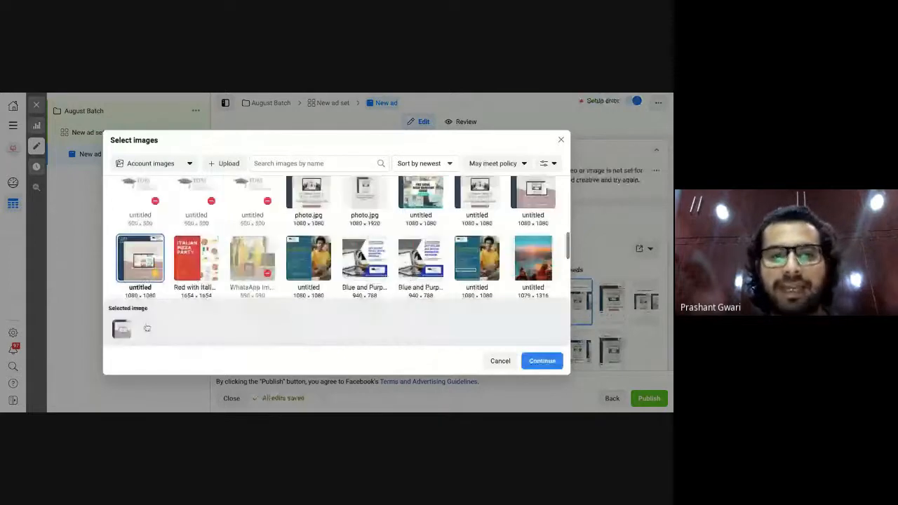
left_click(542, 360)
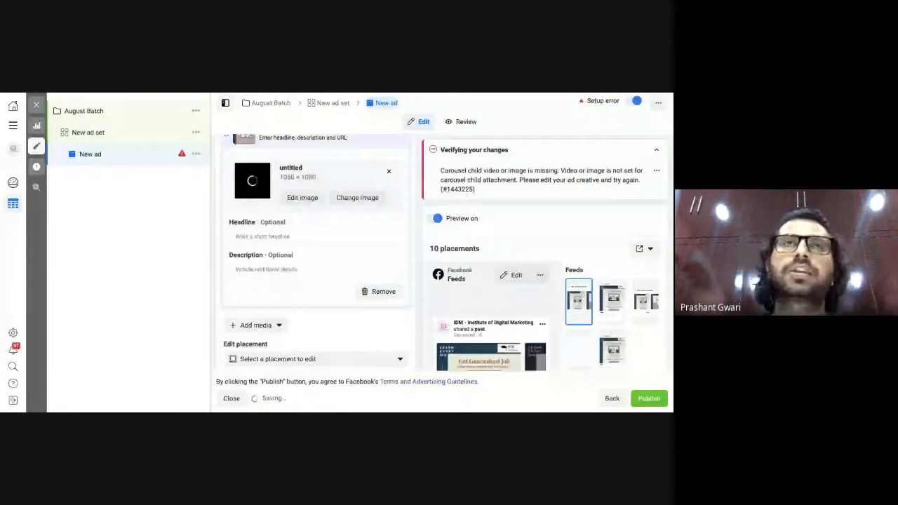
Enter 'Learn Digital Marketing From IIM & IIT Faculty' as the third card's headline.
left_click(327, 236)
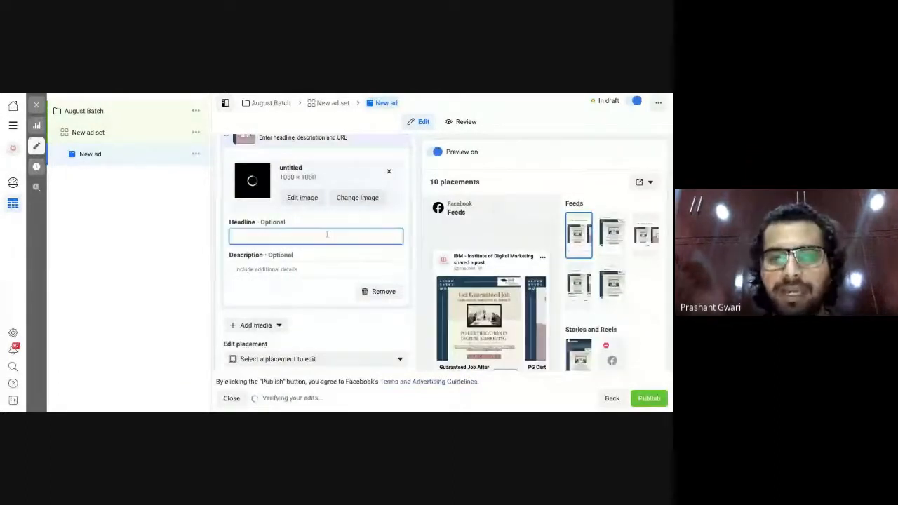
type("Lea")
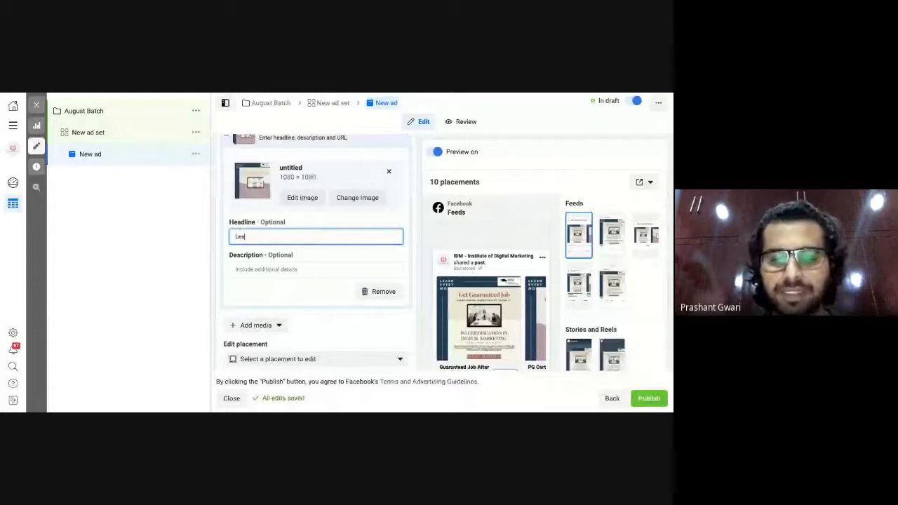
type("rn Digital")
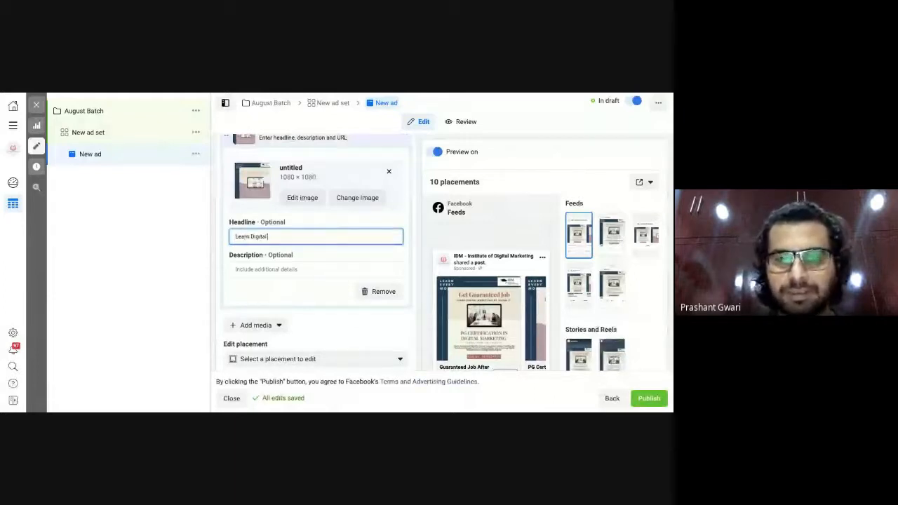
type(" Marketing Fro")
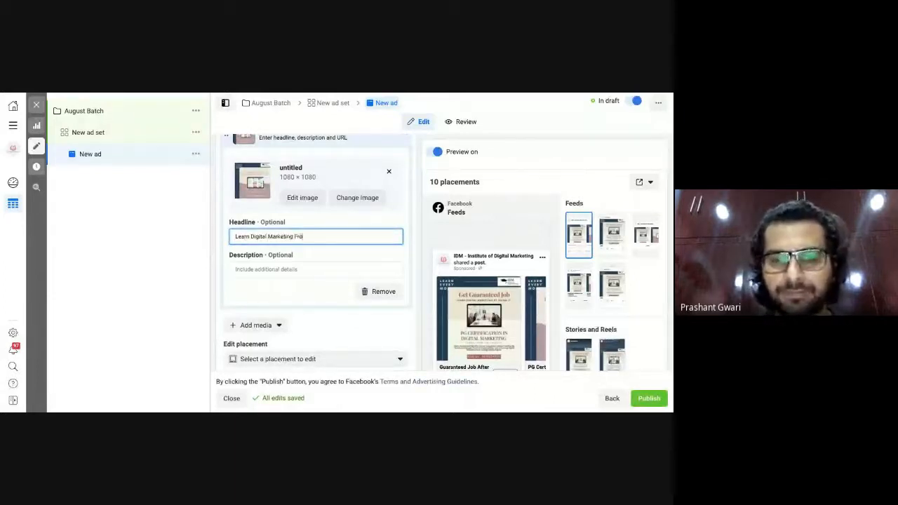
type("m IIM &")
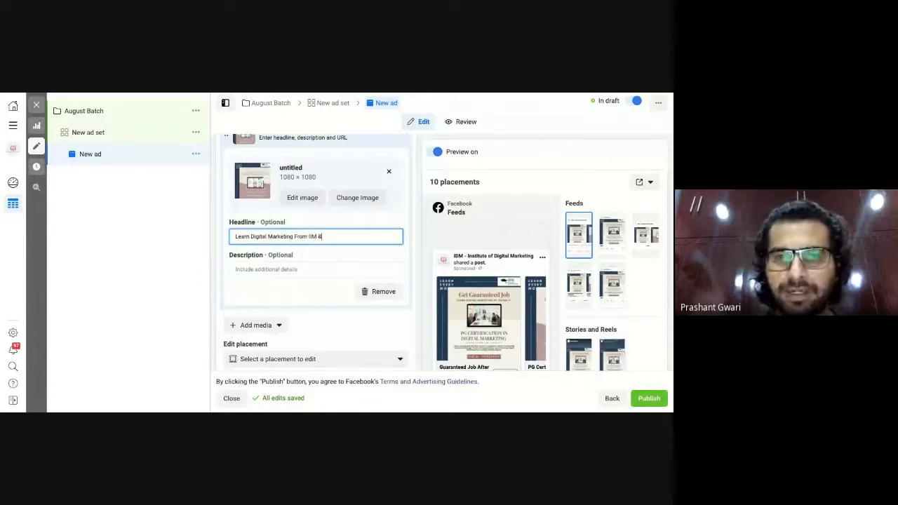
type(" IIT")
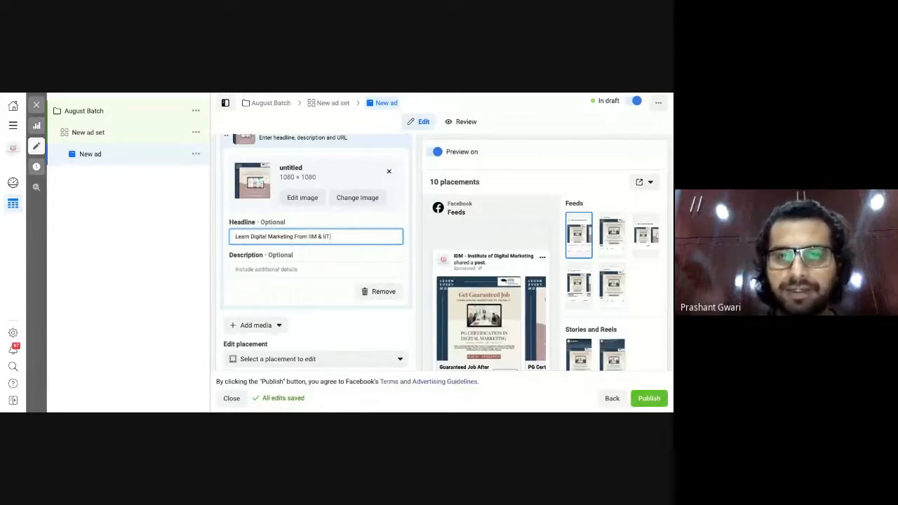
type(" Faculty")
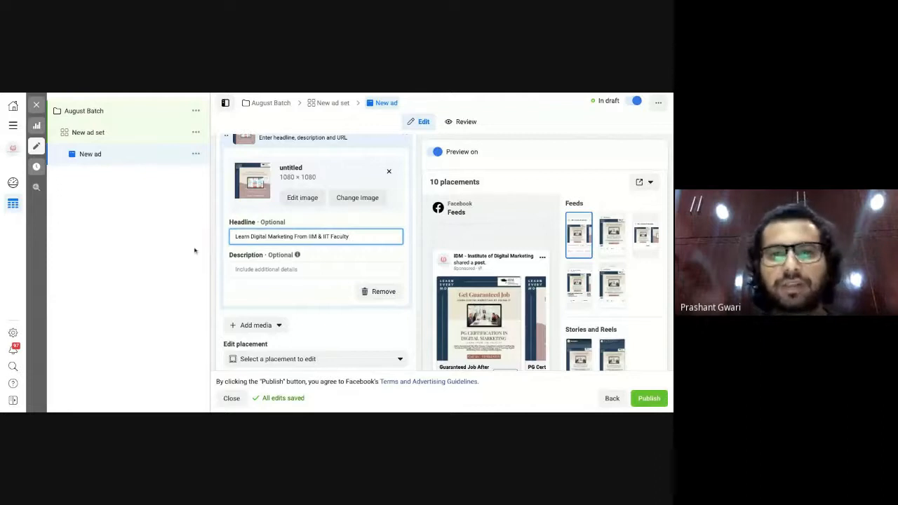
left_click(194, 250)
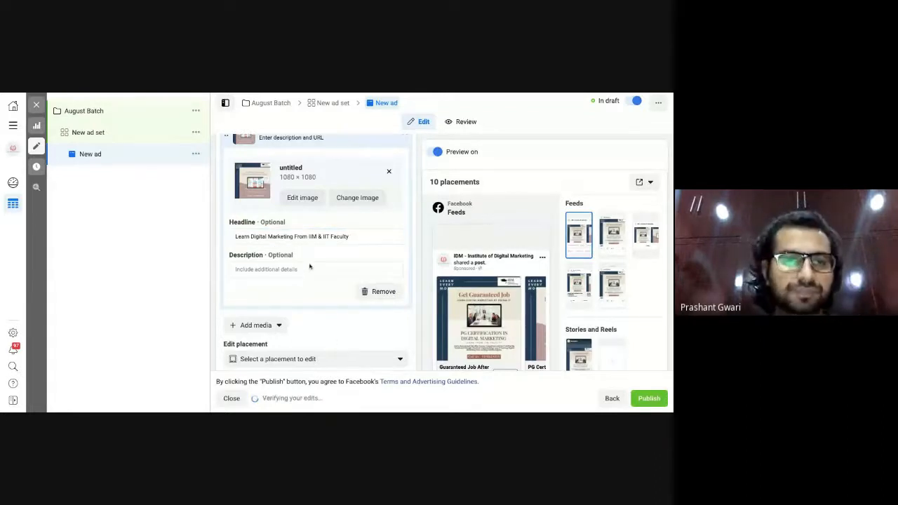
scroll(310, 266, "up", 1)
scroll(309, 267, "up", 1)
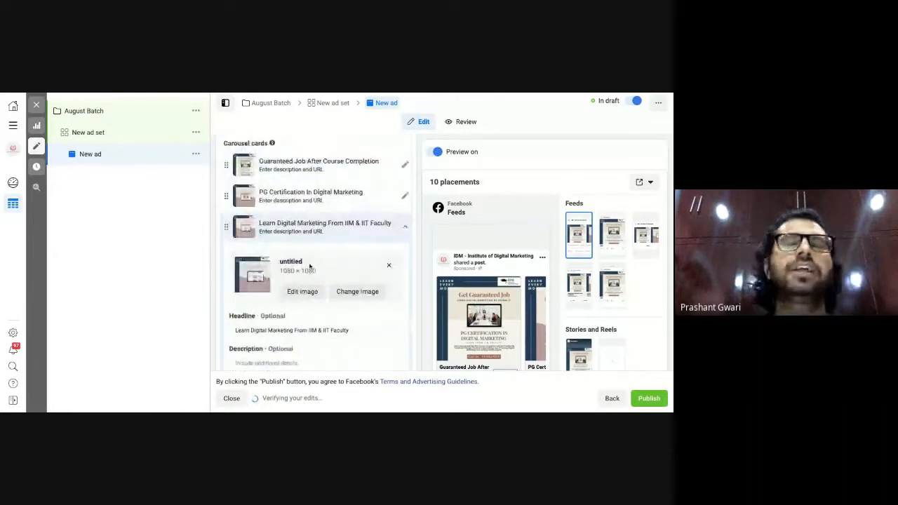
scroll(309, 266, "down", 1)
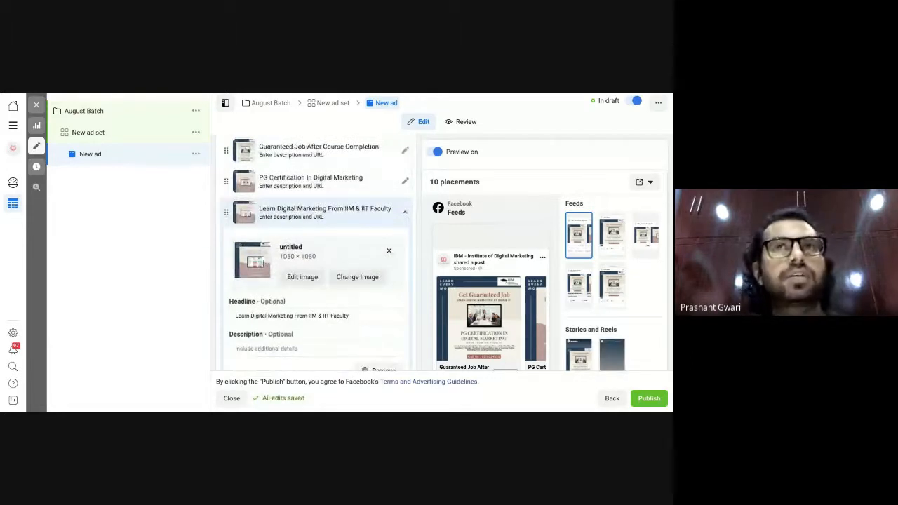
scroll(316, 267, "down", 2)
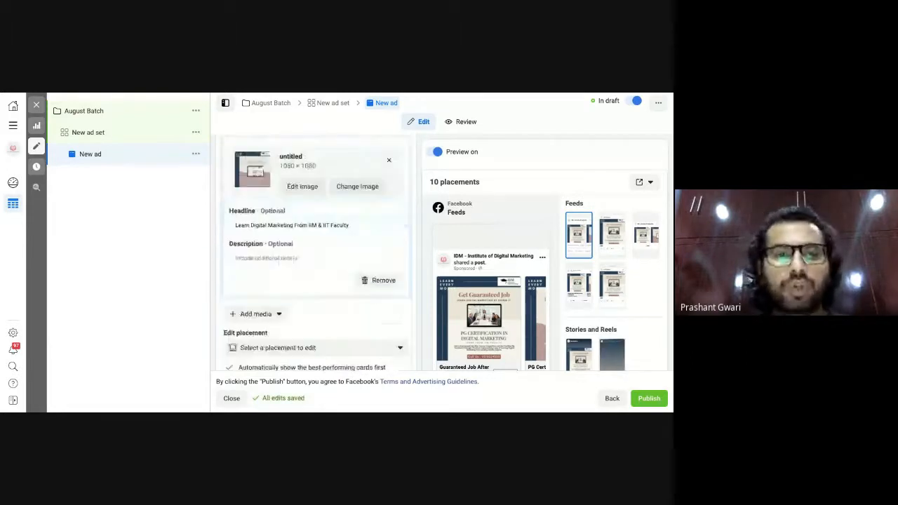
scroll(278, 264, "down", 1)
left_click(278, 264)
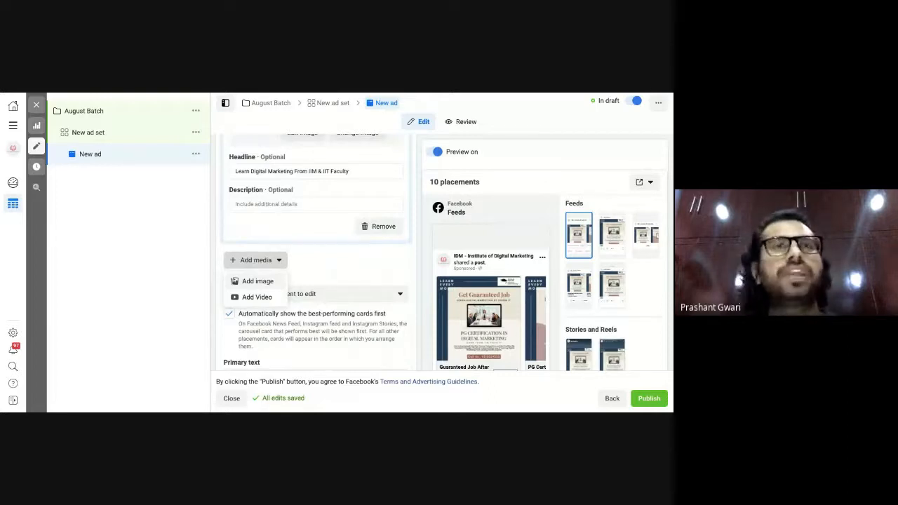
left_click(367, 280)
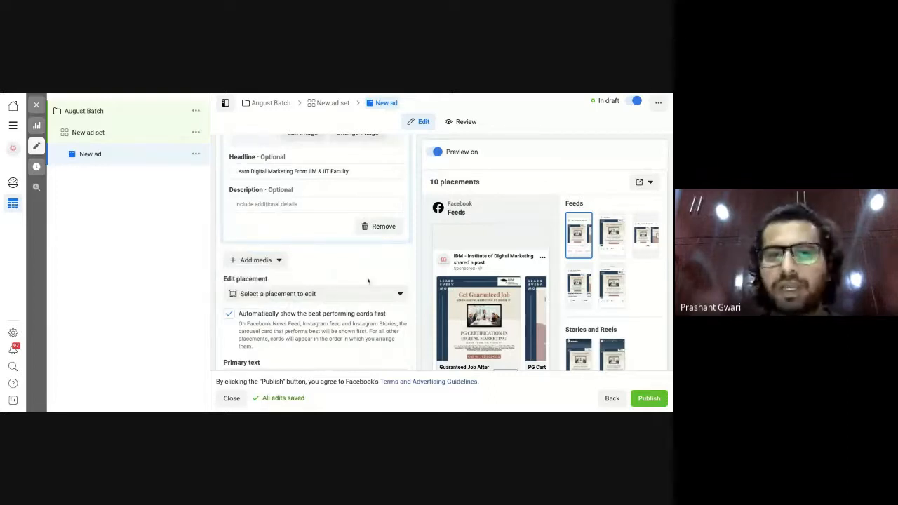
scroll(367, 281, "down", 1)
scroll(367, 281, "down", 1)
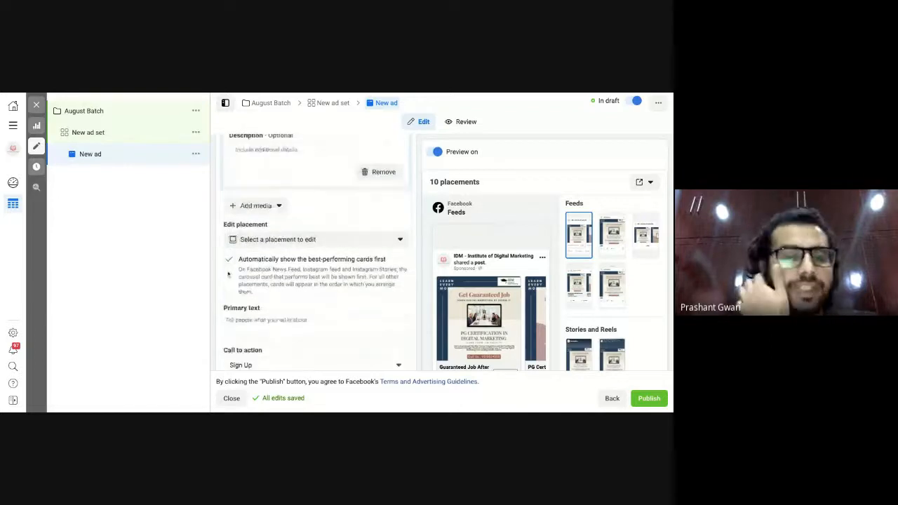
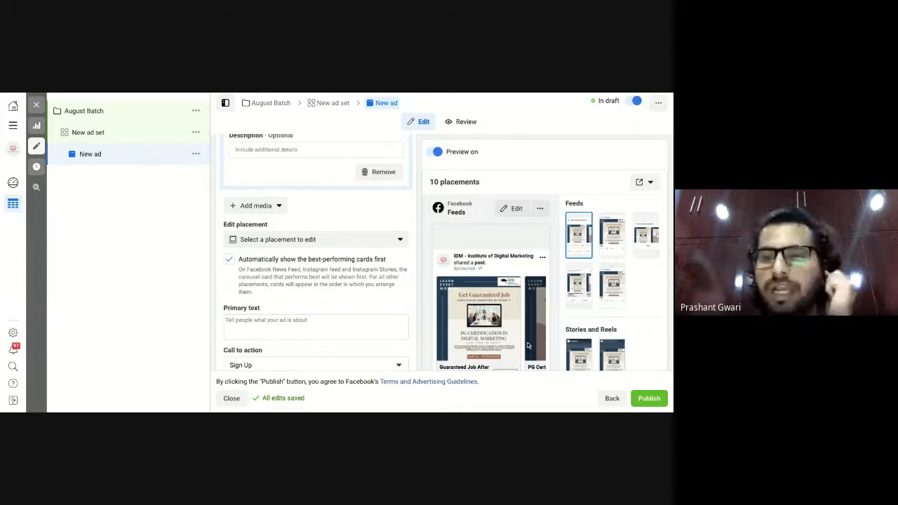
Scroll down to the ad creative and place the cursor in the empty Primary text field.
scroll(477, 330, "down", 1)
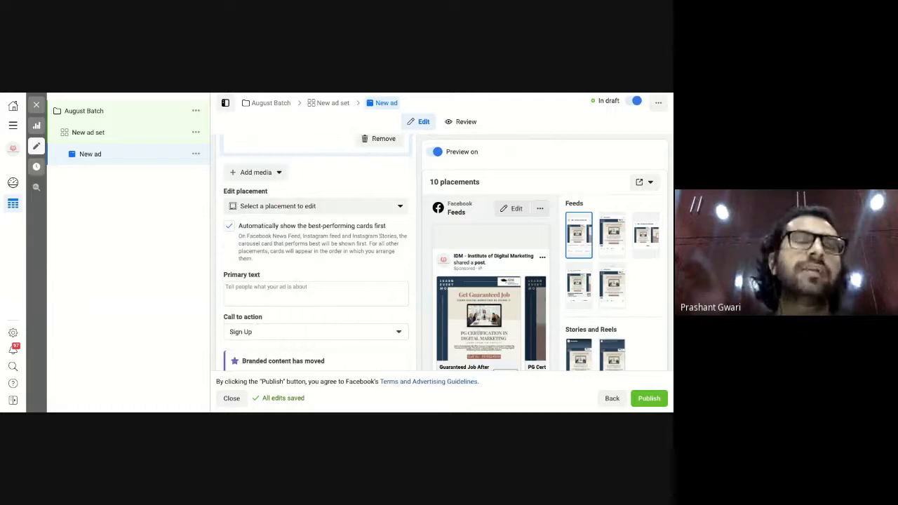
scroll(315, 253, "down", 2)
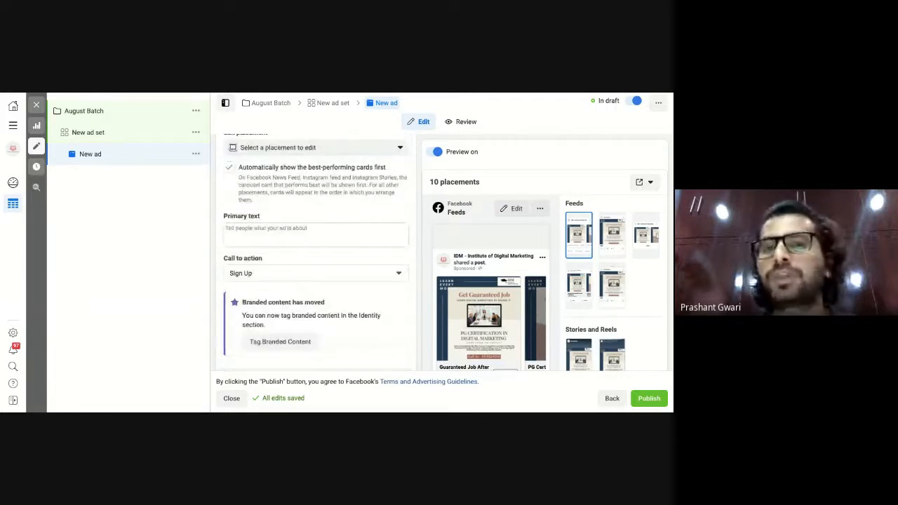
left_click(345, 234)
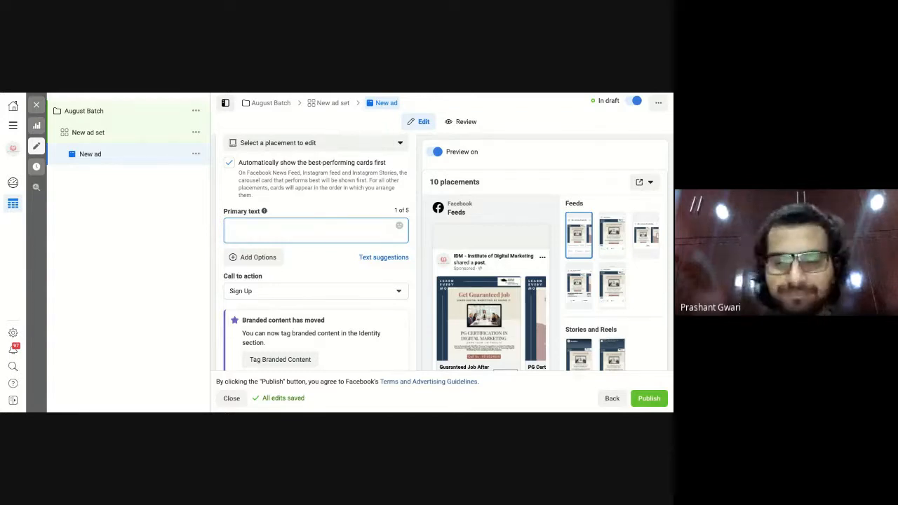
Type 'Learn Digital Marketing From Leading Industry Experts From IIM & IIT Just 7-Months.' and start a new line.
type("L")
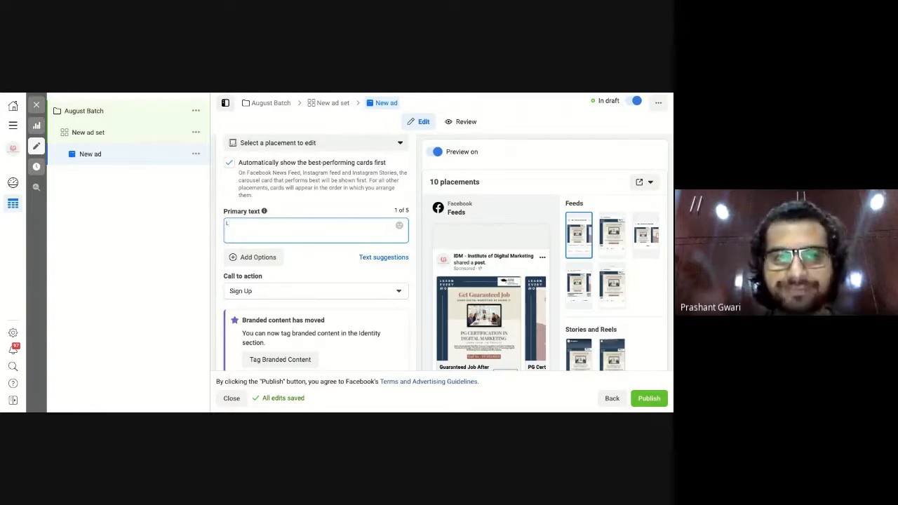
type("earn ")
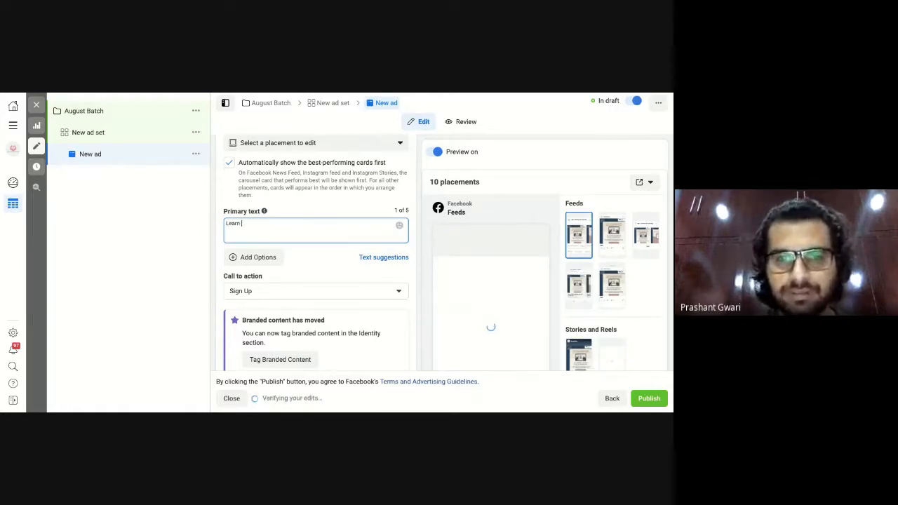
type("digital")
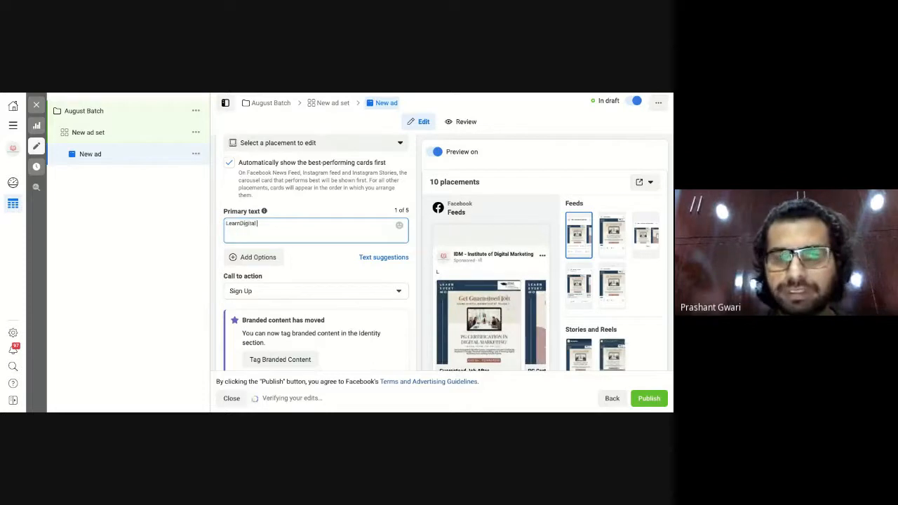
key("Left")
key("Left")
key("Left")
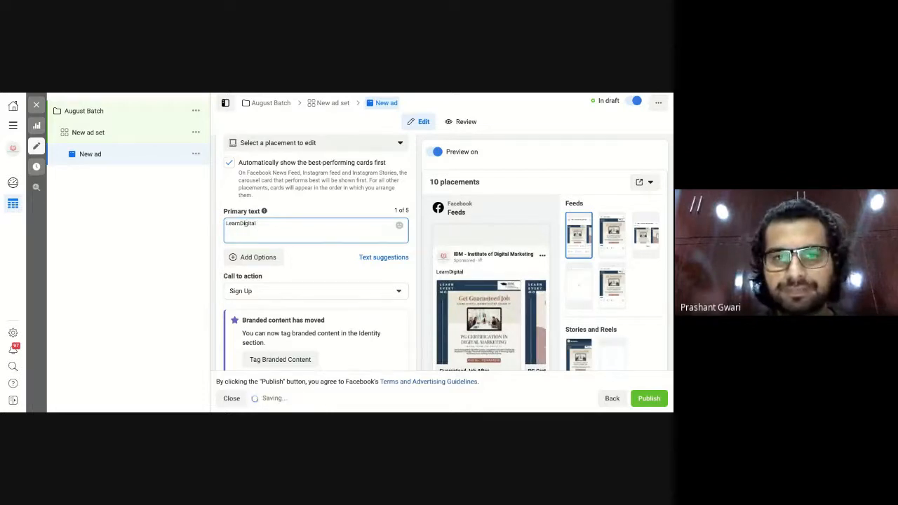
left_click(333, 230)
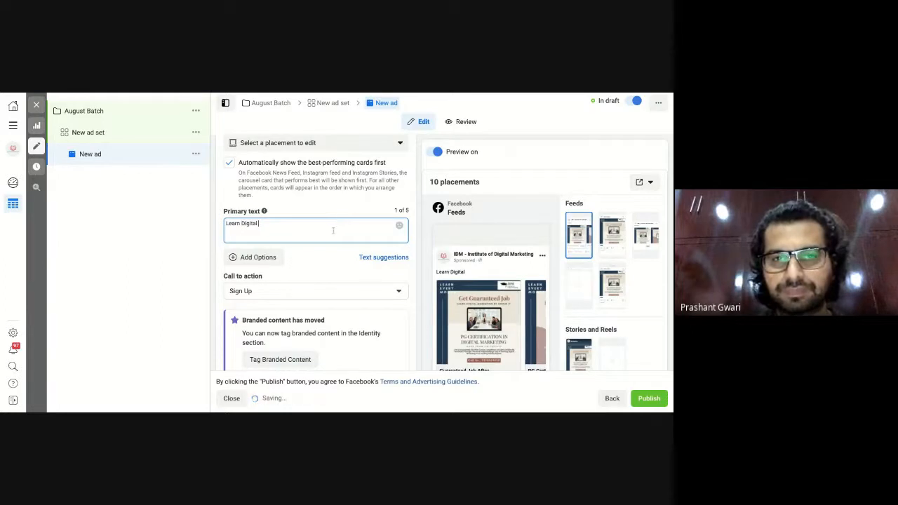
type("Marketing From ")
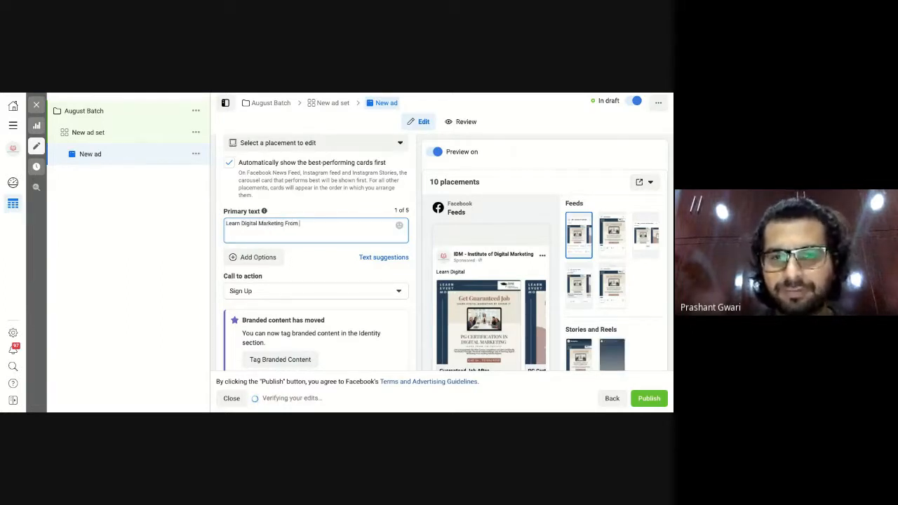
type("Leading")
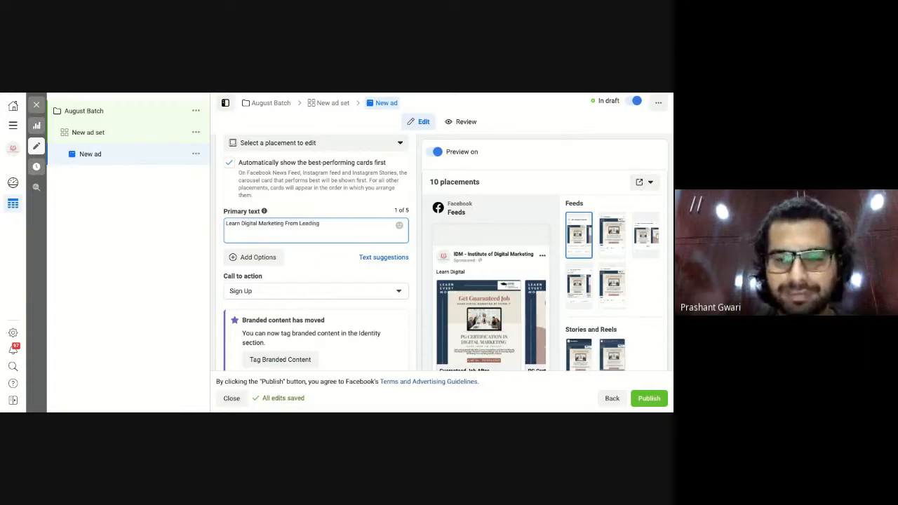
type(" Industry Exp")
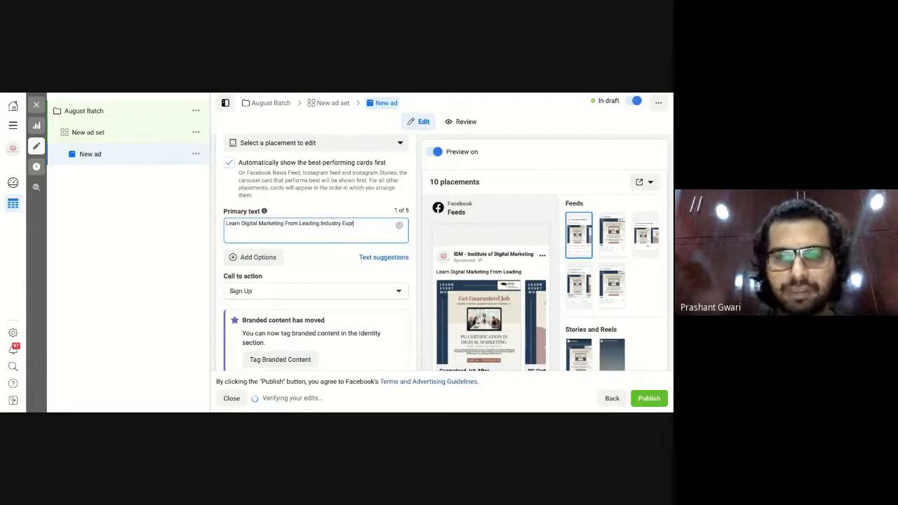
type("erts")
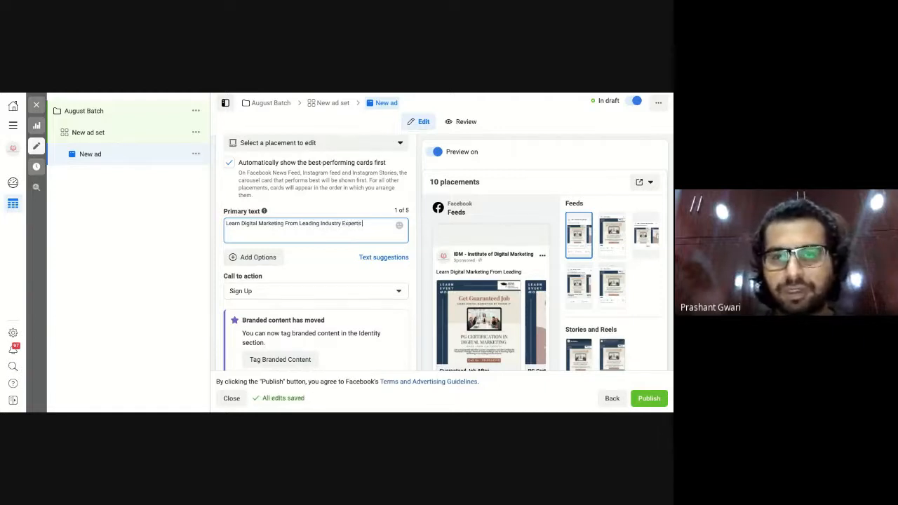
type(" From I")
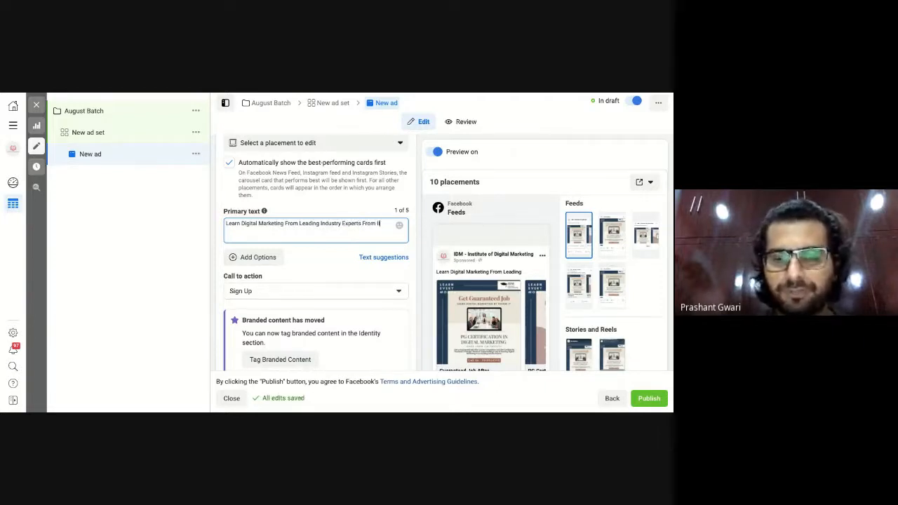
type("DM &")
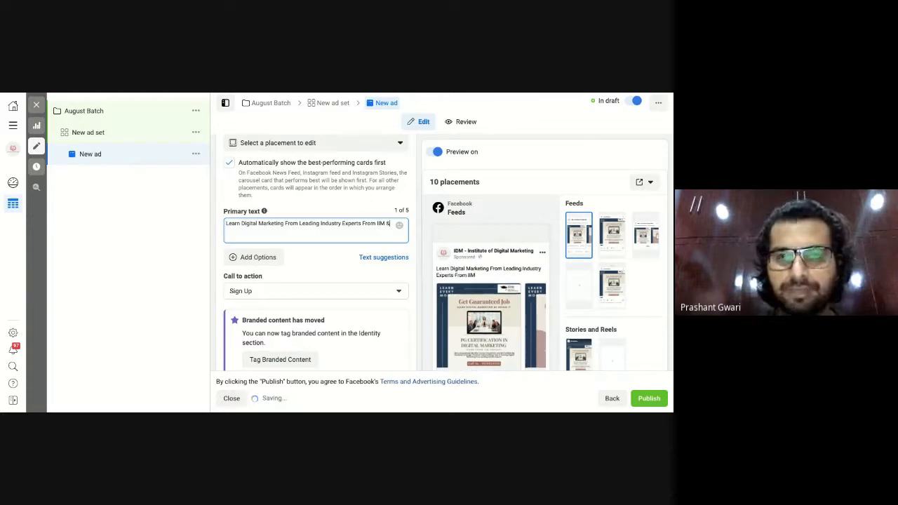
type(" IIM")
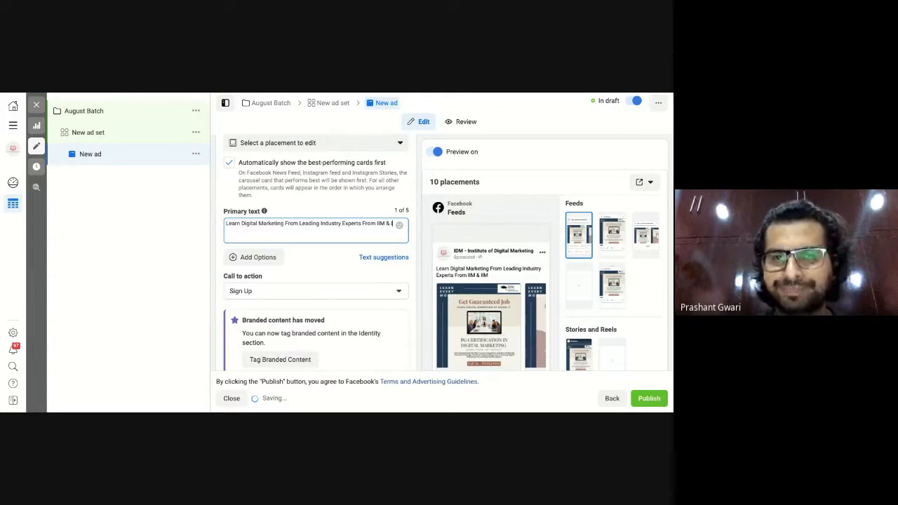
type("Pr")
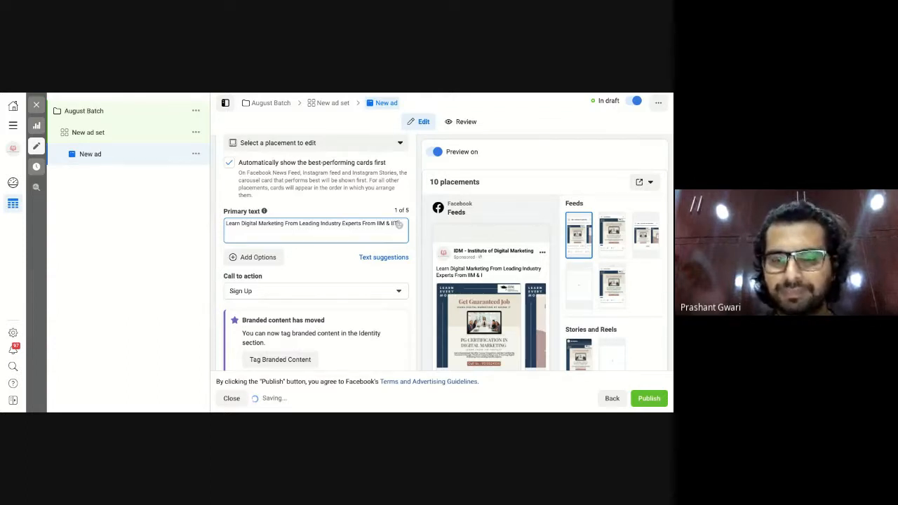
type("ust")
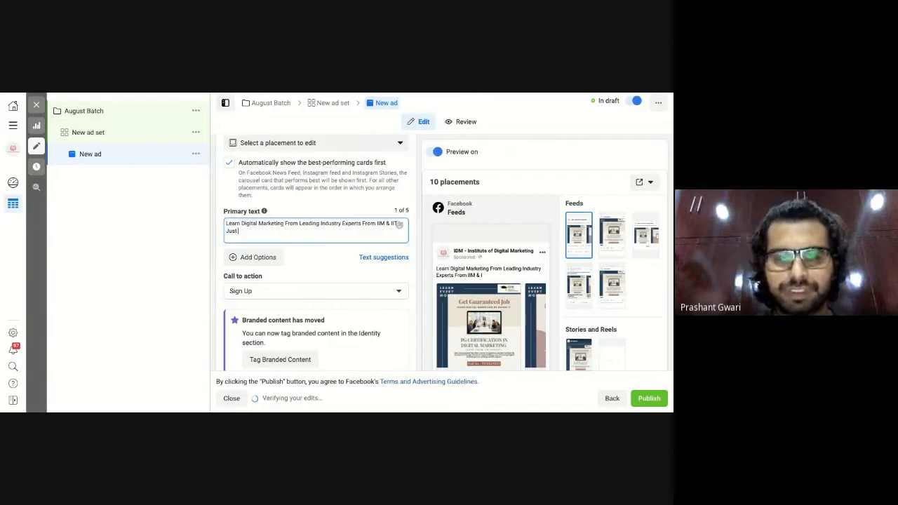
type(" 7-")
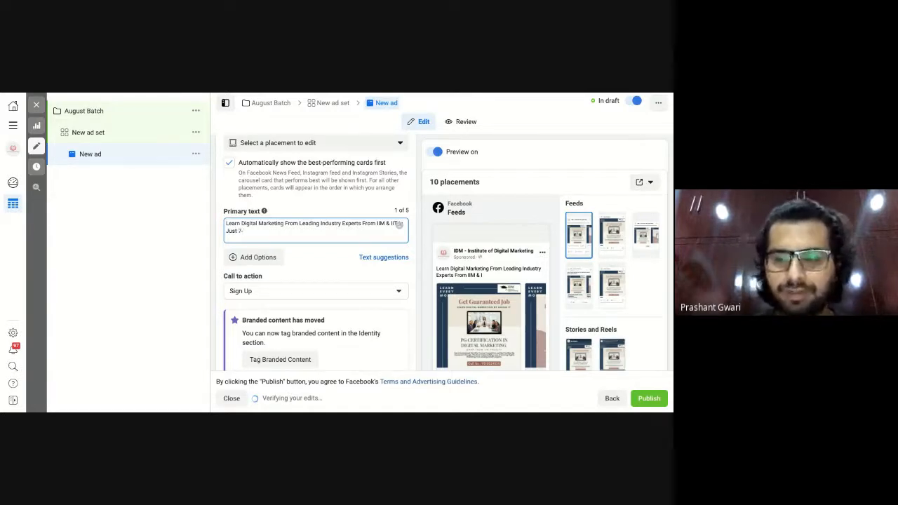
type("Months.")
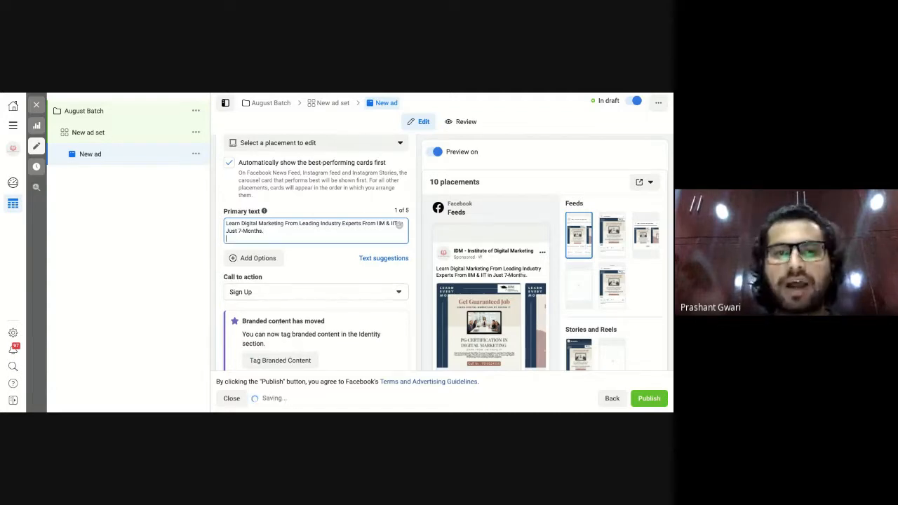
key("Return")
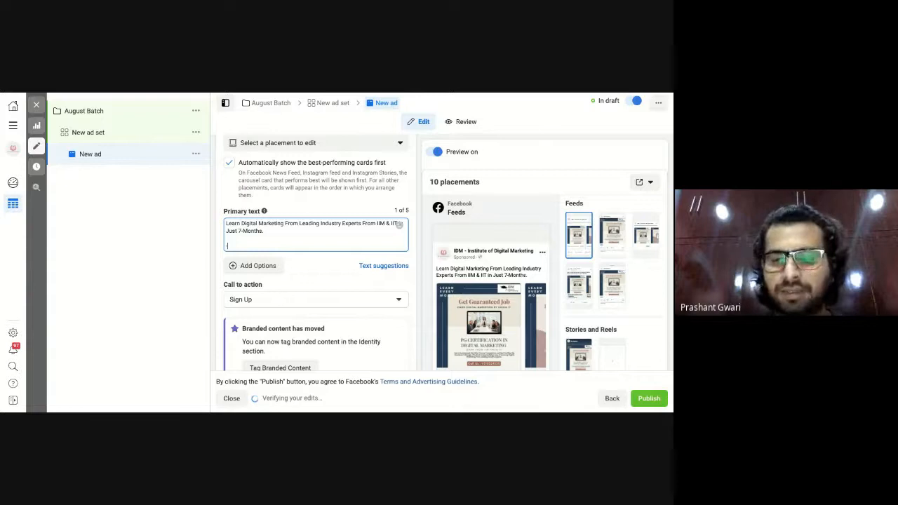
Add bullet lines '- Online Digital Marketing Course' and '- 7 - Months Duration' to the primary text.
type("- Online")
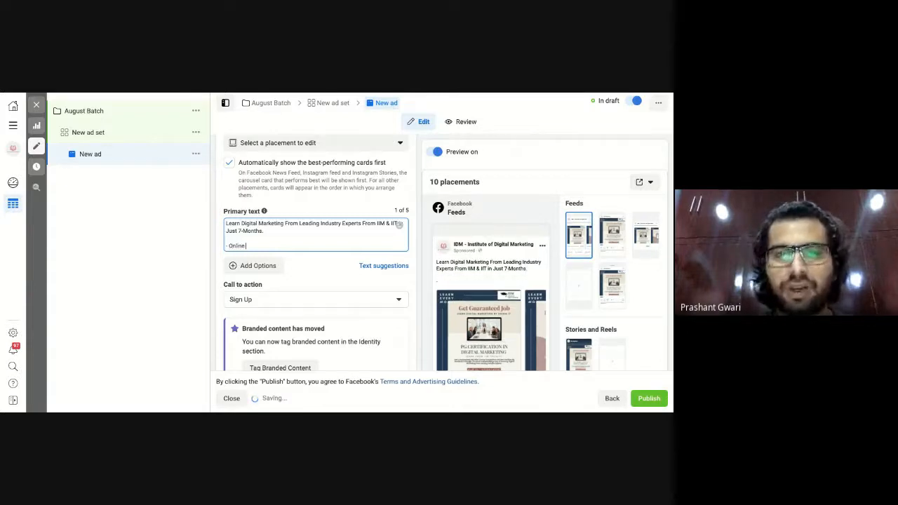
type(" Digital")
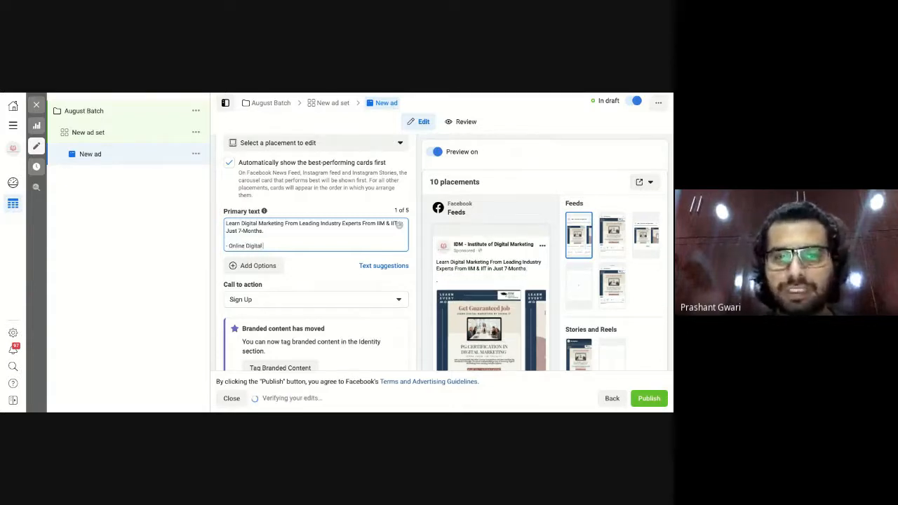
type(" marketing")
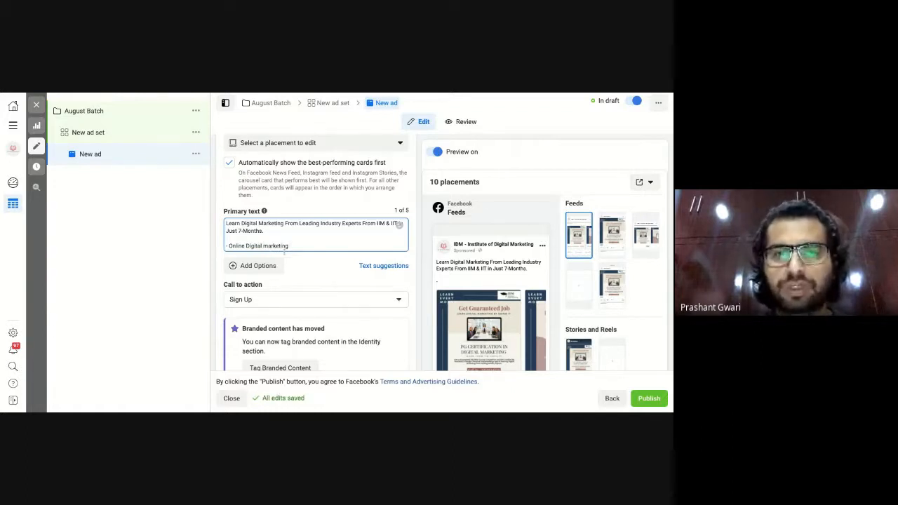
type("Course")
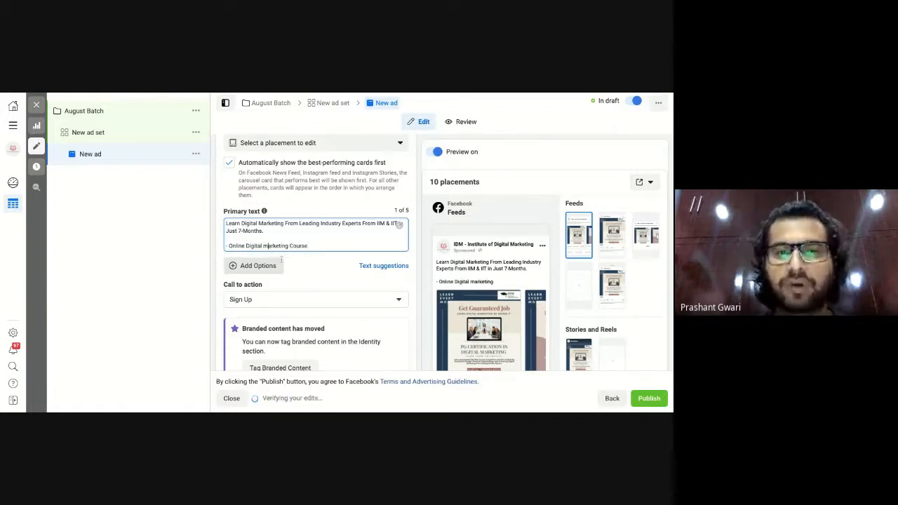
key("BackSpace")
type("M")
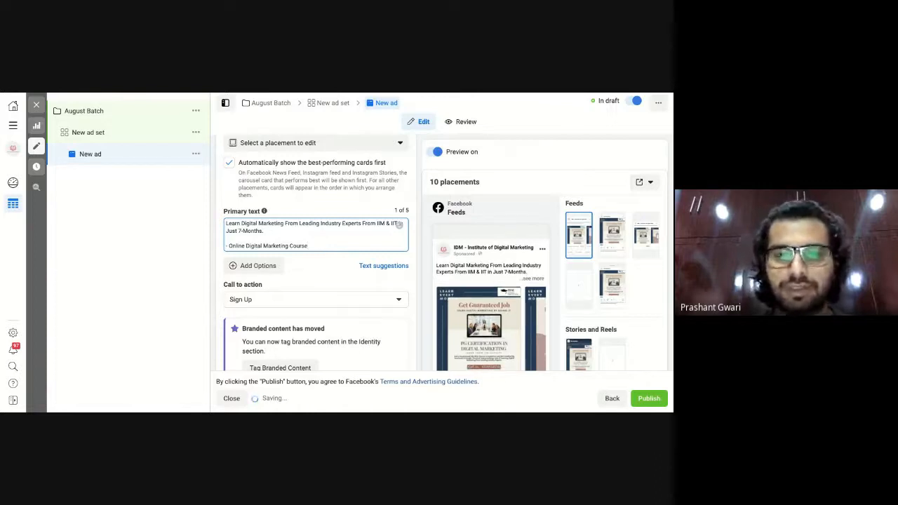
key("Return")
type("- 7")
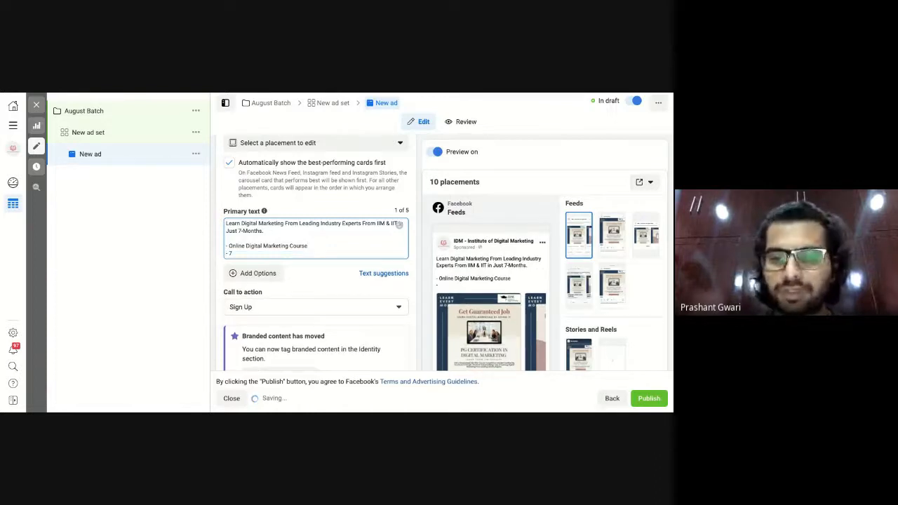
type(" - Months")
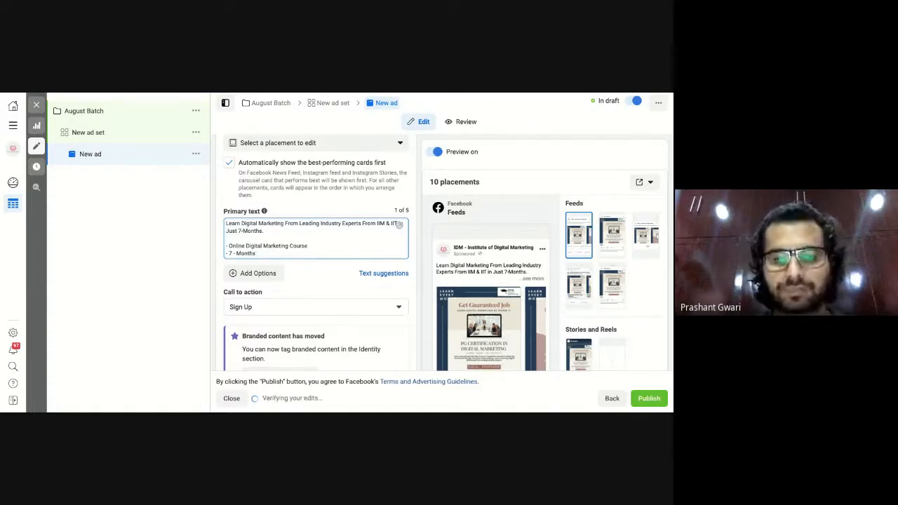
type(" Duration")
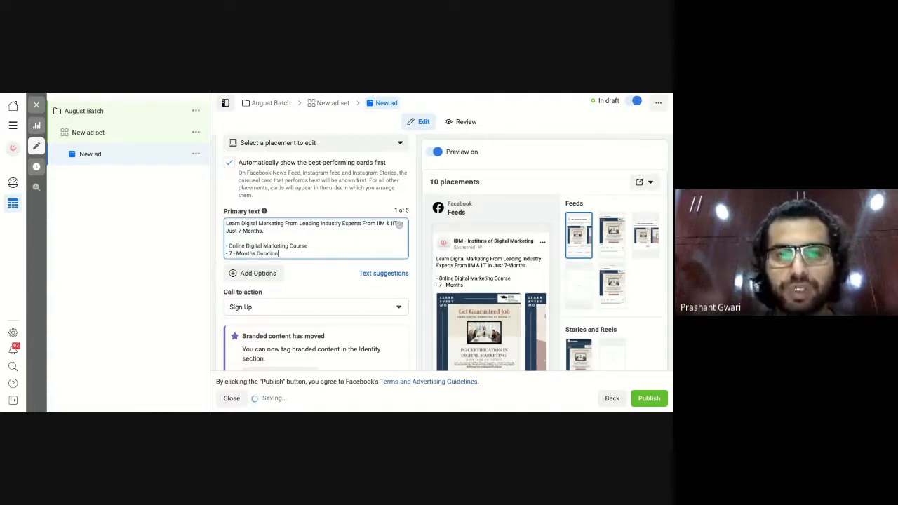
key("Return")
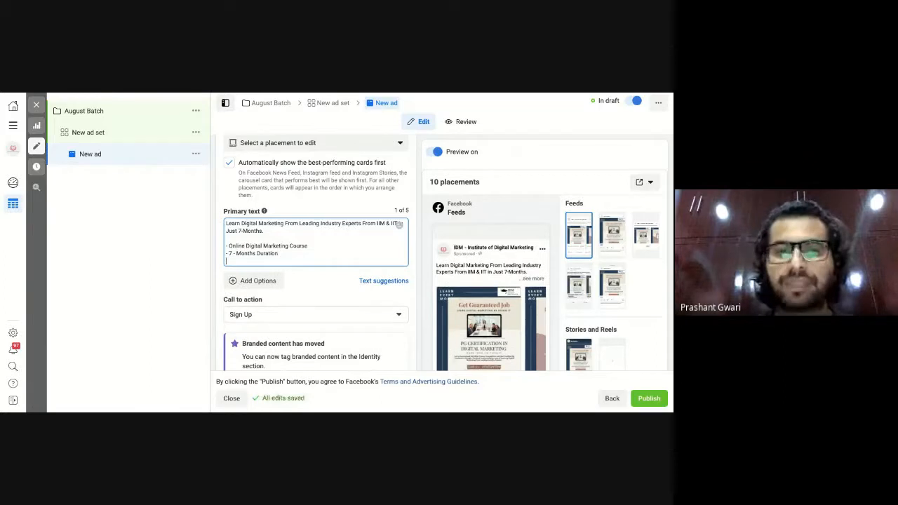
Add bullets '- 150+ Hours Live Classes' and '- 30+ In-demand Tools' to the primary text.
type("-")
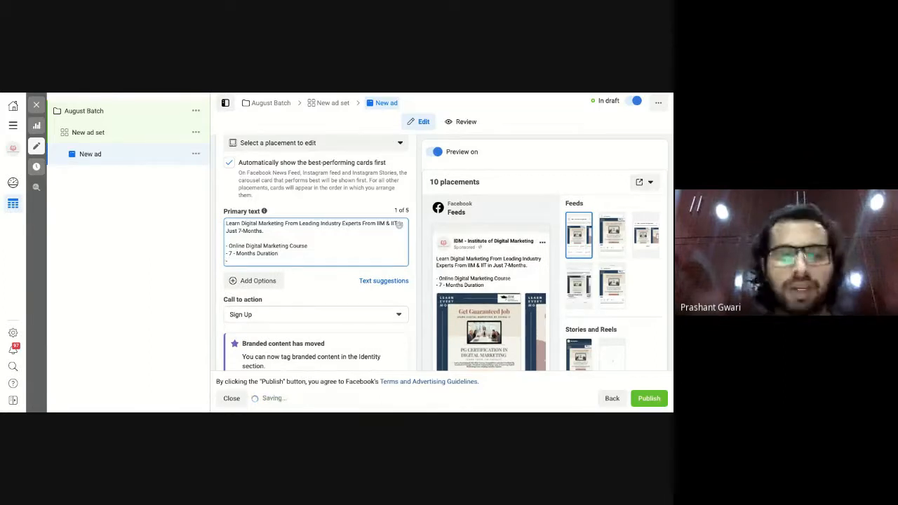
type(" 150")
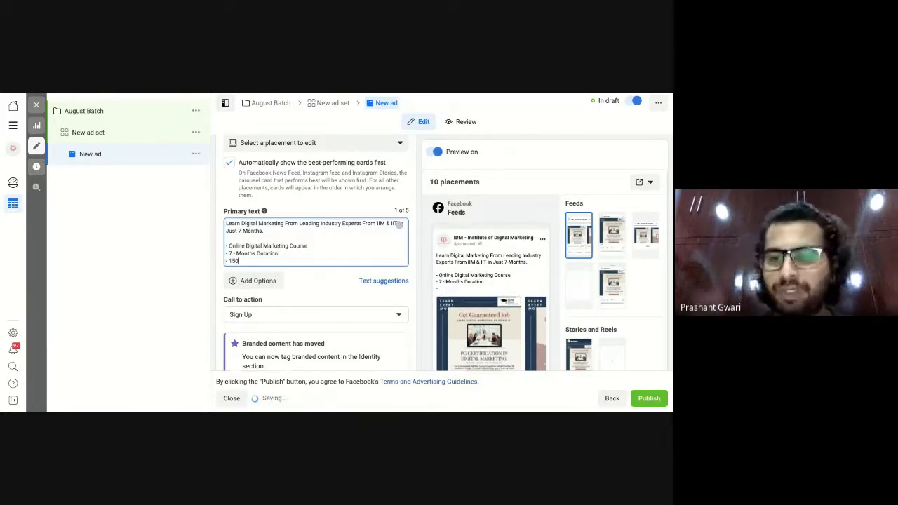
type("+ Hourse")
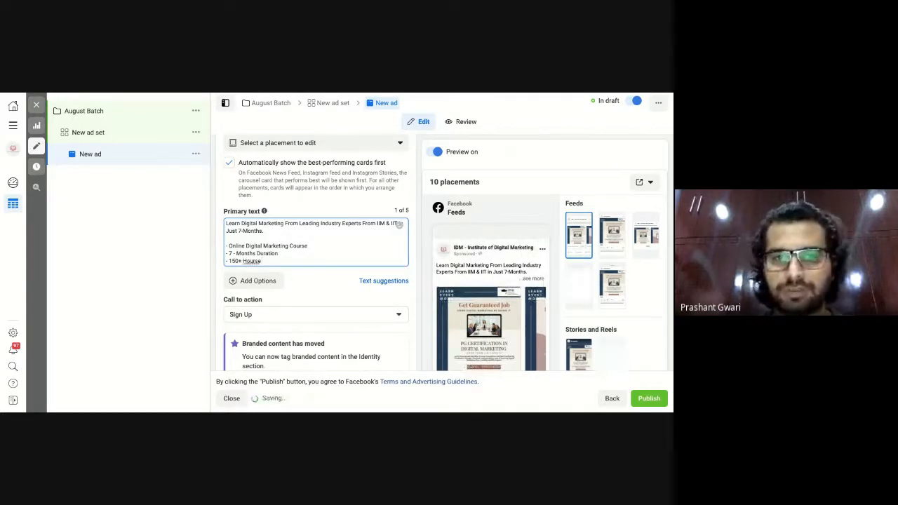
key("BackSpace")
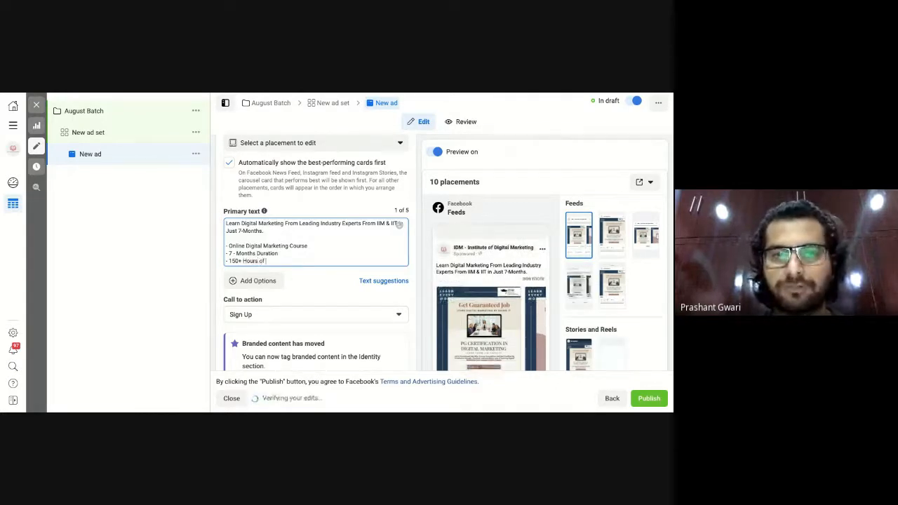
type("of")
key("BackSpace")
key("BackSpace")
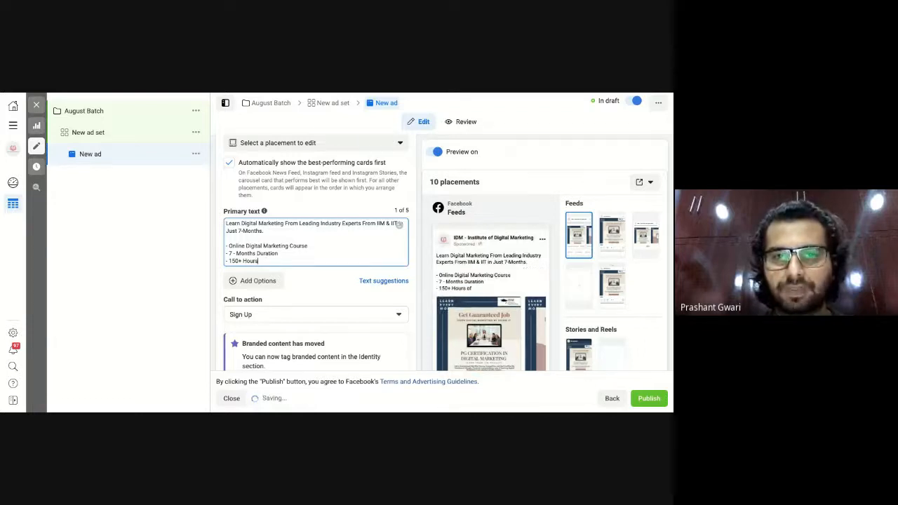
type("Live")
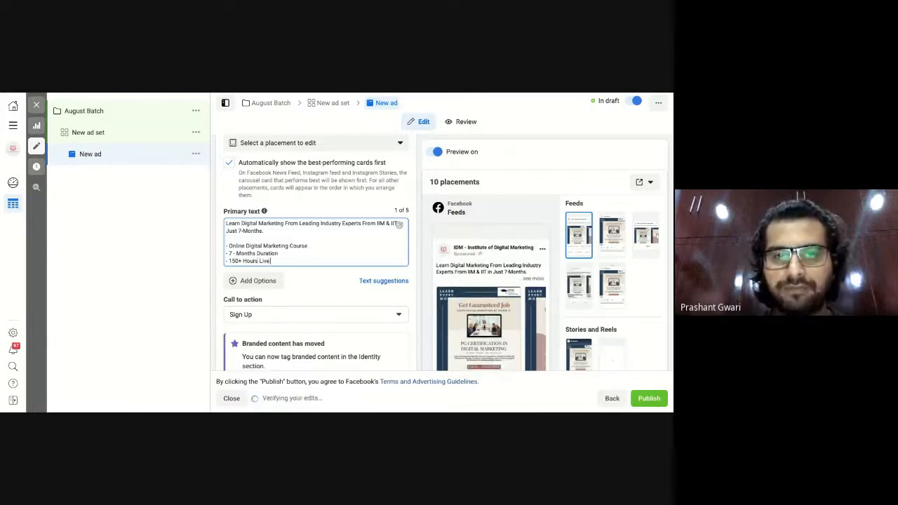
type(" Classes")
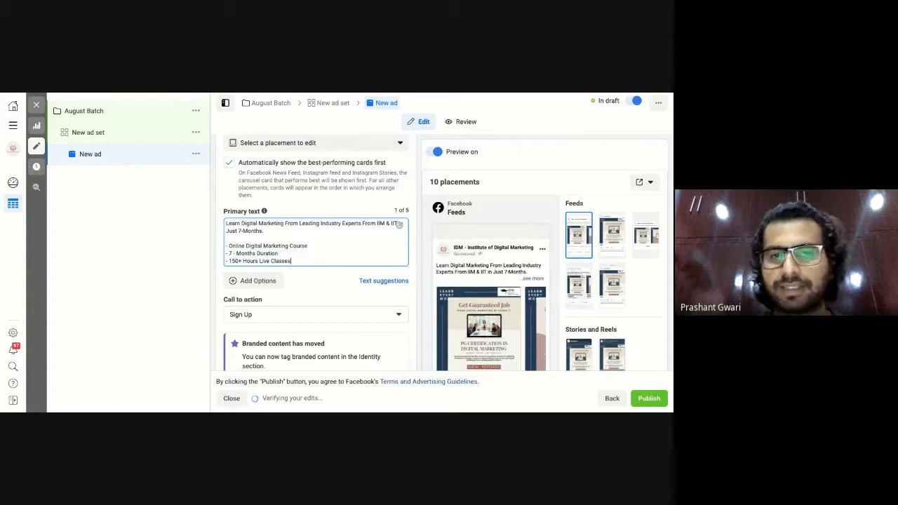
key("Return")
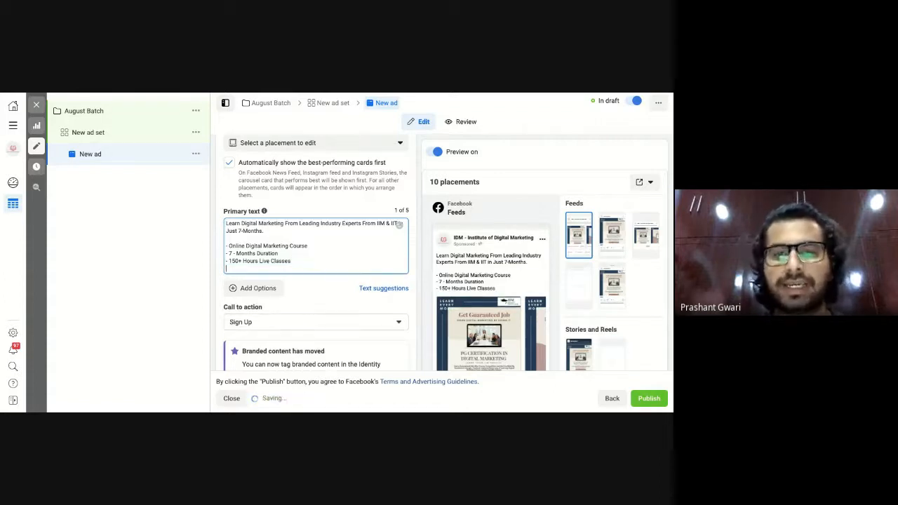
type("- 3")
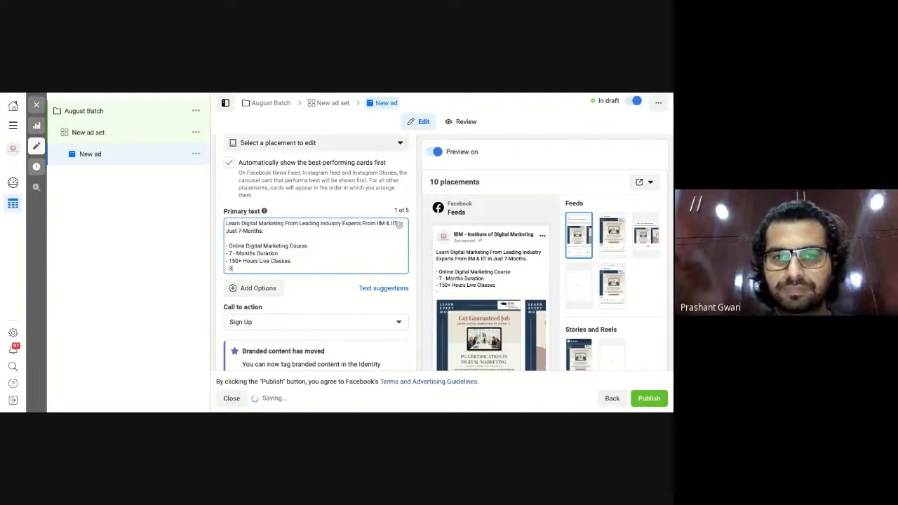
type("0+ In")
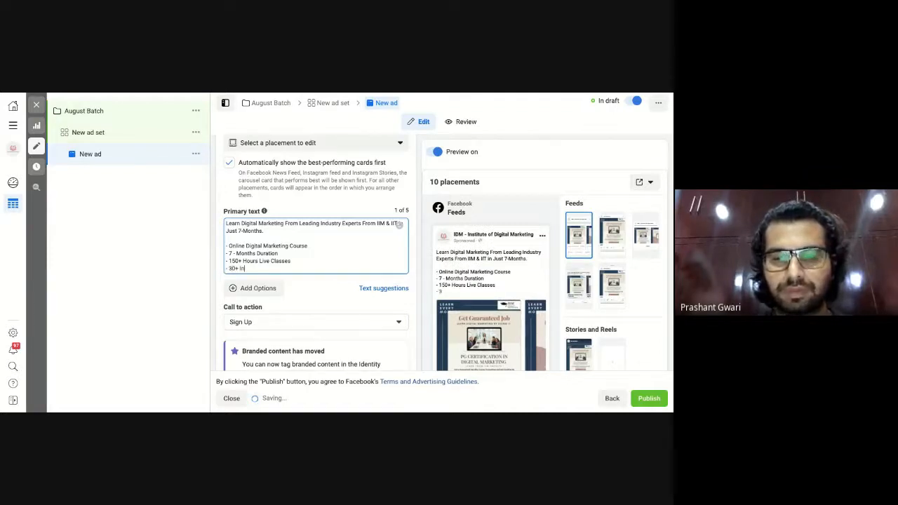
type("-demand ")
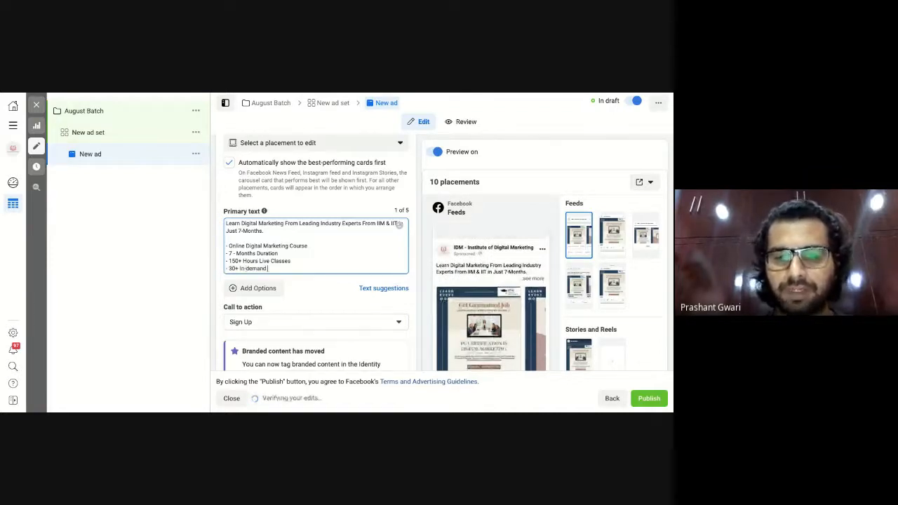
type("Tools")
Add a final '- 20+ Case Studies' bullet, then select the five bullet lines.
key("Return")
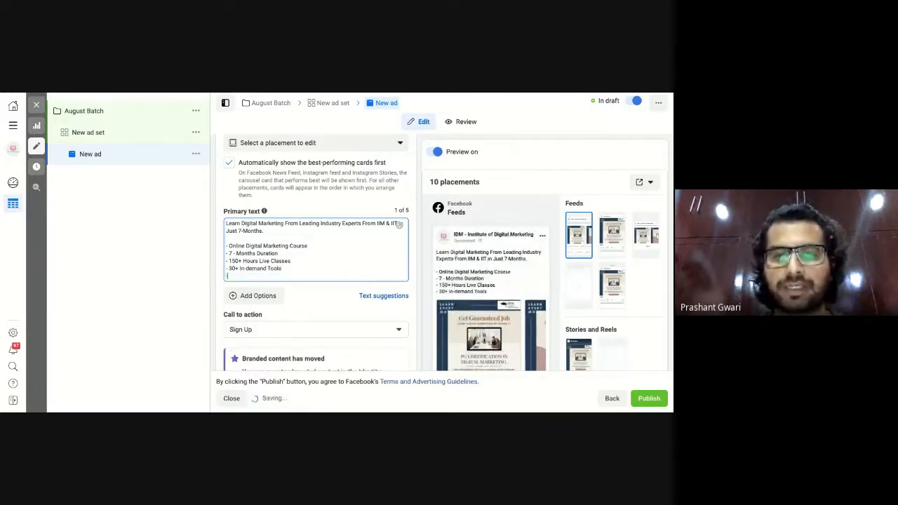
type("- 20")
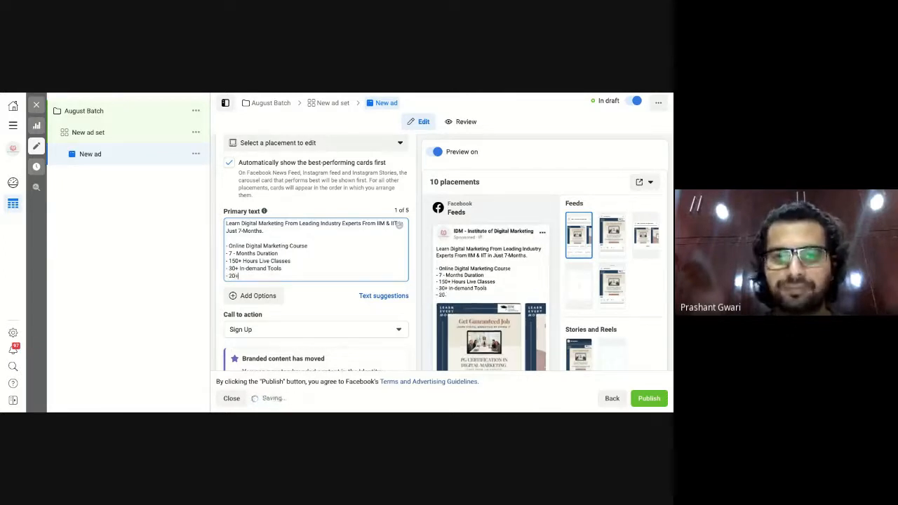
type("+")
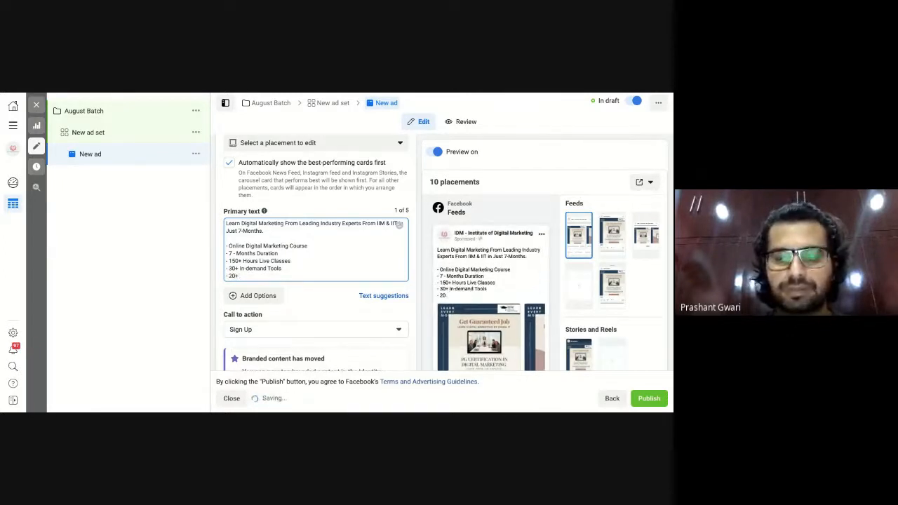
type(" Case Studie")
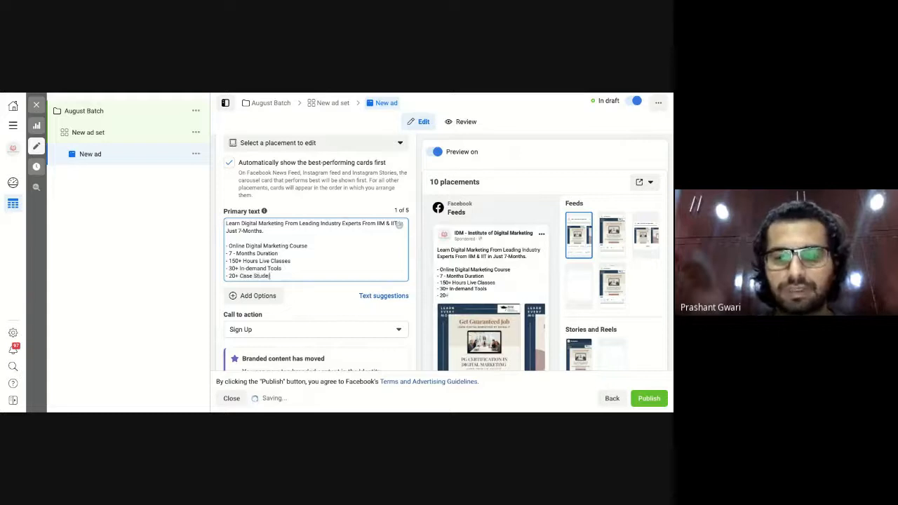
type("ss")
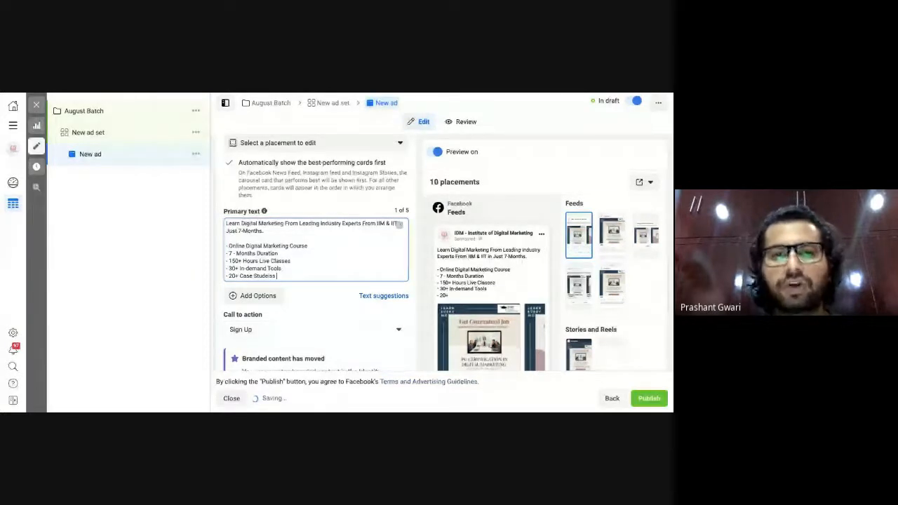
key("BackSpace")
key("BackSpace")
key("BackSpace")
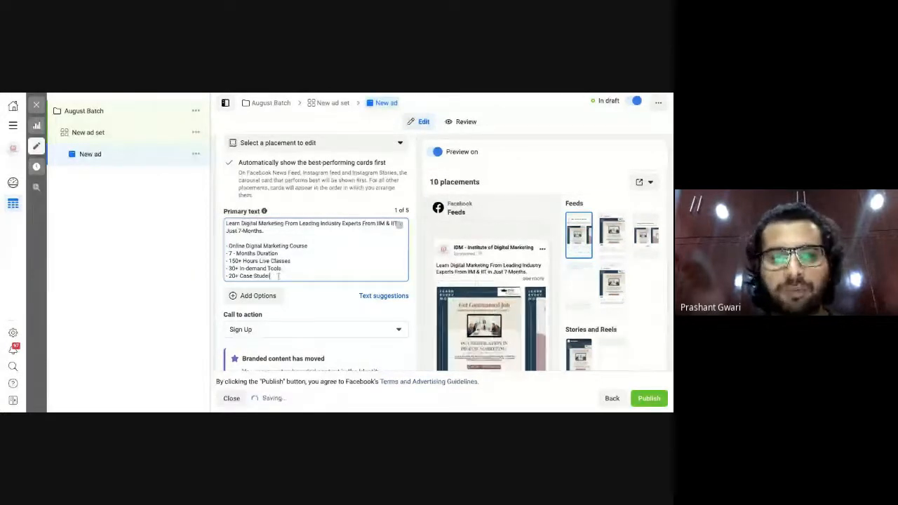
key("BackSpace")
key("BackSpace")
key("BackSpace")
key("BackSpace")
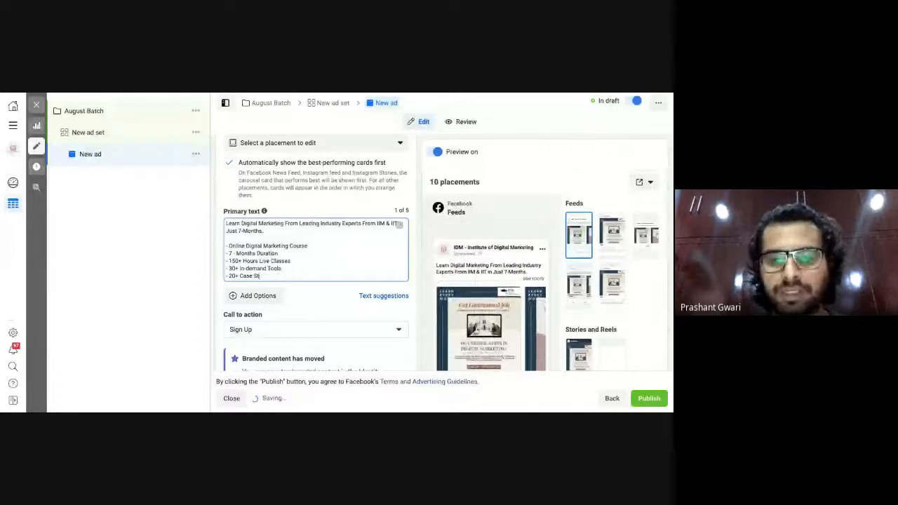
type("udies")
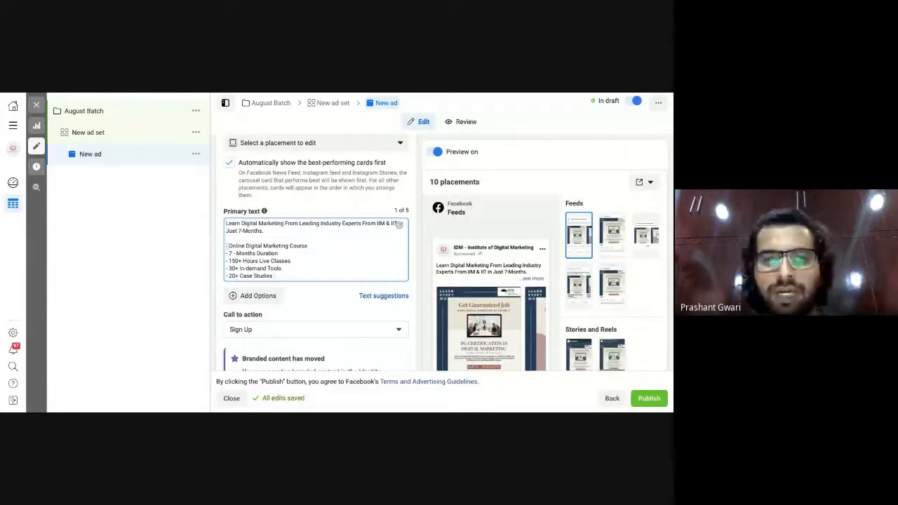
left_click_drag(226, 245, 273, 275)
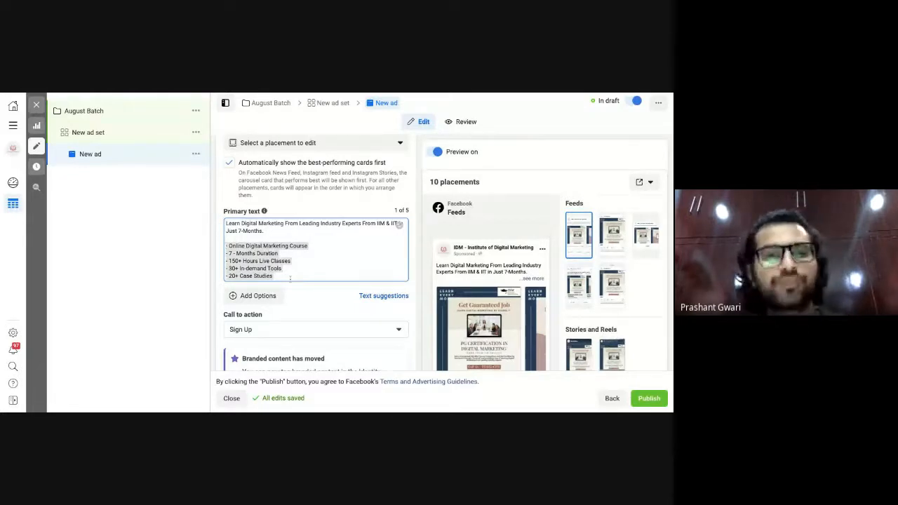
scroll(315, 253, "down", 3)
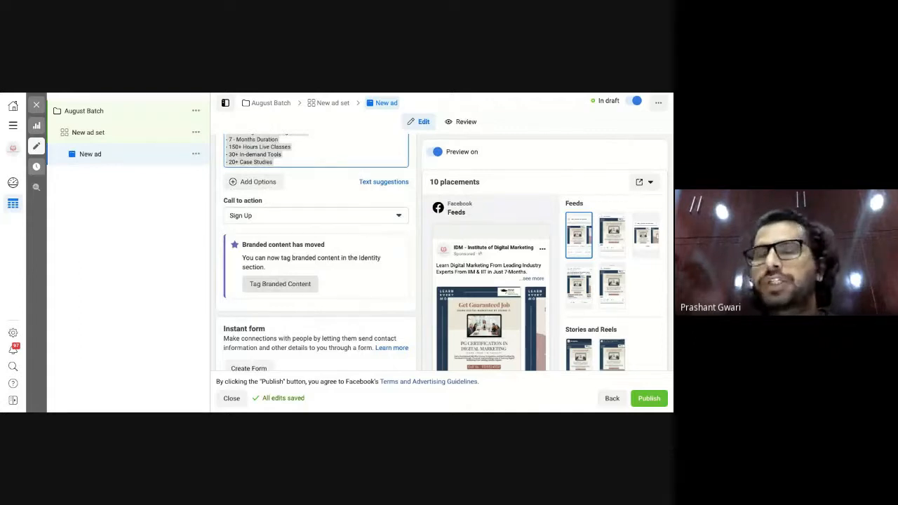
Switch the ad's call to action from Sign Up to Apply Now.
left_click(325, 229)
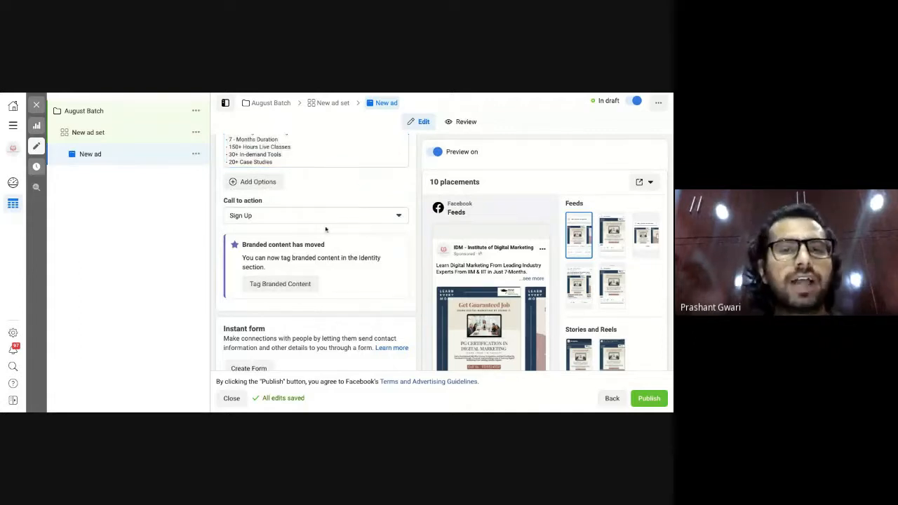
left_click(320, 216)
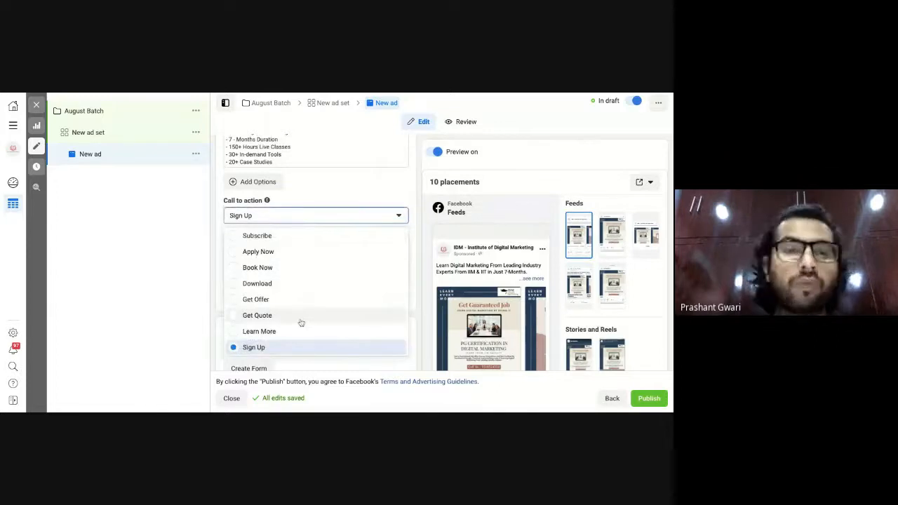
left_click(236, 256)
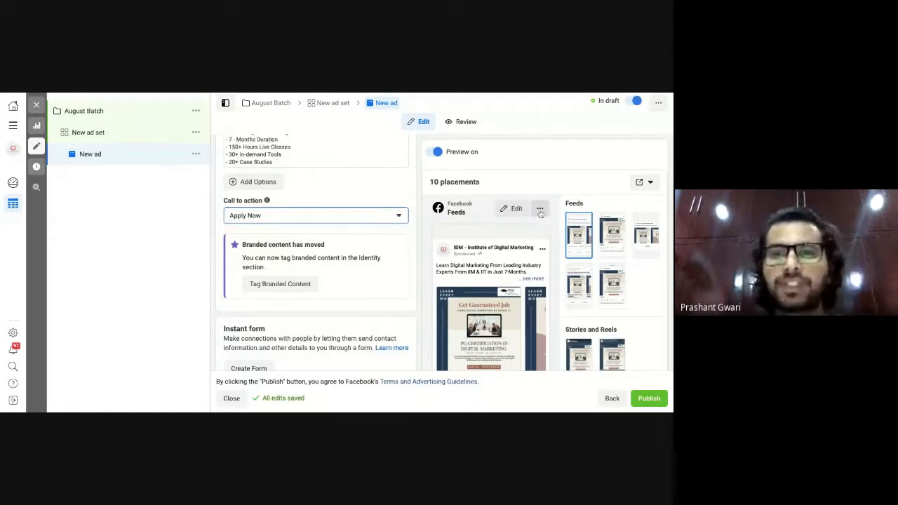
Expand the Facebook feed preview to full size and reveal the full bulleted ad text.
left_click(540, 210)
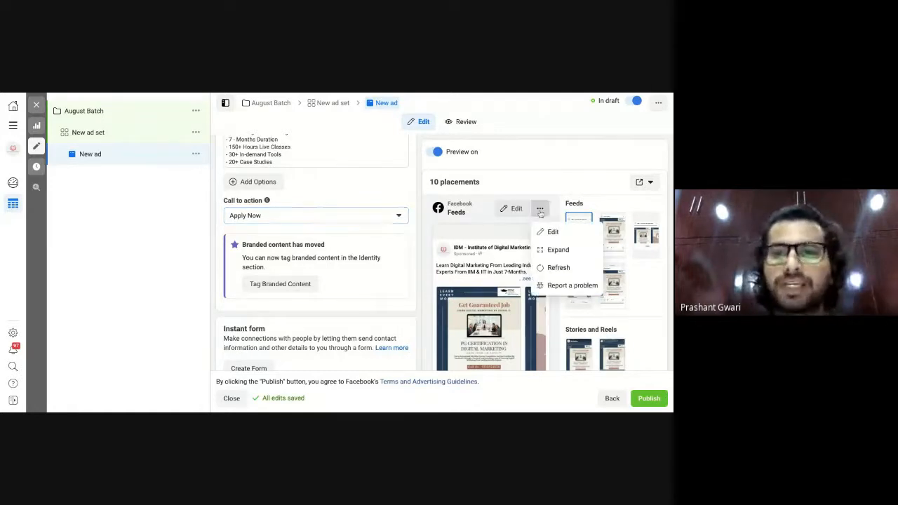
left_click(558, 250)
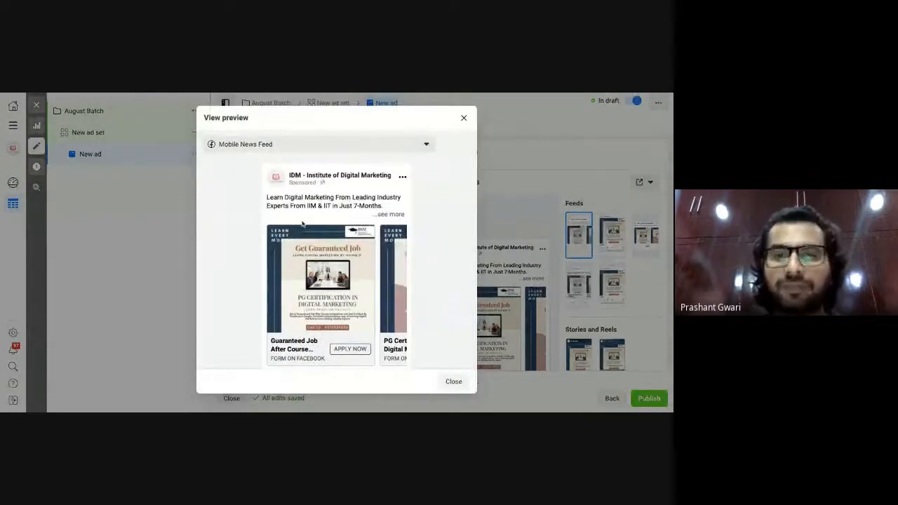
left_click(386, 216)
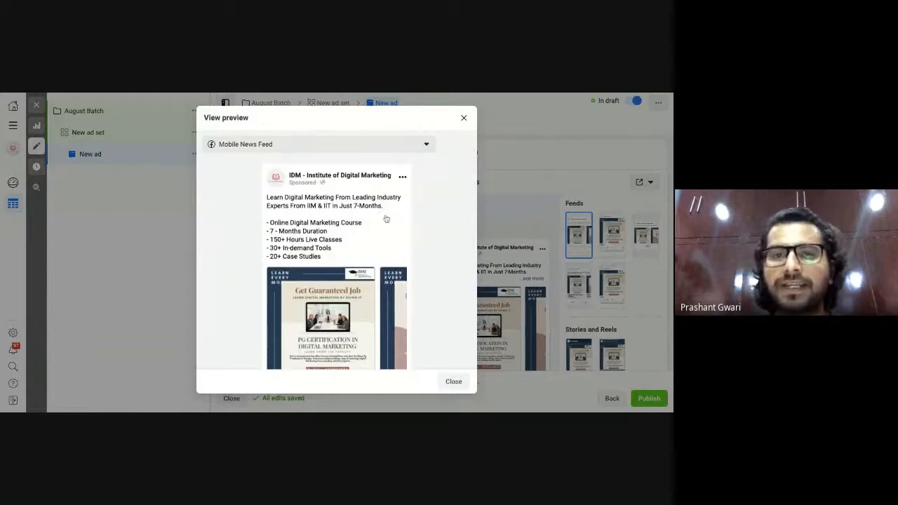
scroll(386, 219, "down", 2)
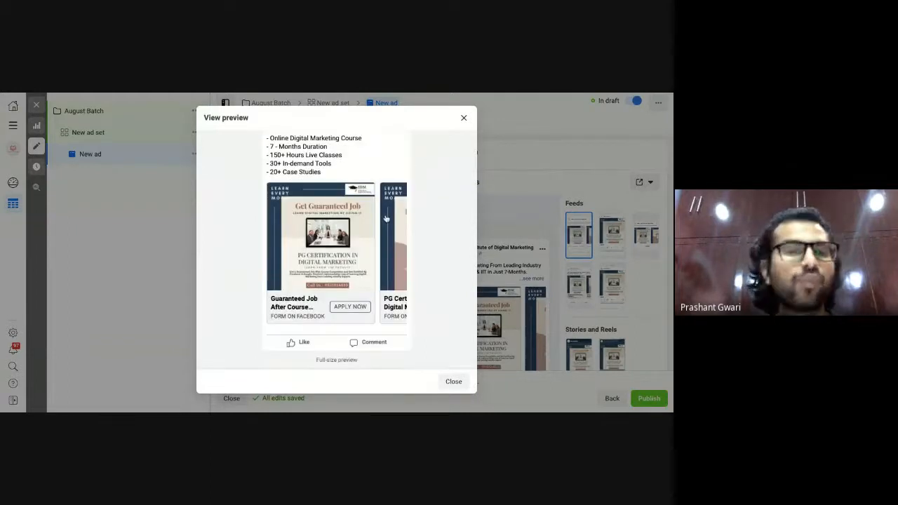
scroll(395, 279, "up", 1)
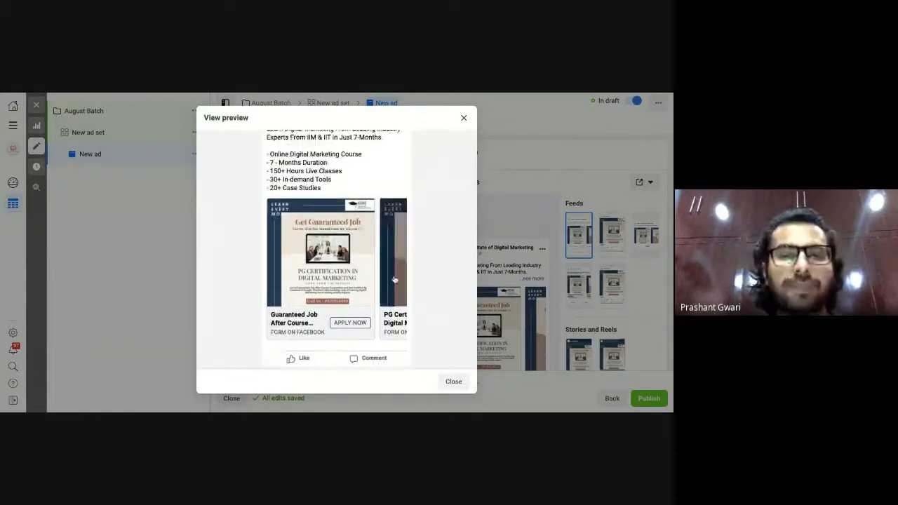
Page back and forth through the carousel cards in the preview, then close it.
left_click(394, 280)
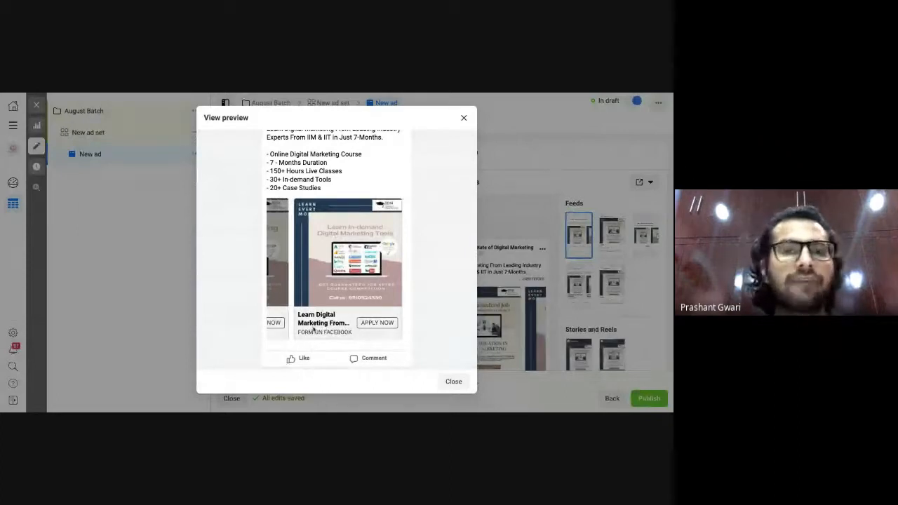
left_click(280, 275)
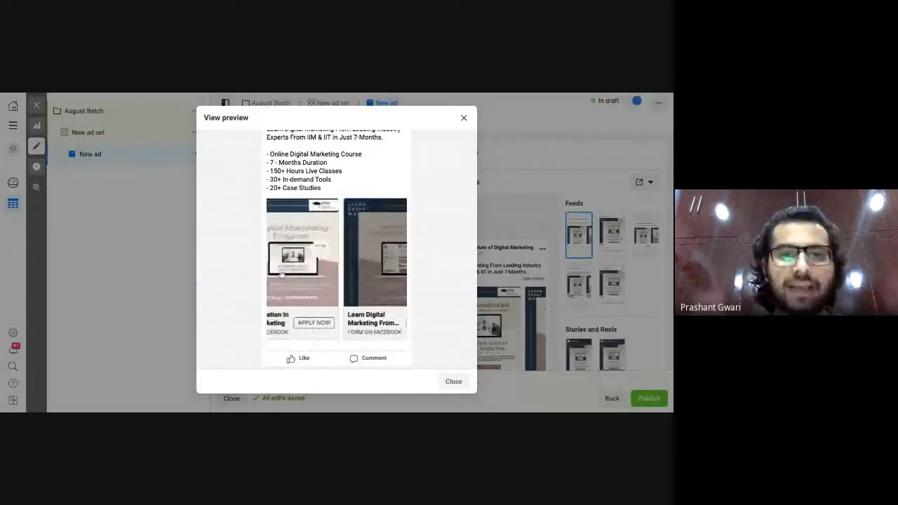
left_click(269, 277)
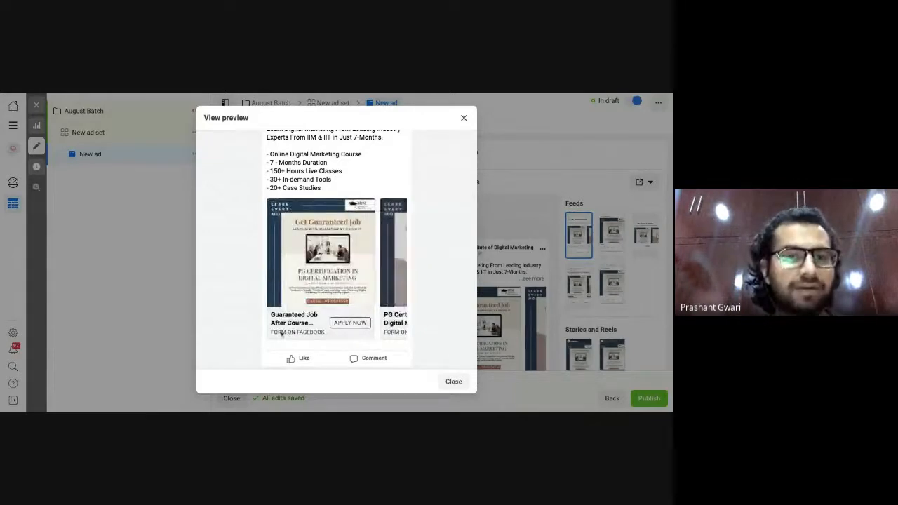
left_click(390, 280)
left_click(390, 280)
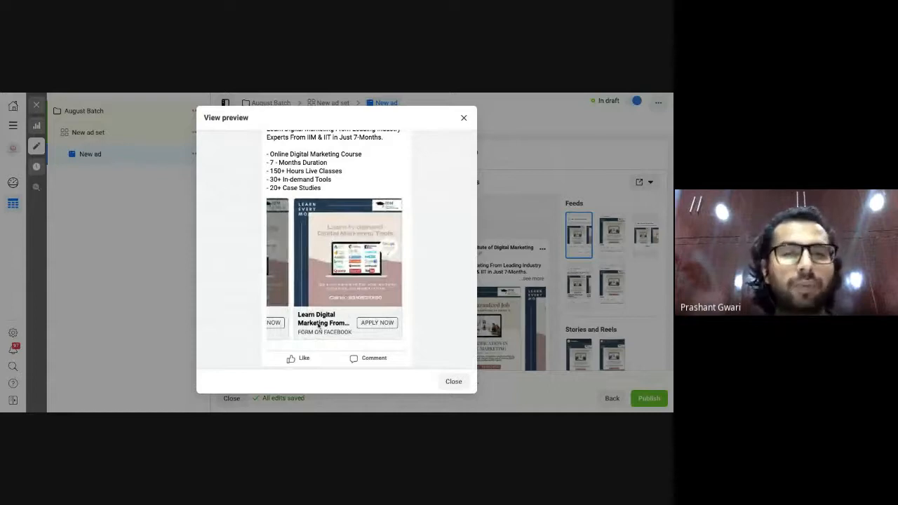
scroll(318, 326, "up", 1)
scroll(318, 325, "up", 1)
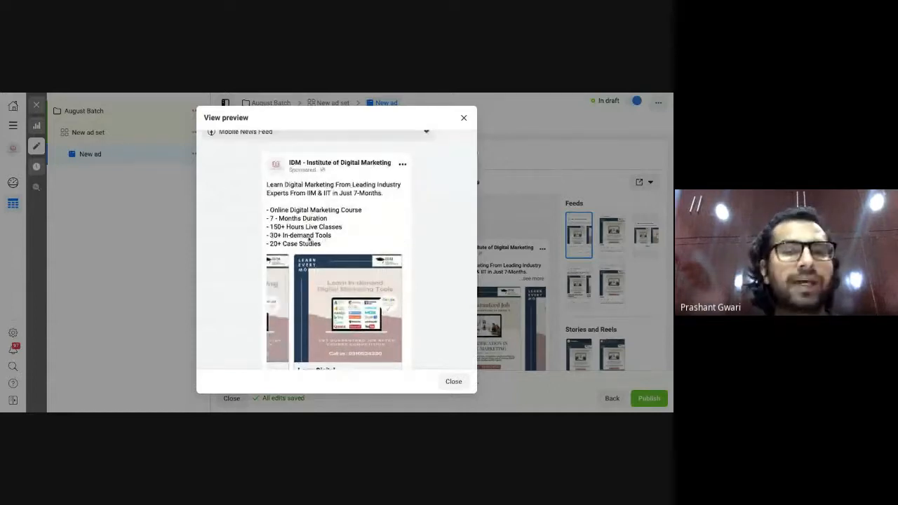
scroll(309, 239, "down", 3)
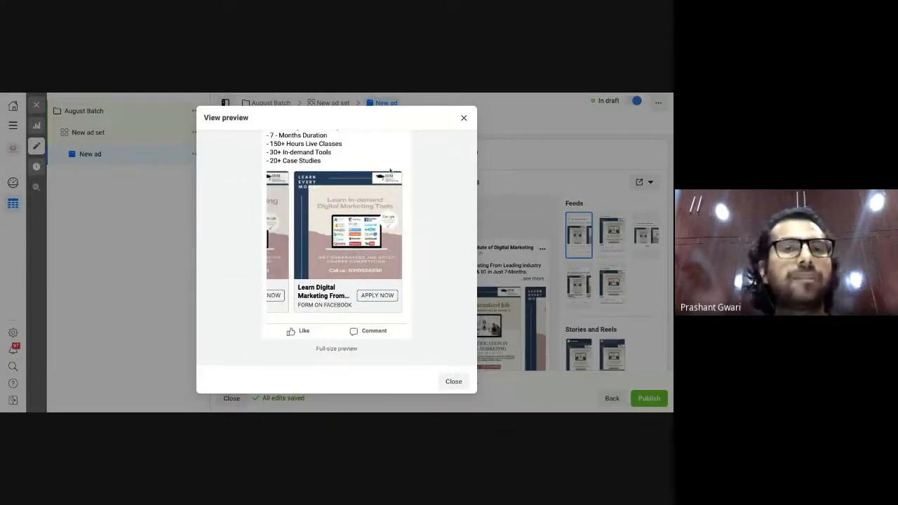
left_click(463, 119)
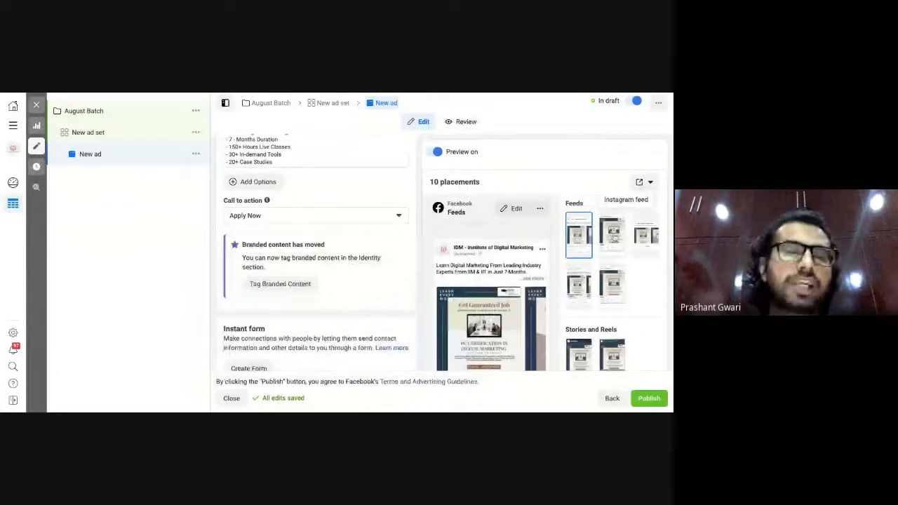
Check the ad's Instagram feed placement in a full-size preview, then close it.
left_click(612, 236)
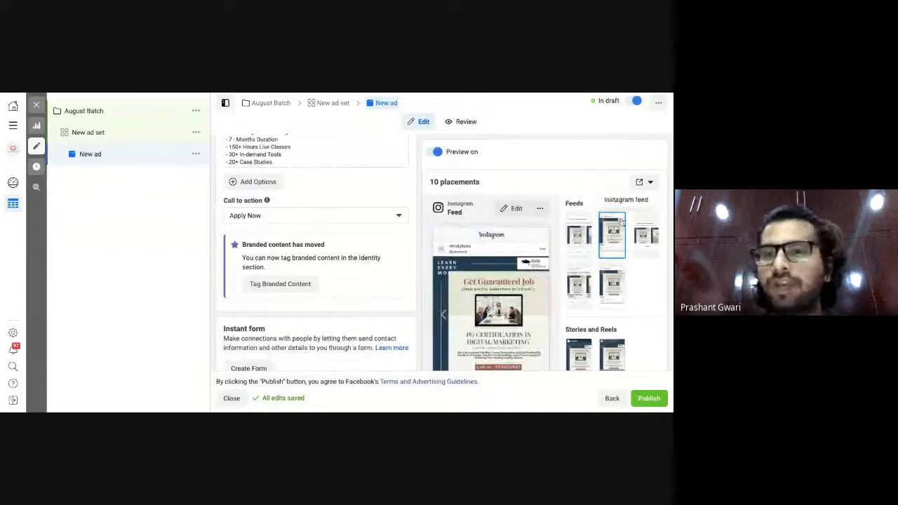
left_click(539, 210)
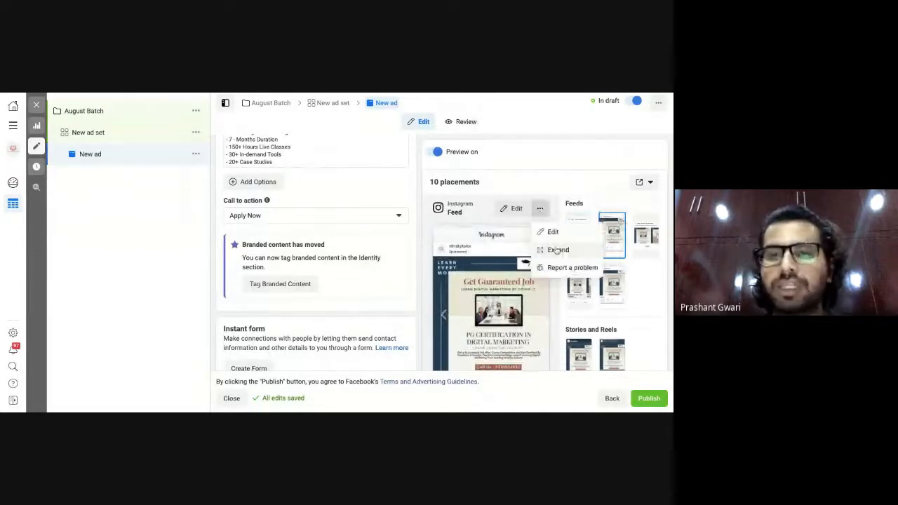
left_click(556, 250)
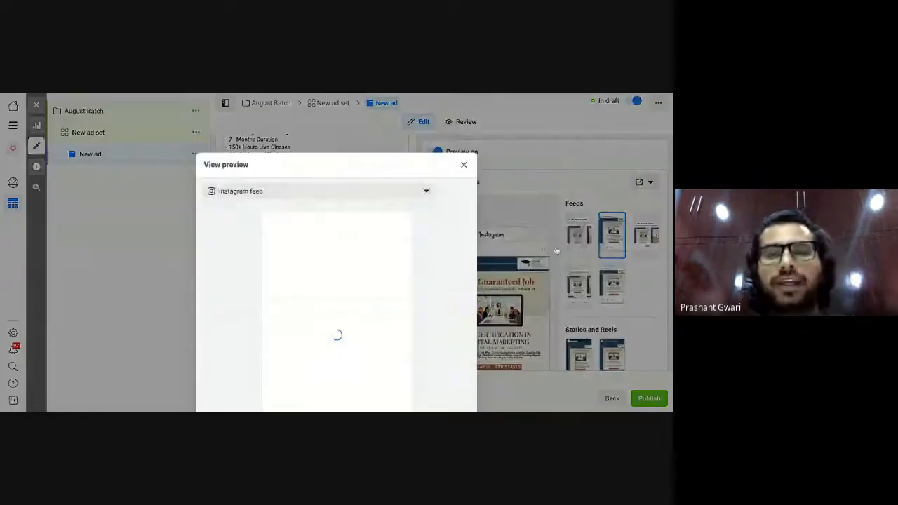
scroll(426, 255, "down", 3)
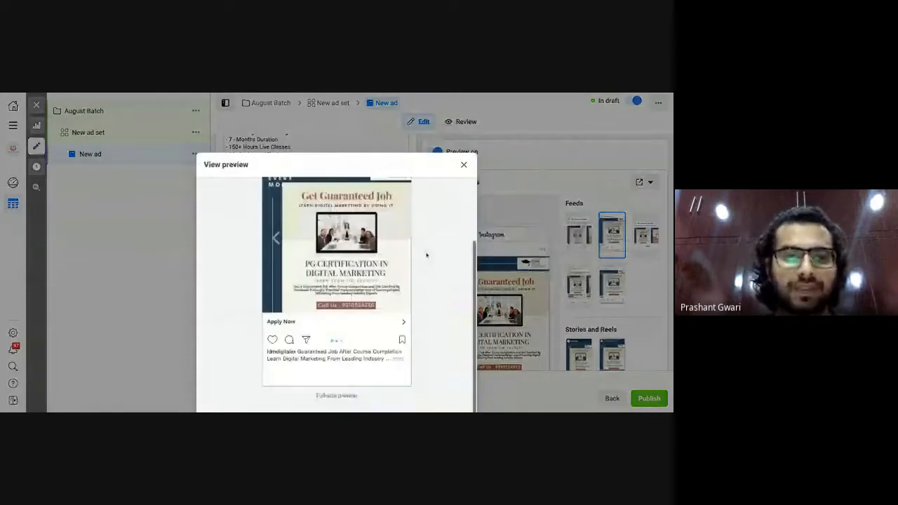
scroll(425, 255, "up", 1)
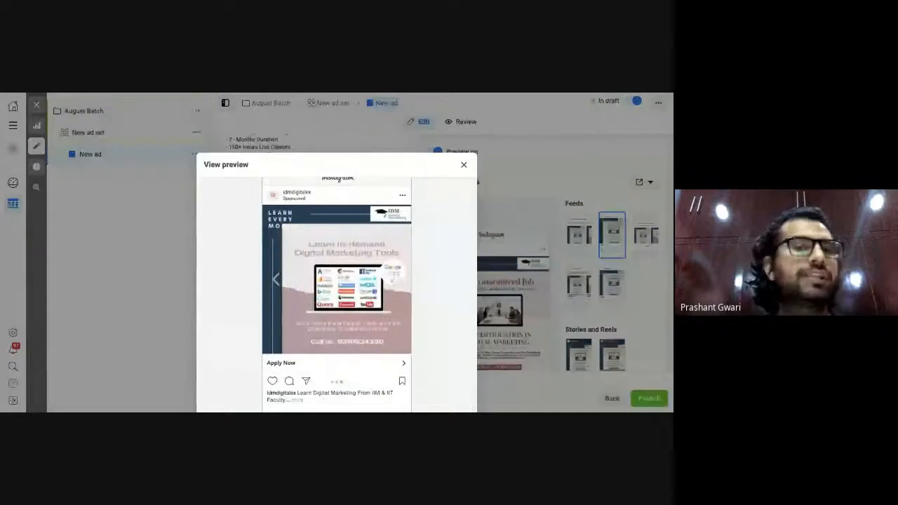
left_click(463, 164)
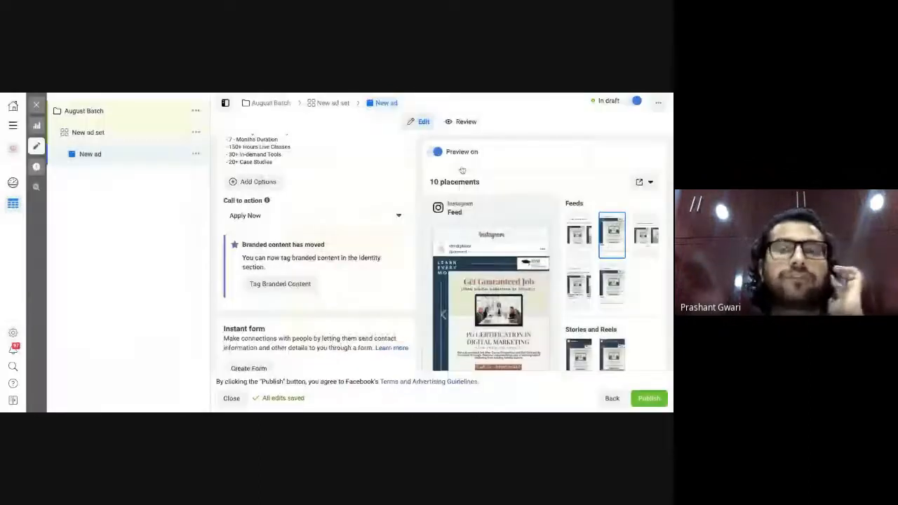
Check the ad's Instagram Stories placement full size, showing Apply Now, then close it.
scroll(578, 281, "down", 5)
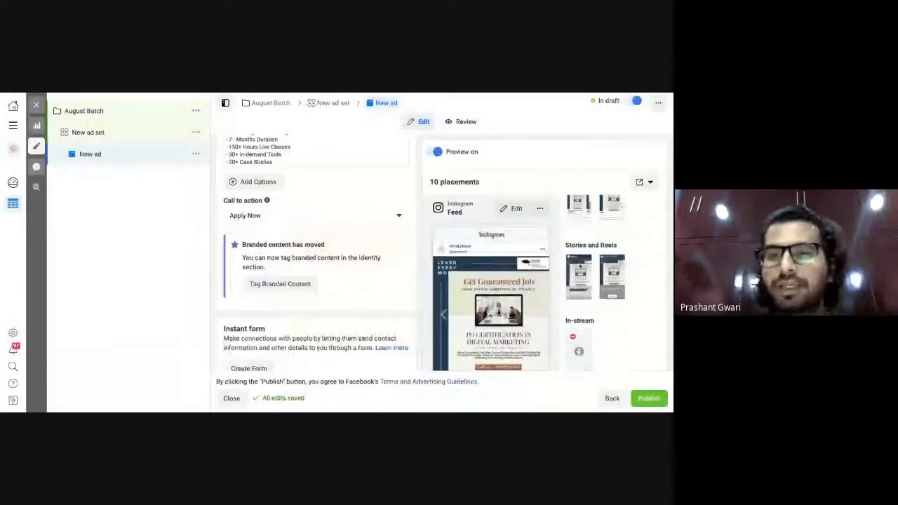
left_click(579, 282)
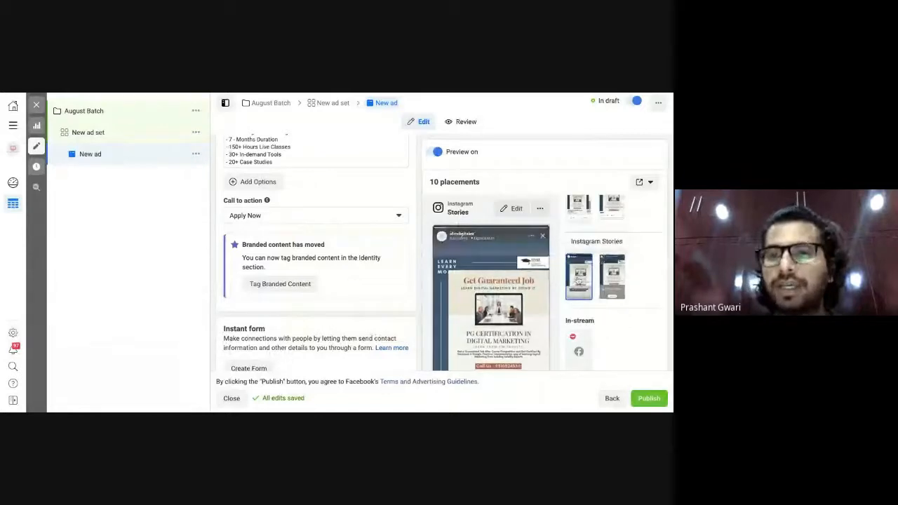
left_click(540, 209)
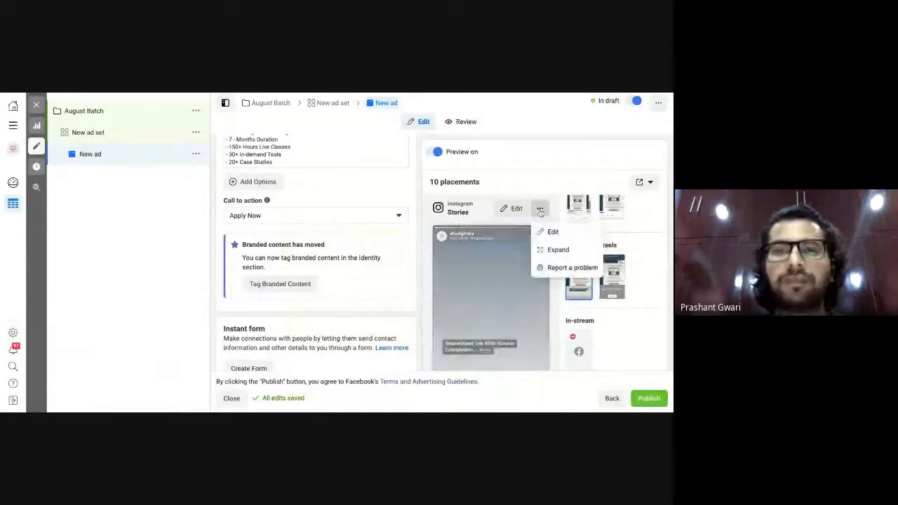
left_click(558, 250)
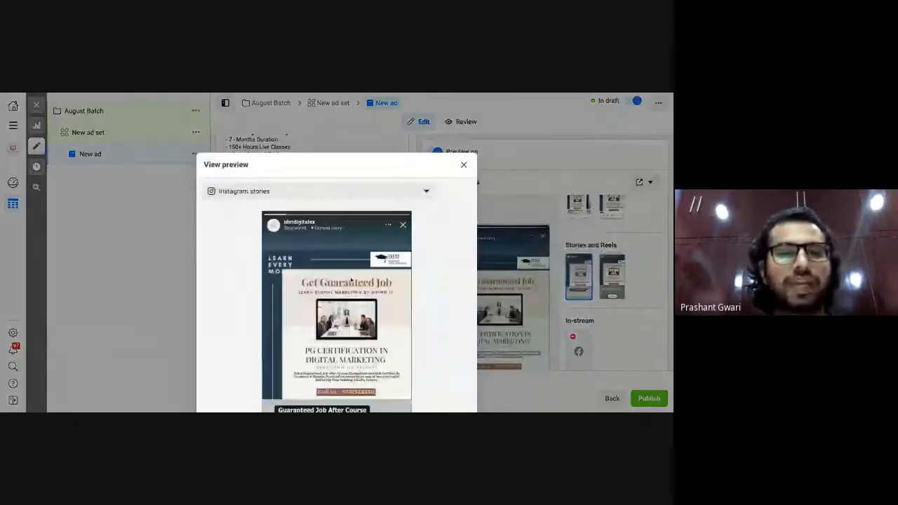
scroll(351, 279, "down", 2)
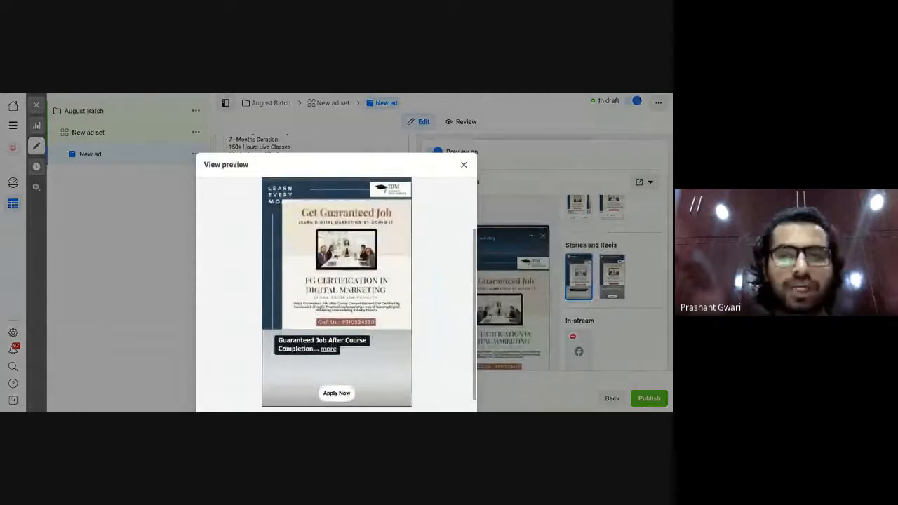
left_click(464, 164)
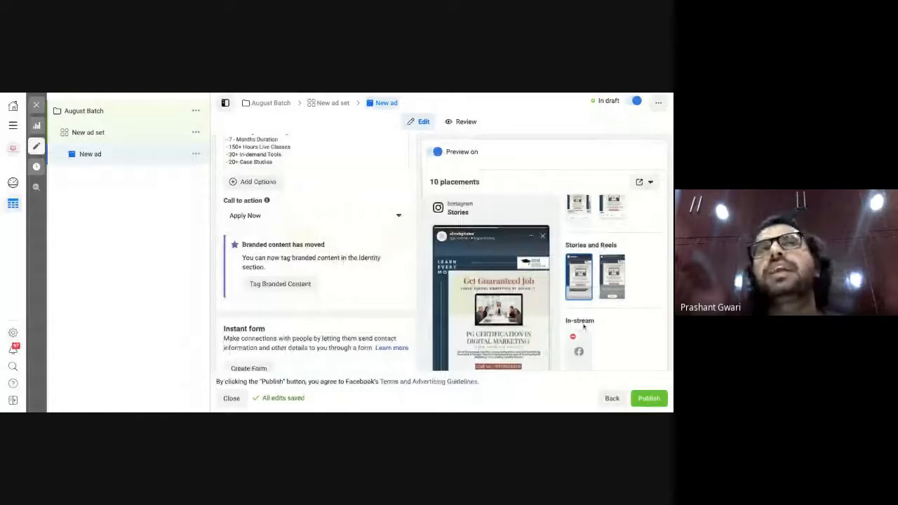
scroll(583, 325, "down", 2)
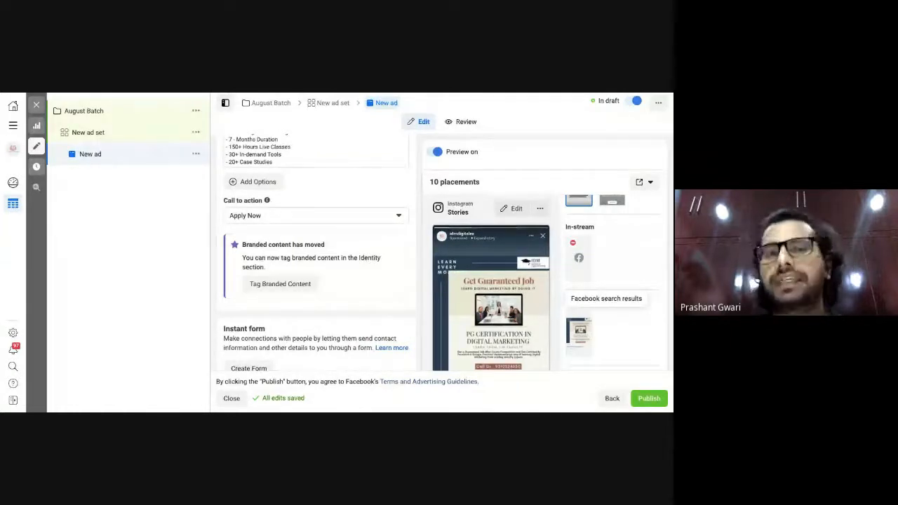
scroll(332, 319, "down", 2)
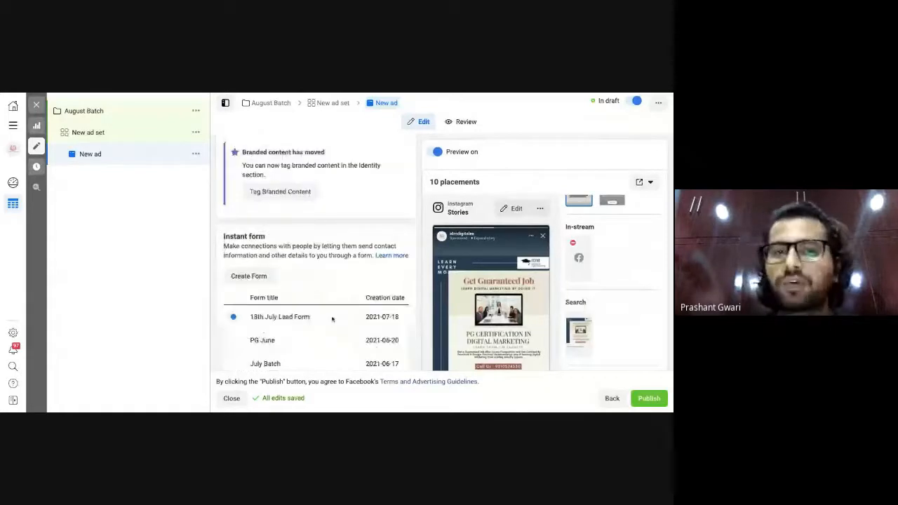
scroll(257, 218, "down", 1)
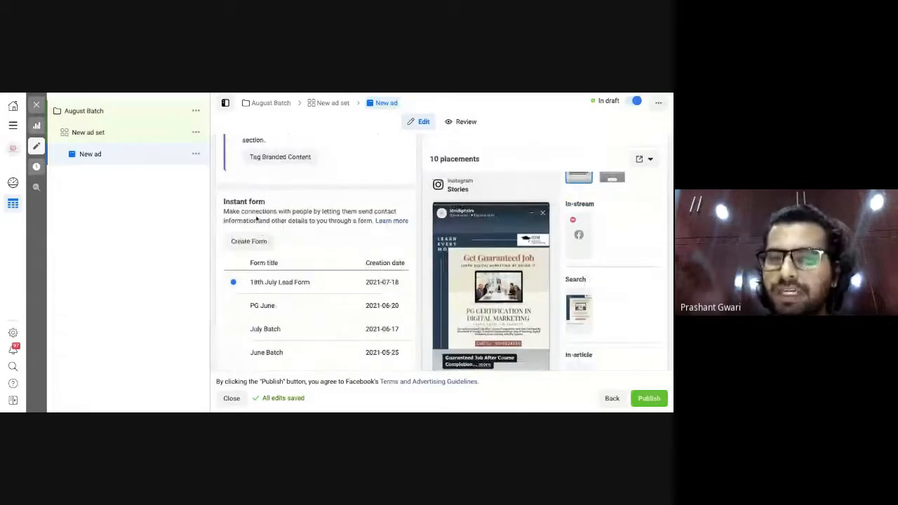
scroll(280, 356, "down", 1)
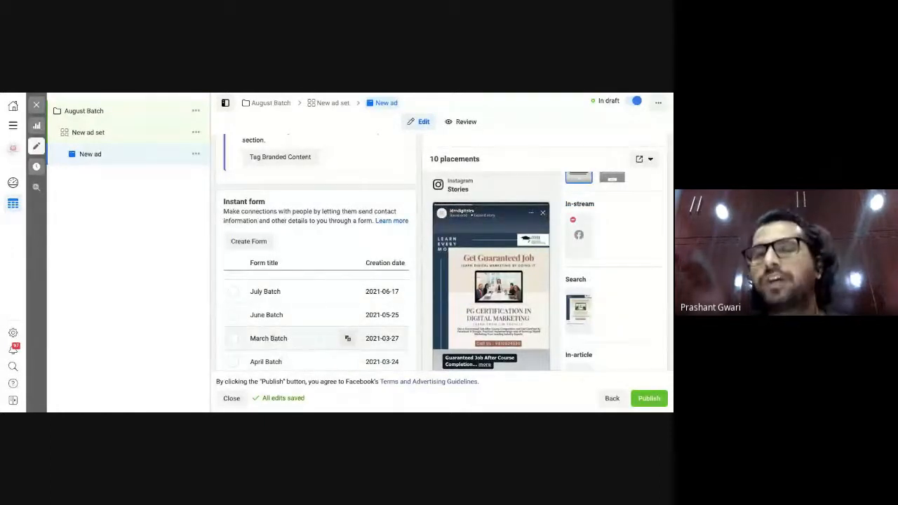
scroll(270, 337, "up", 1)
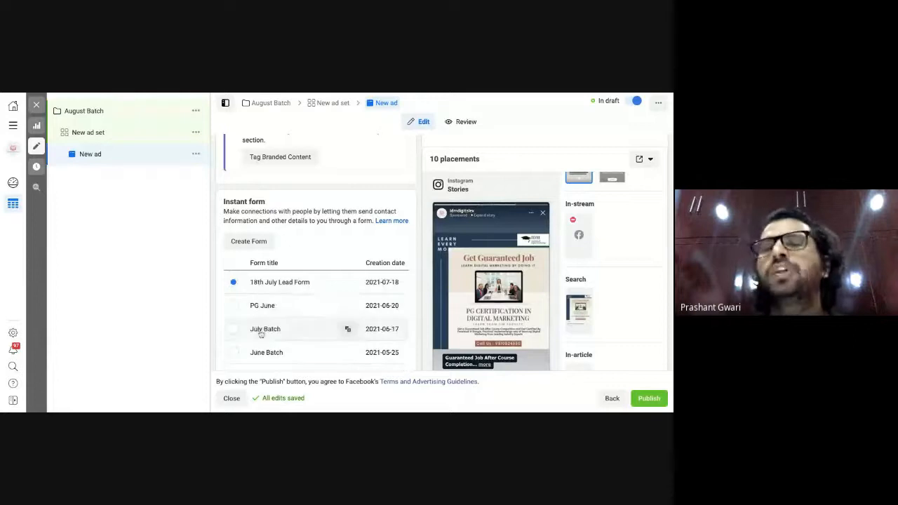
Create a new lead form and replace its default dated name with 'August Batch'.
left_click(260, 244)
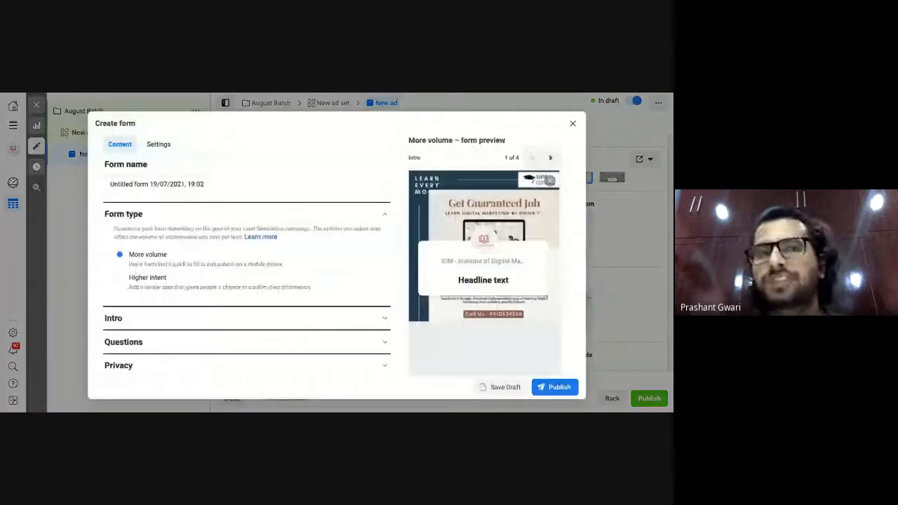
left_click(225, 183)
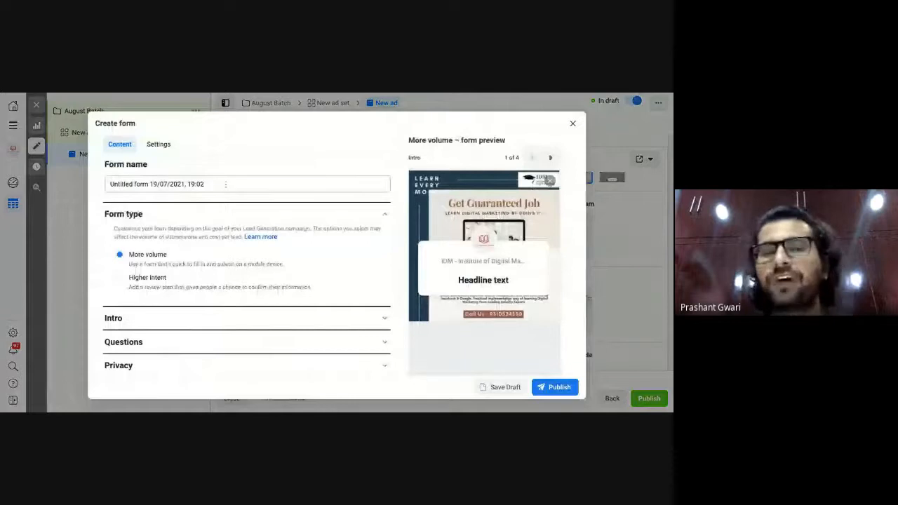
key("BackSpace")
key("BackSpace")
key("BackSpace")
key("BackSpace")
key("BackSpace")
key("BackSpace")
key("BackSpace")
key("BackSpace")
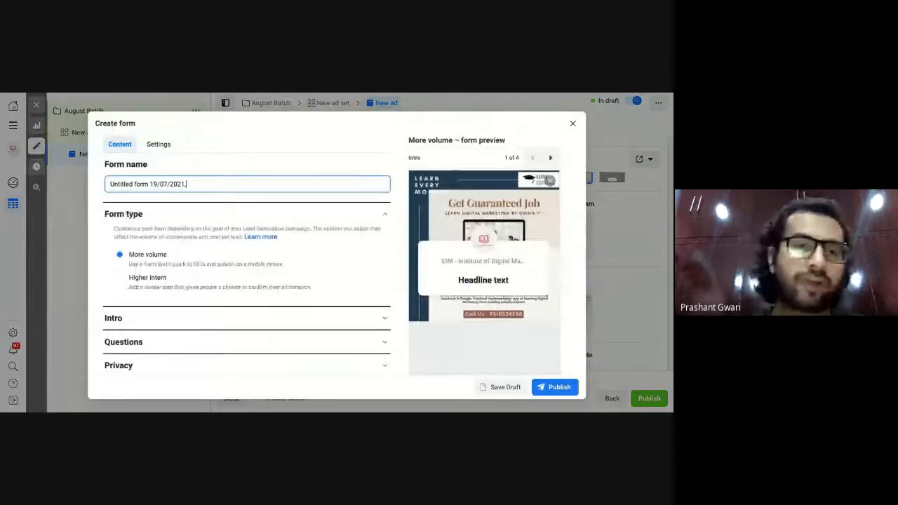
key("BackSpace")
key("BackSpace")
key("BackSpace")
key("BackSpace")
key("BackSpace")
key("BackSpace")
key("BackSpace")
key("BackSpace")
key("BackSpace")
key("BackSpace")
key("BackSpace")
key("BackSpace")
key("BackSpace")
key("BackSpace")
key("BackSpace")
key("BackSpace")
key("BackSpace")
key("BackSpace")
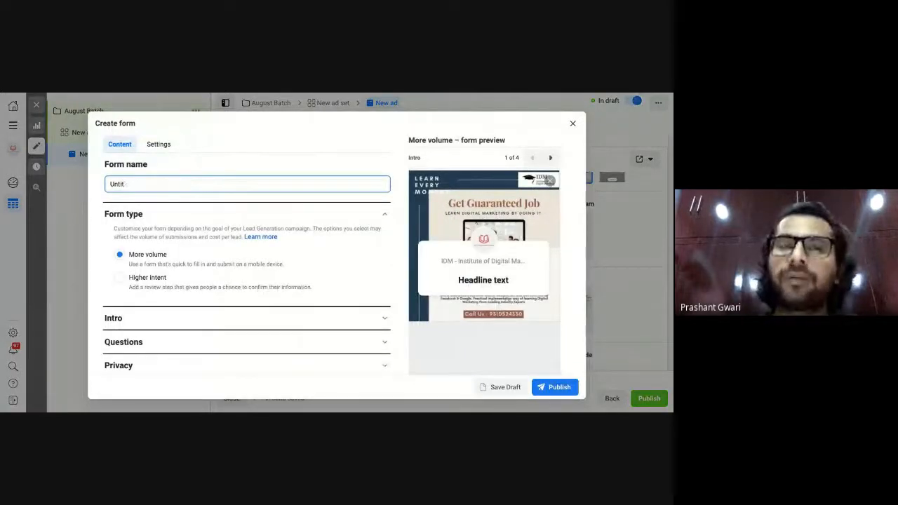
key("BackSpace")
key("BackSpace")
key("BackSpace")
key("BackSpace")
key("BackSpace")
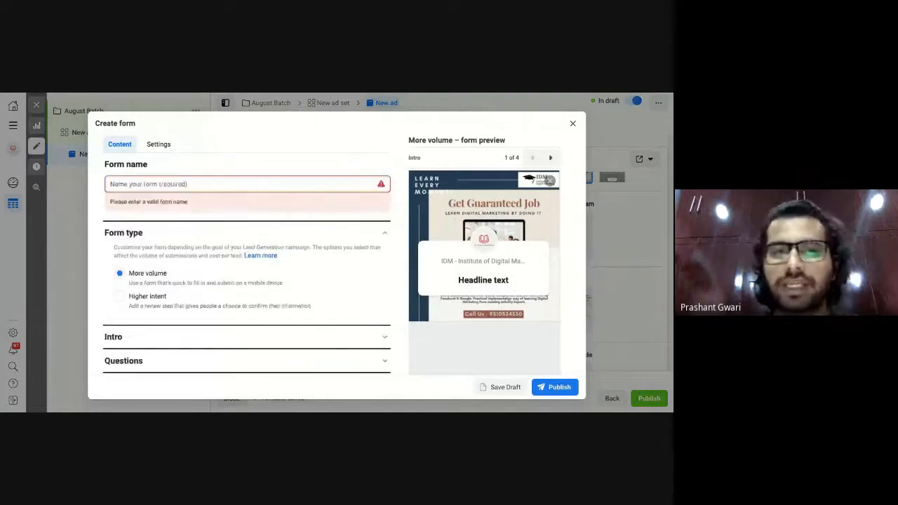
type("Augus")
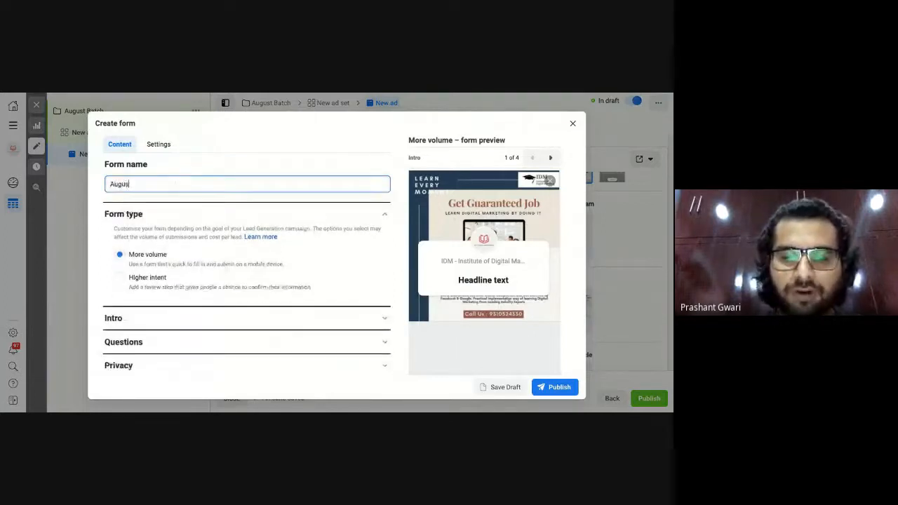
type("t Bat")
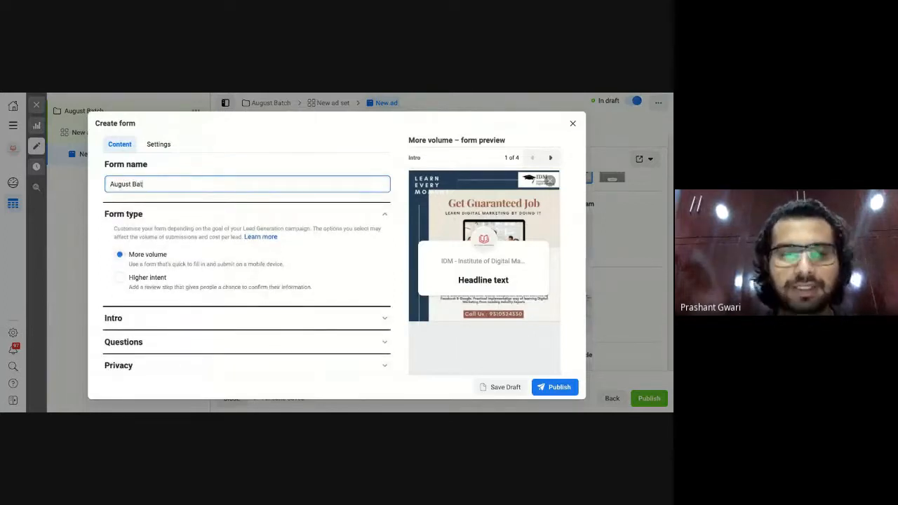
type("ch")
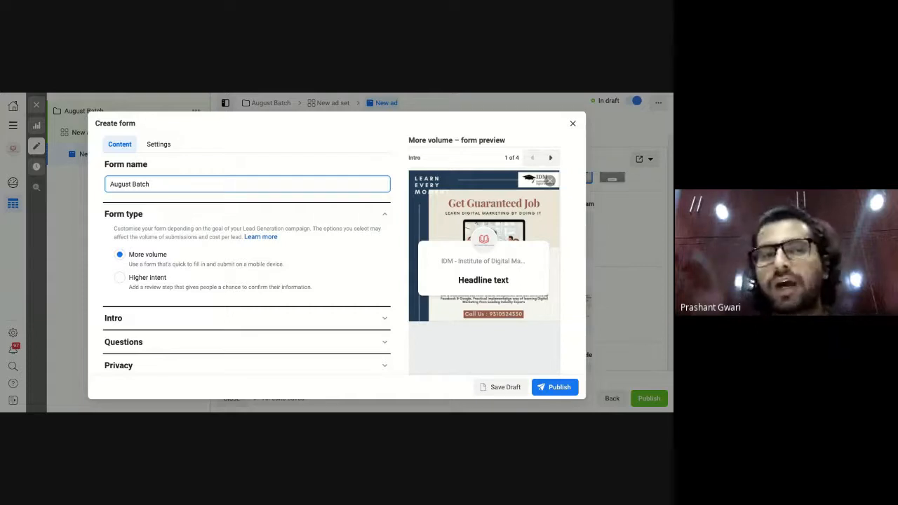
Open the form's Intro settings, try Use uploaded image, then revert to the ad's image background.
scroll(146, 272, "down", 1)
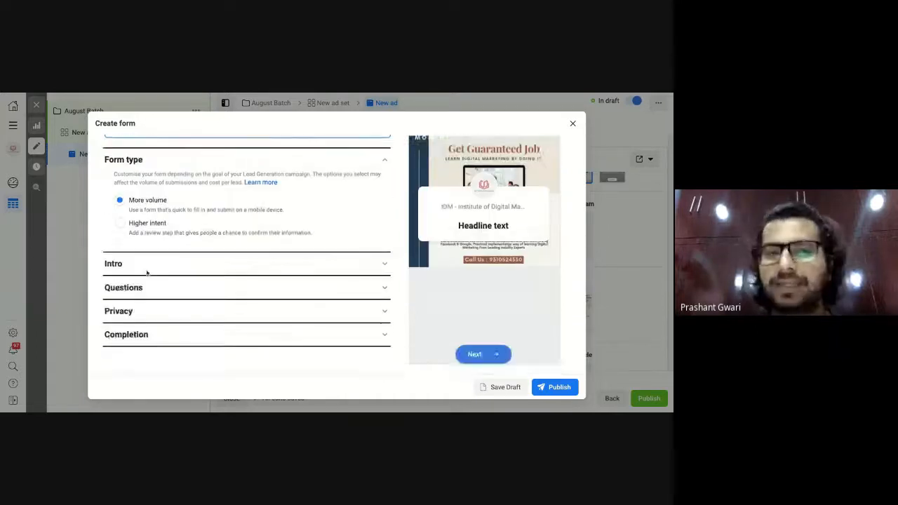
left_click(146, 270)
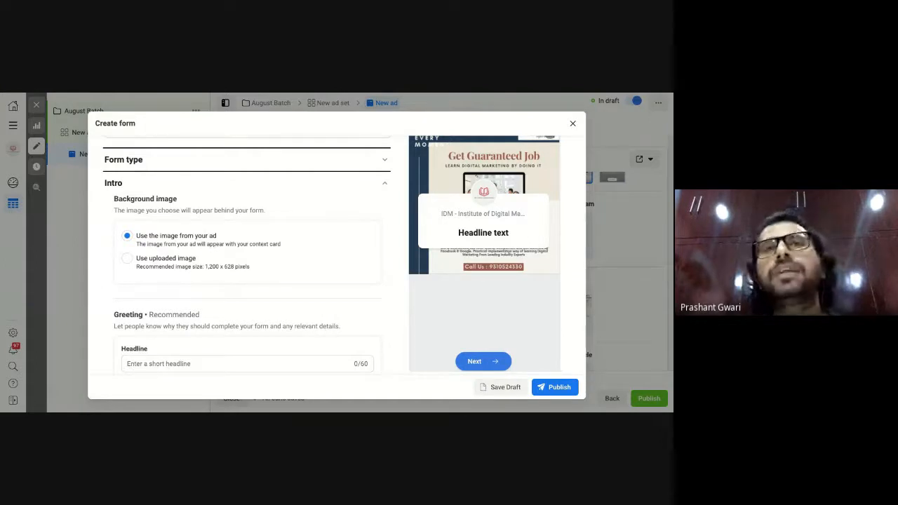
left_click(127, 259)
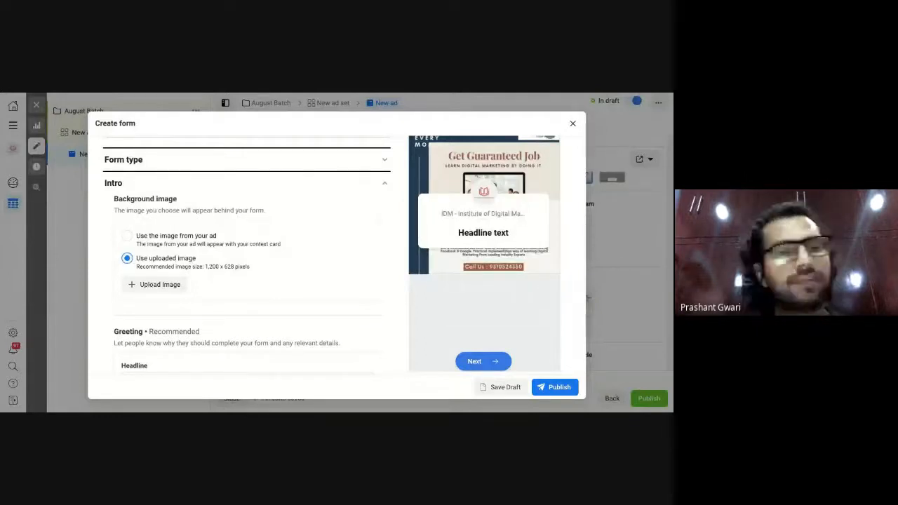
left_click(127, 237)
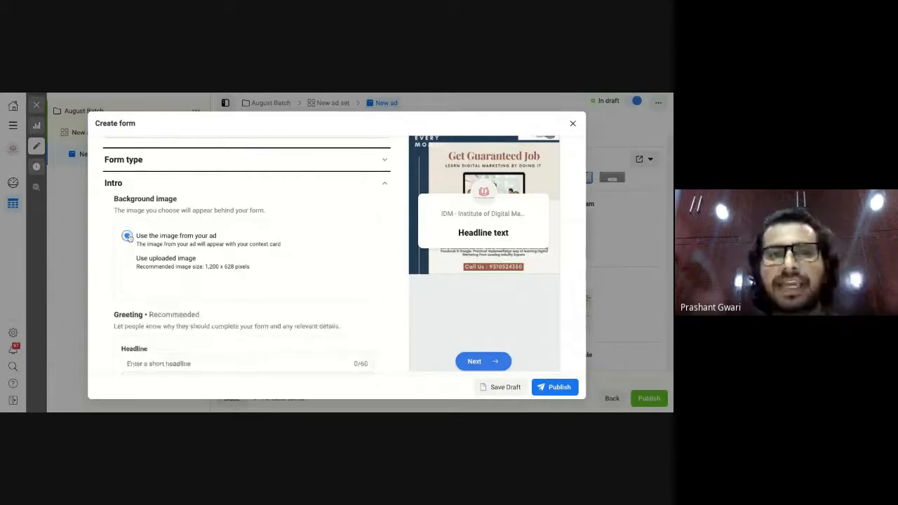
scroll(255, 313, "down", 2)
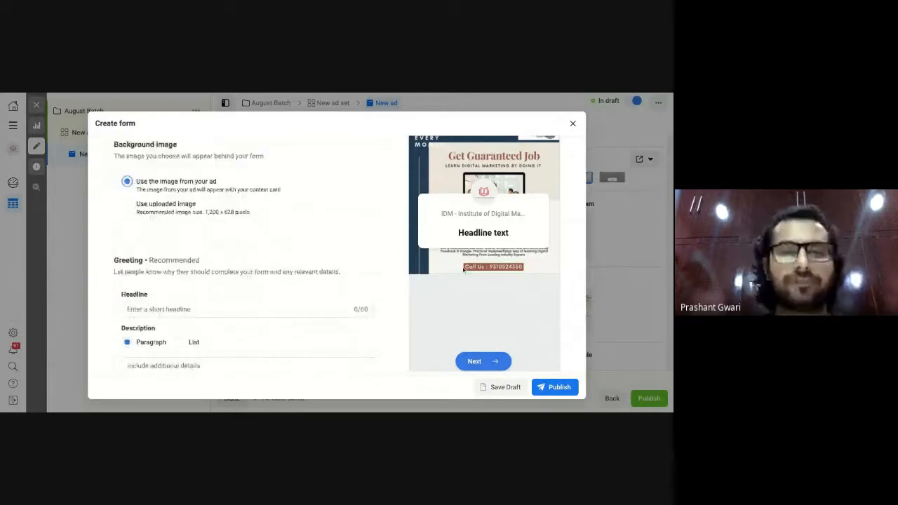
Set the greeting headline to 'PG Certification In Digital Marketing'.
left_click(245, 309)
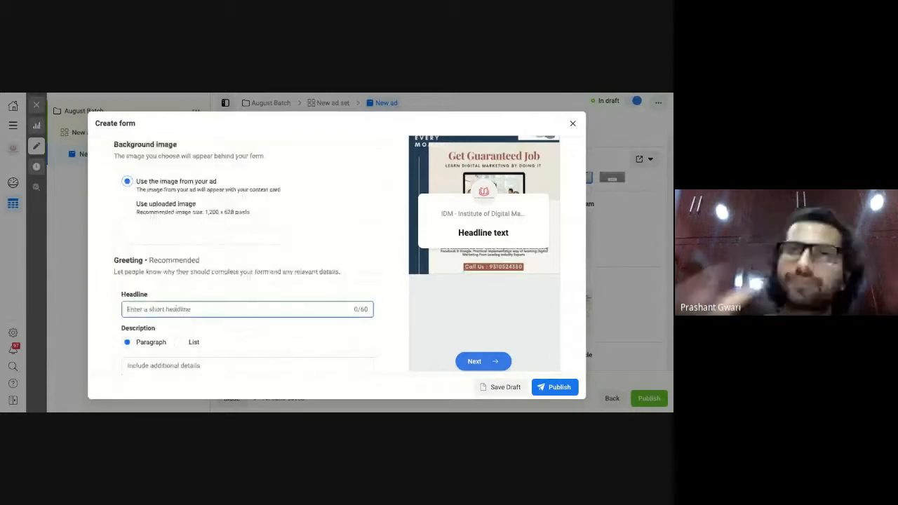
type("Pg")
key("BackSpace")
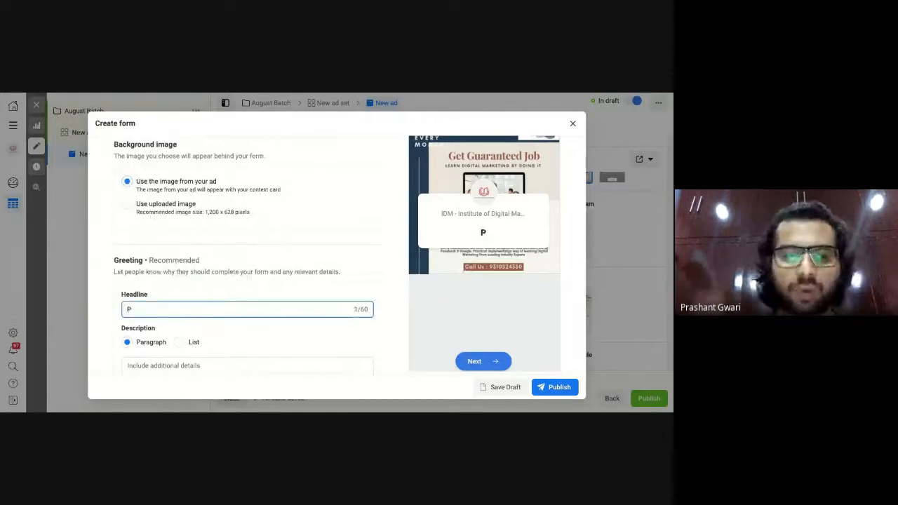
type("G Cer")
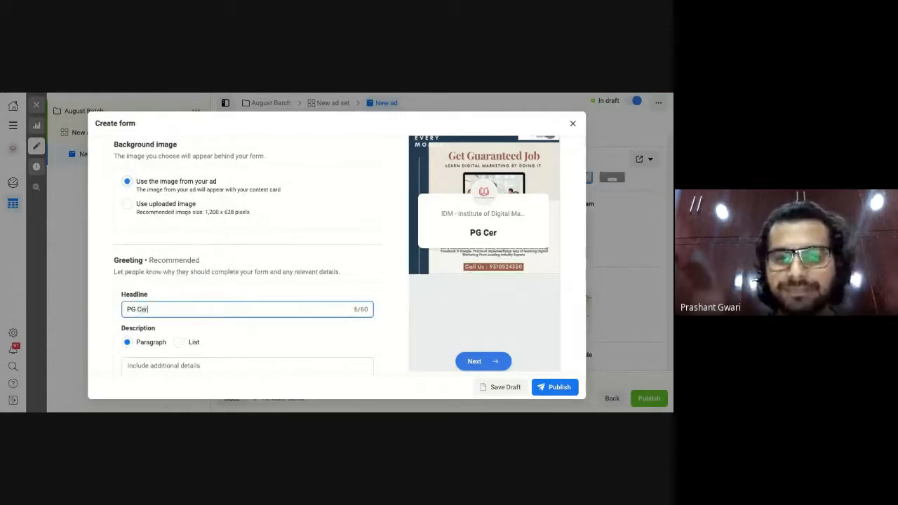
type("tification I")
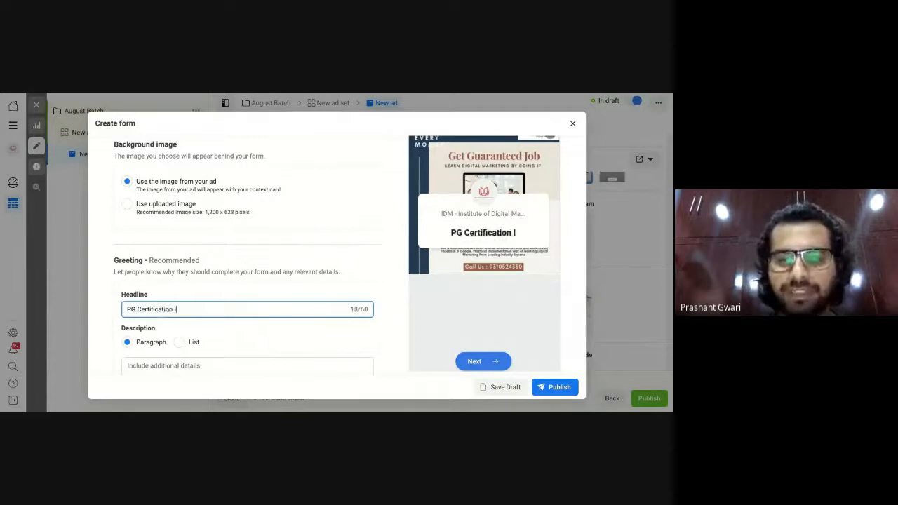
type("n Digital M")
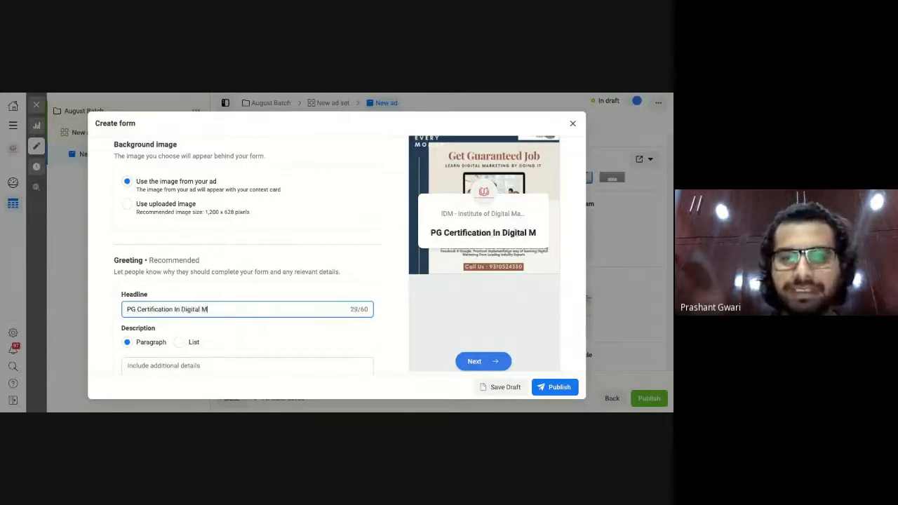
type("arketing")
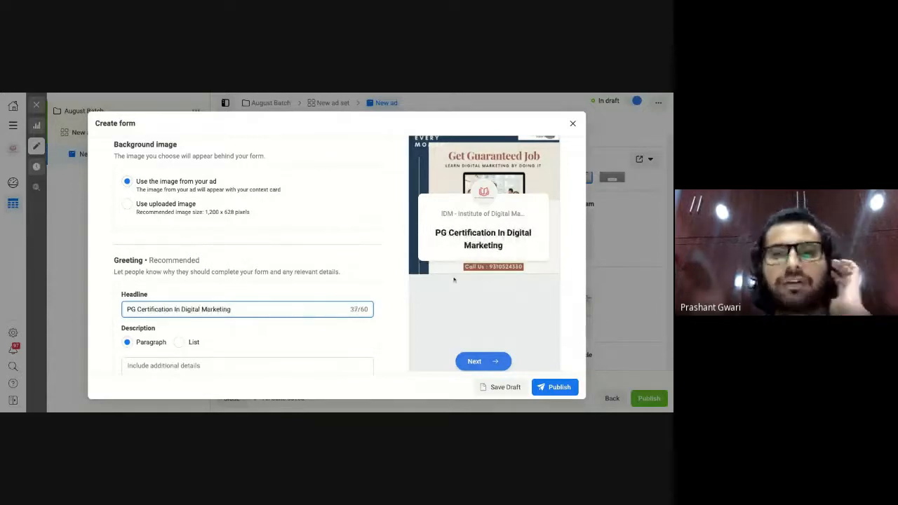
scroll(464, 276, "down", 1)
scroll(465, 275, "down", 2)
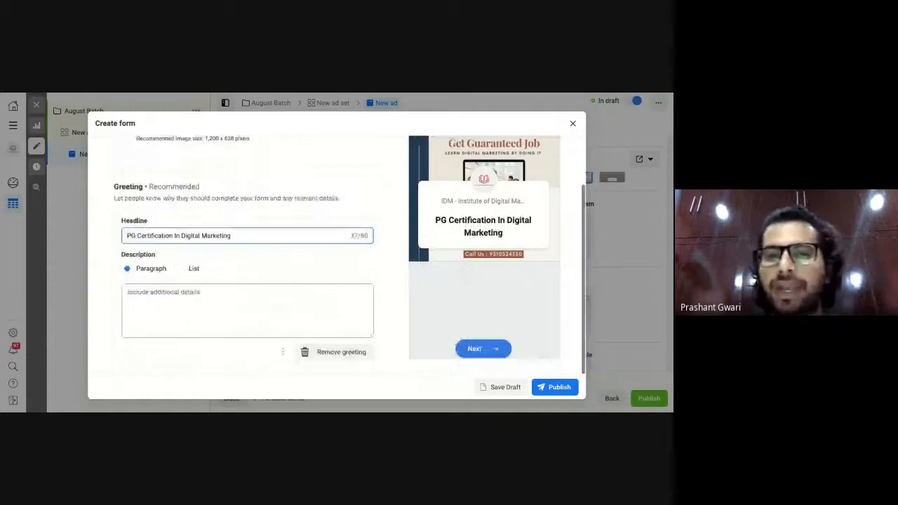
scroll(281, 323, "down", 1)
Paste the five-line course bullet list into the greeting Description.
left_click(279, 301)
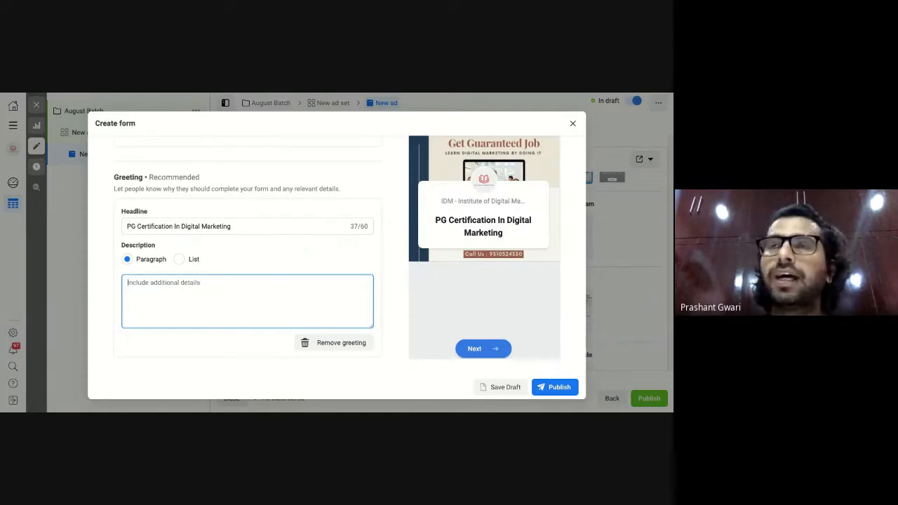
type("- Online Digital Marketing Course - 7 - Months Duration - 150+ Hours Live Classes - 30+ In-demand Tools - 20+ Case Studies")
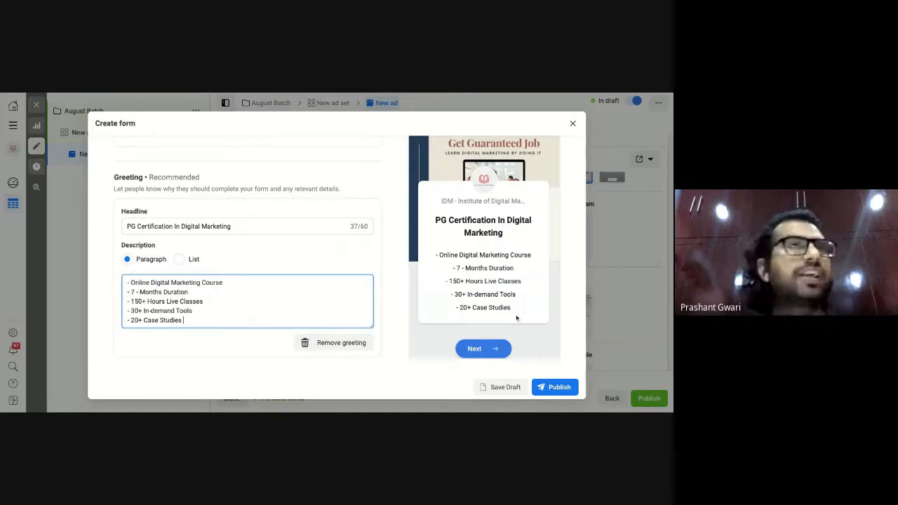
scroll(209, 279, "down", 1)
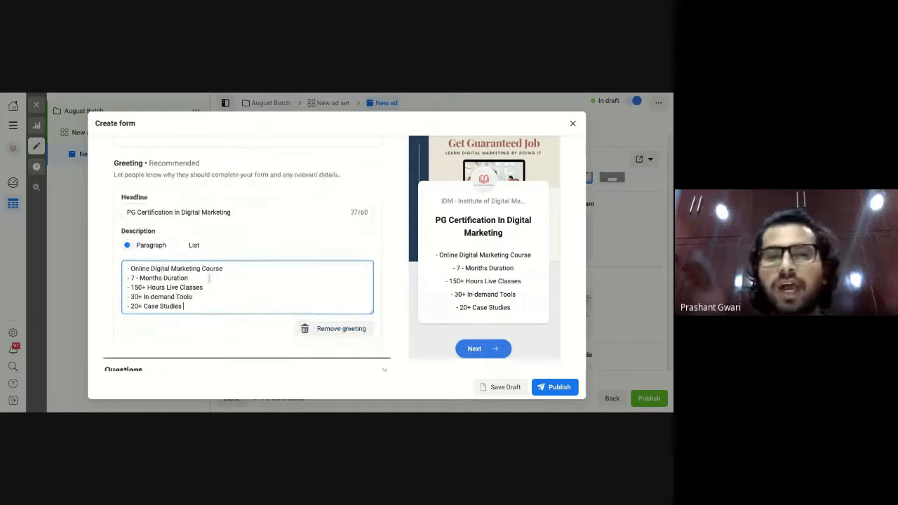
scroll(210, 295, "down", 2)
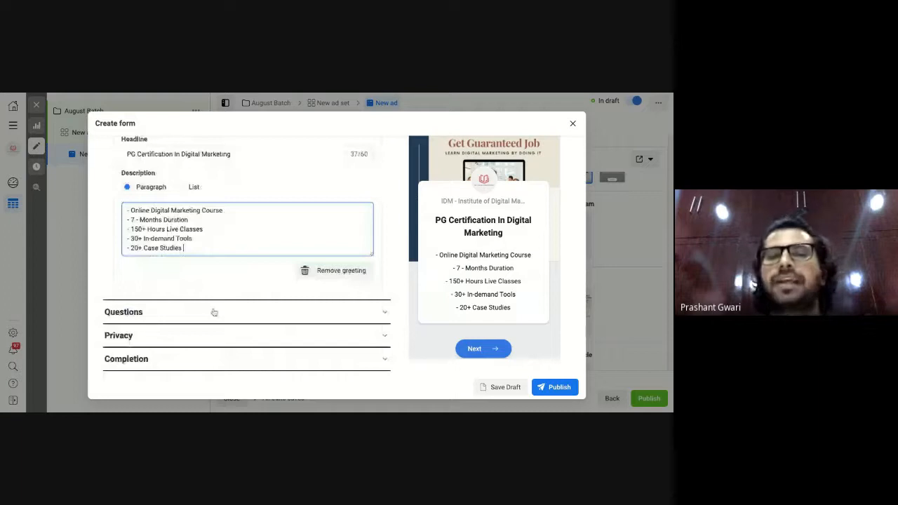
left_click(214, 312)
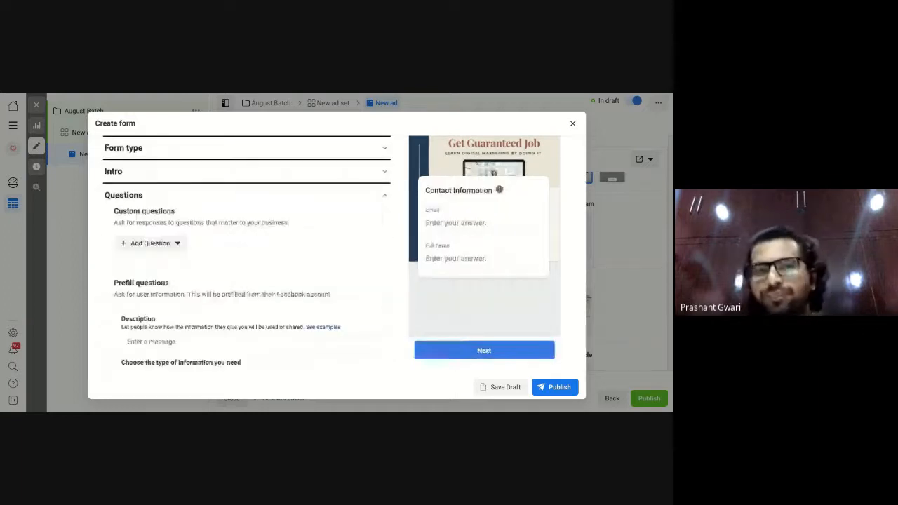
Enter 'Fill Your Details :' as the prefill questions description, fixing the typos.
scroll(215, 315, "down", 2)
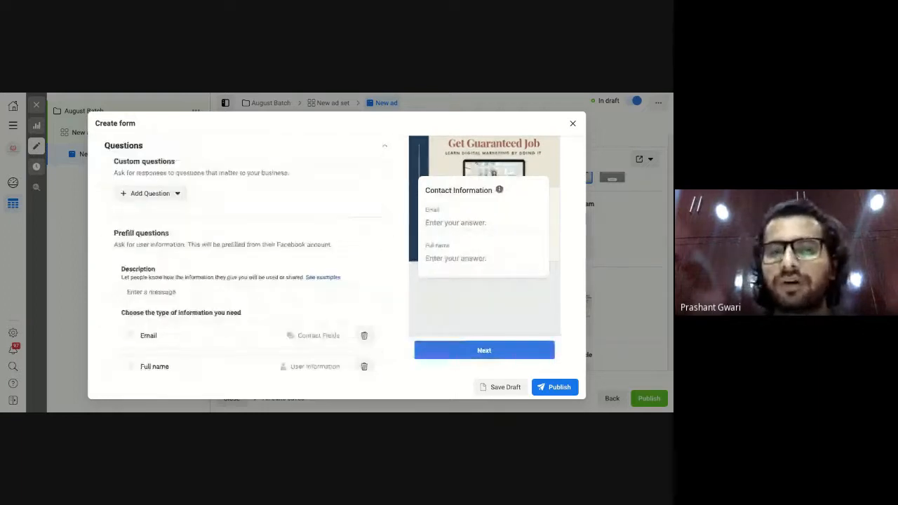
left_click(194, 291)
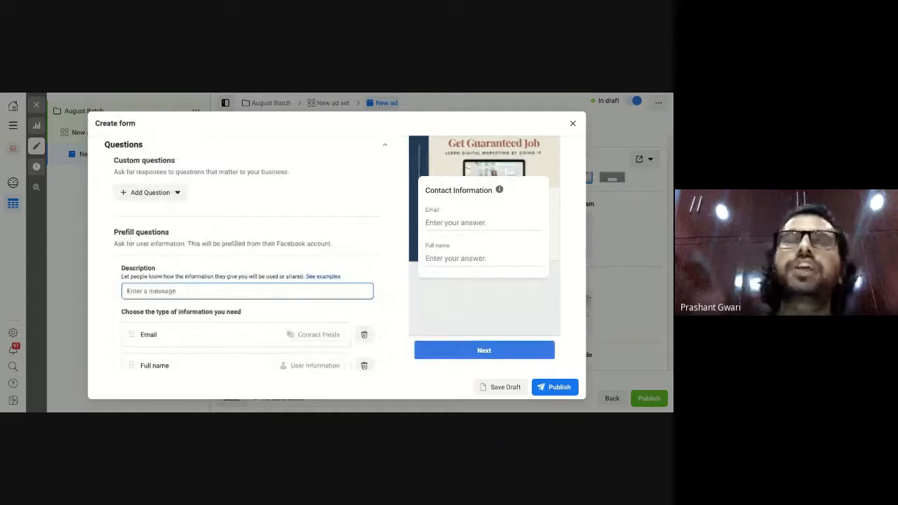
type("Fill")
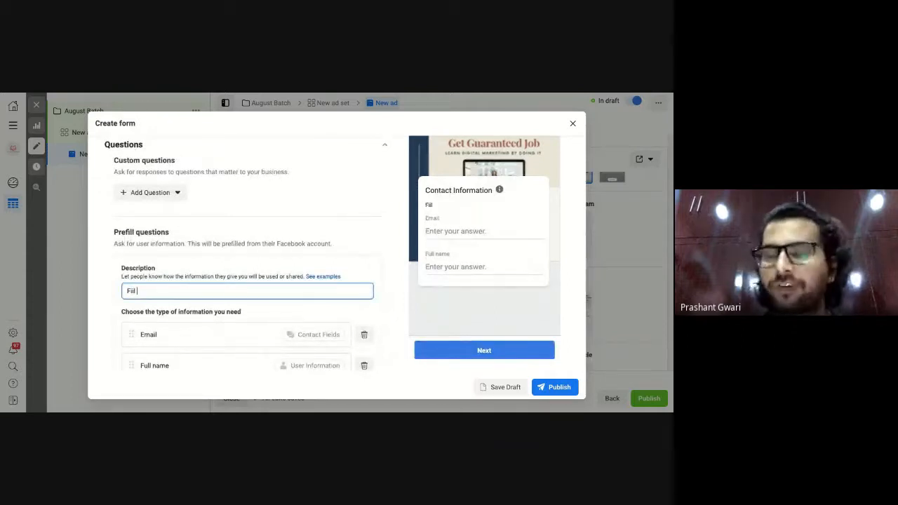
type(" Your")
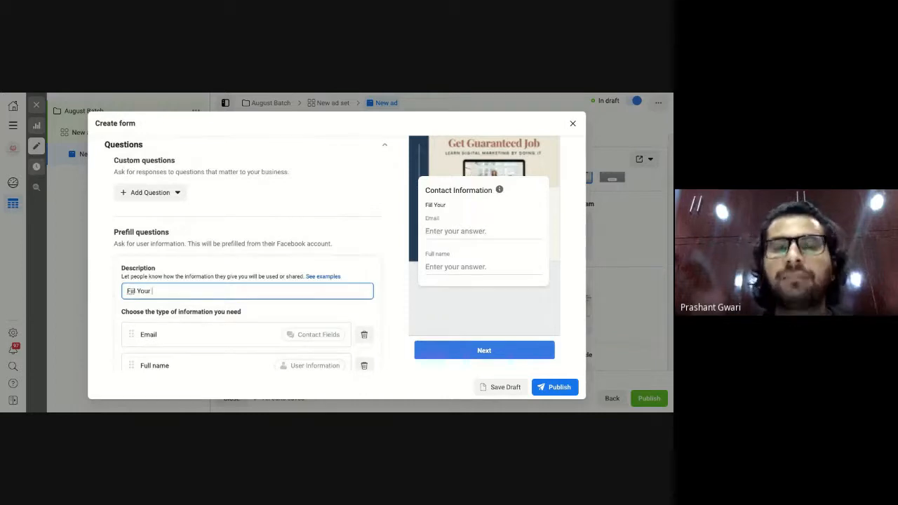
type(" Deatil")
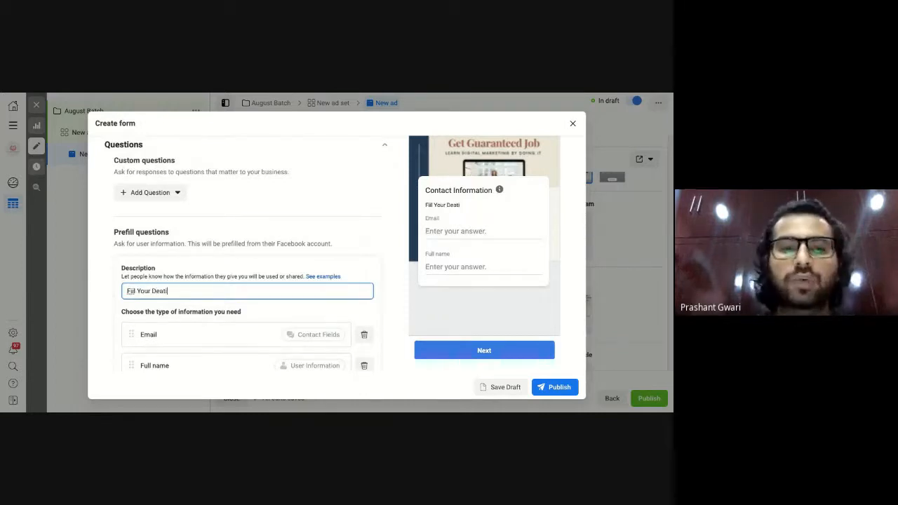
key("BackSpace")
key("BackSpace")
key("BackSpace")
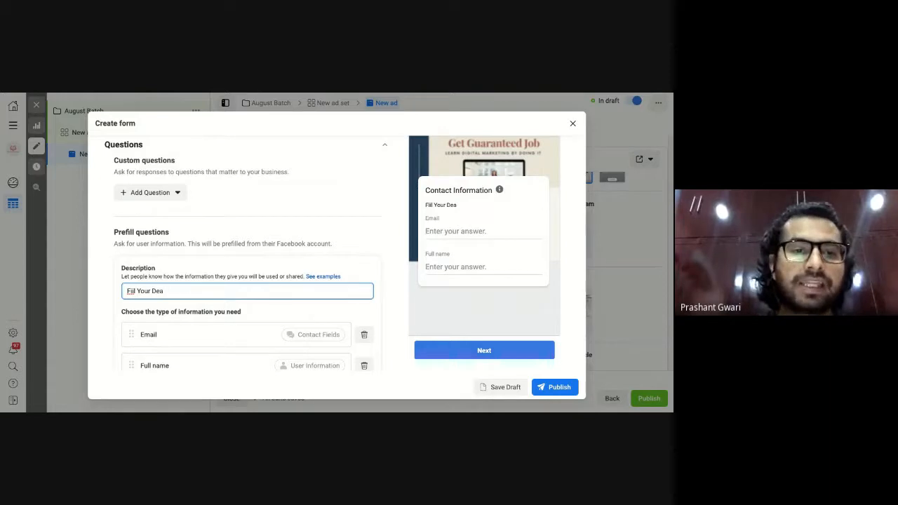
type("tails :")
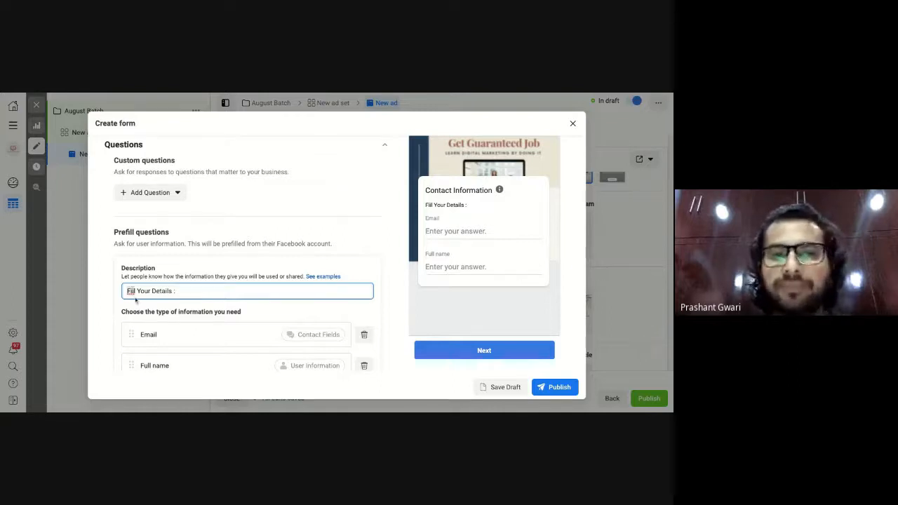
key("BackSpace")
key("BackSpace")
key("BackSpace")
key("BackSpace")
key("BackSpace")
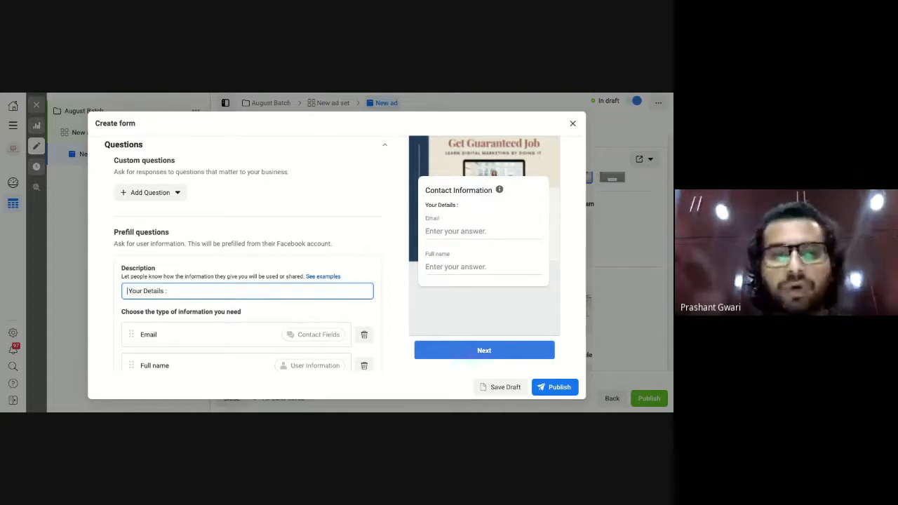
type("Fill")
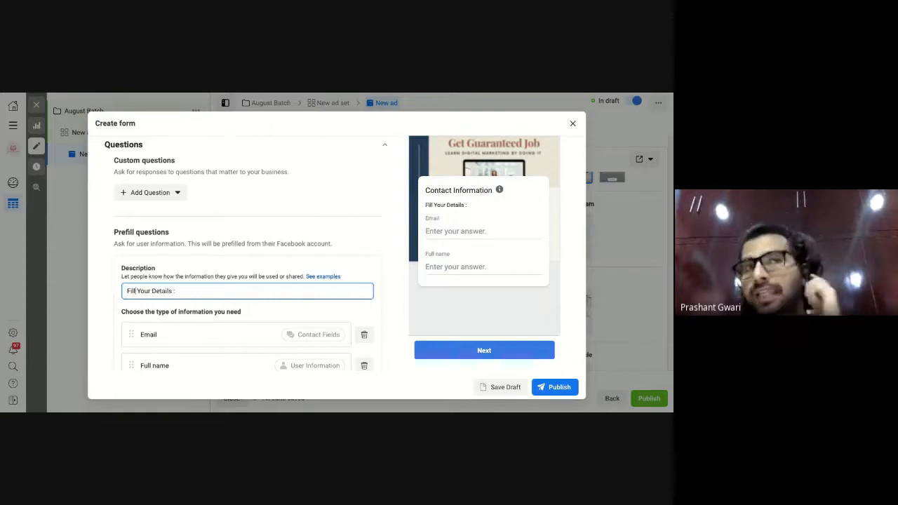
scroll(205, 248, "down", 5)
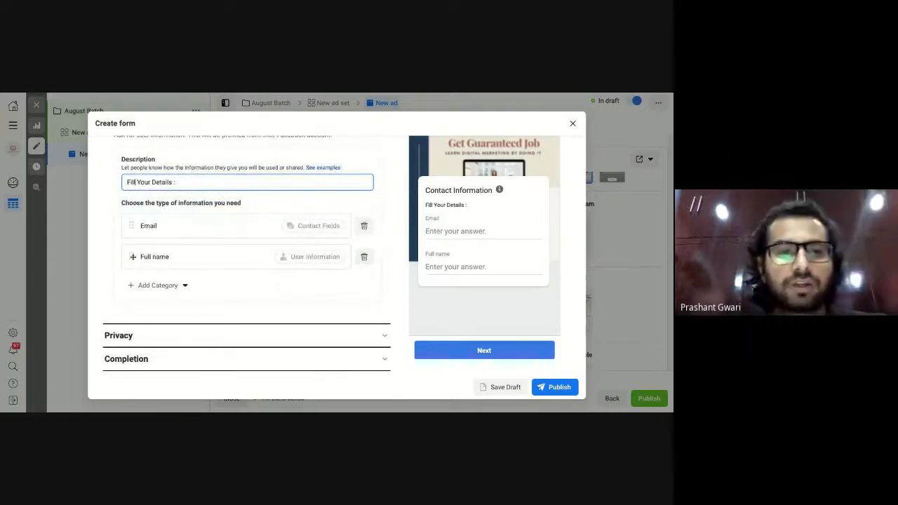
Move Full name above Email and add a Phone number contact question.
left_click_drag(131, 256, 131, 225)
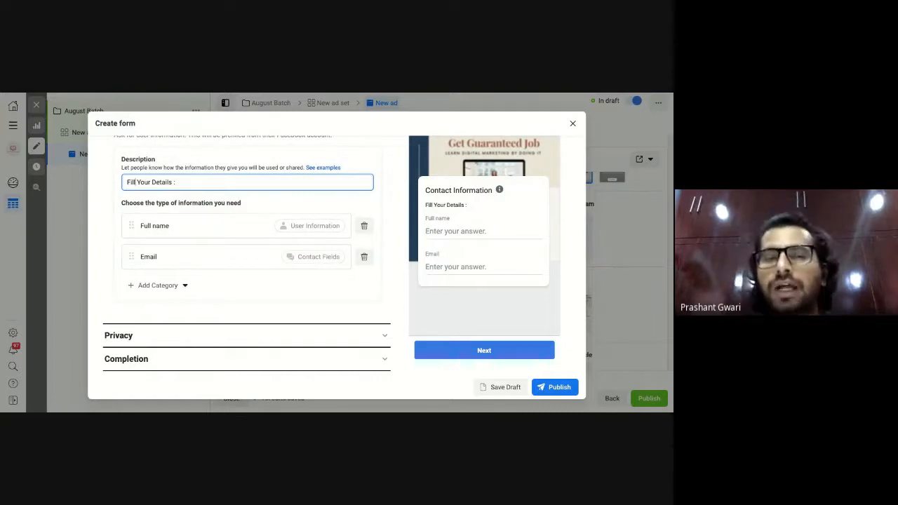
left_click(161, 288)
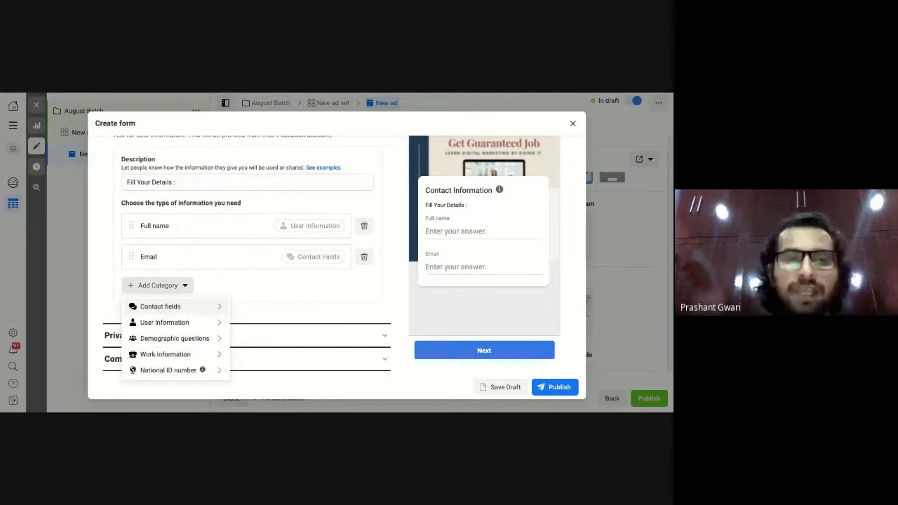
mouse_move(164, 313)
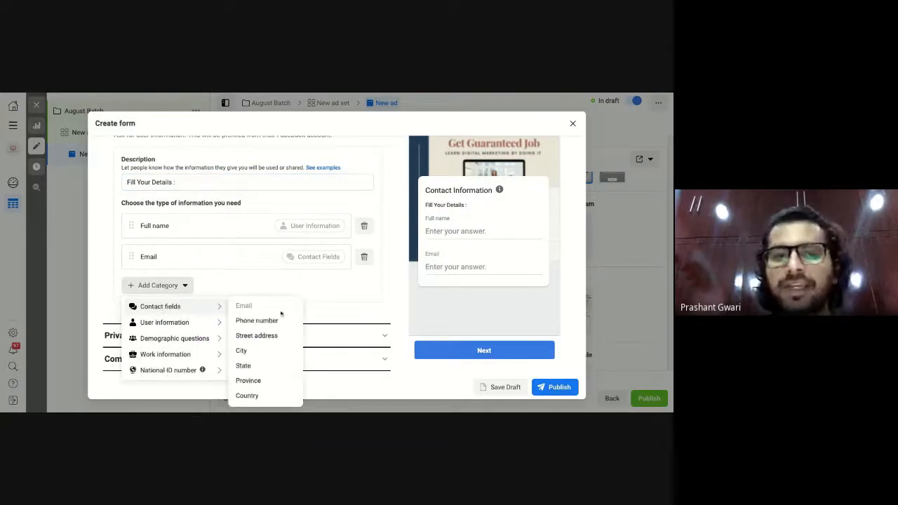
left_click(271, 322)
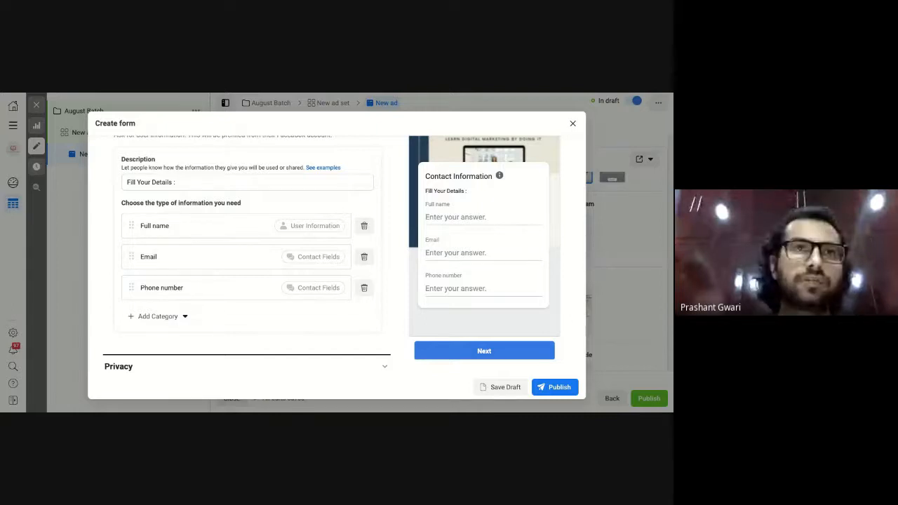
left_click(172, 317)
mouse_move(214, 337)
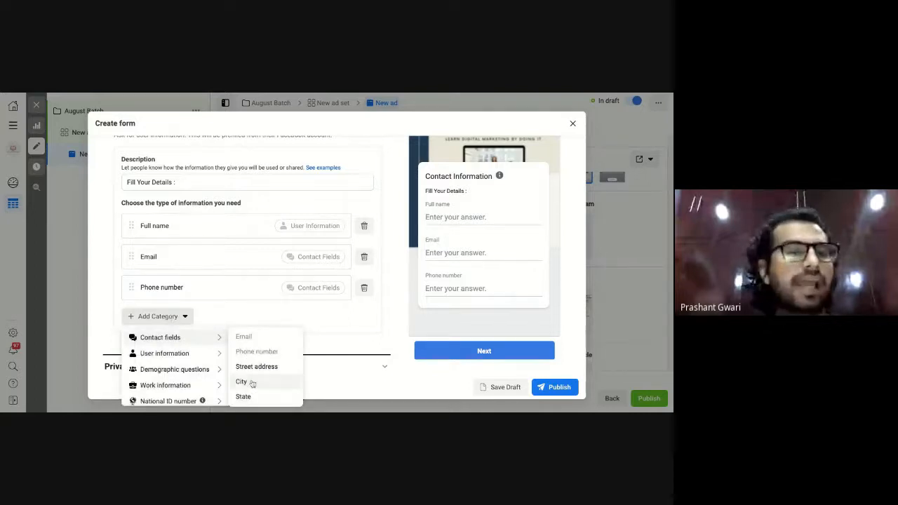
left_click(242, 381)
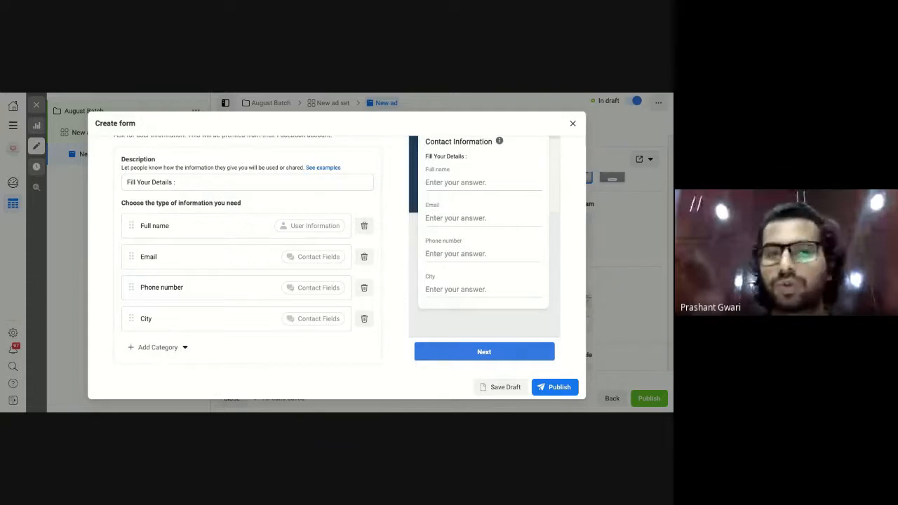
left_click(159, 346)
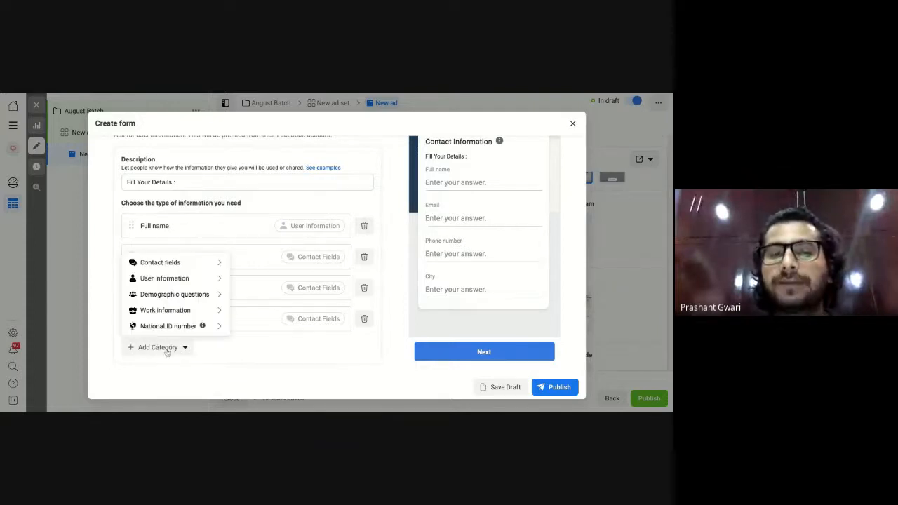
mouse_move(174, 286)
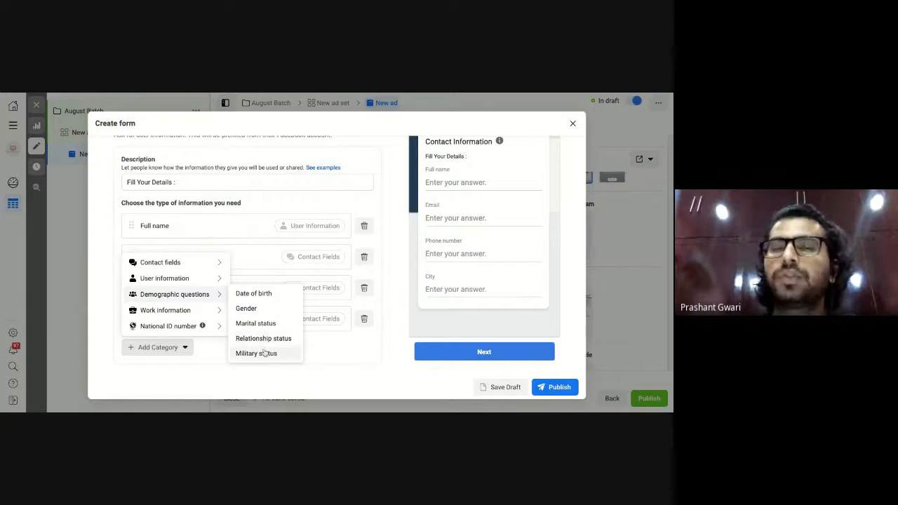
mouse_move(167, 313)
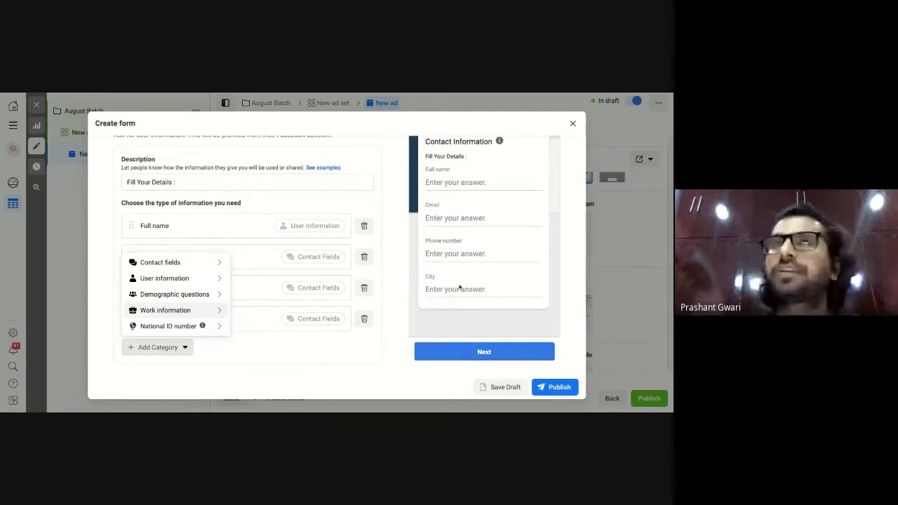
left_click(364, 319)
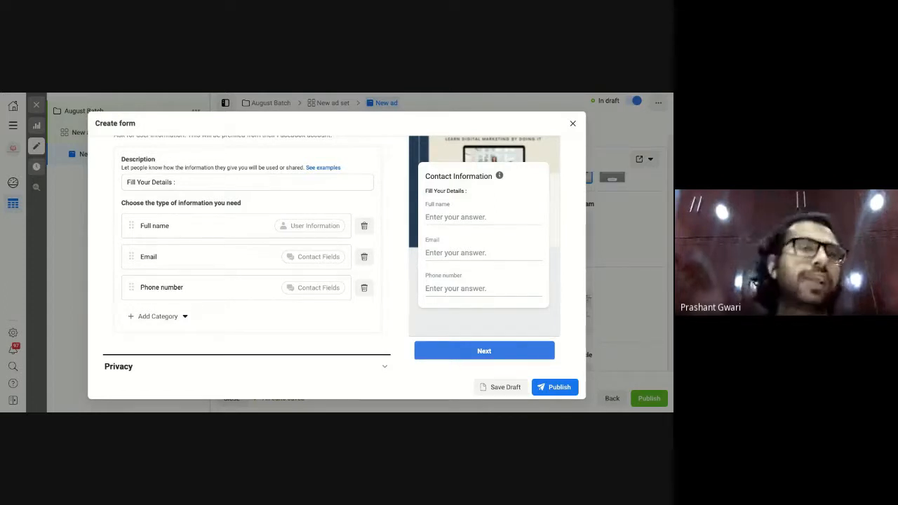
scroll(265, 293, "up", 3)
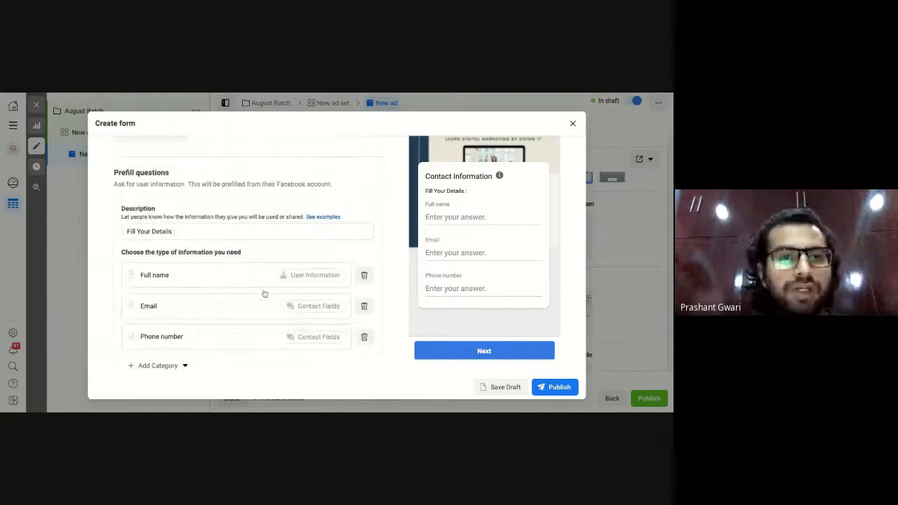
Add a multiple-choice question worded 'When do you want to join ?'.
scroll(265, 294, "up", 2)
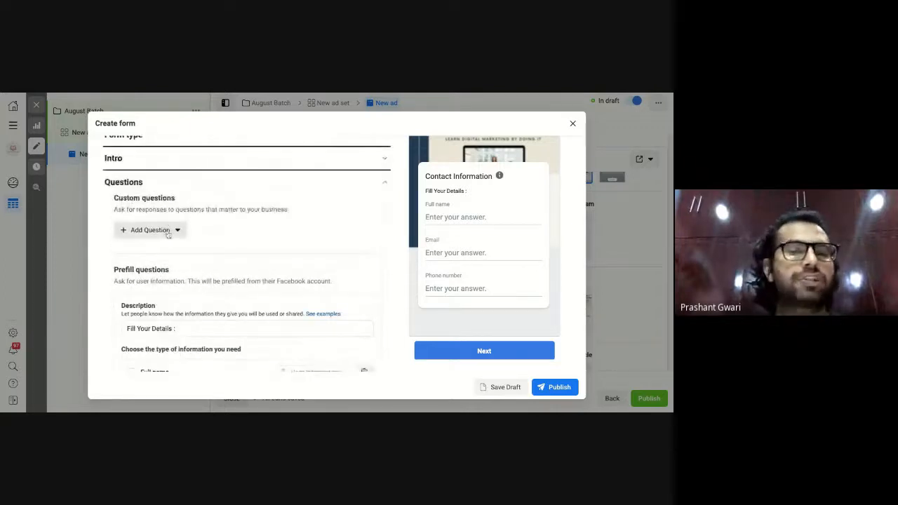
left_click(169, 232)
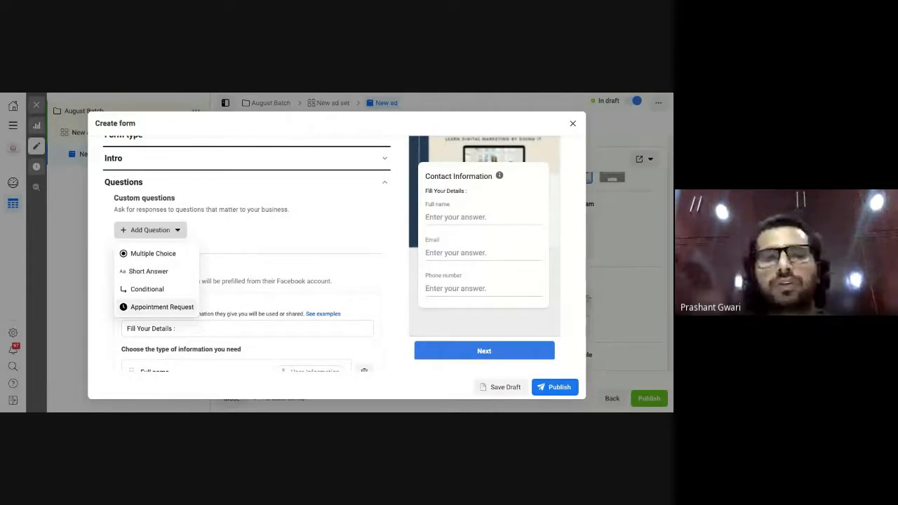
left_click(153, 254)
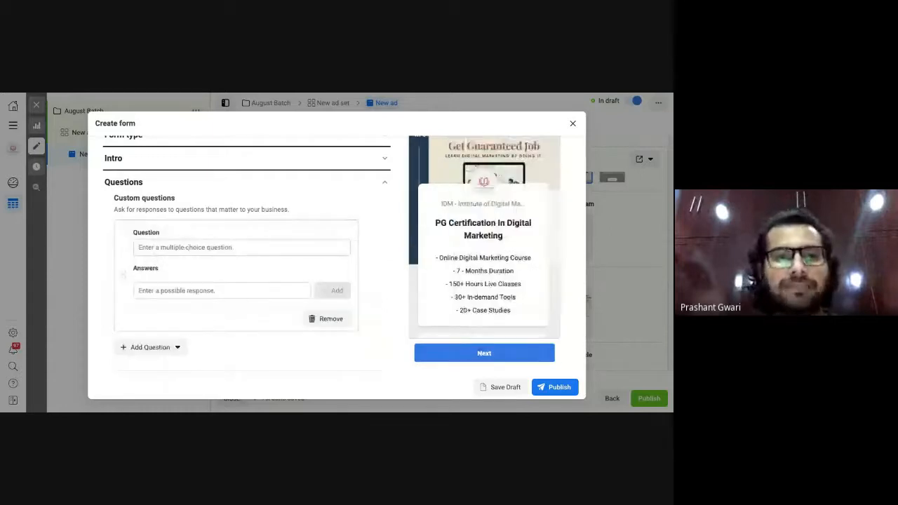
left_click(186, 247)
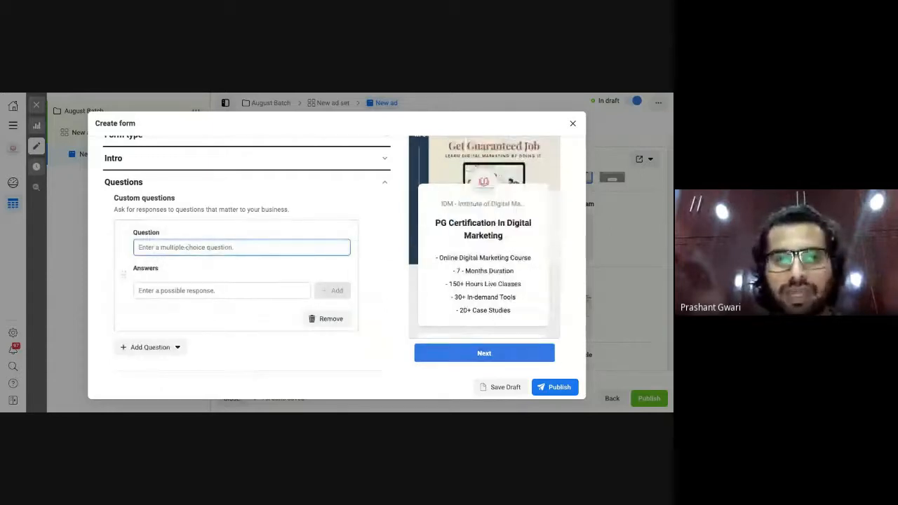
type("When")
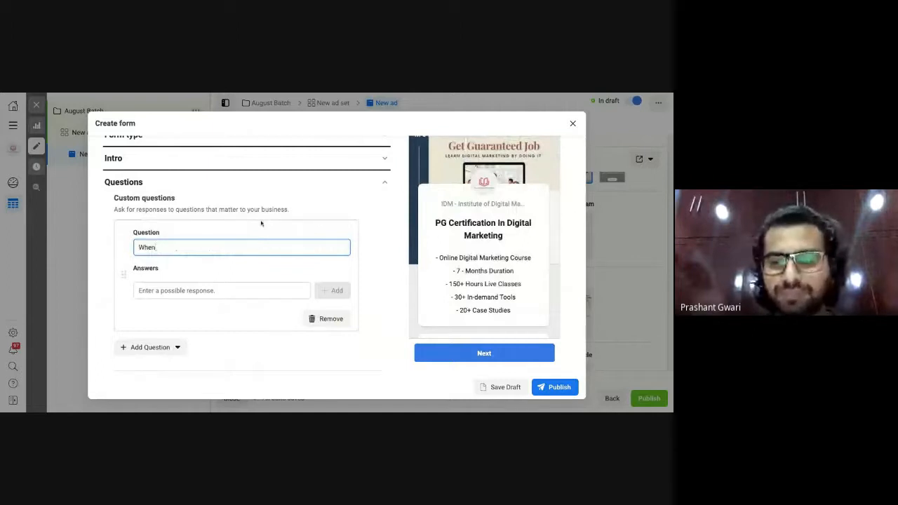
type(" do you wan")
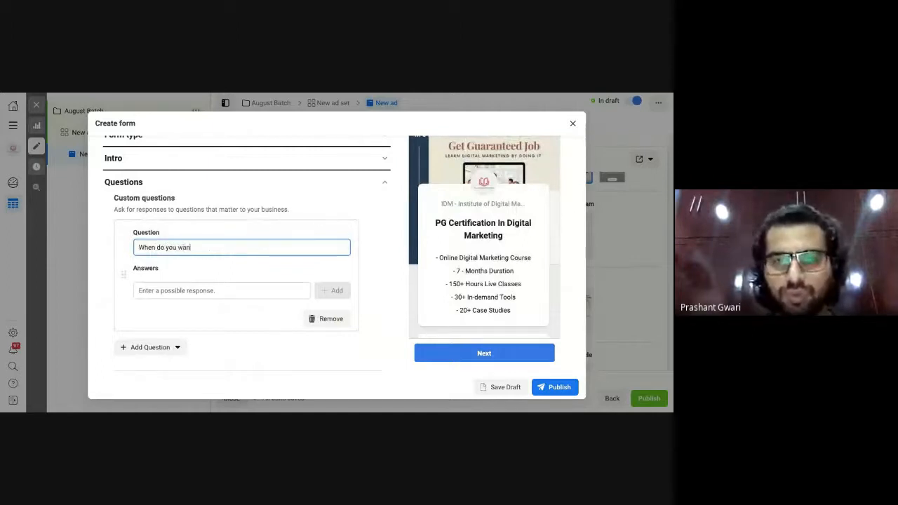
type("t to jo")
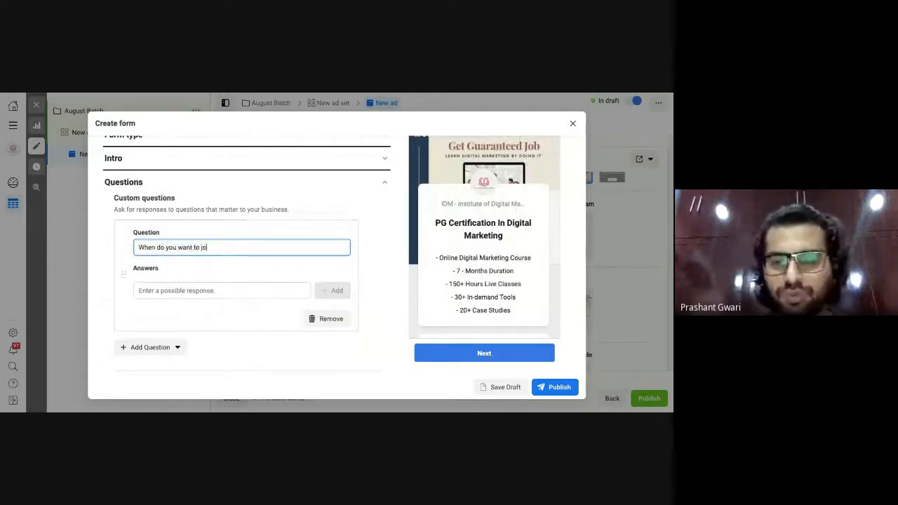
type("in ")
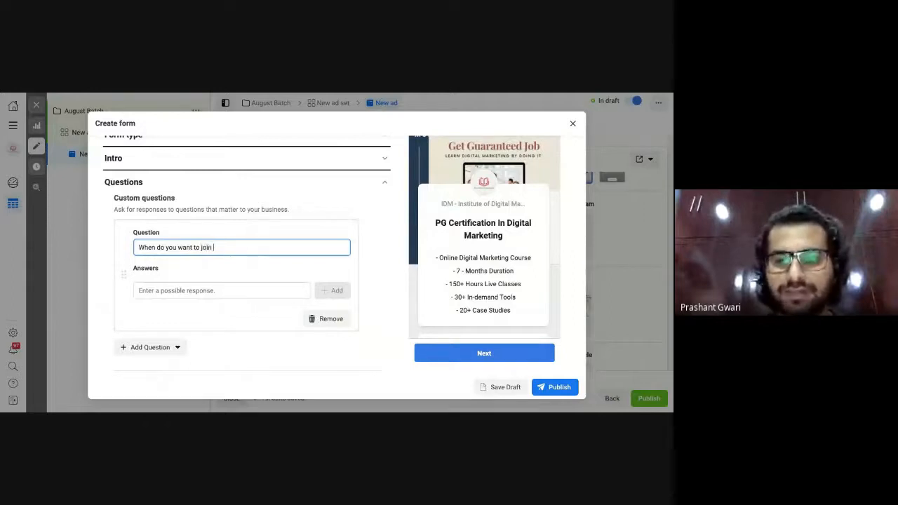
type("?")
Add the answers Immediately and After 15 days.
left_click(229, 296)
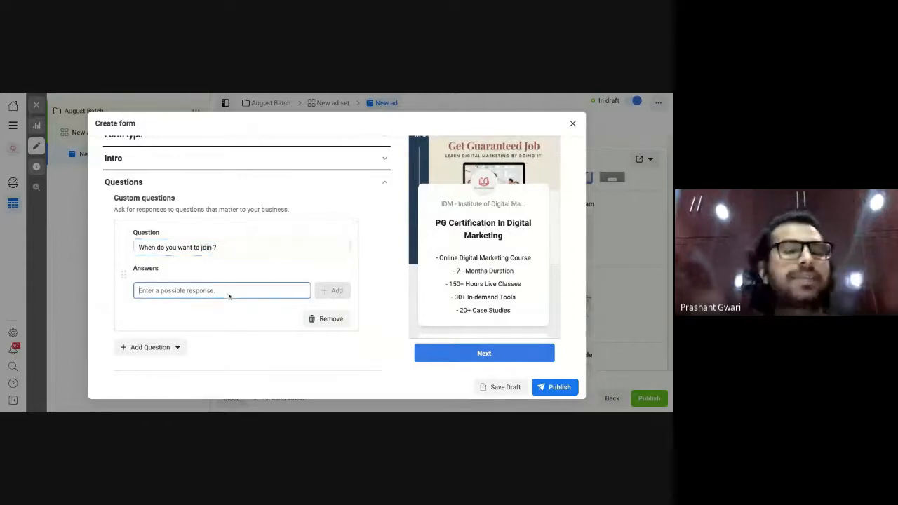
type("Im")
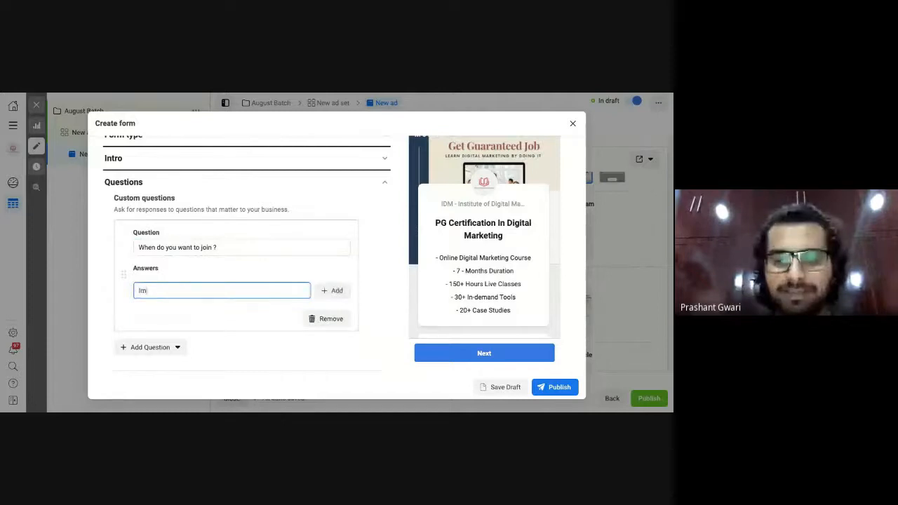
type("medietly")
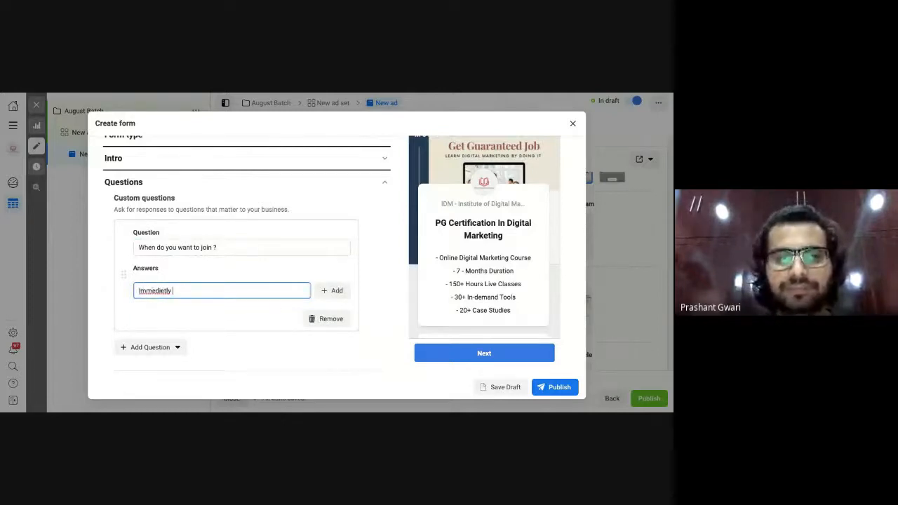
double_click(153, 290)
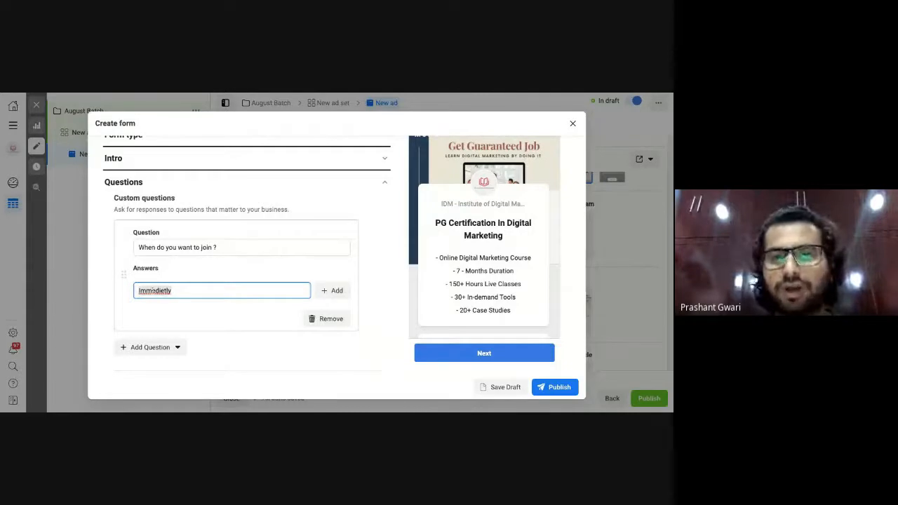
type("Immediately")
key("Return")
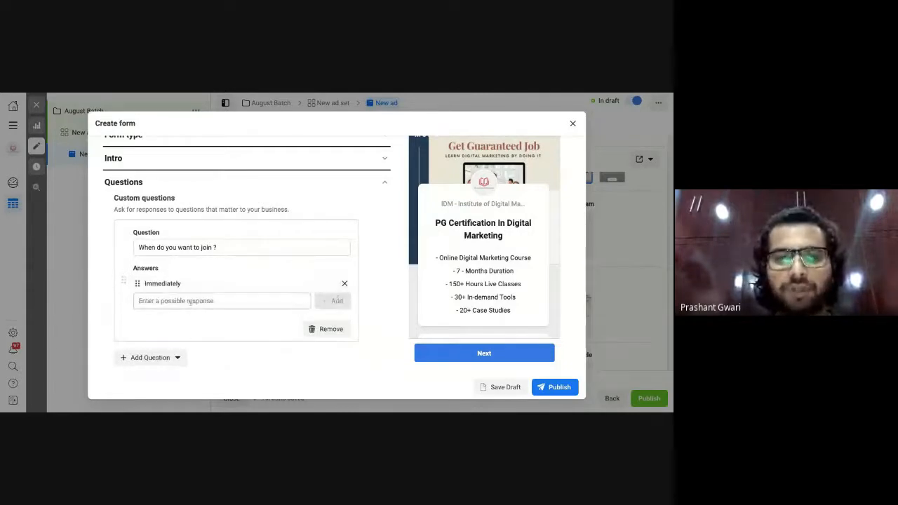
left_click(190, 301)
type("Afte")
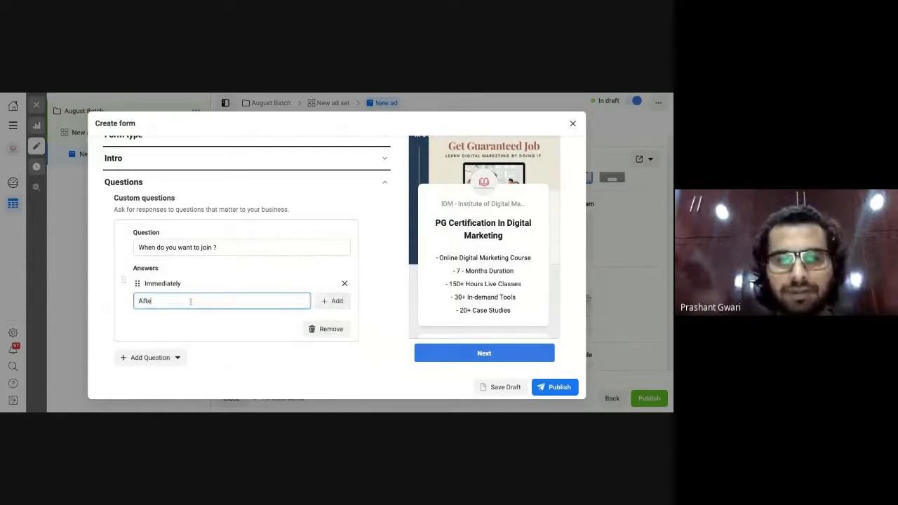
type("r 15 dasy")
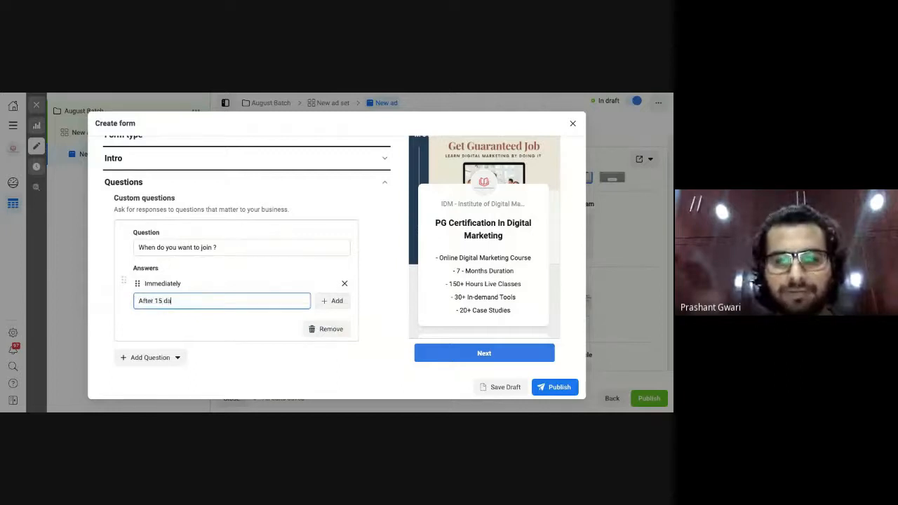
key("BackSpace")
key("BackSpace")
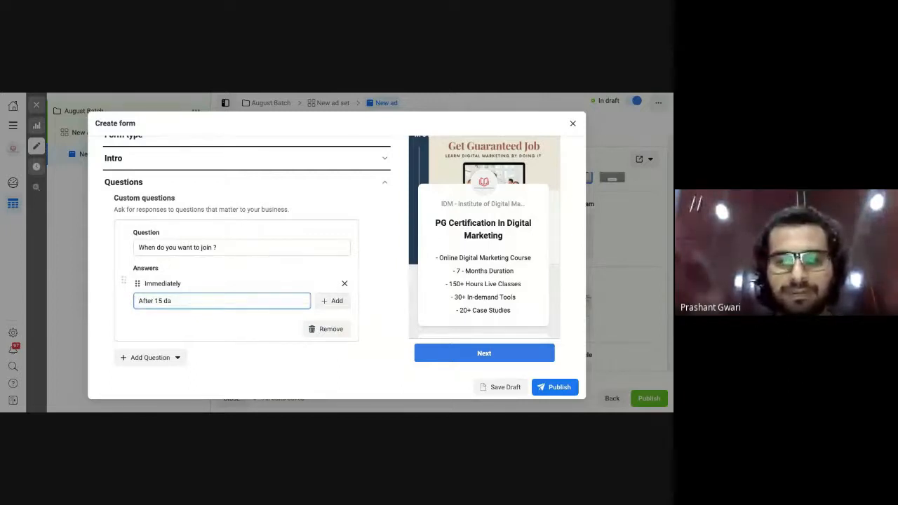
type("ys")
left_click(332, 302)
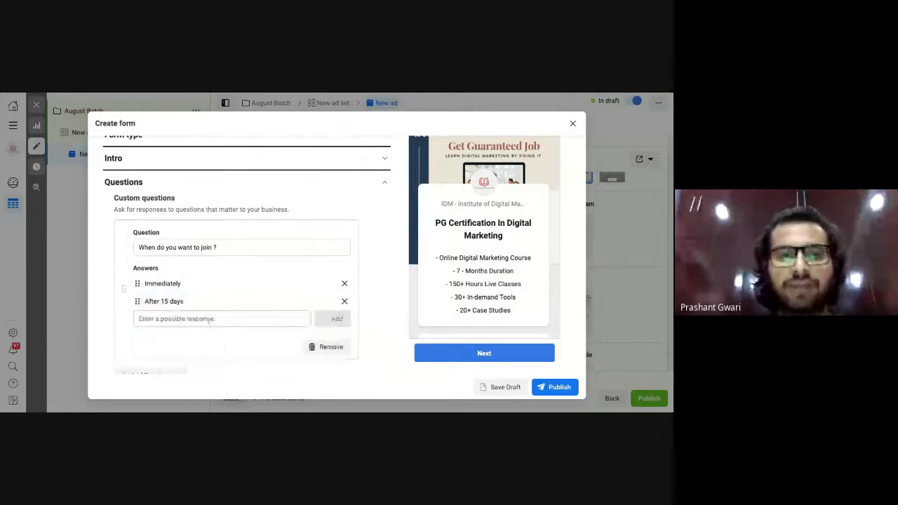
Add After 1 months as the third answer.
left_click(208, 319)
type("After ")
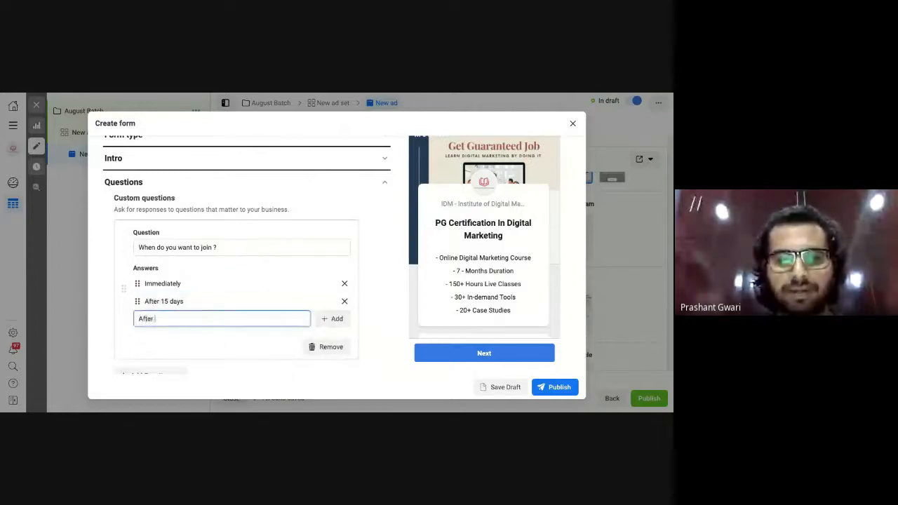
type("1 ")
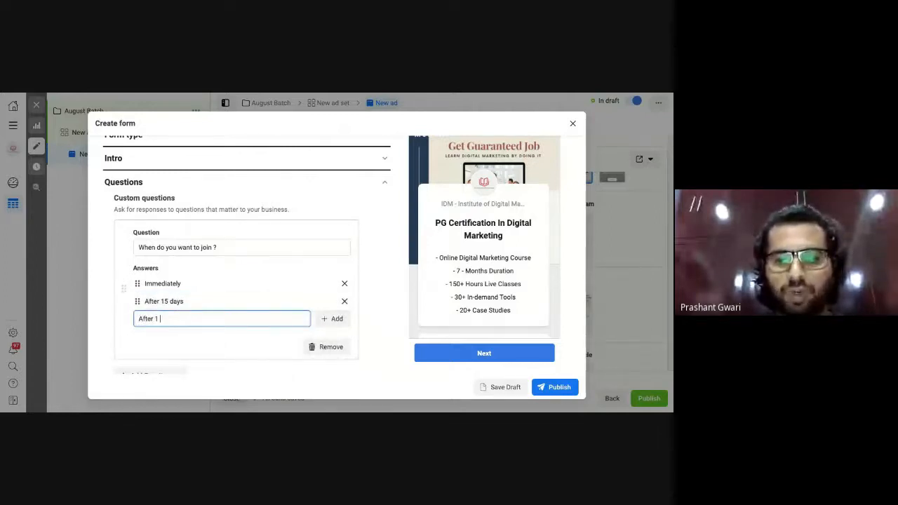
type("months")
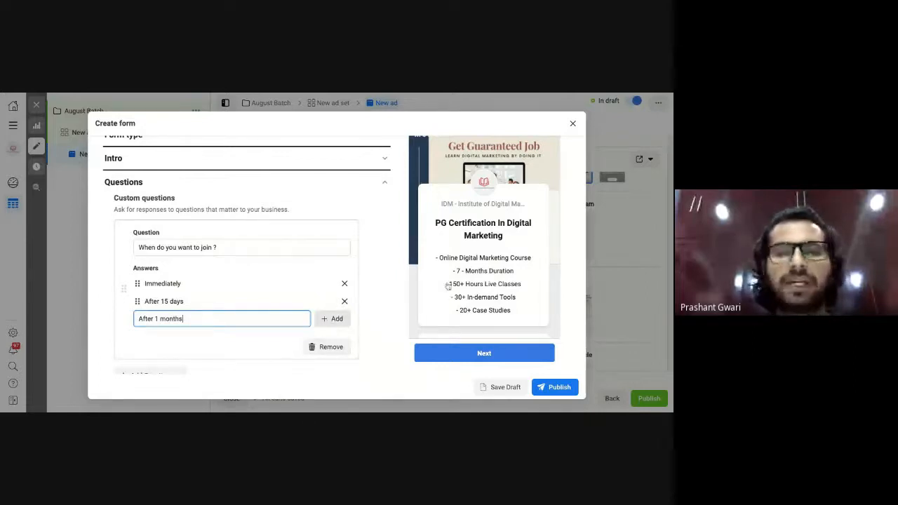
left_click(333, 322)
scroll(476, 267, "down", 2)
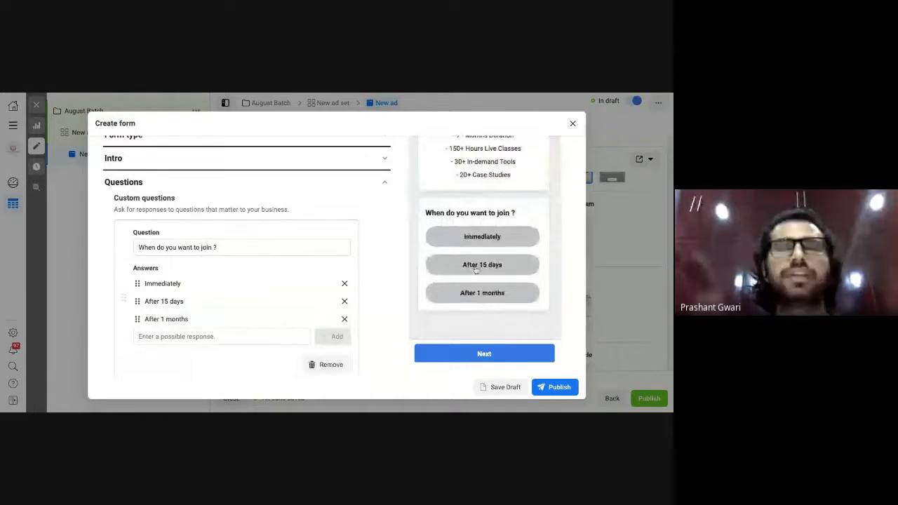
scroll(215, 268, "down", 1)
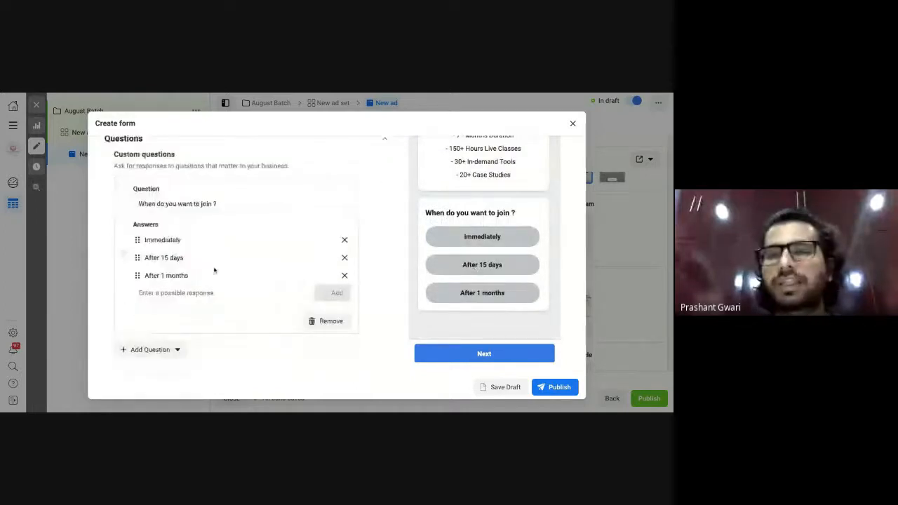
scroll(158, 280, "down", 1)
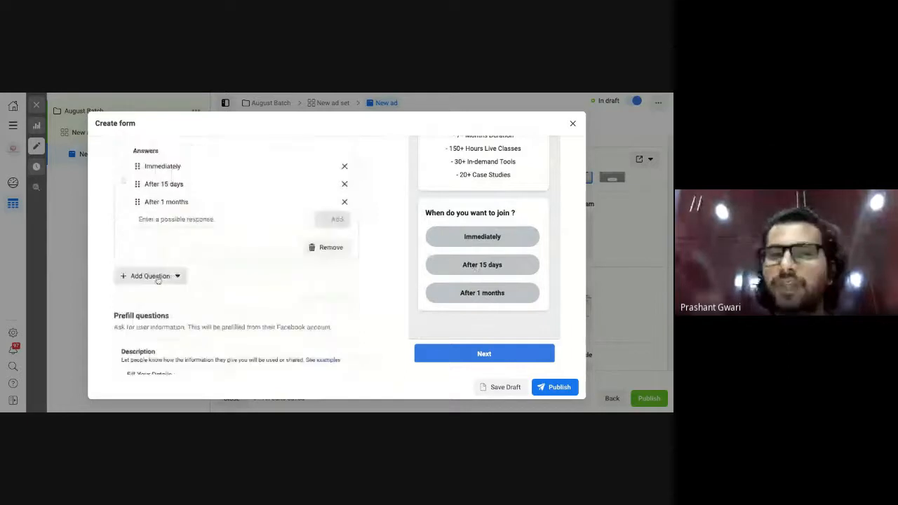
left_click(158, 279)
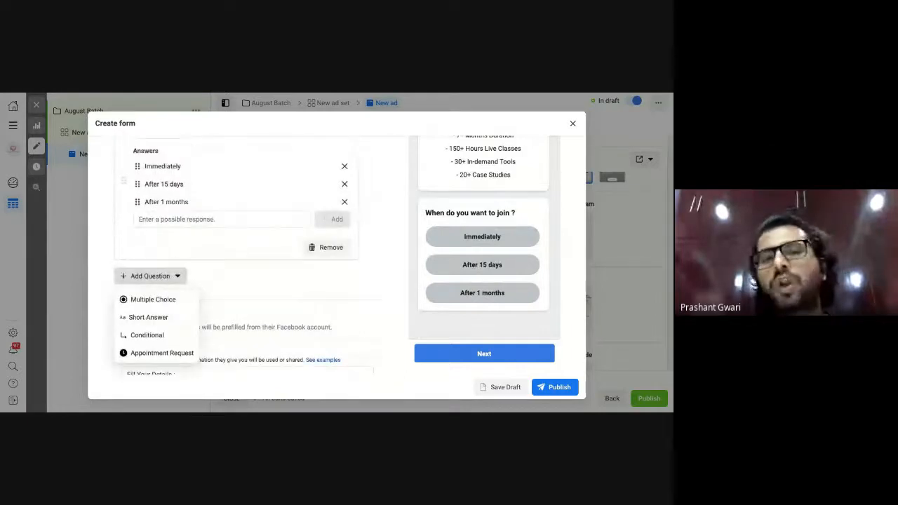
Add a short-answer question 'Why Do you want to learn Digital Marketing ?' and scroll down the form.
left_click(148, 317)
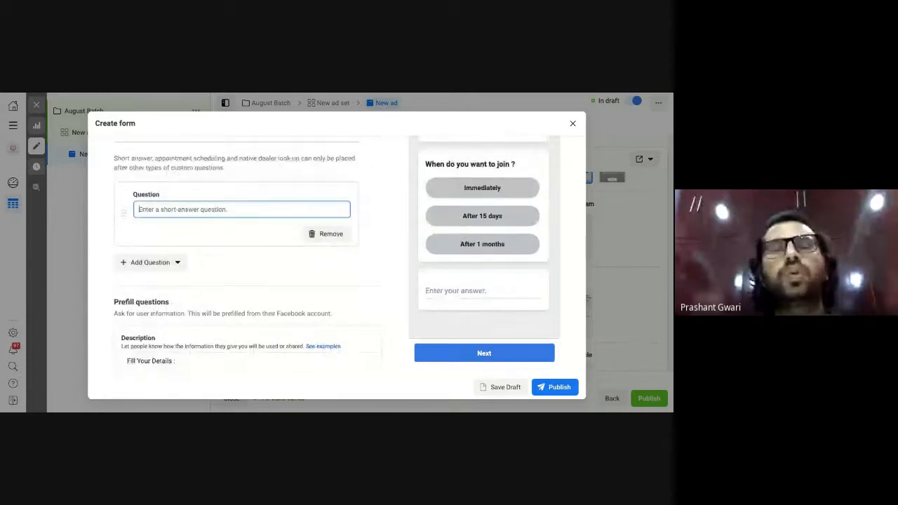
type("Why")
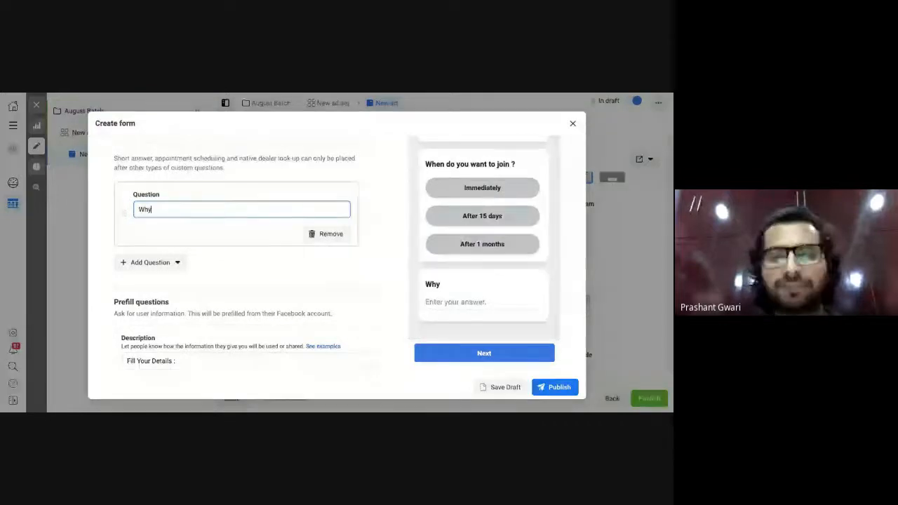
type(" Do you")
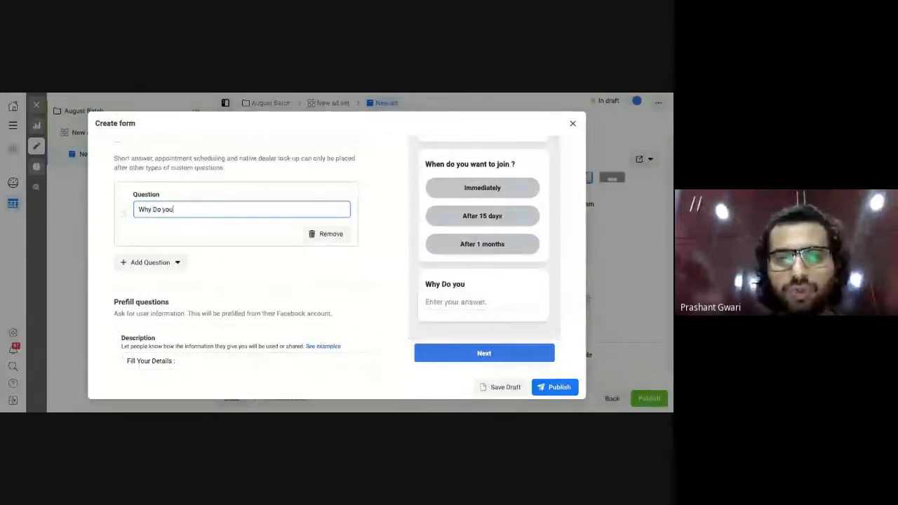
type(" want")
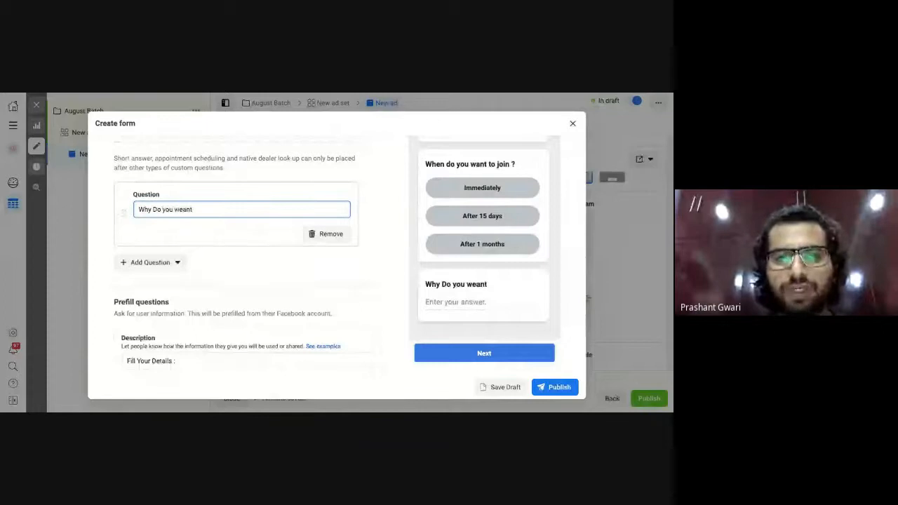
key("BackSpace")
key("BackSpace")
key("BackSpace")
type("ant to learn ")
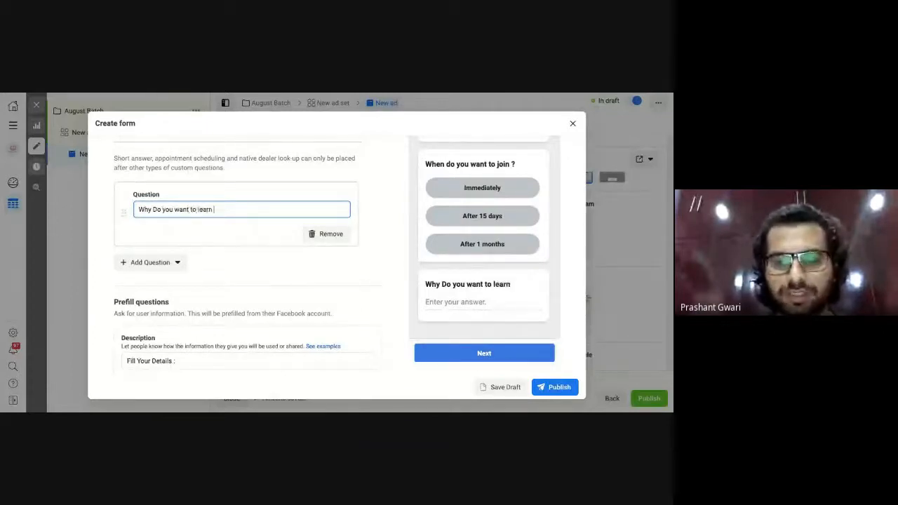
type("Diegit")
key("BackSpace")
key("BackSpace")
key("BackSpace")
key("BackSpace")
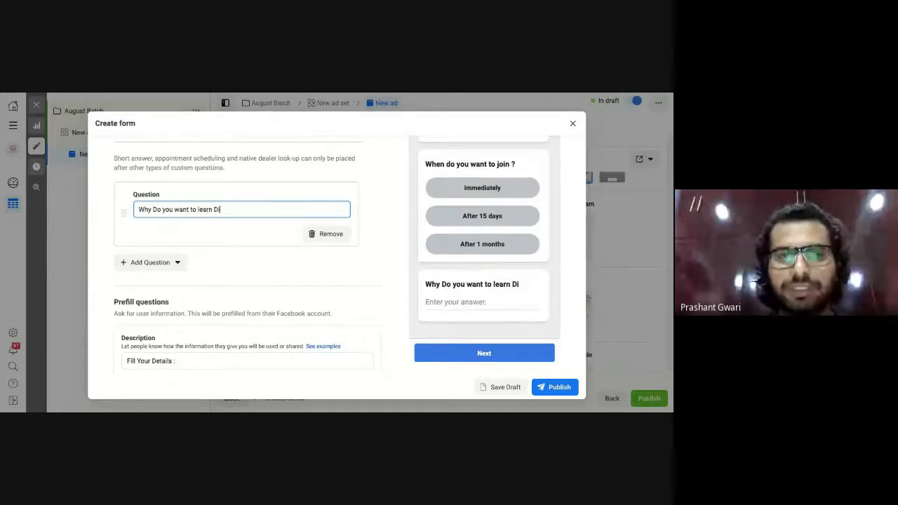
type("gital Marketing")
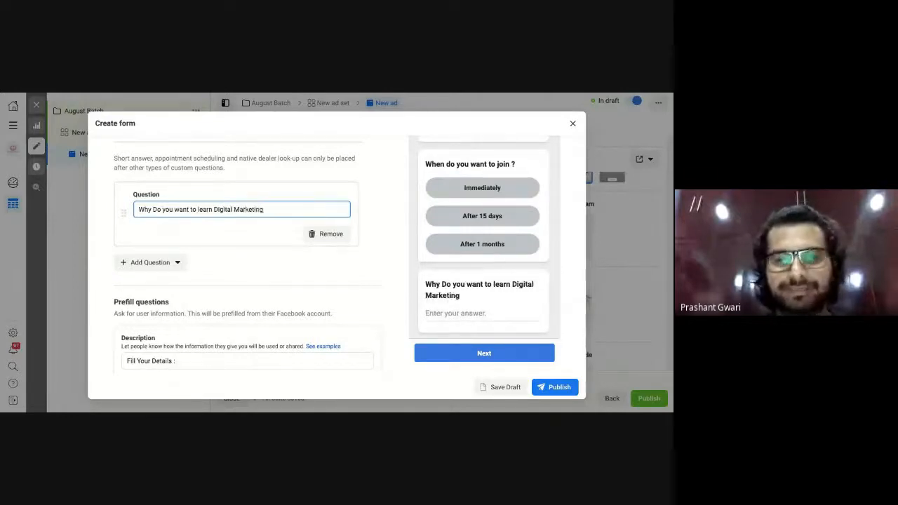
type(" ?")
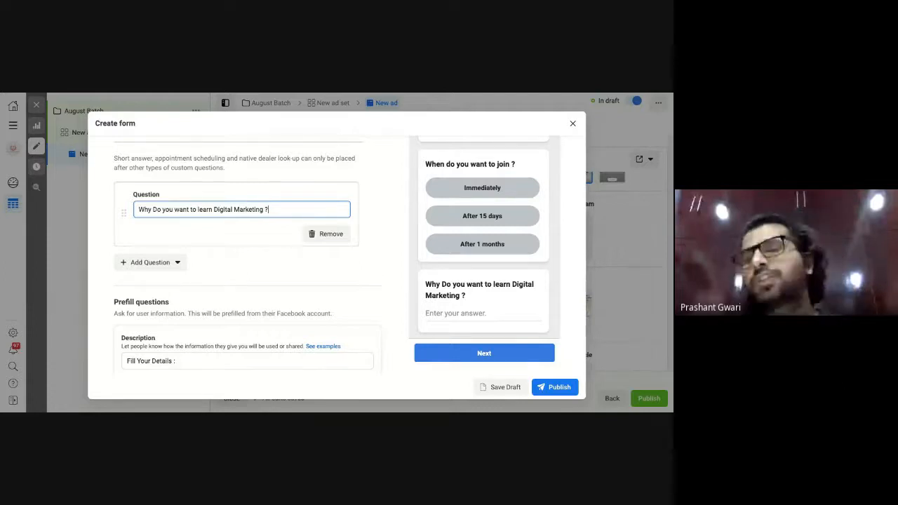
scroll(245, 280, "down", 1)
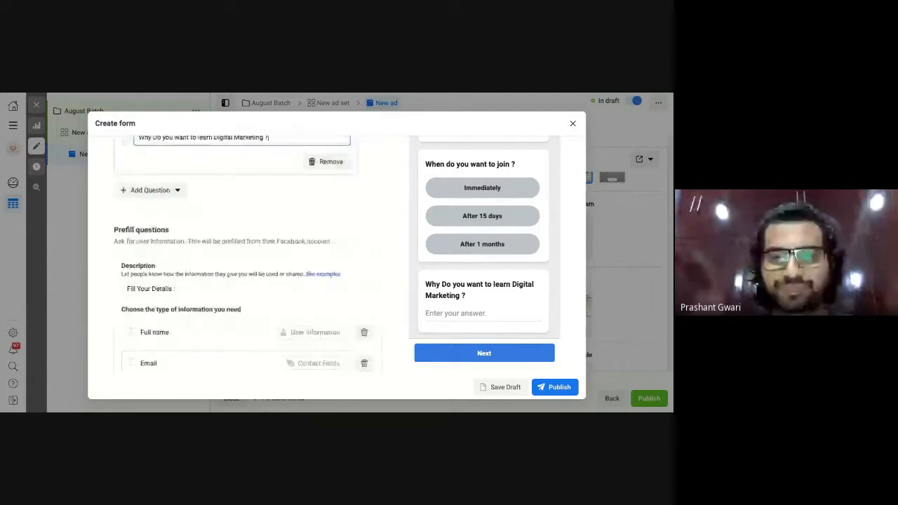
scroll(246, 281, "down", 2)
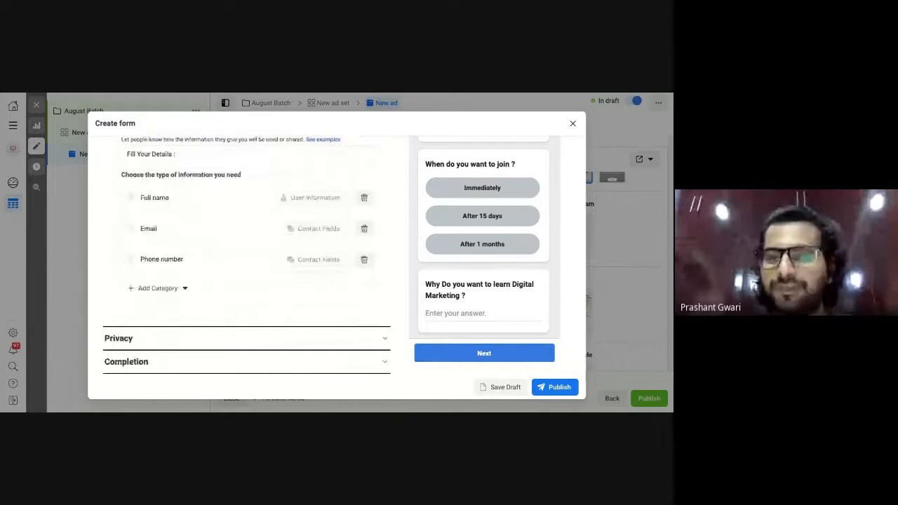
Expand the form's Privacy section and open a new browser tab.
left_click(243, 338)
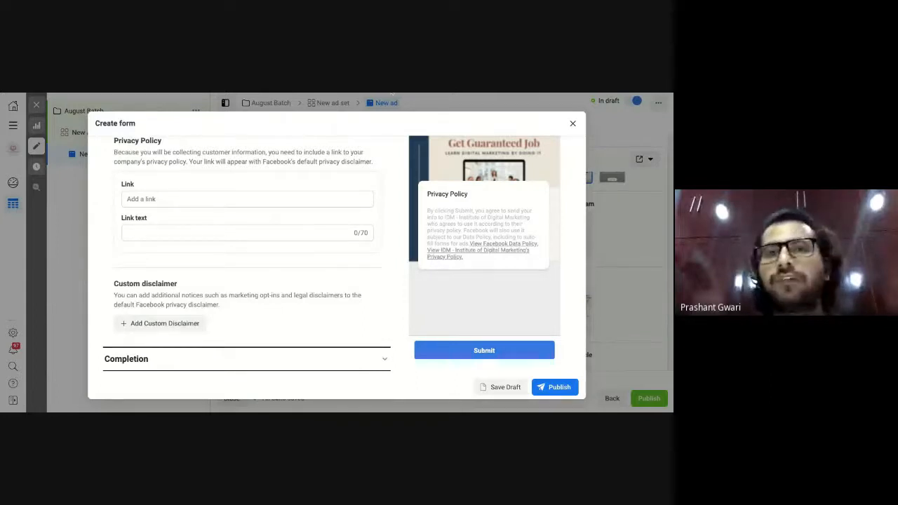
key("ctrl+t")
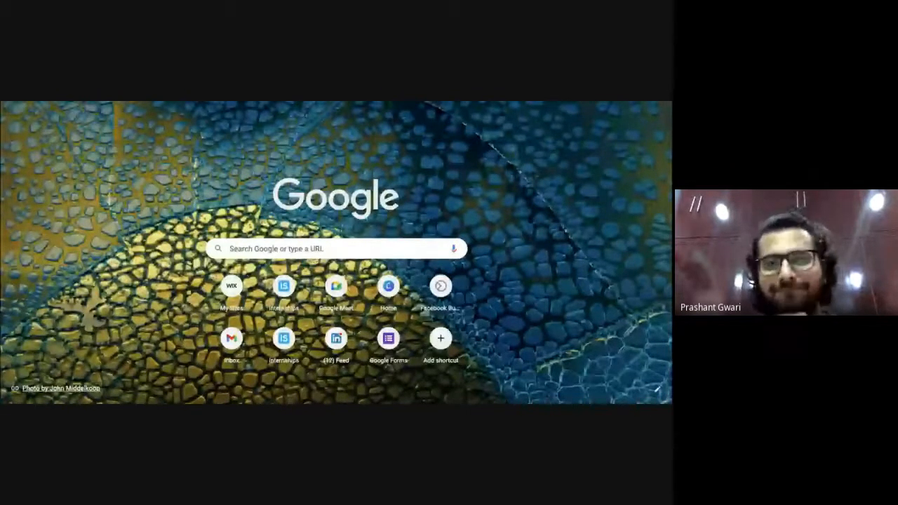
Load idmdelhi.com, open its footer Privacy Policy page, then return to Ads Manager.
key("Return")
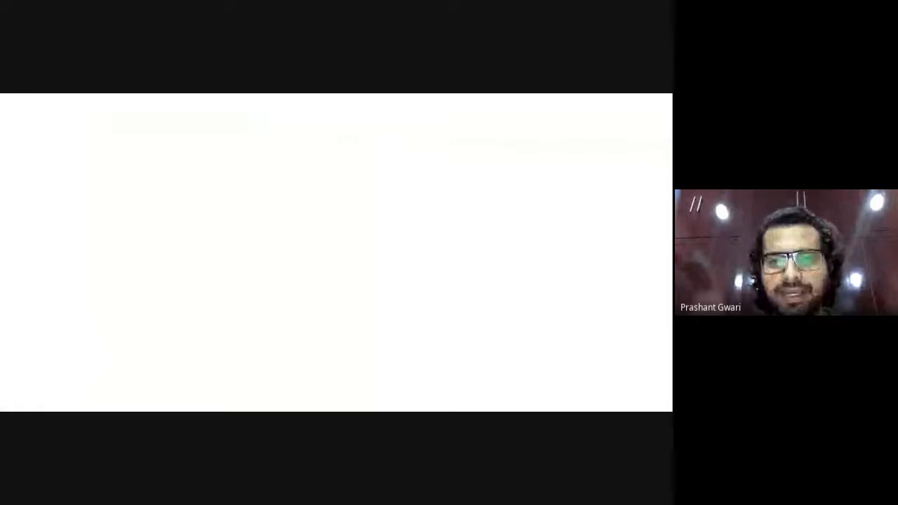
scroll(139, 392, "down", 10)
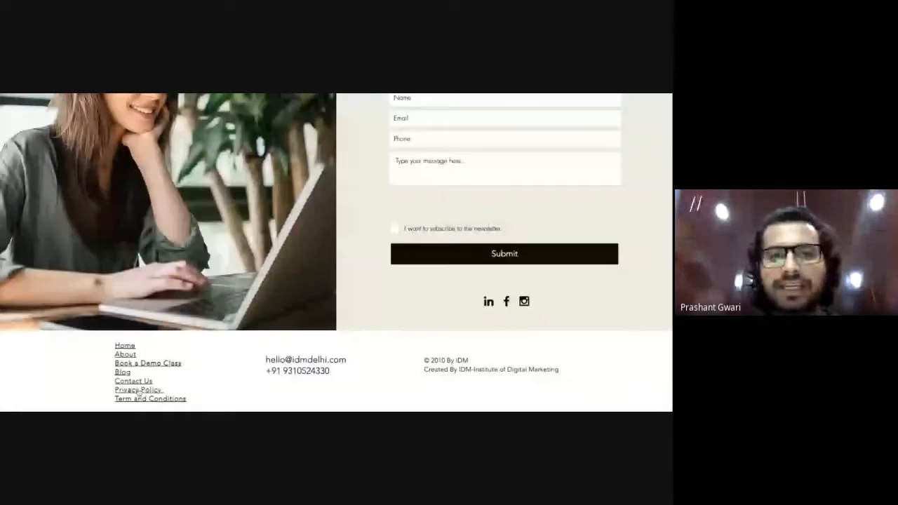
left_click(139, 389)
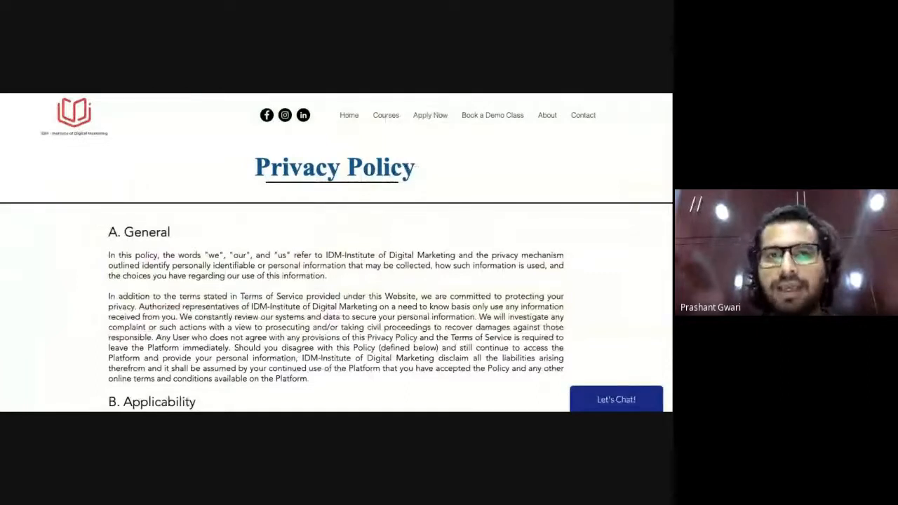
key("ctrl+Tab")
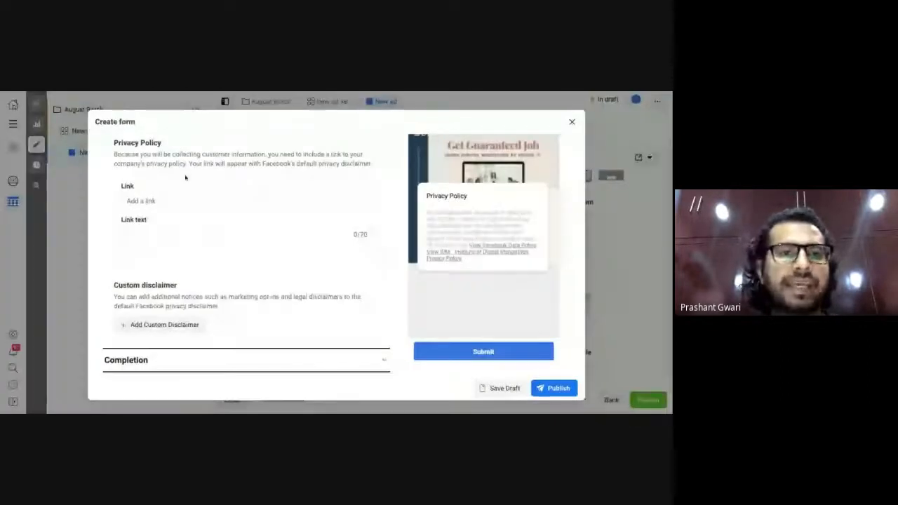
left_click(175, 200)
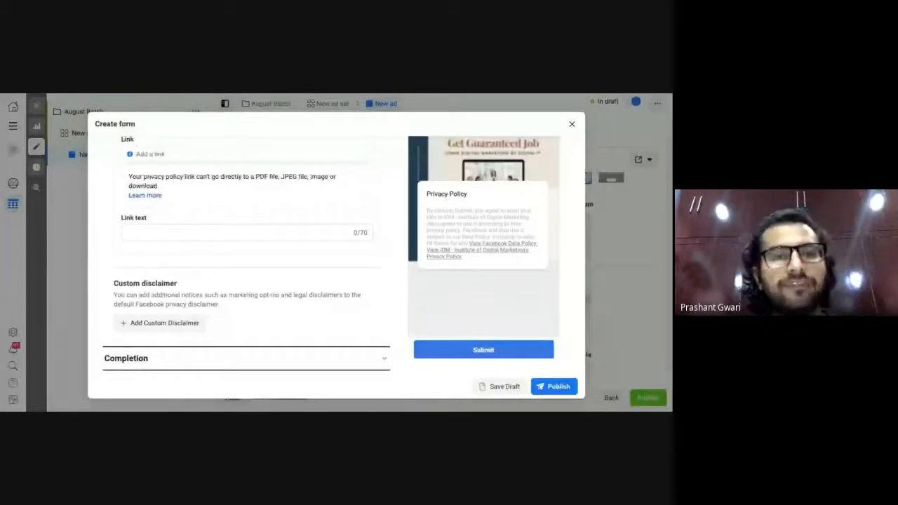
left_click(177, 153)
type("https://www.idmdelhi.com/privacy-policy")
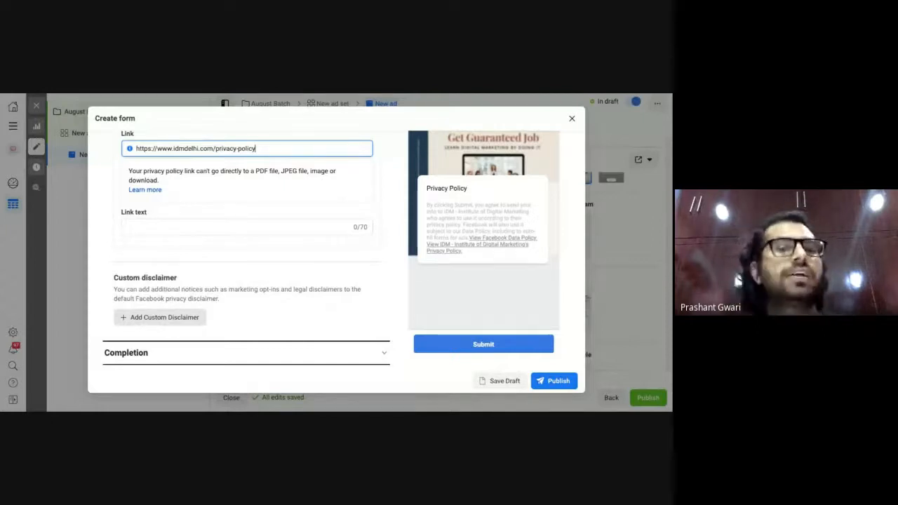
left_click(208, 351)
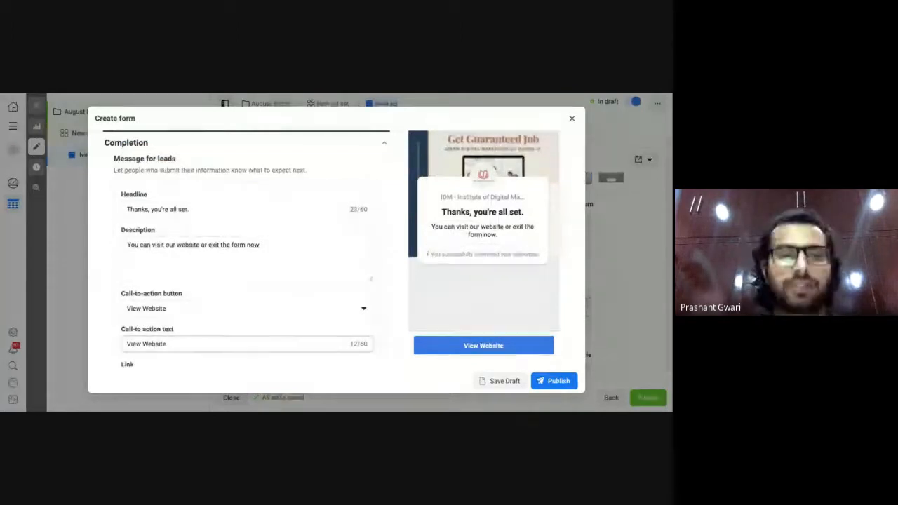
Set the completion headline to 'Thanks, We will call you shortly' and reword the description about the Digital Marketing Course.
left_click(219, 209)
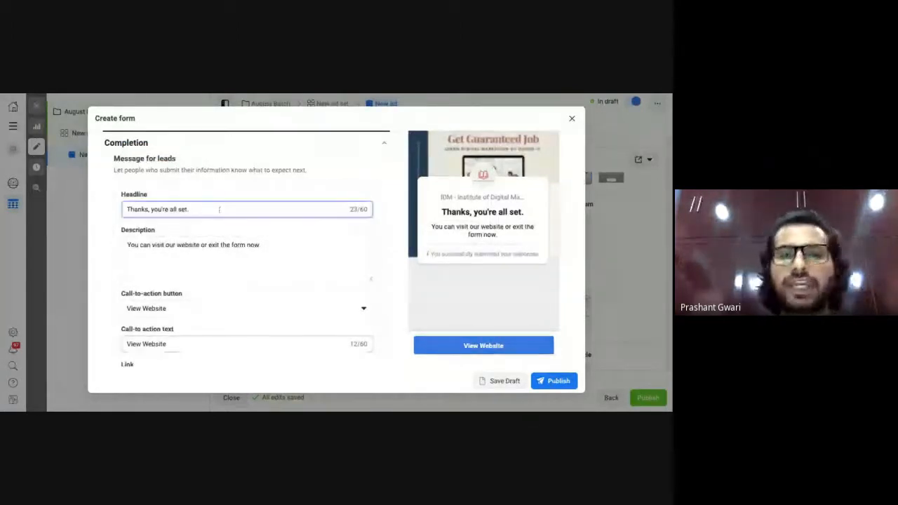
key("BackSpace")
key("BackSpace")
key("BackSpace")
key("BackSpace")
key("BackSpace")
key("BackSpace")
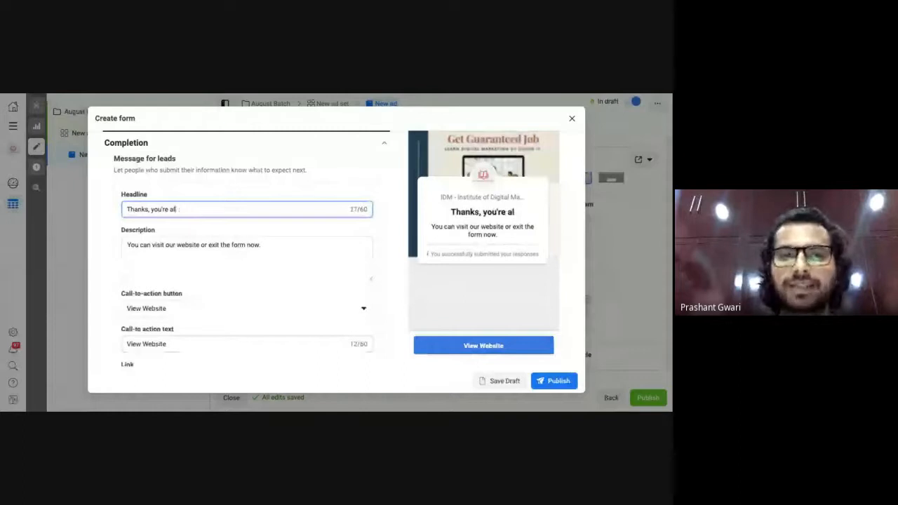
key("BackSpace")
key("BackSpace")
key("BackSpace")
key("BackSpace")
key("BackSpace")
key("BackSpace")
key("BackSpace")
key("BackSpace")
key("BackSpace")
type("W")
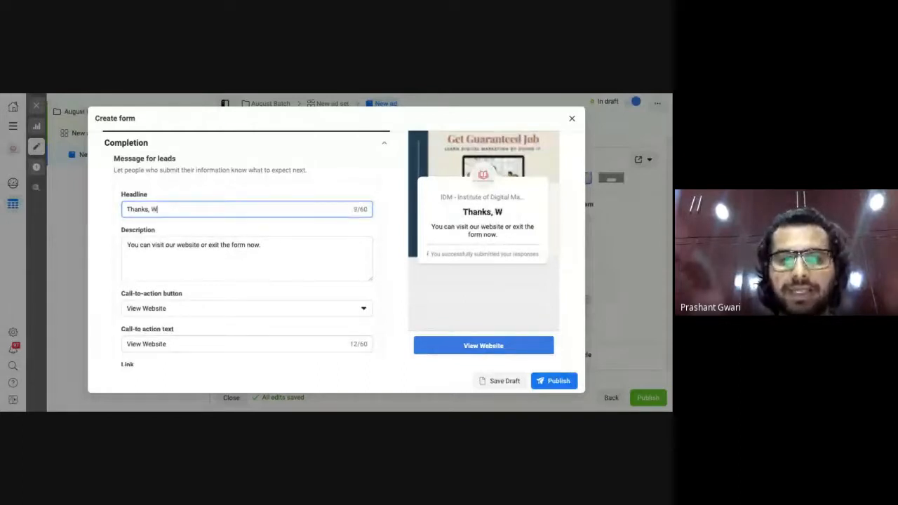
type("e will ")
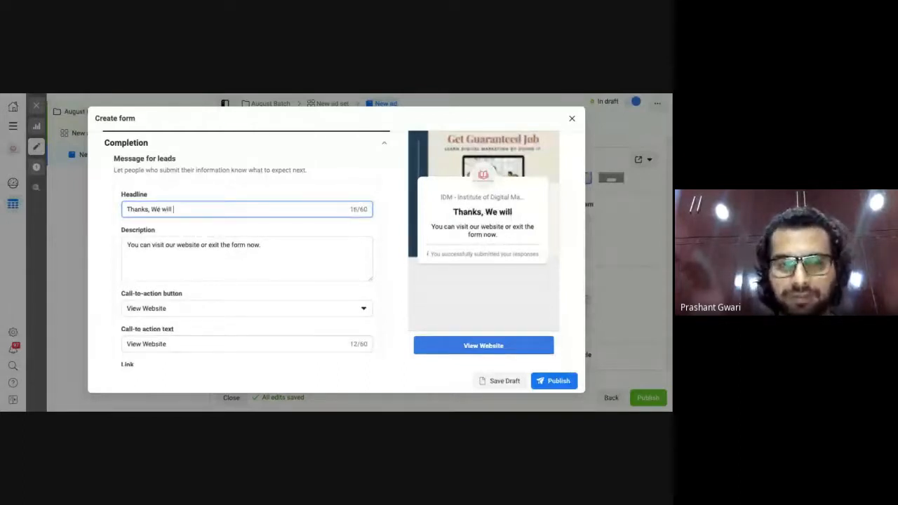
type("call you")
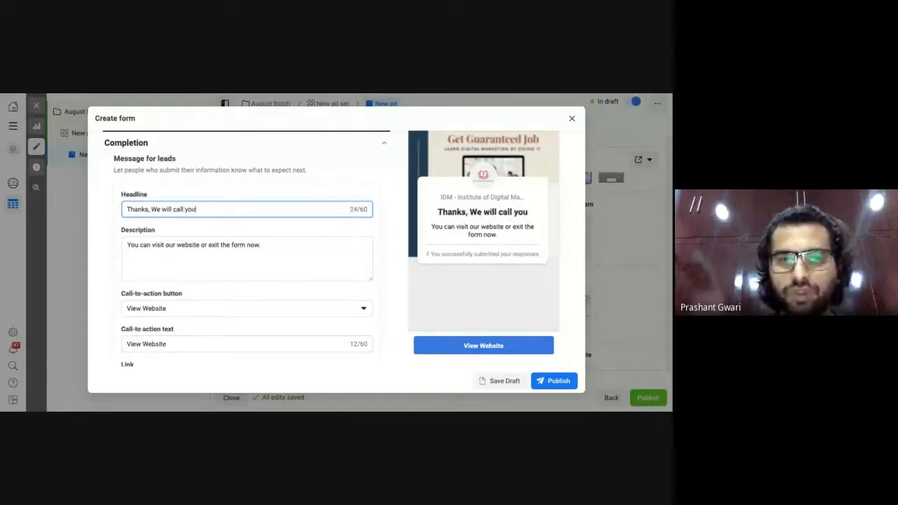
type(" shortly")
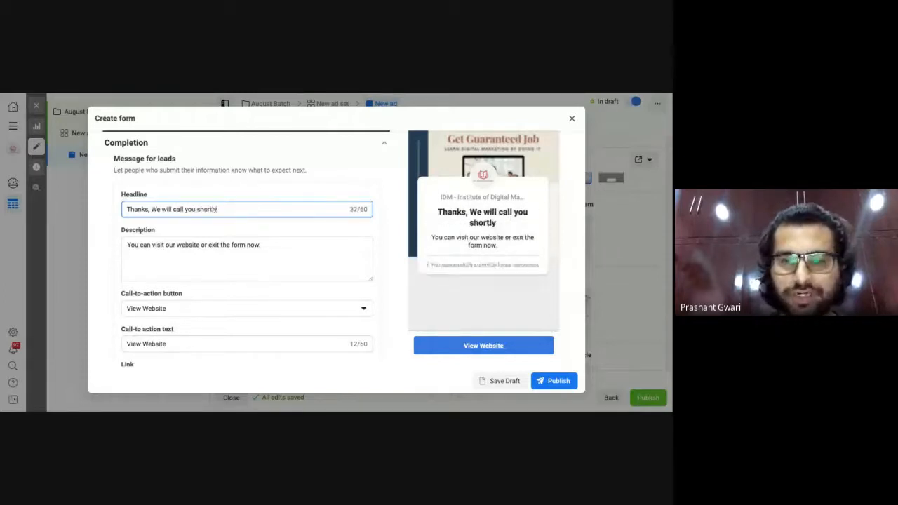
left_click(274, 242)
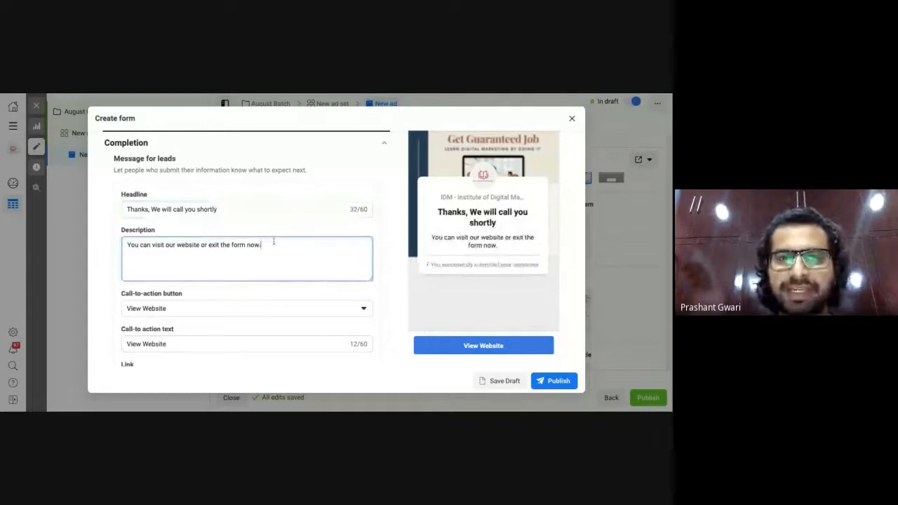
key("BackSpace")
key("BackSpace")
key("BackSpace")
key("BackSpace")
key("BackSpace")
key("BackSpace")
key("BackSpace")
key("BackSpace")
key("BackSpace")
key("BackSpace")
key("BackSpace")
key("BackSpace")
key("BackSpace")
key("BackSpace")
key("BackSpace")
key("BackSpace")
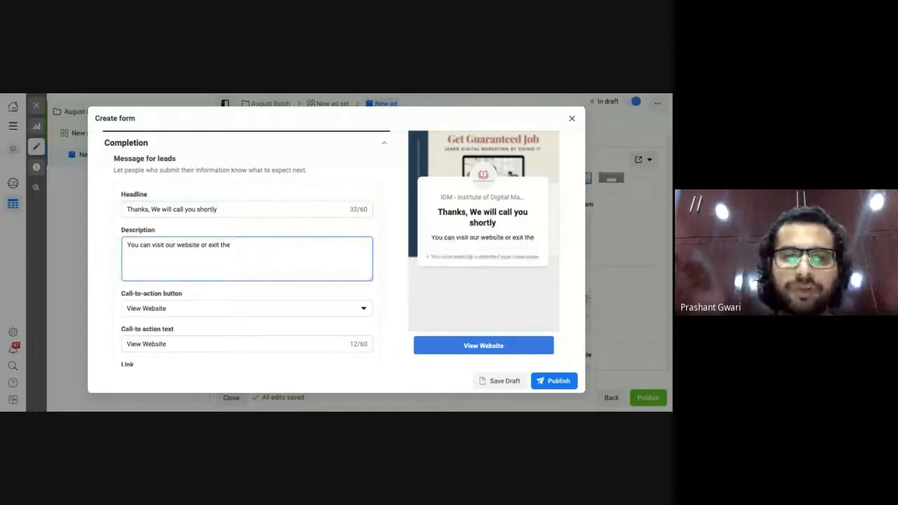
key("BackSpace")
key("BackSpace")
key("BackSpace")
key("BackSpace")
key("BackSpace")
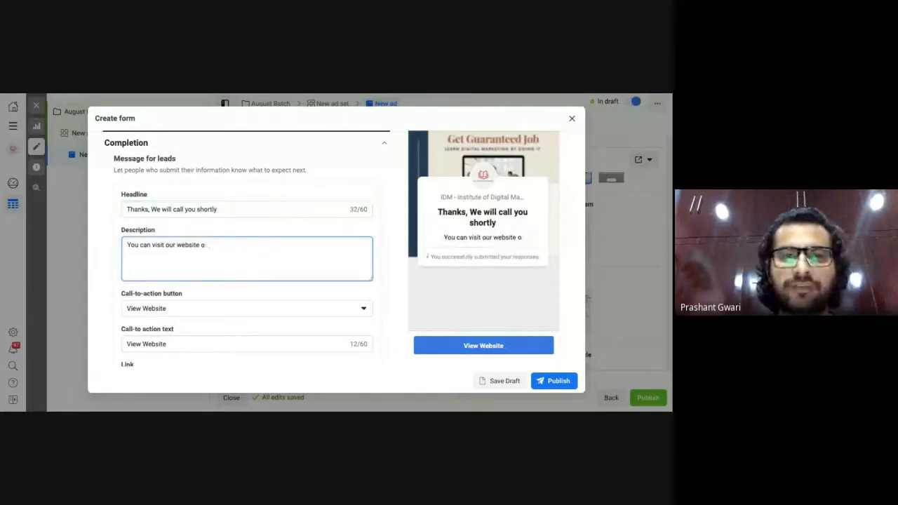
type("for")
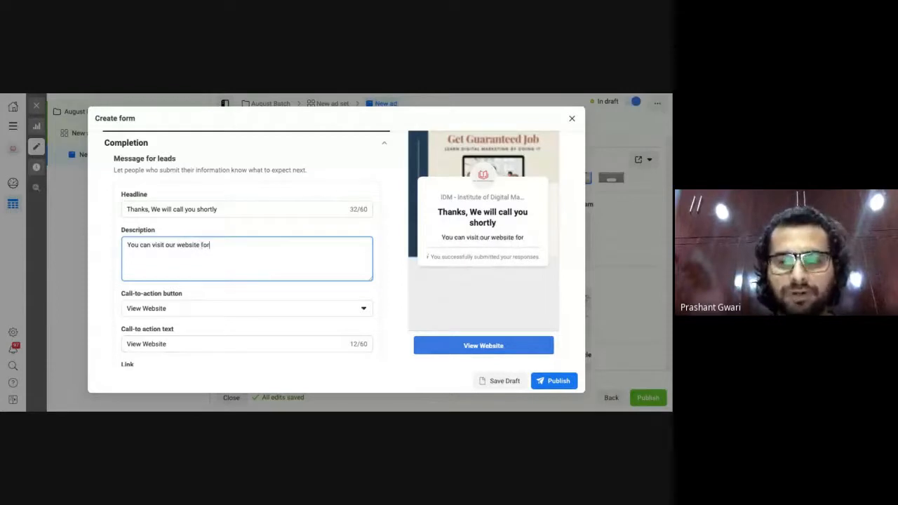
type(" more inf")
type("orma")
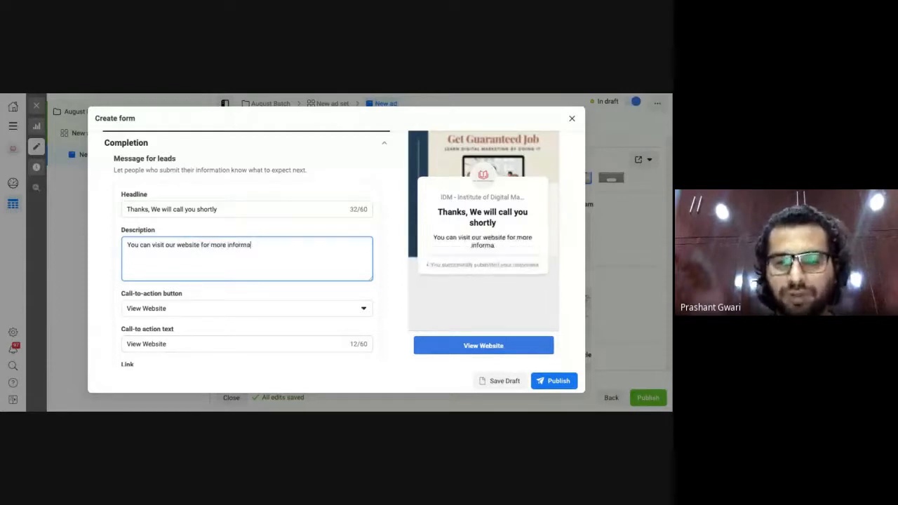
type("tion about")
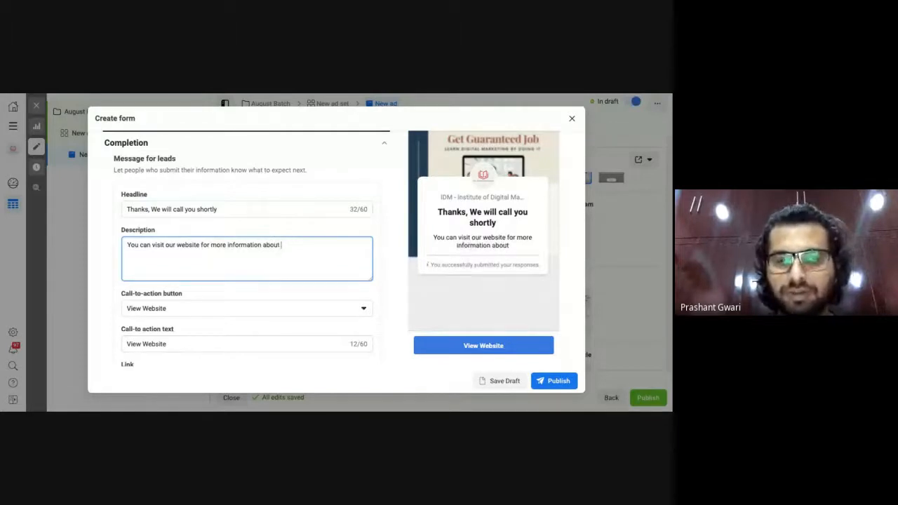
type(" the Digital ")
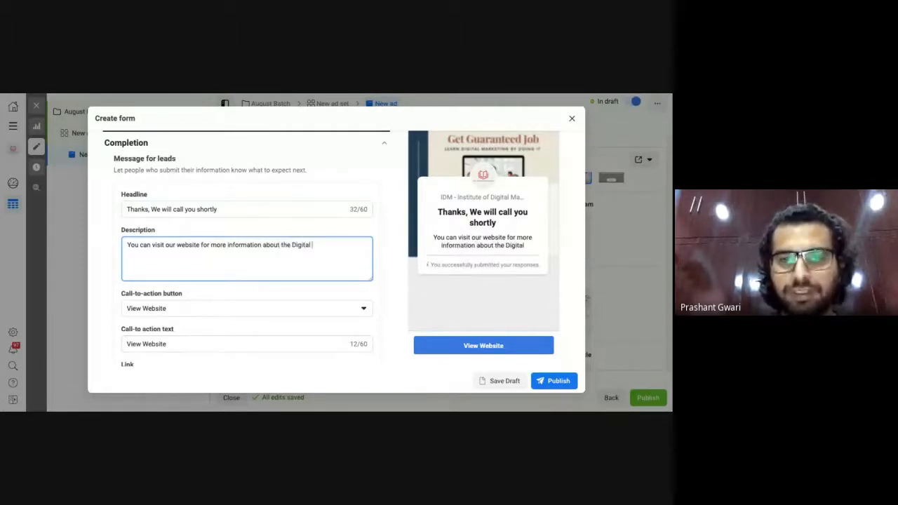
type("Marketing ")
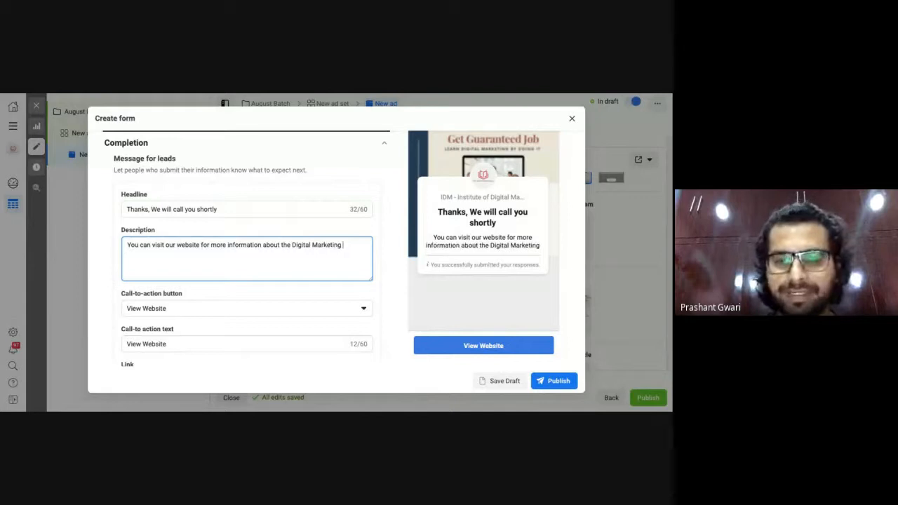
type("Course")
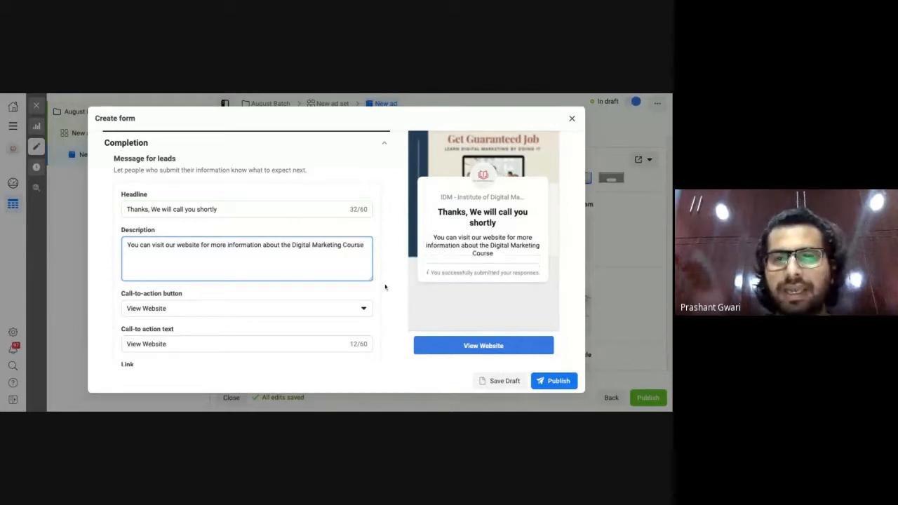
type(".")
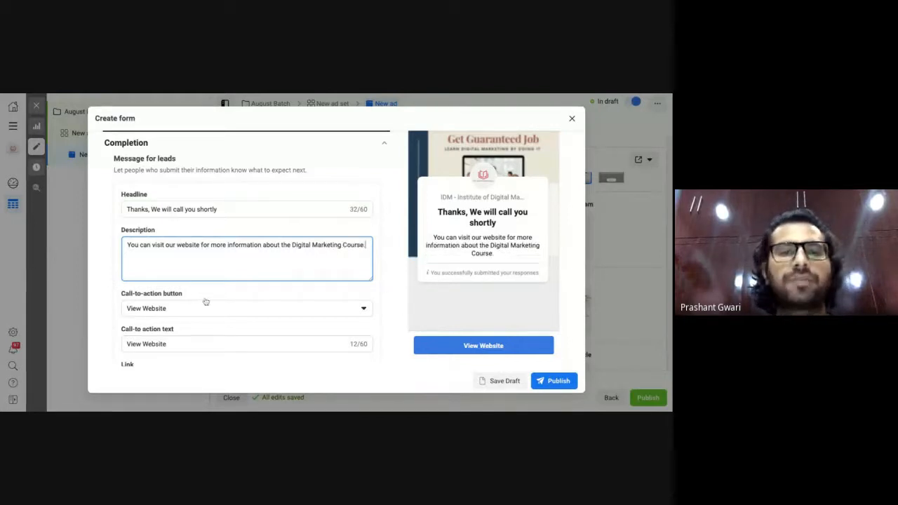
scroll(204, 301, "down", 2)
left_click(176, 329)
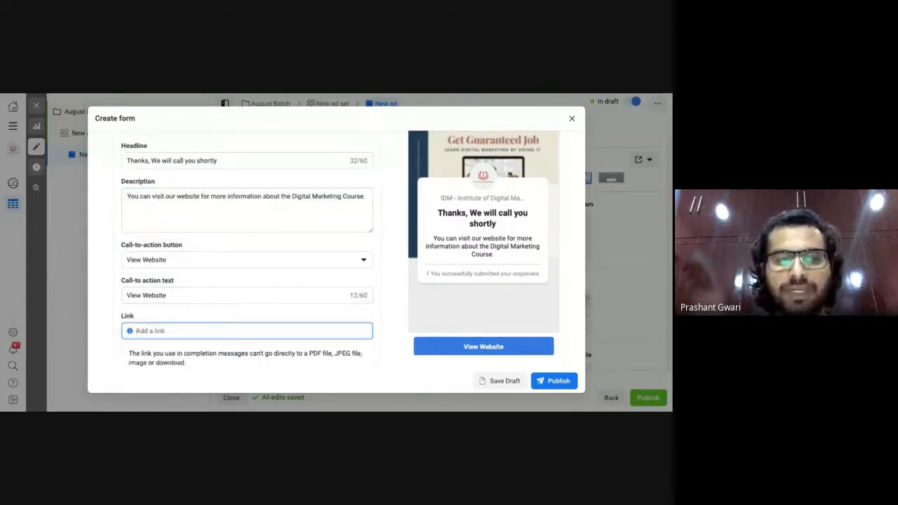
type("www.")
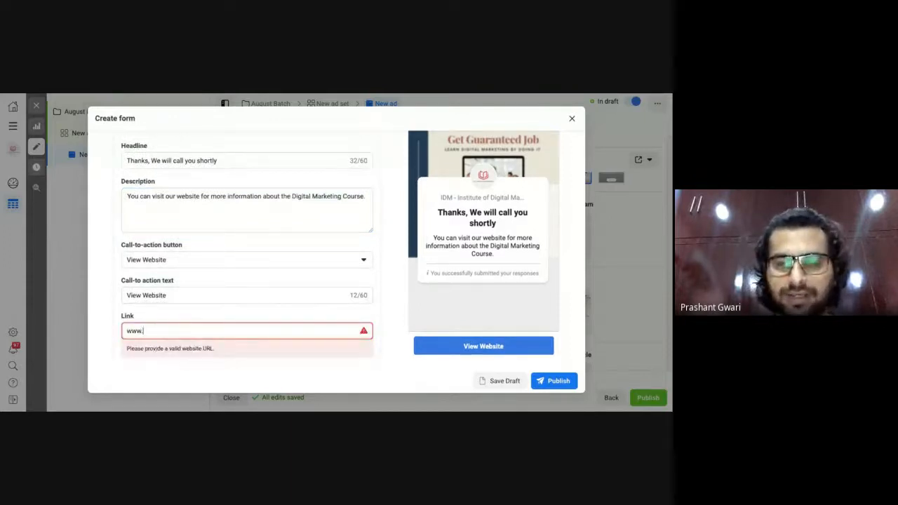
type("idmdelhi")
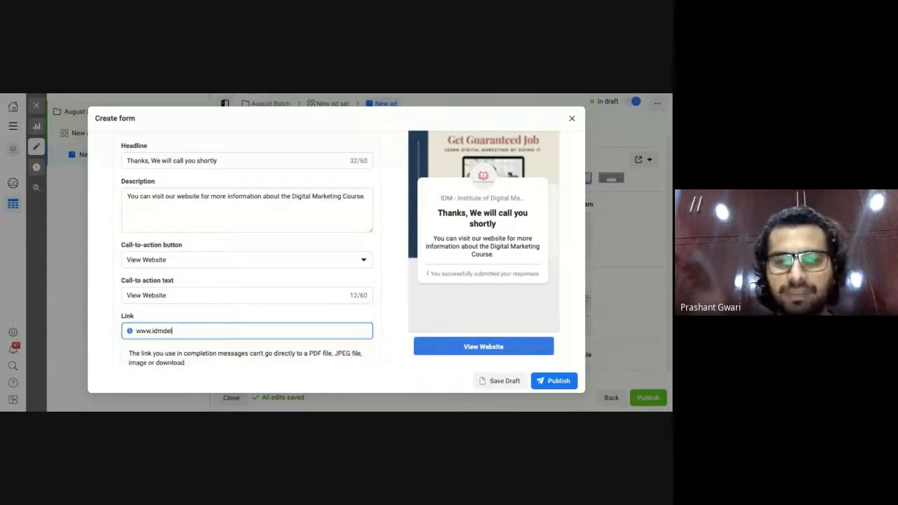
key("BackSpace")
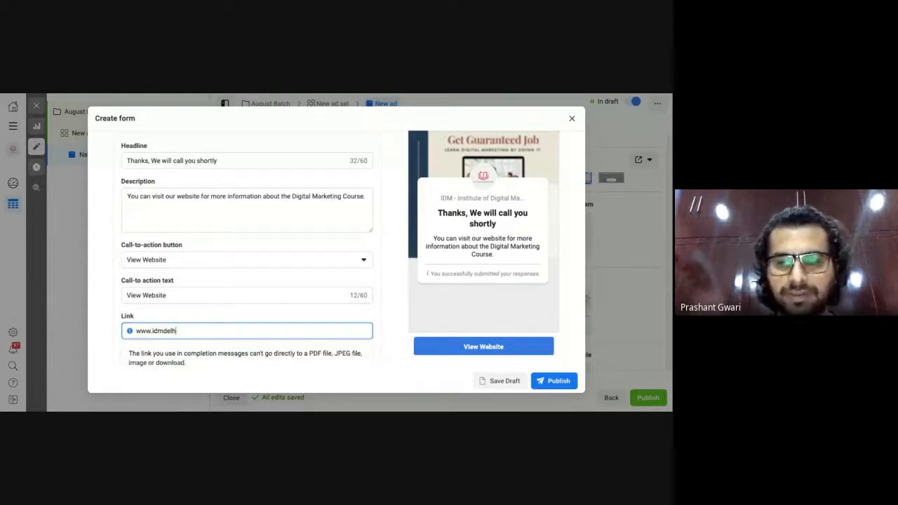
type("i.com")
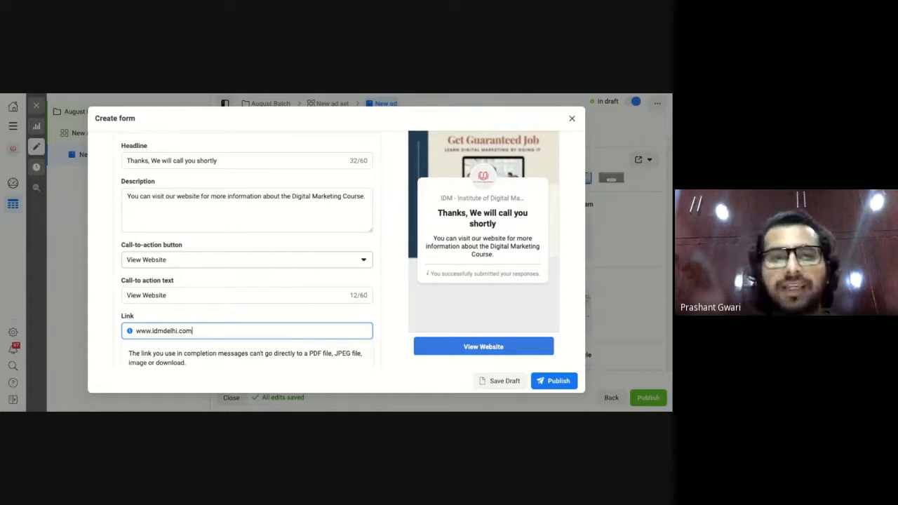
Make the button Call Business with India +91, the business phone number, and text 'Call Now For More Info'.
left_click(214, 260)
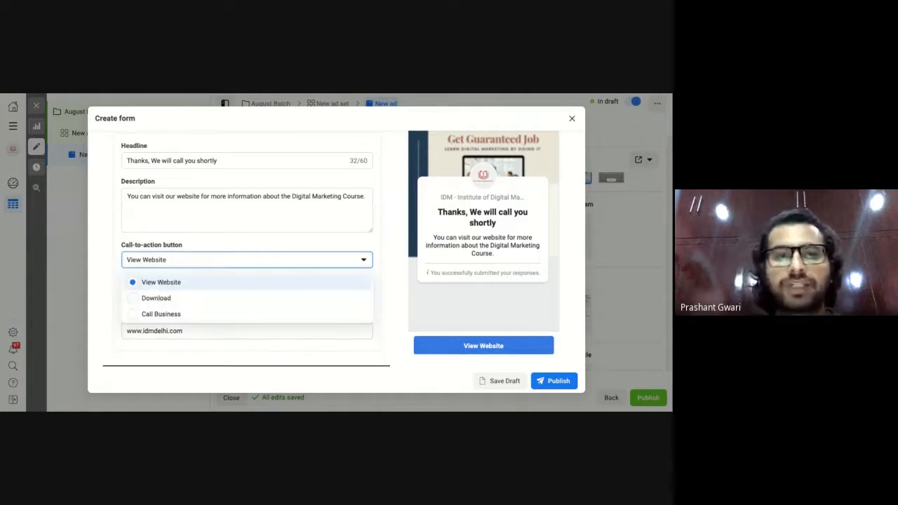
left_click(192, 315)
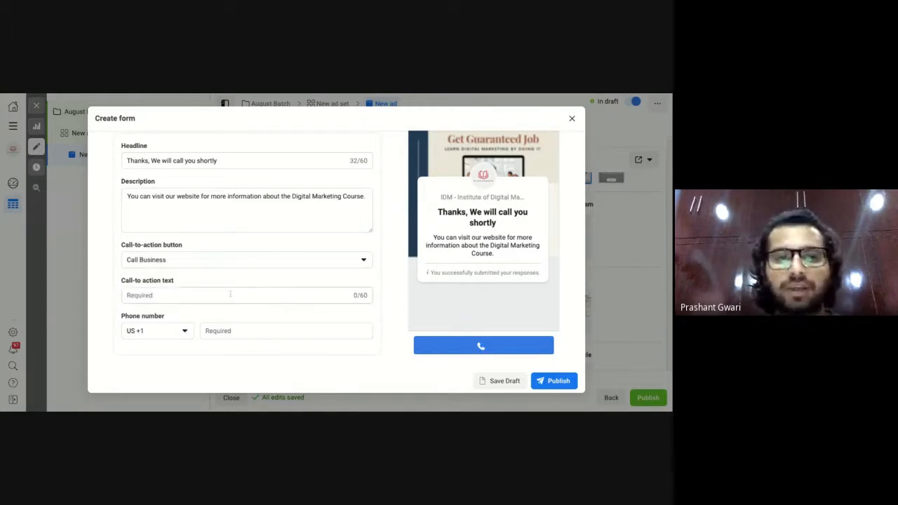
left_click(169, 331)
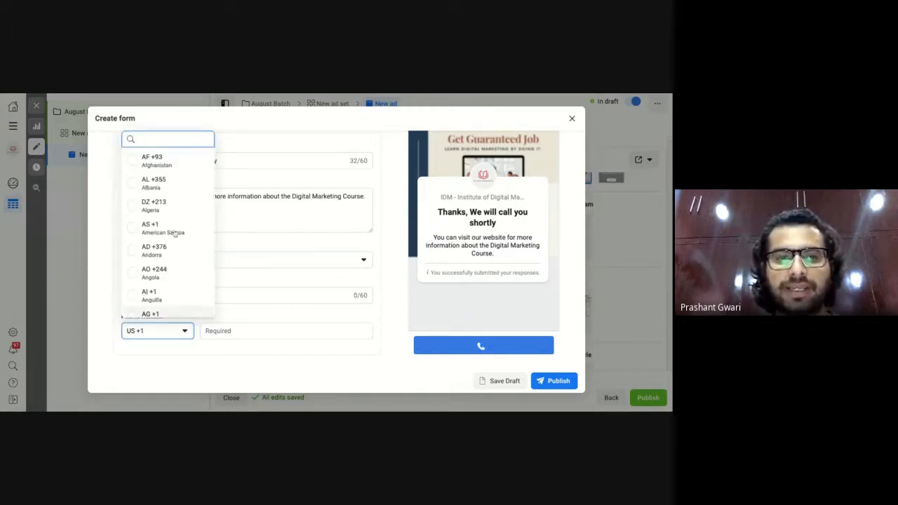
type("ind")
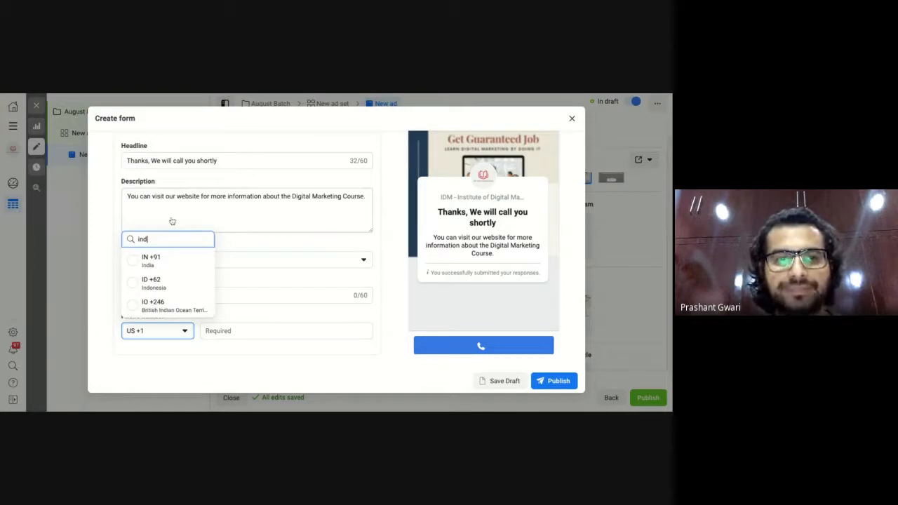
left_click(152, 261)
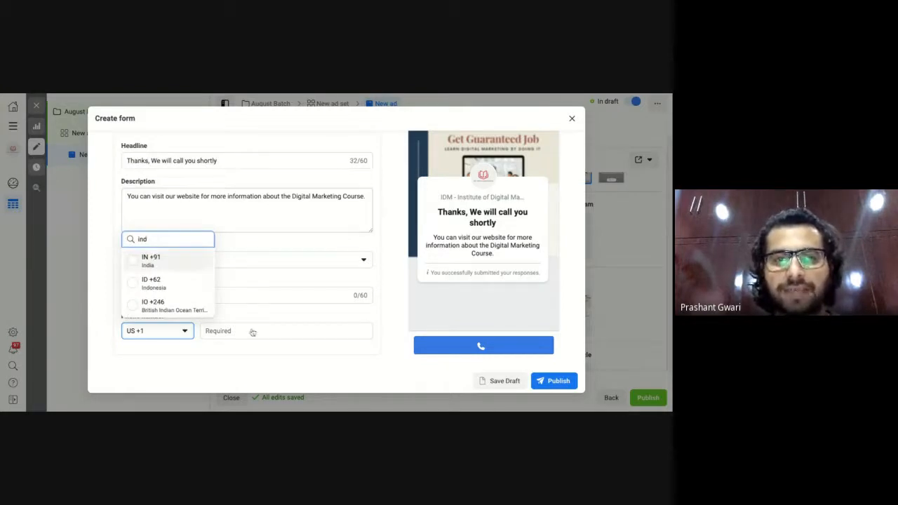
left_click(256, 331)
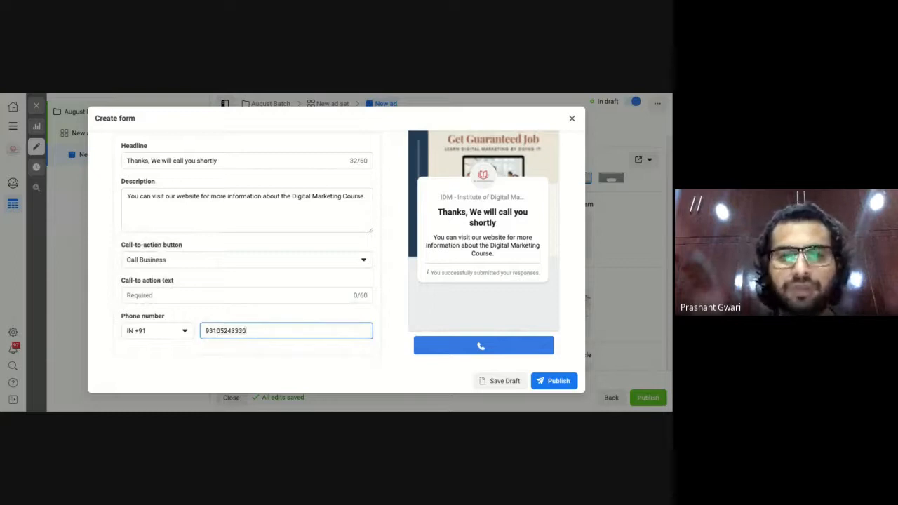
left_click(191, 293)
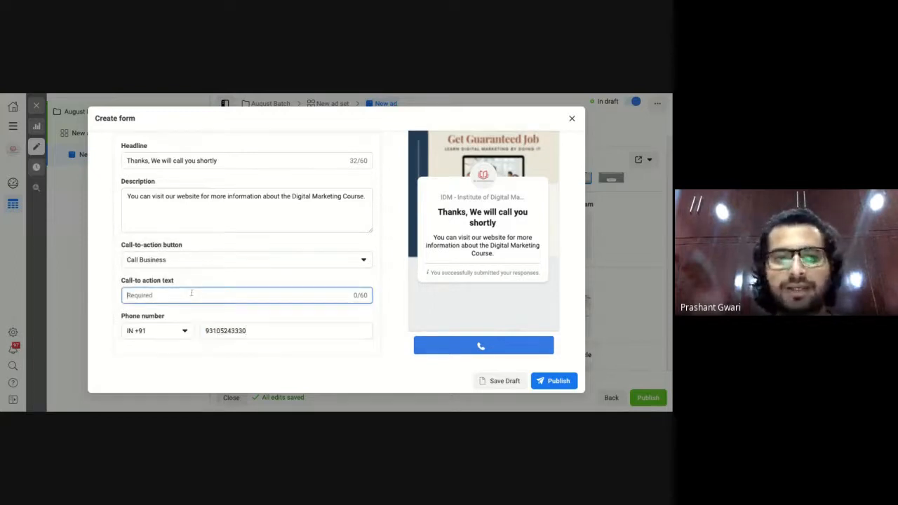
type("Call No")
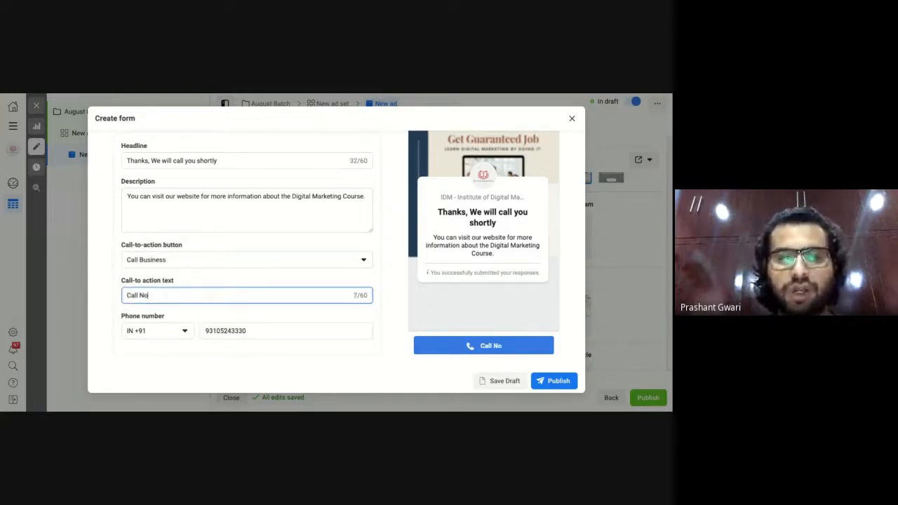
type("w For ")
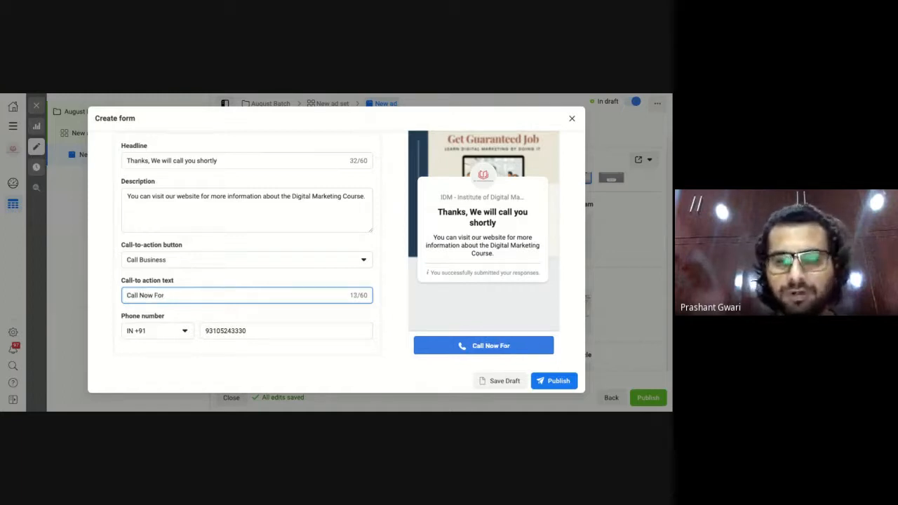
type("More Infor")
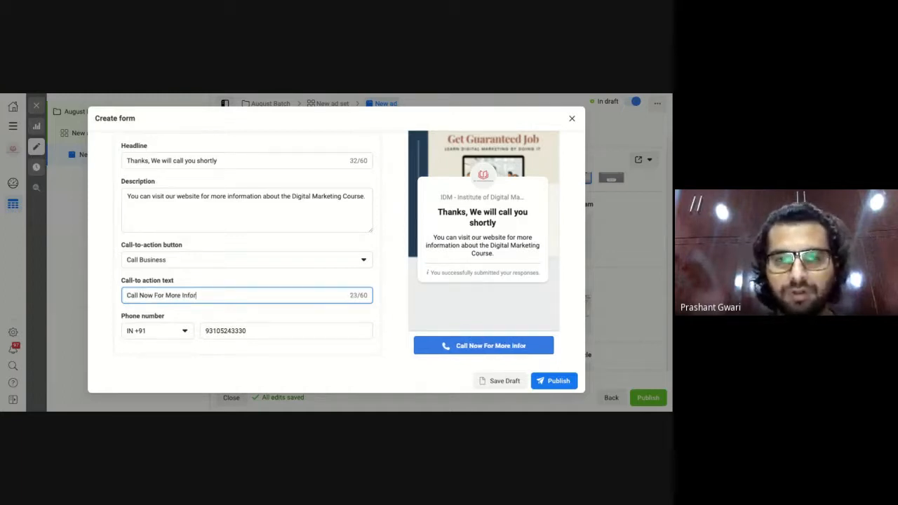
key("BackSpace")
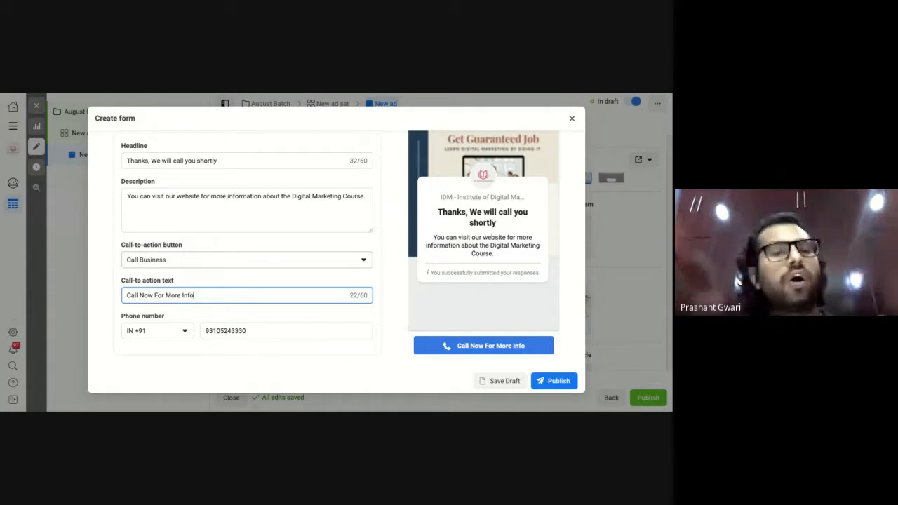
Switch the completion button to Download with the text 'Download Brochure'.
left_click(175, 260)
left_click(179, 303)
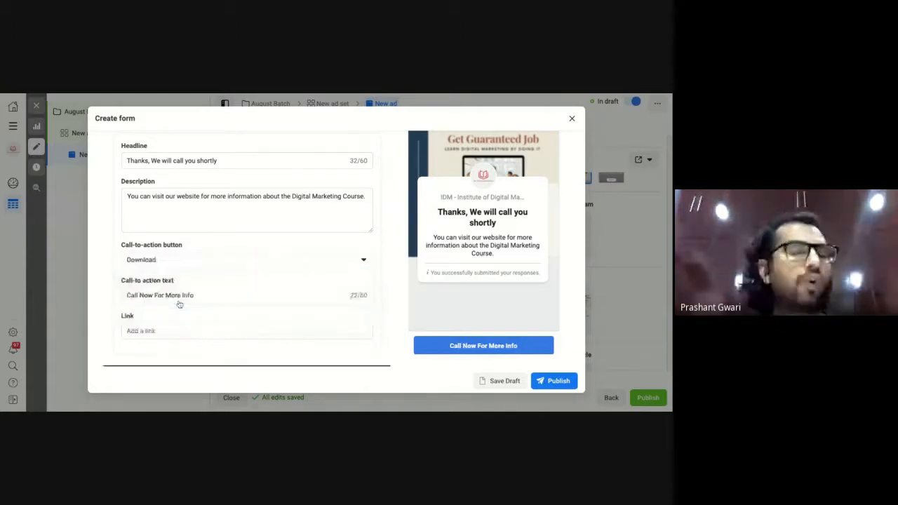
left_click(245, 298)
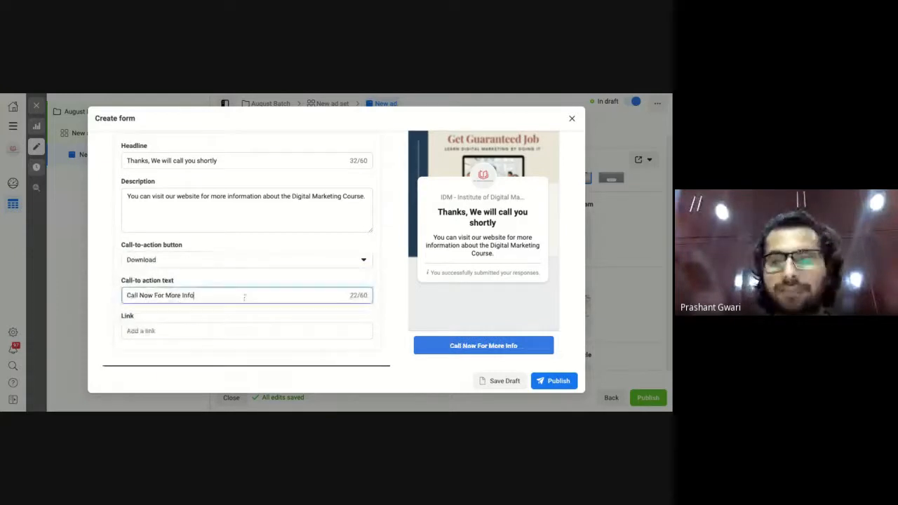
key("BackSpace")
key("BackSpace")
key("BackSpace")
key("BackSpace")
key("BackSpace")
key("BackSpace")
key("BackSpace")
key("BackSpace")
key("BackSpace")
key("BackSpace")
key("BackSpace")
key("BackSpace")
key("BackSpace")
key("BackSpace")
key("BackSpace")
key("BackSpace")
key("BackSpace")
key("BackSpace")
key("BackSpace")
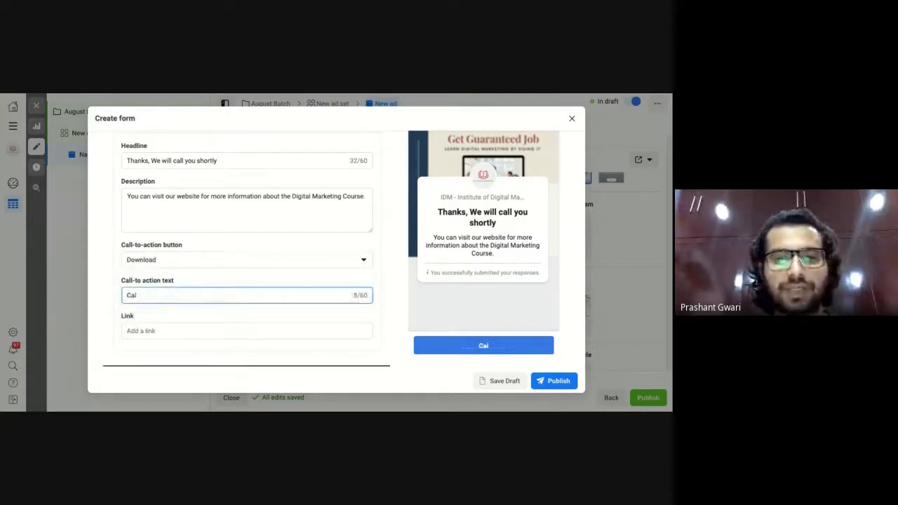
key("BackSpace")
key("BackSpace")
key("BackSpace")
type("Dow")
key("BackSpace")
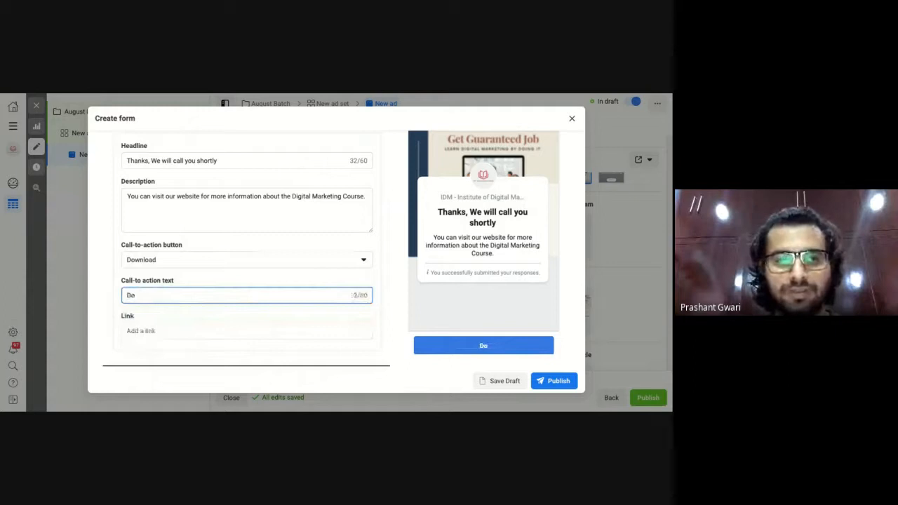
type("wla")
key("BackSpace")
key("BackSpace")
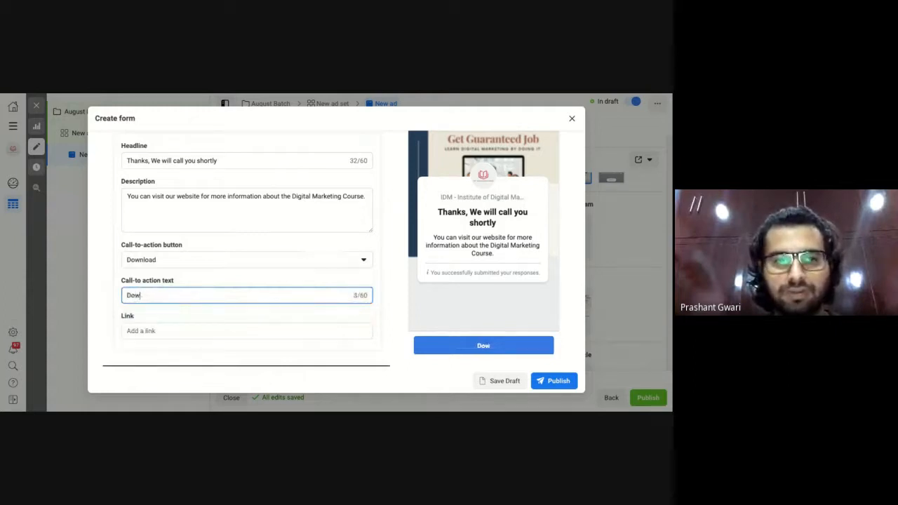
type("nload")
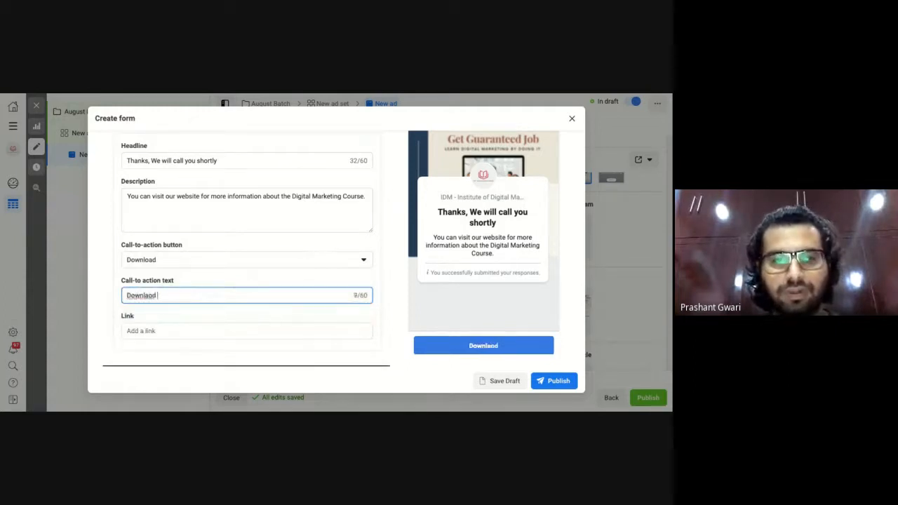
type(" Brouchure")
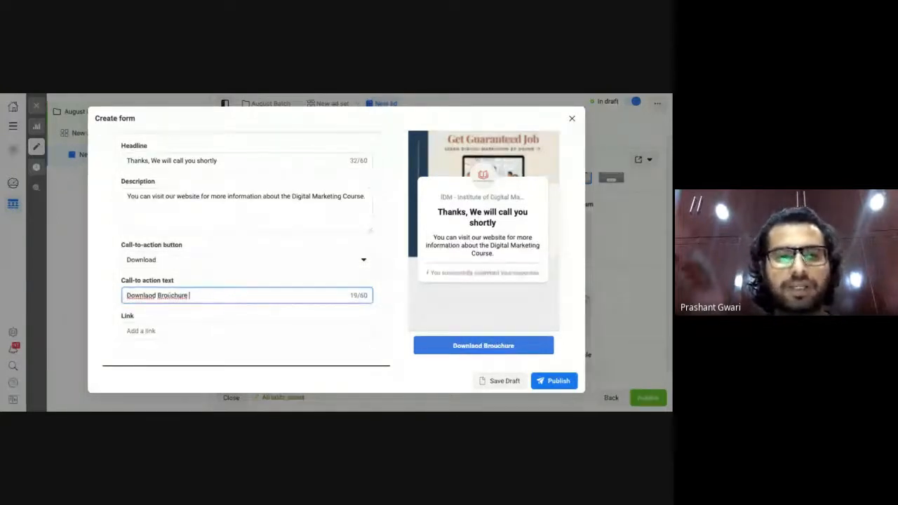
double_click(170, 296)
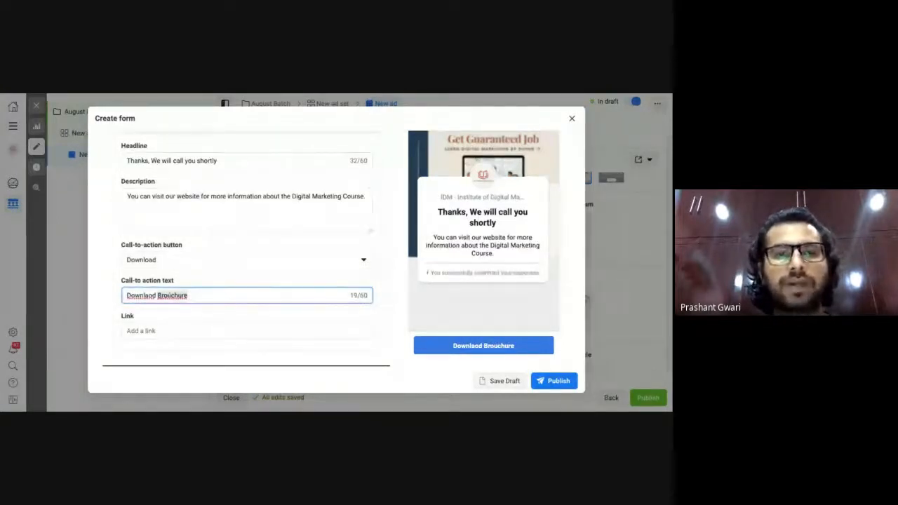
type("Brochure")
double_click(141, 295)
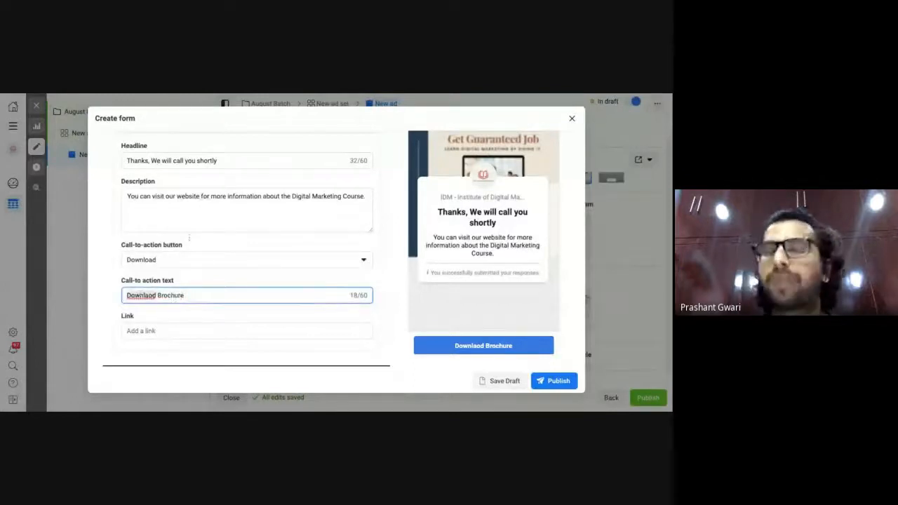
type("Download")
left_click(170, 329)
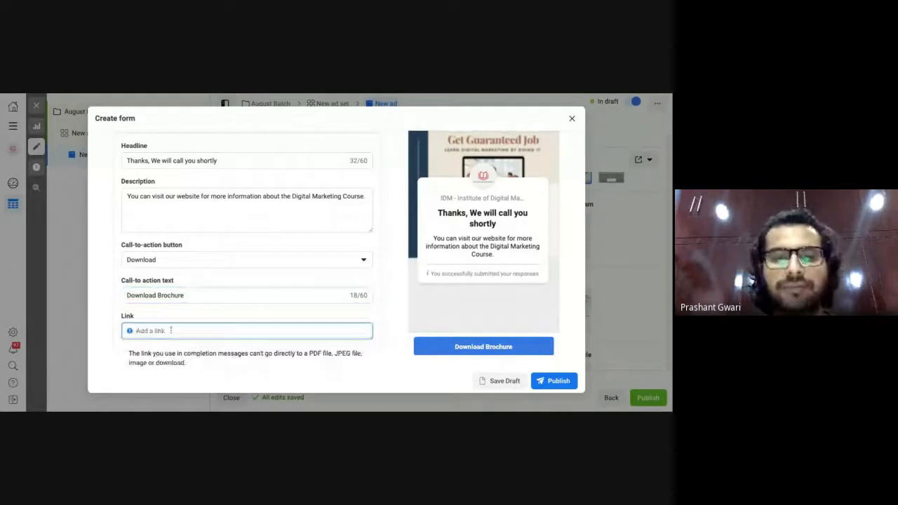
type("www")
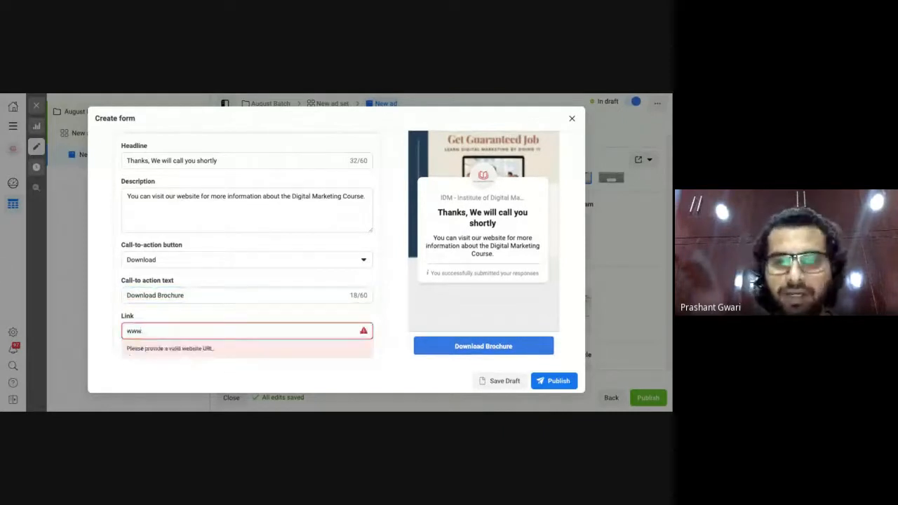
type(".idmdelhi/pg")
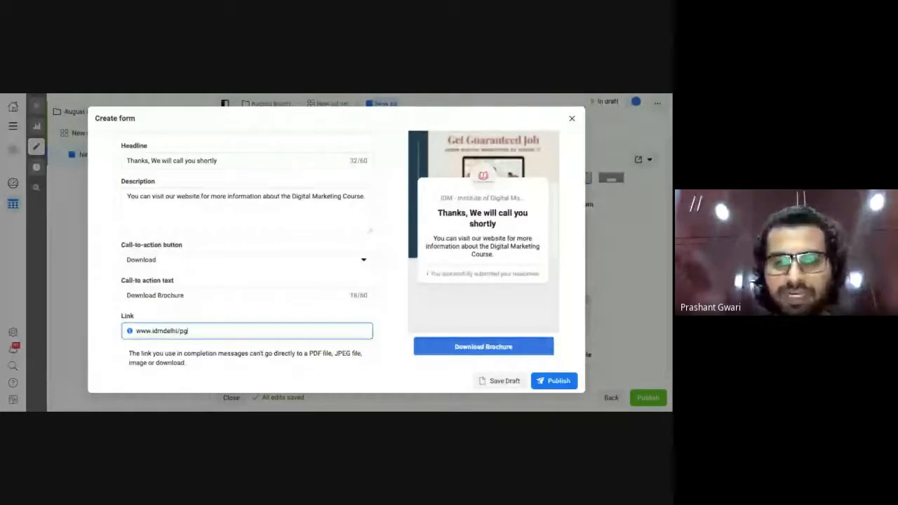
type("dm")
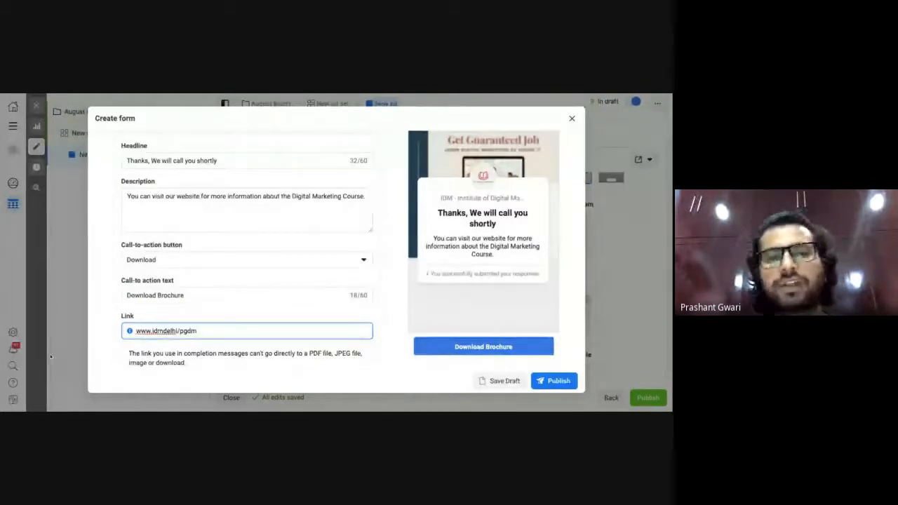
left_click(110, 373)
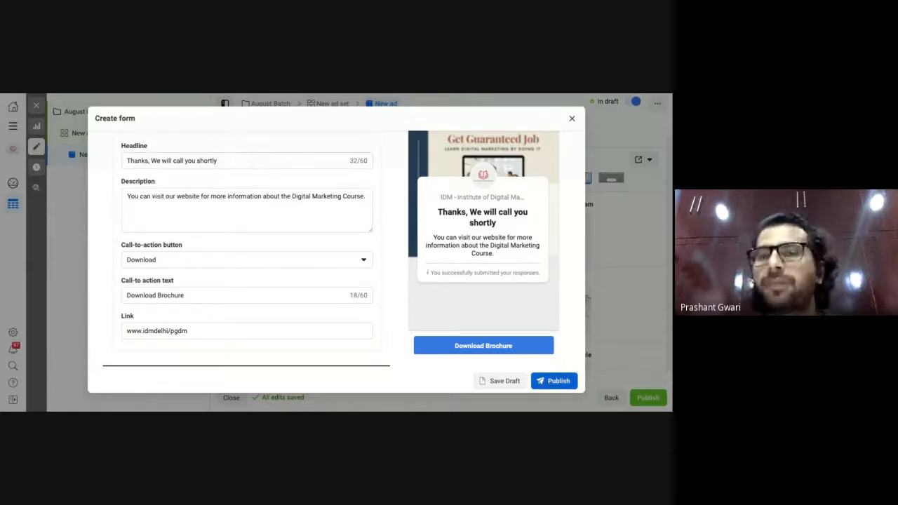
Save the August Batch form to the ad and publish the campaign, ad set and ad.
left_click(554, 381)
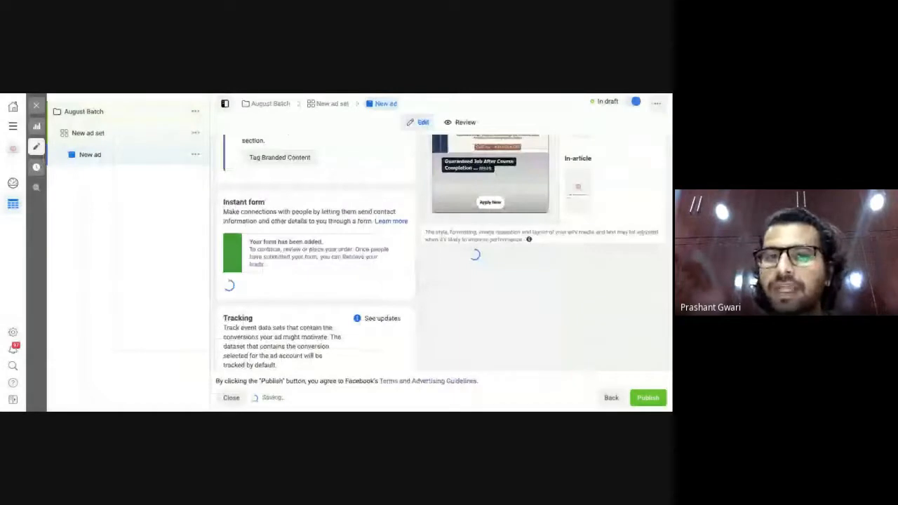
scroll(279, 330, "down", 3)
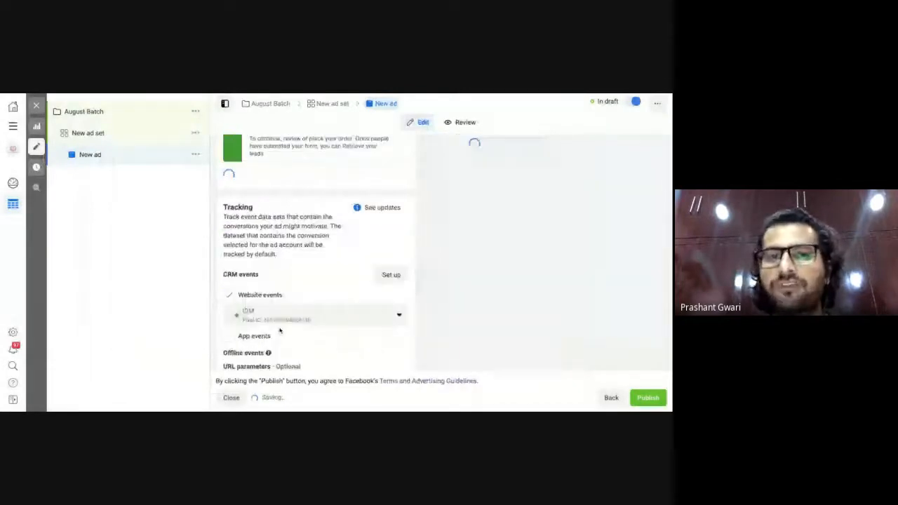
scroll(297, 319, "up", 4)
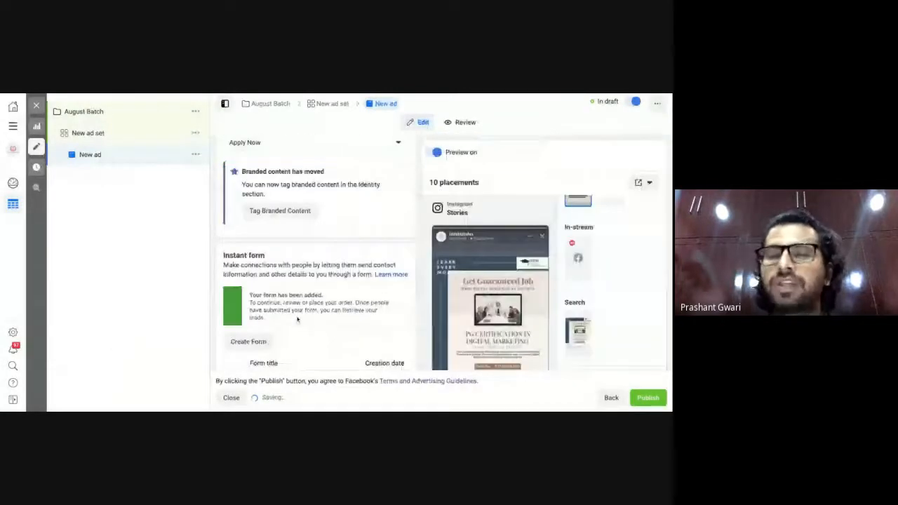
scroll(297, 319, "down", 3)
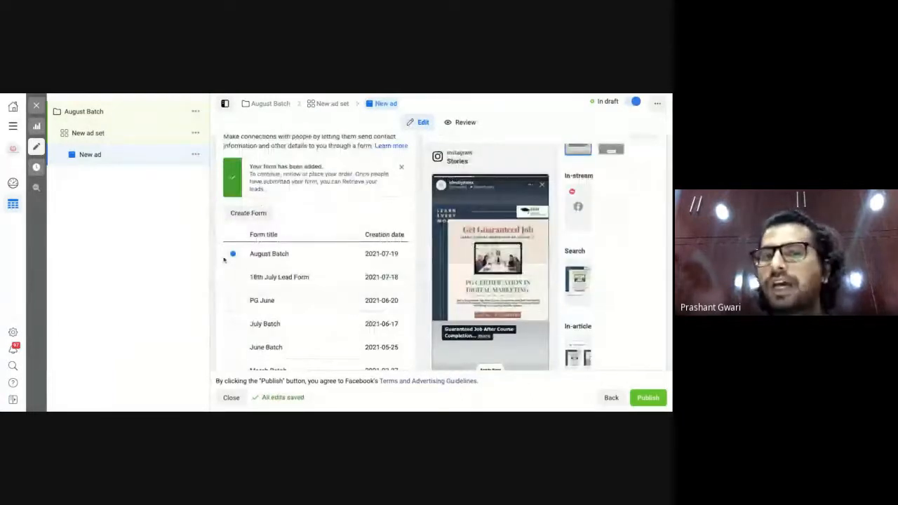
left_click(649, 398)
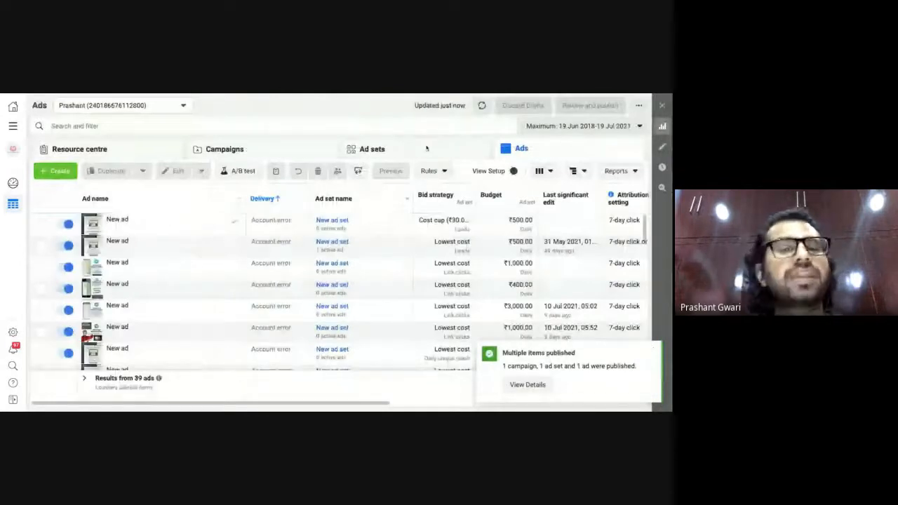
Show the Campaigns list enlarged and review Results, Reach, Impressions, Cost per result, Amount spent and Ends.
left_click(393, 148)
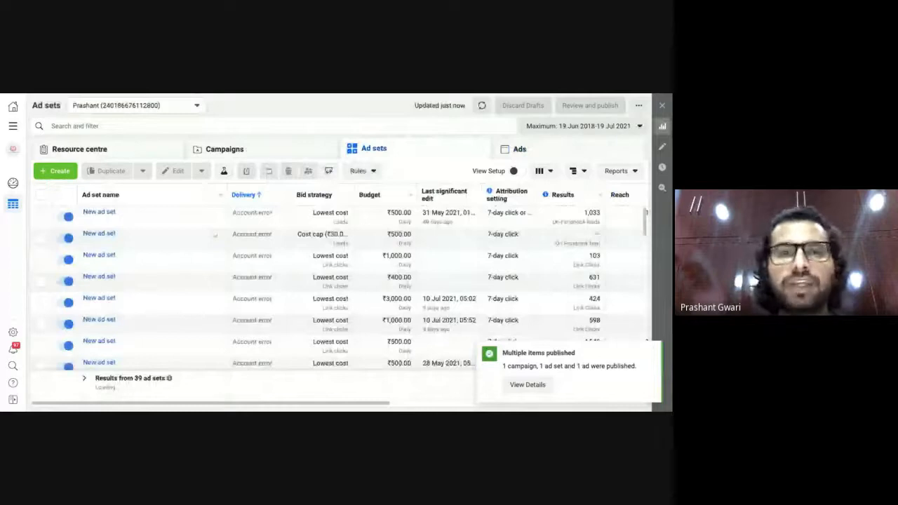
left_click(238, 149)
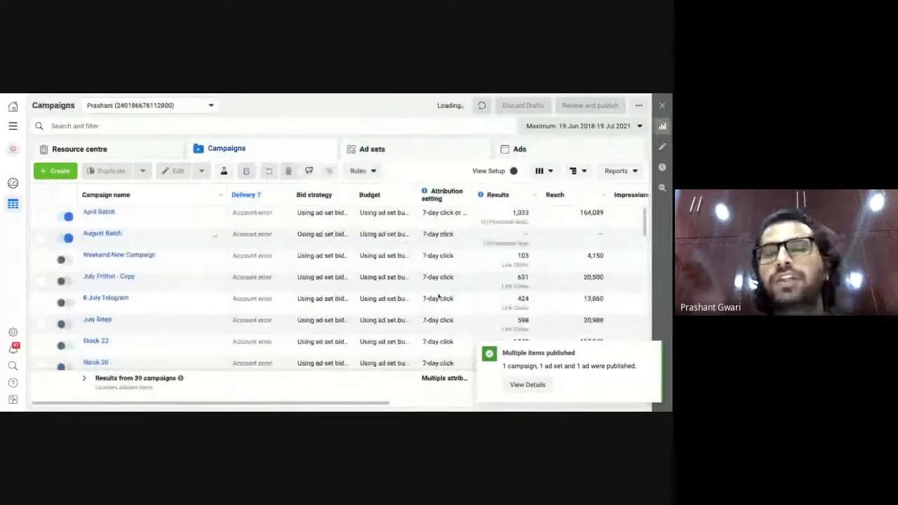
scroll(460, 235, "right", 1)
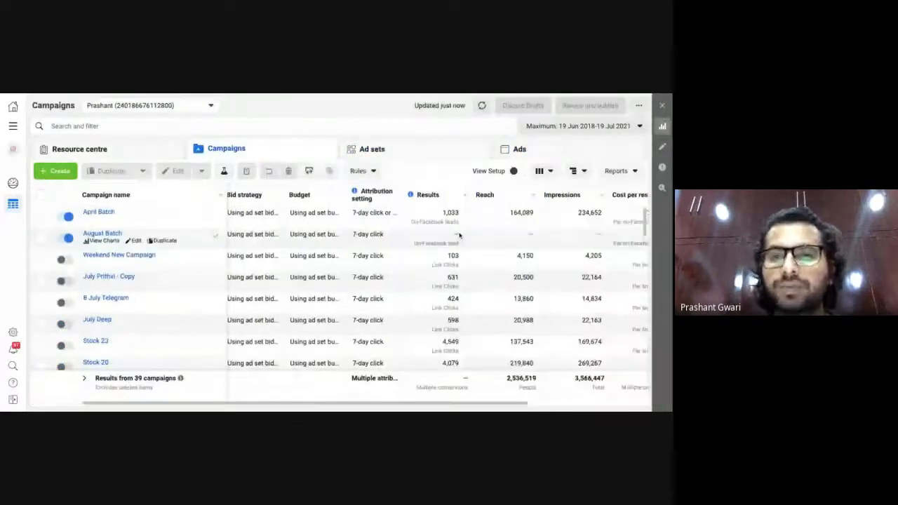
scroll(459, 236, "right", 1)
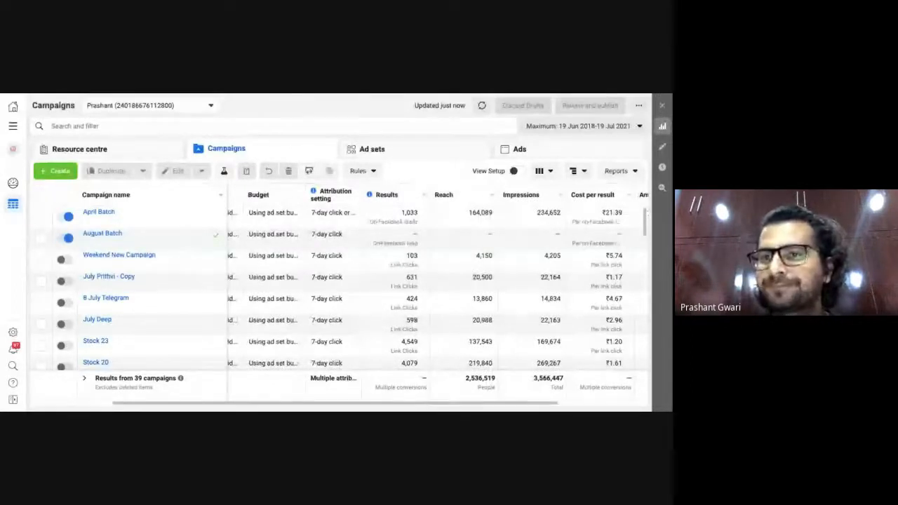
key("ctrl+plus")
key("ctrl+plus")
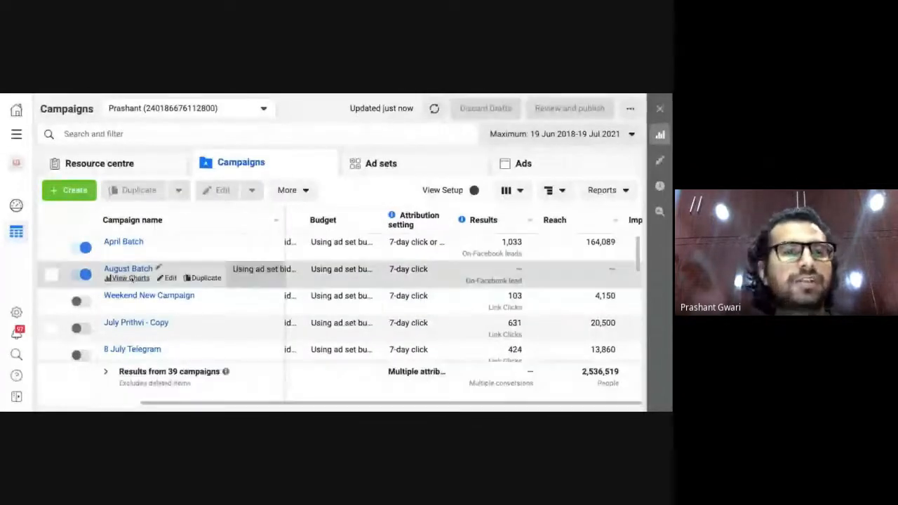
scroll(479, 328, "right", 1)
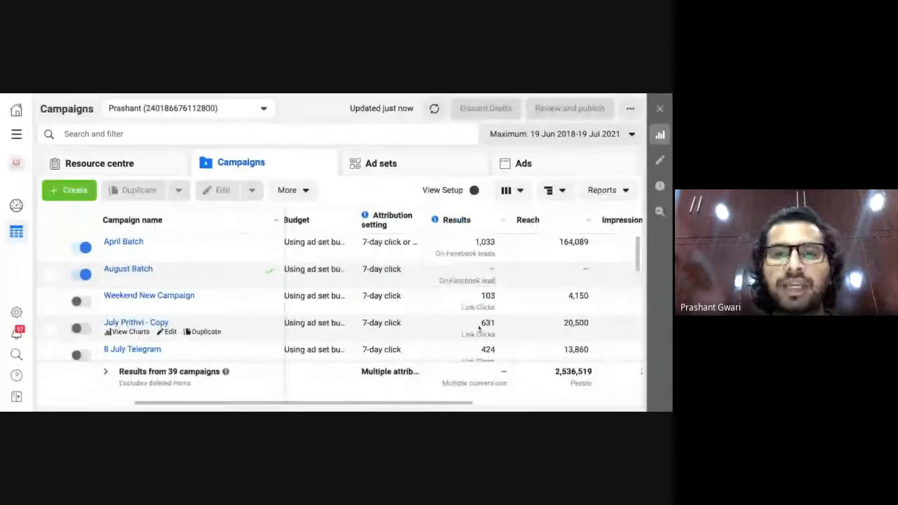
scroll(479, 329, "right", 5)
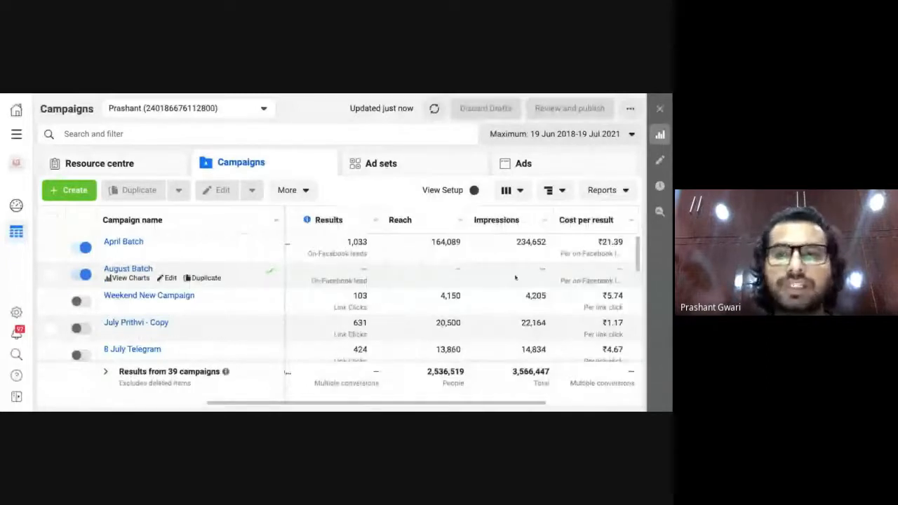
scroll(537, 278, "right", 1)
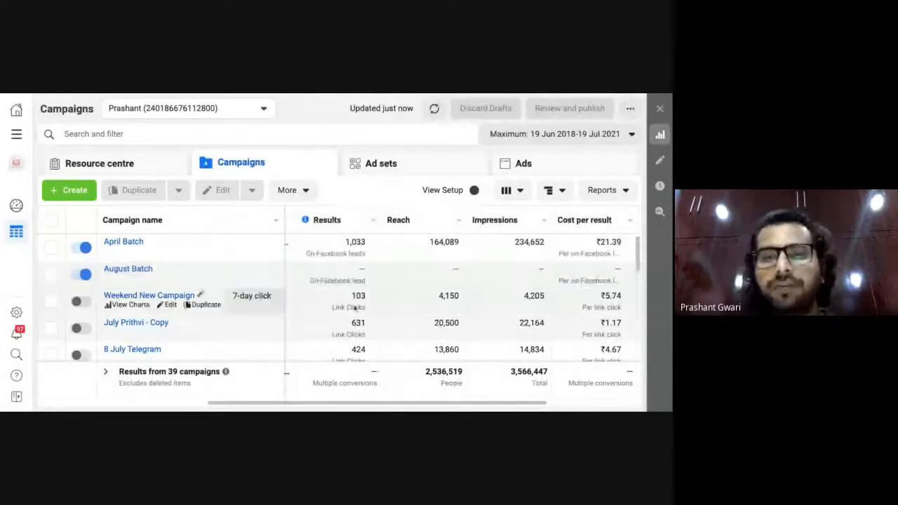
scroll(407, 264, "left", 2)
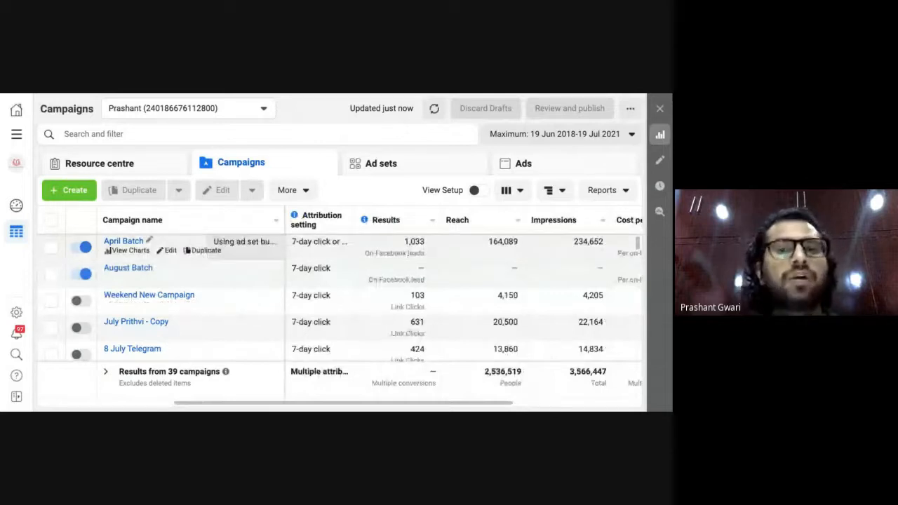
scroll(340, 307, "right", 1)
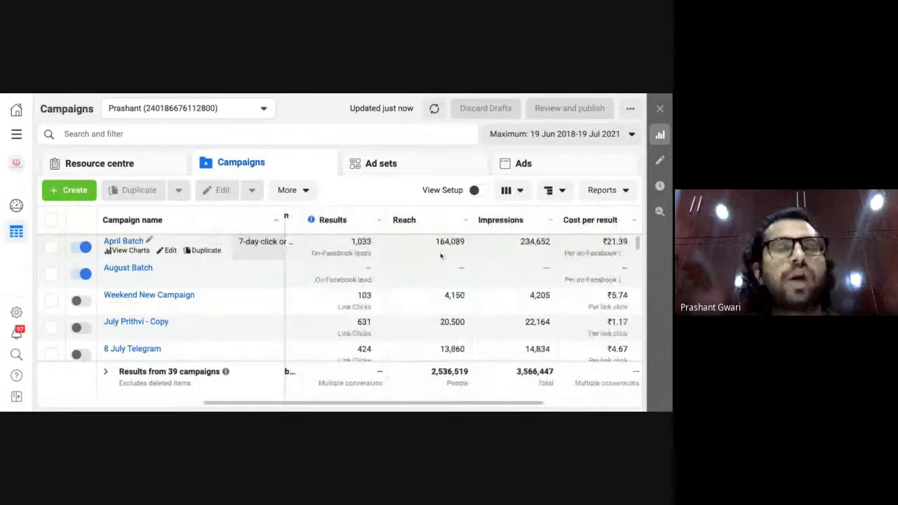
scroll(440, 256, "right", 2)
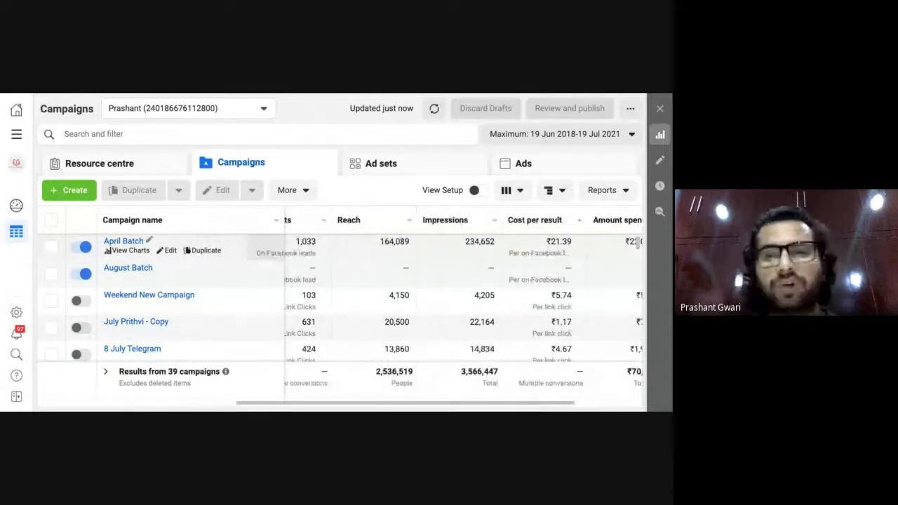
scroll(493, 259, "right", 2)
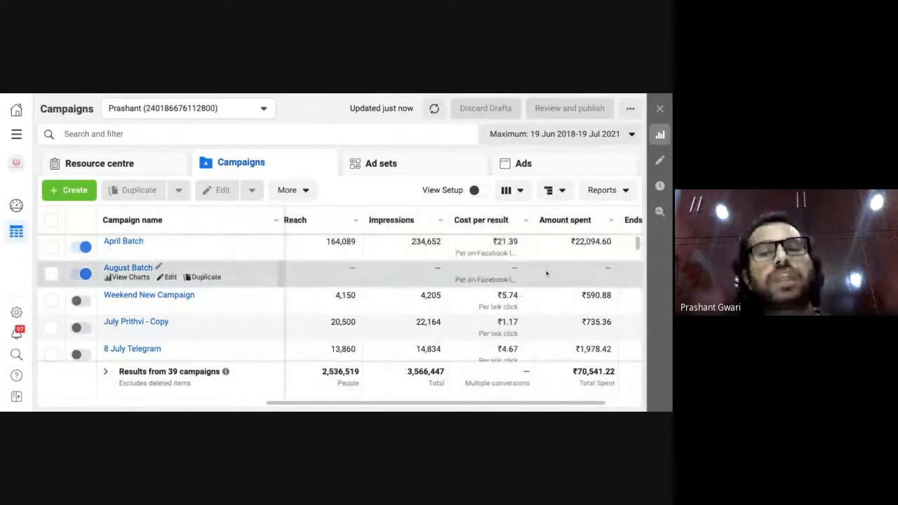
scroll(336, 270, "down", 1)
scroll(337, 270, "right", 1)
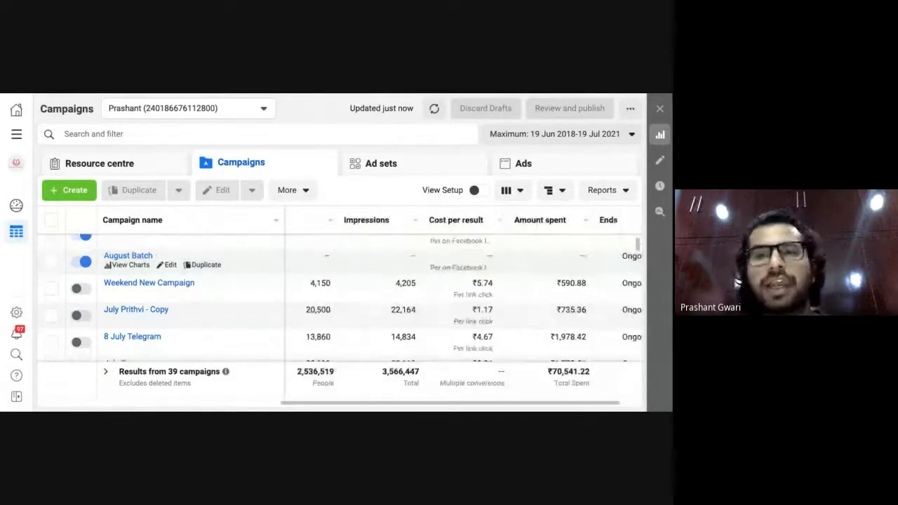
scroll(336, 295, "up", 1)
scroll(337, 295, "right", 1)
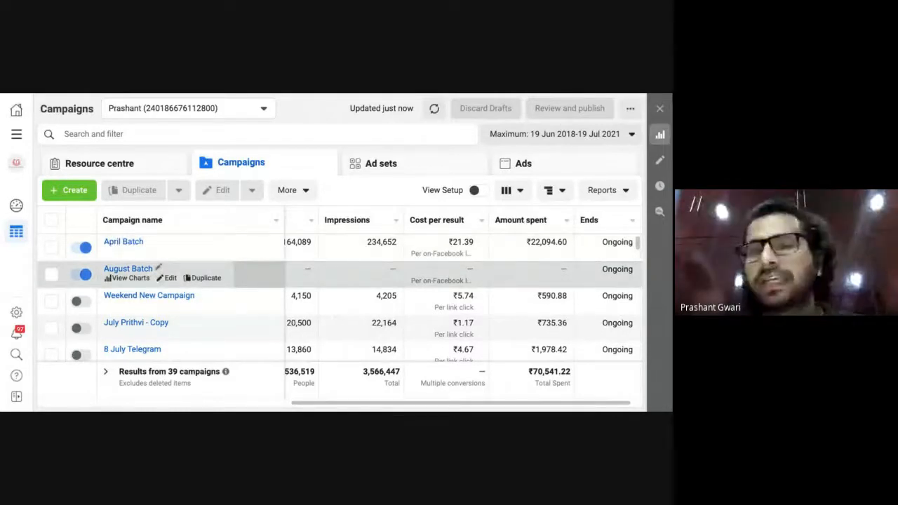
scroll(414, 252, "left", 3)
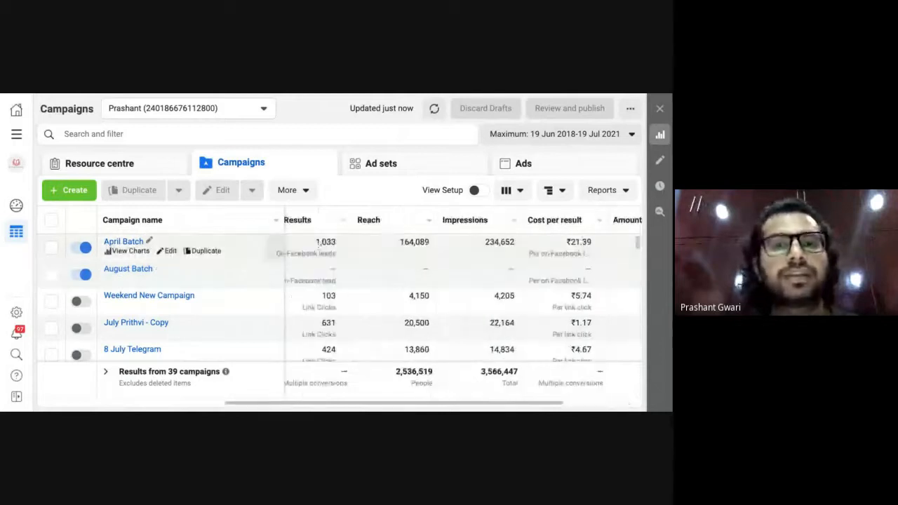
scroll(475, 253, "right", 5)
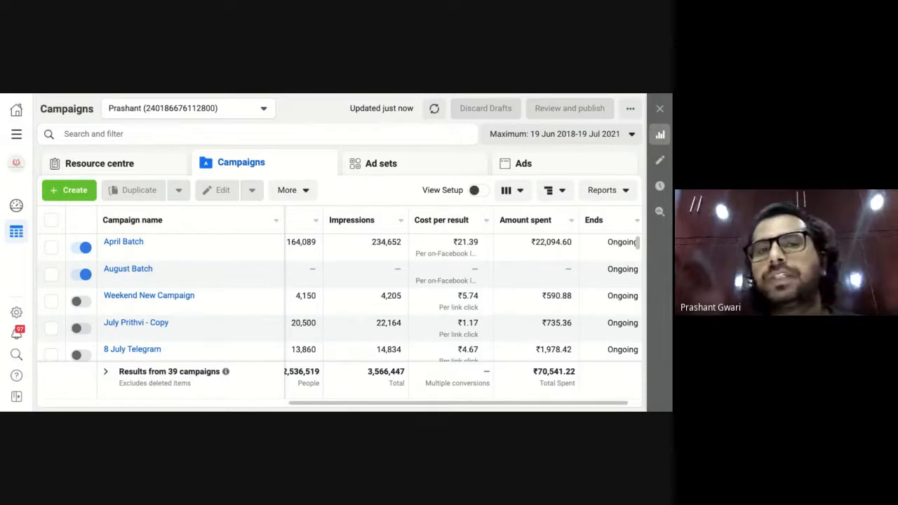
Switch to Business Suite, zoom the page out, and go to Leads Centre under More tools.
key("ctrl+Tab")
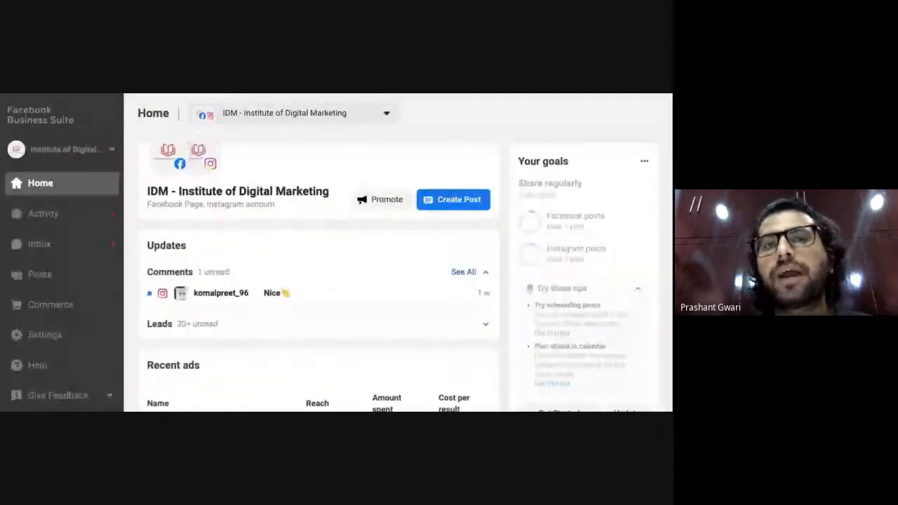
scroll(66, 279, "down", 3)
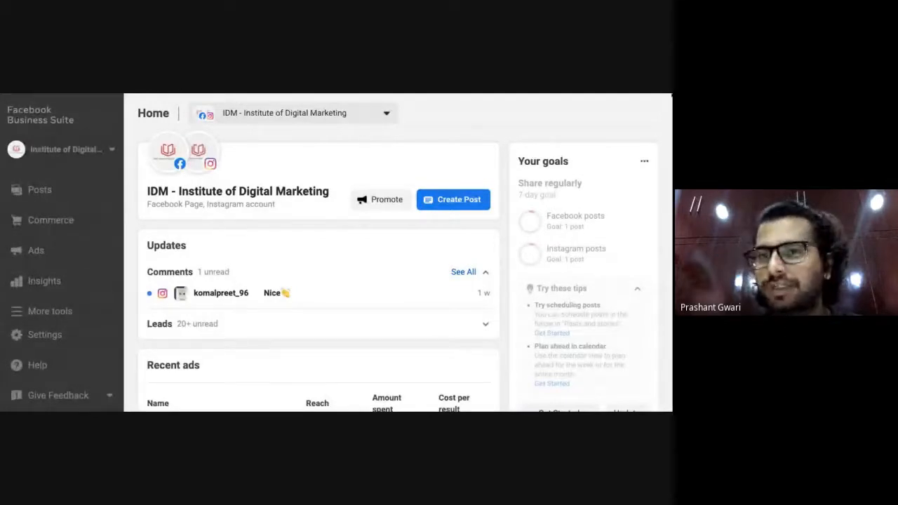
key("ctrl+minus")
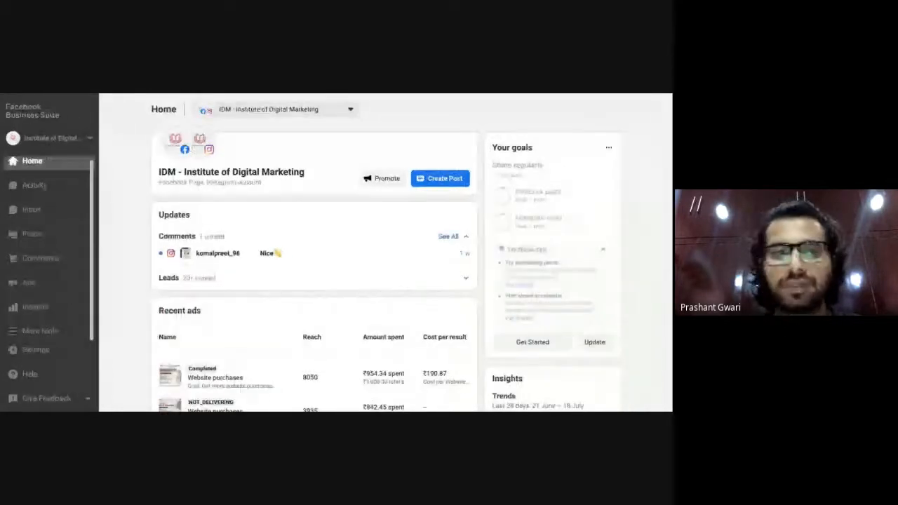
left_click(42, 330)
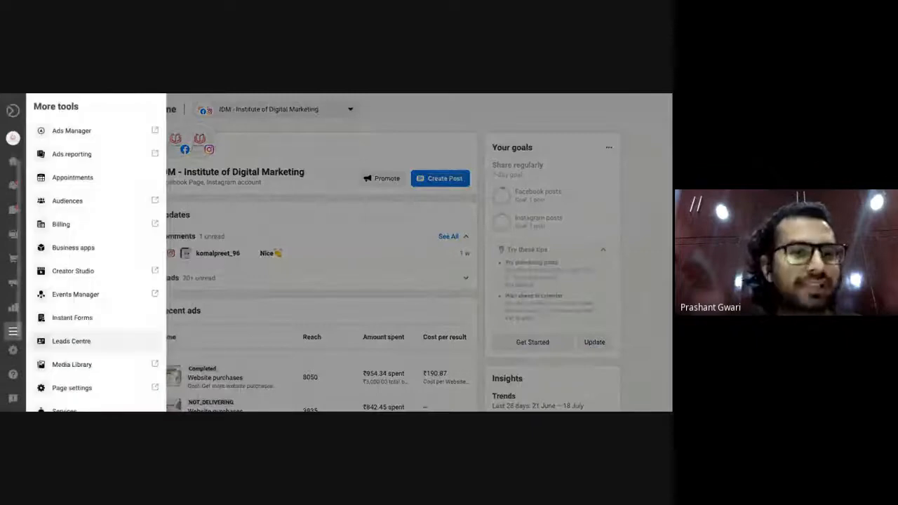
left_click(69, 342)
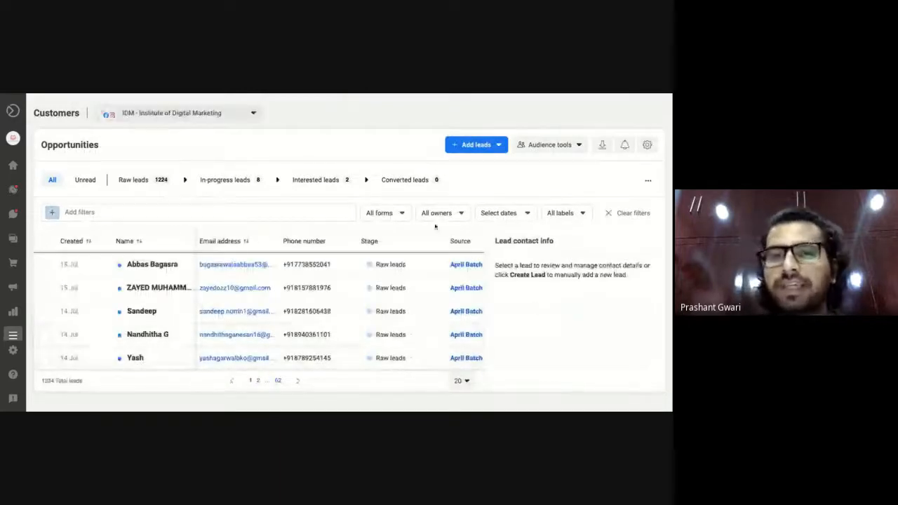
Filter leads by form: try August Batch (no results), then choose April Batch (975 leads).
left_click(388, 214)
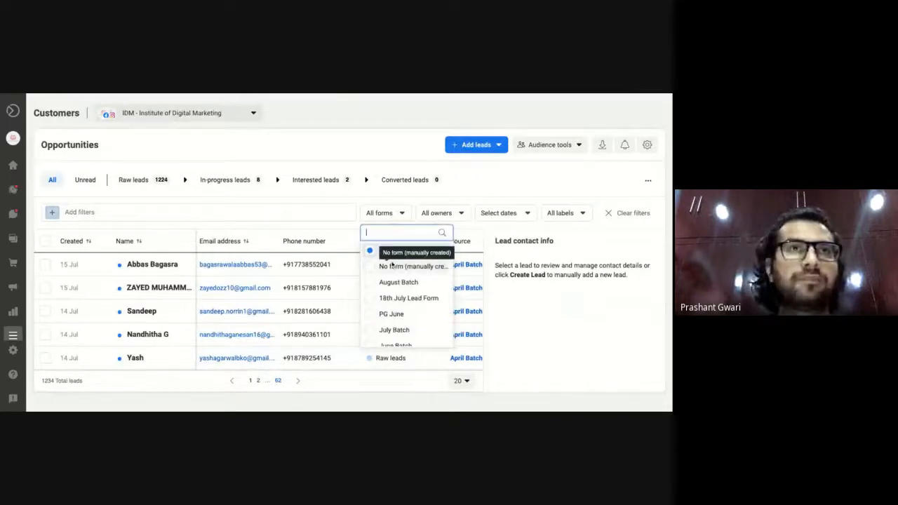
scroll(395, 302, "down", 3)
scroll(395, 307, "down", 5)
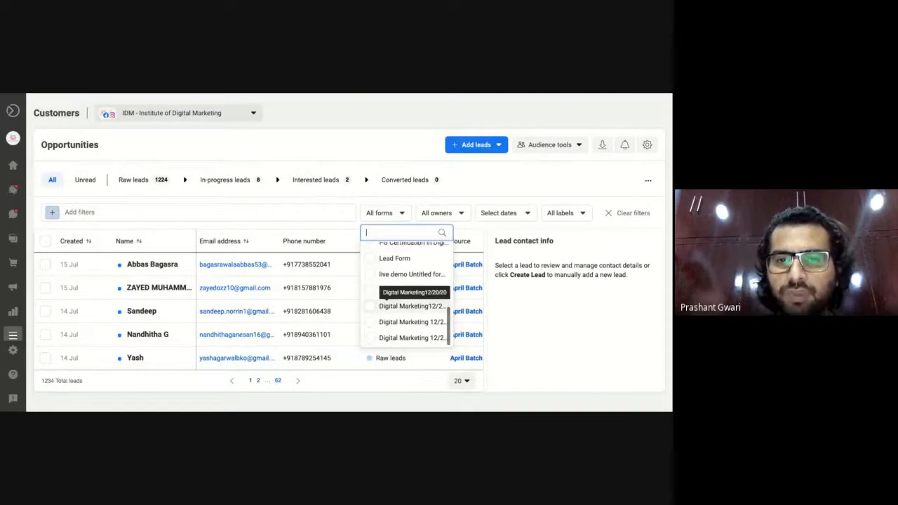
scroll(406, 294, "up", 8)
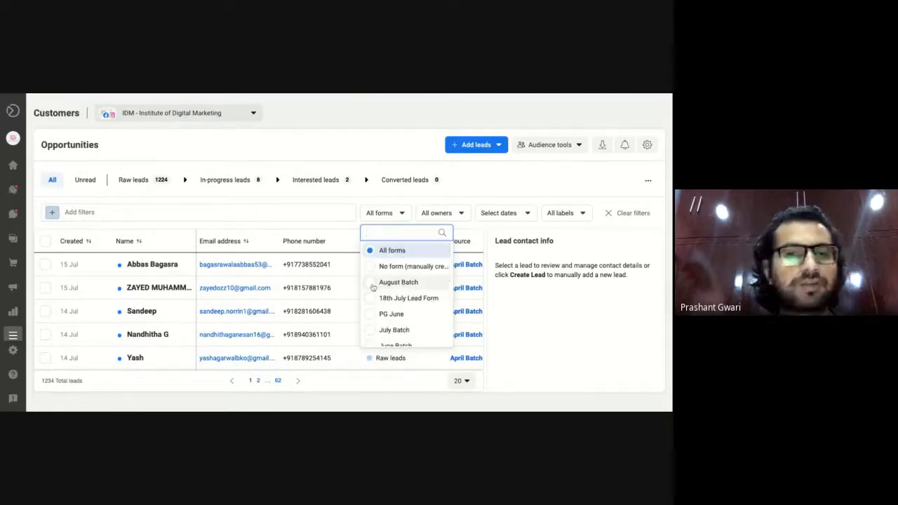
left_click(398, 282)
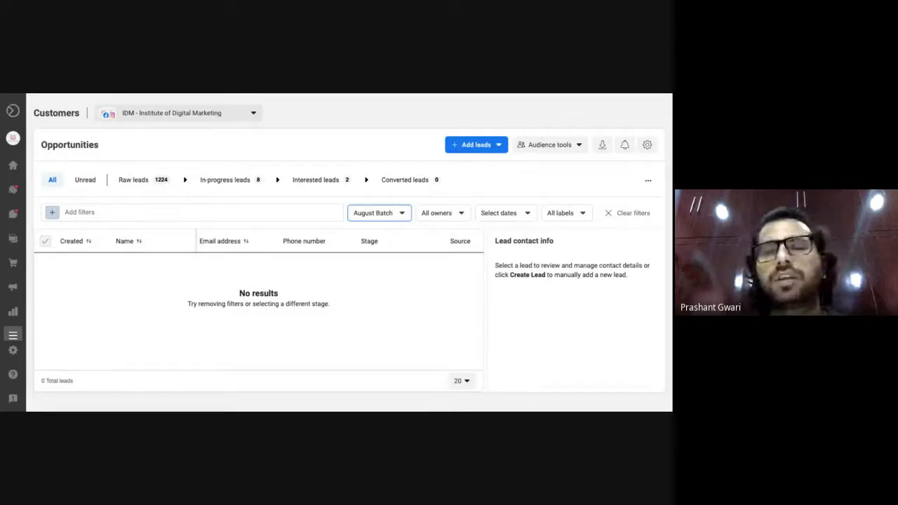
left_click(386, 214)
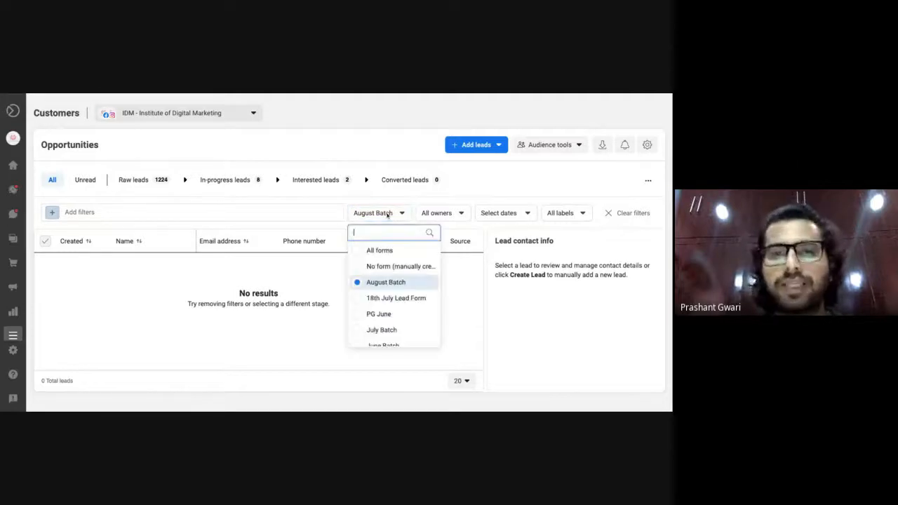
scroll(372, 319, "down", 1)
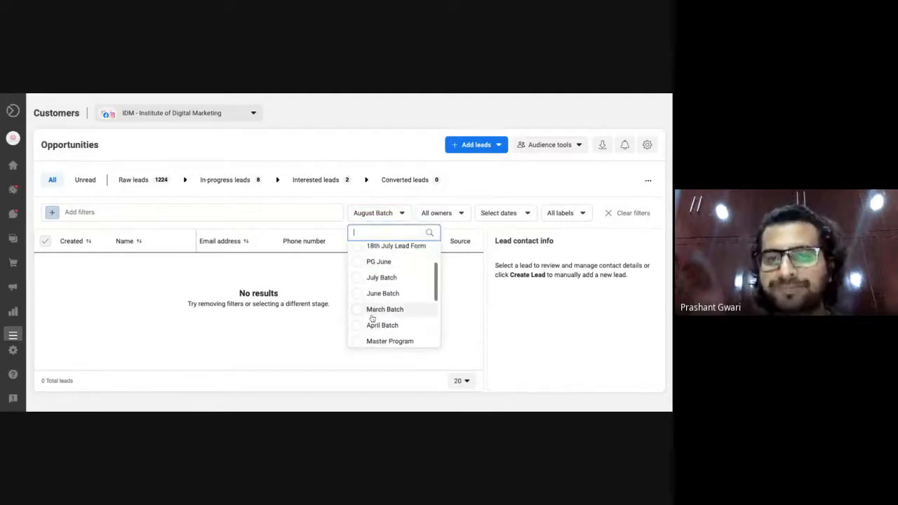
left_click(362, 327)
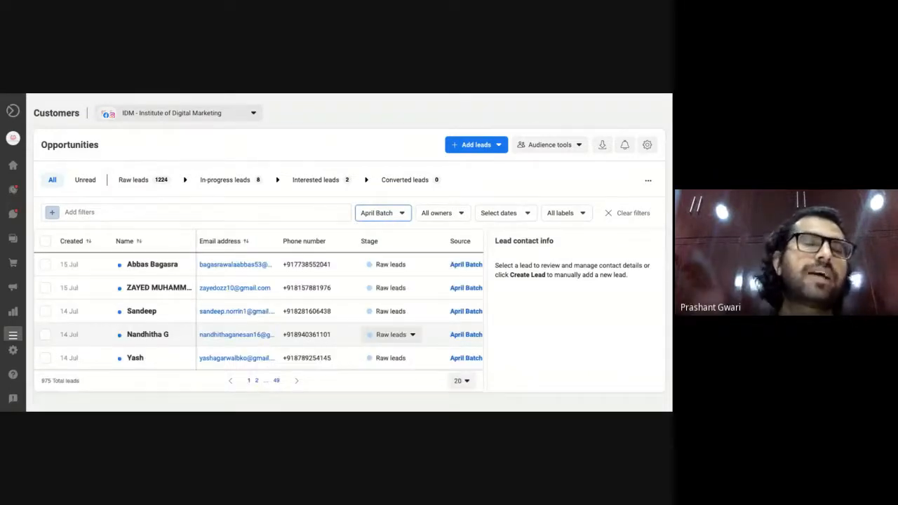
scroll(176, 332, "down", 2)
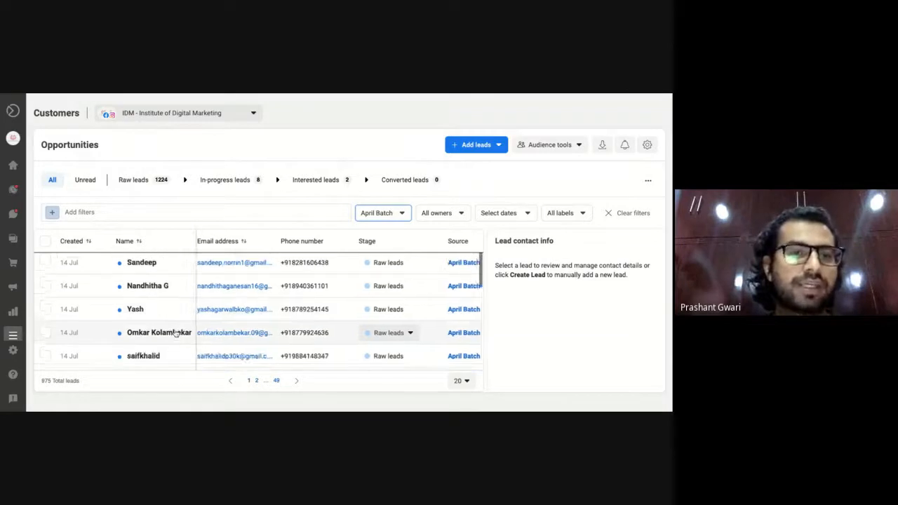
scroll(161, 308, "up", 2)
scroll(239, 280, "left", 1)
scroll(277, 279, "right", 2)
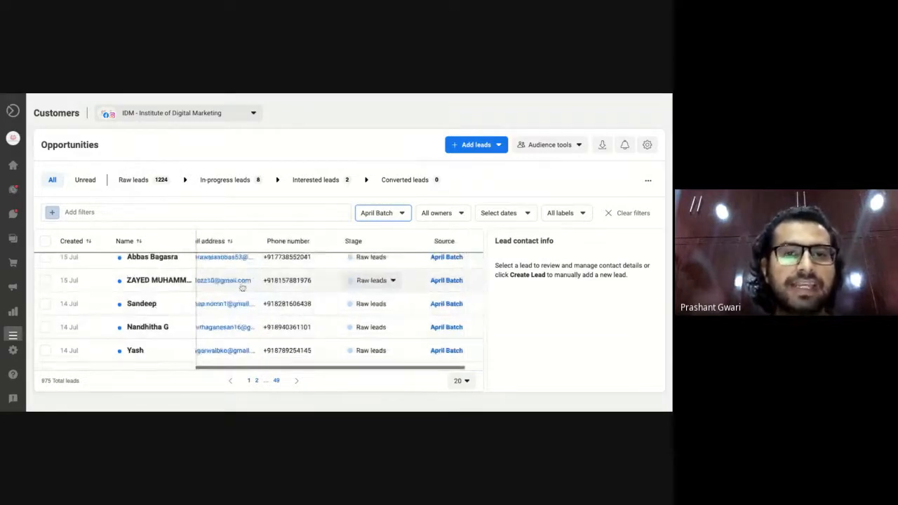
scroll(290, 284, "right", 1)
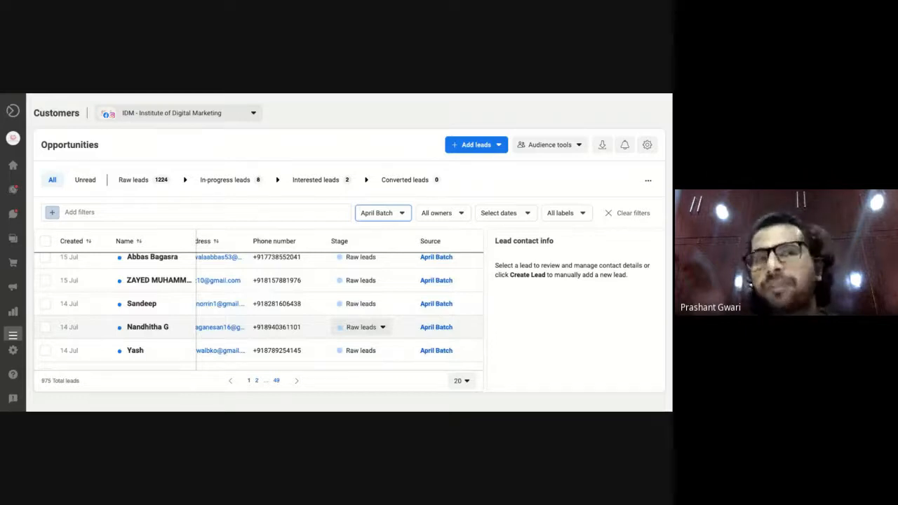
Filter the April Batch leads by a lead's name.
left_click(70, 213)
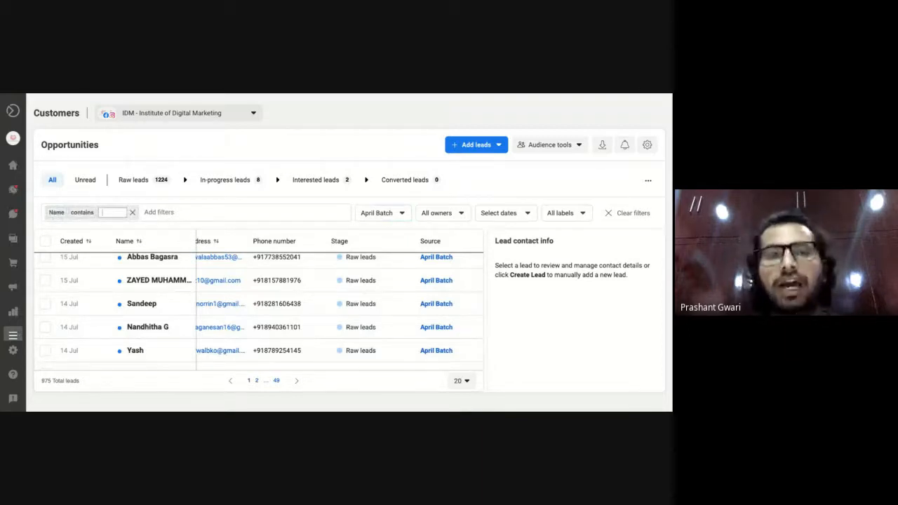
type("Aashiq")
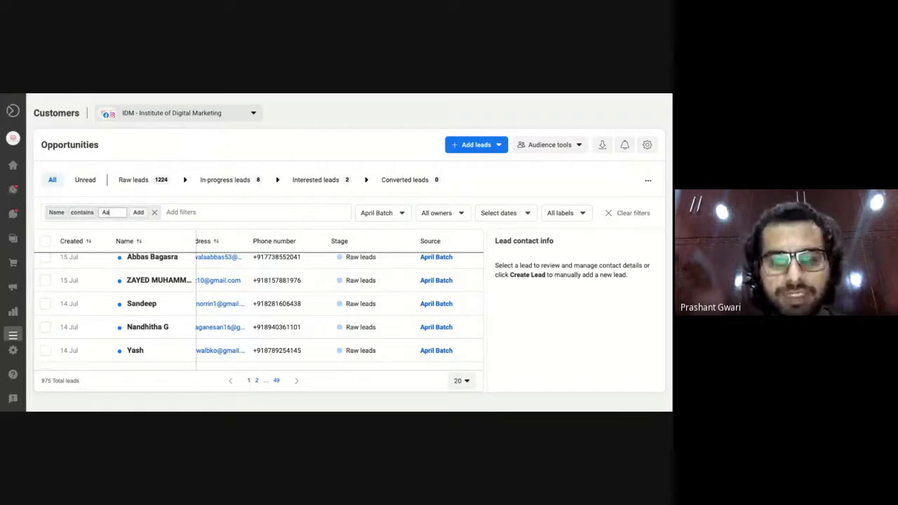
left_click(138, 212)
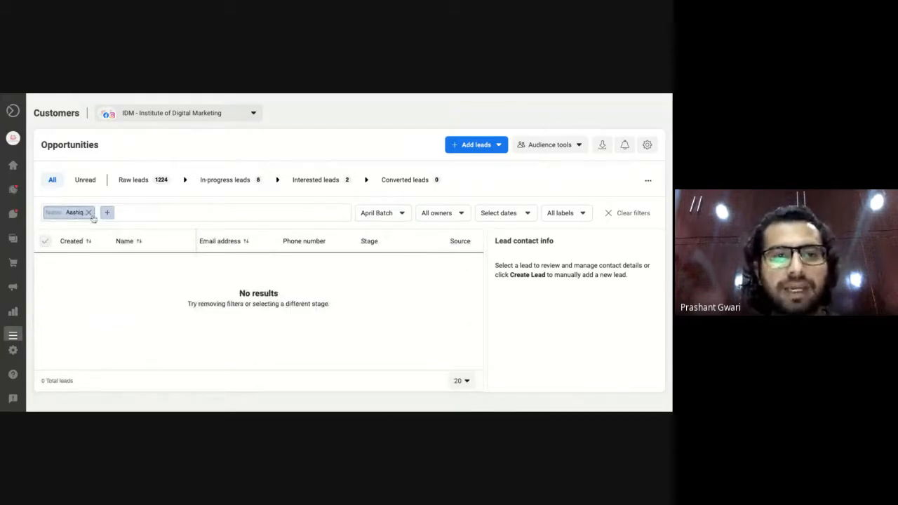
Replace that filter with a Name-field filter for another lead's name, narrowing the list to 1 lead.
left_click(106, 216)
left_click(89, 213)
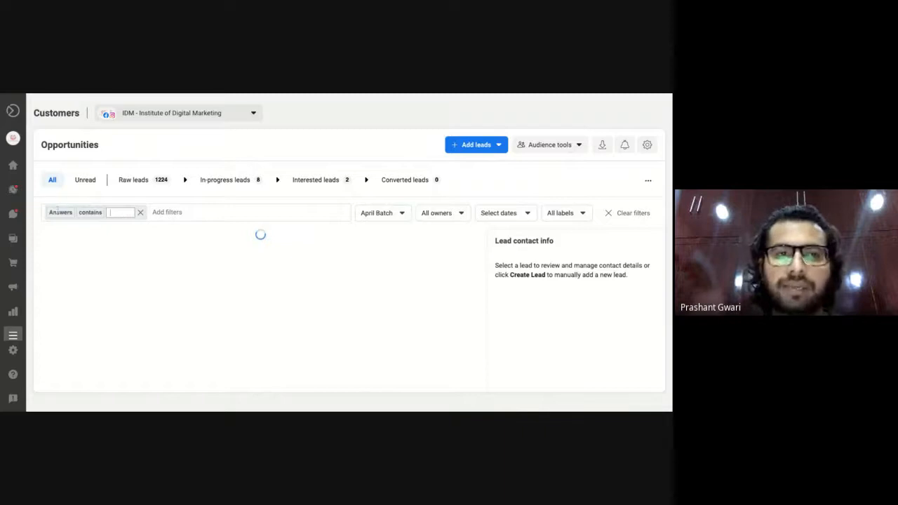
left_click(55, 213)
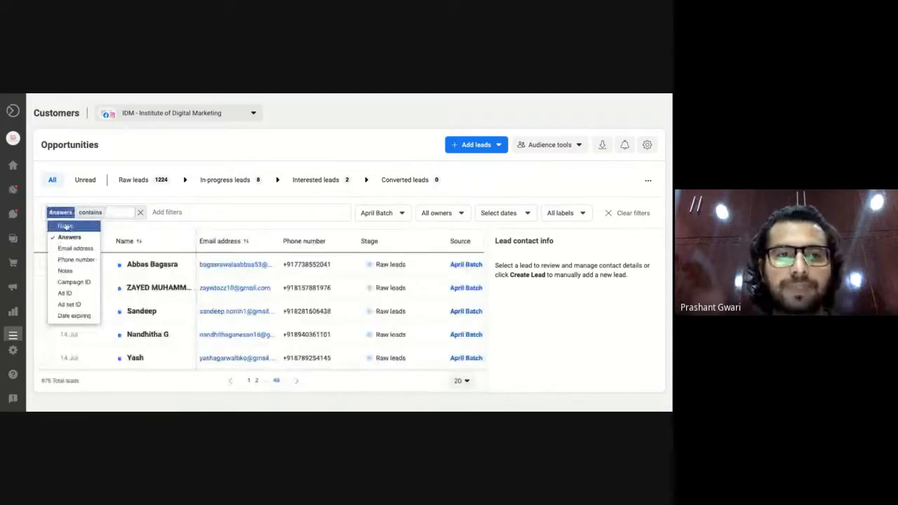
left_click(81, 221)
left_click(107, 212)
type("legan")
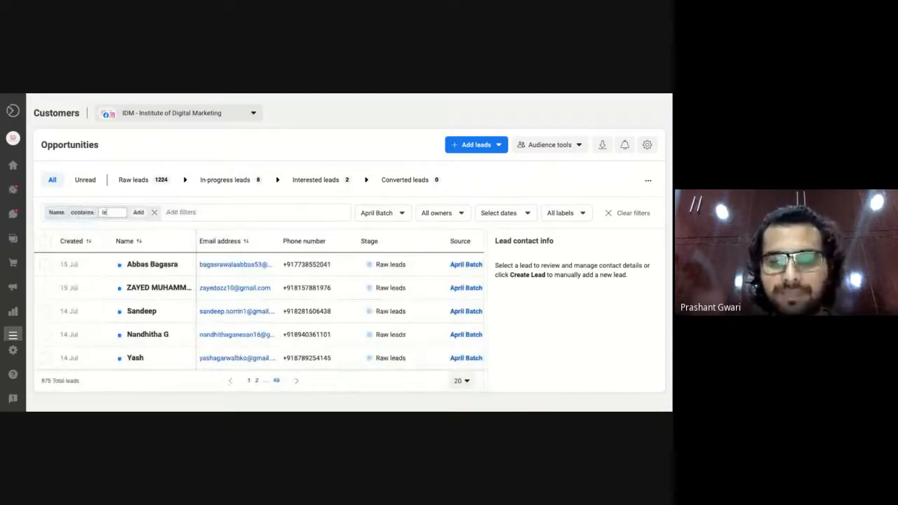
left_click(139, 212)
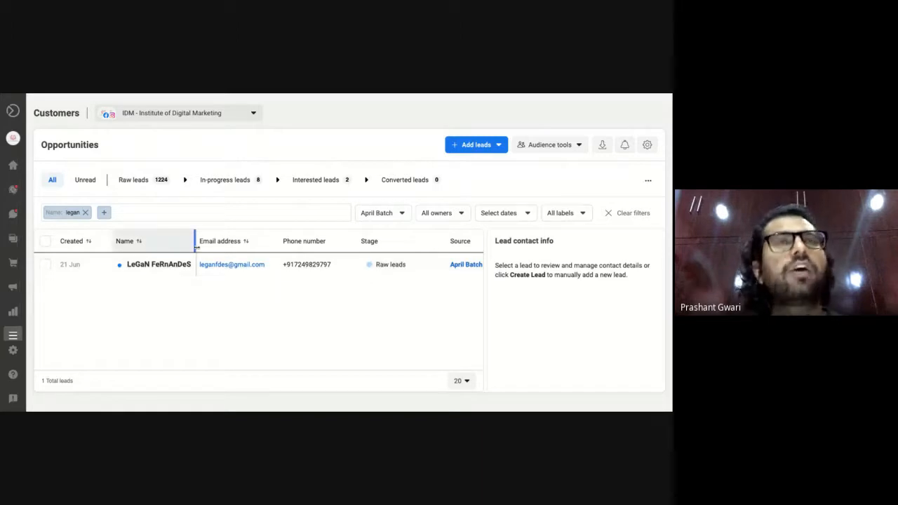
Move the filtered lead to Converted leads, leaving 1223 raw and 1 converted.
left_click(392, 270)
left_click(187, 287)
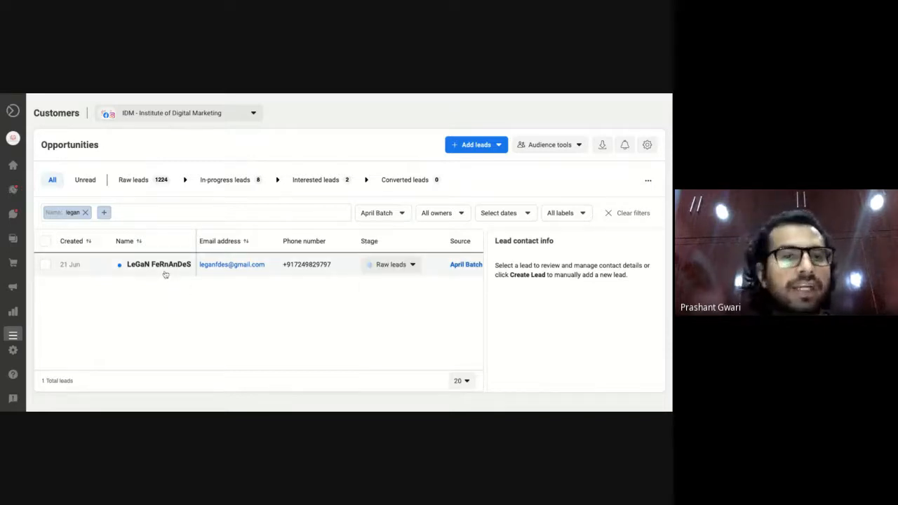
left_click(411, 264)
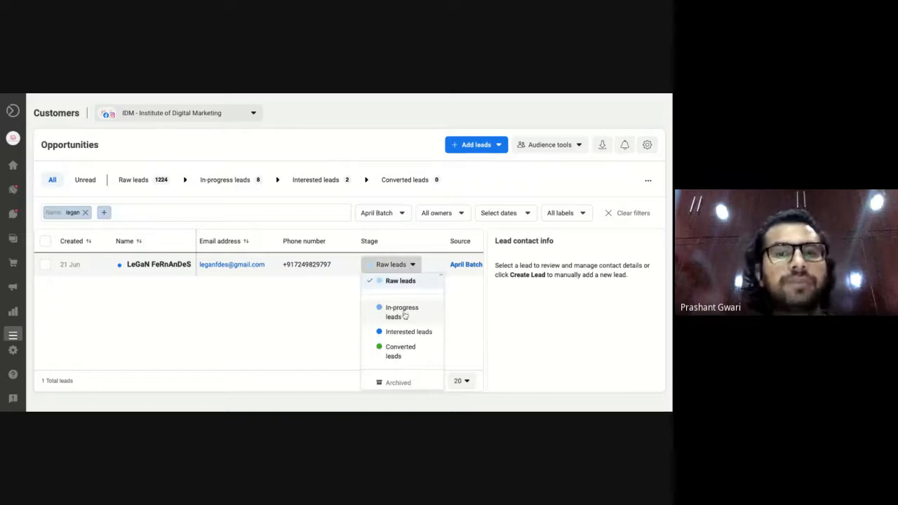
left_click(400, 351)
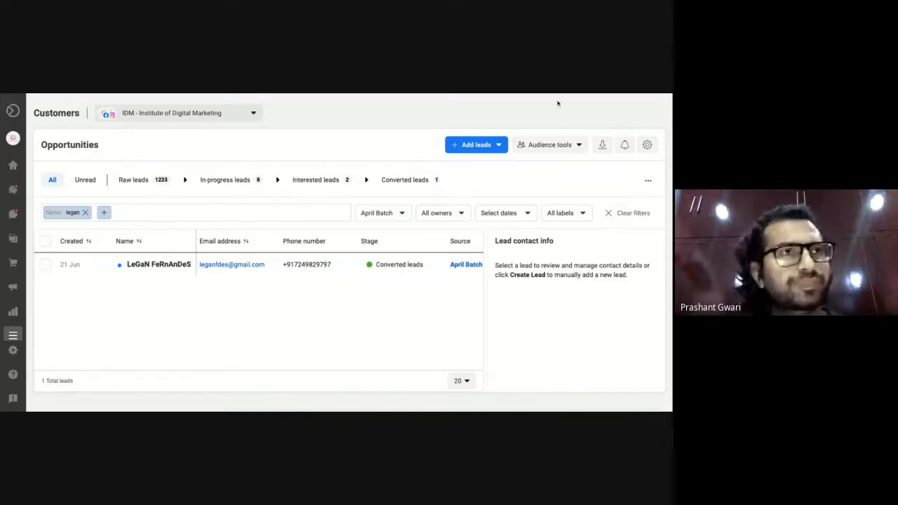
left_click(567, 150)
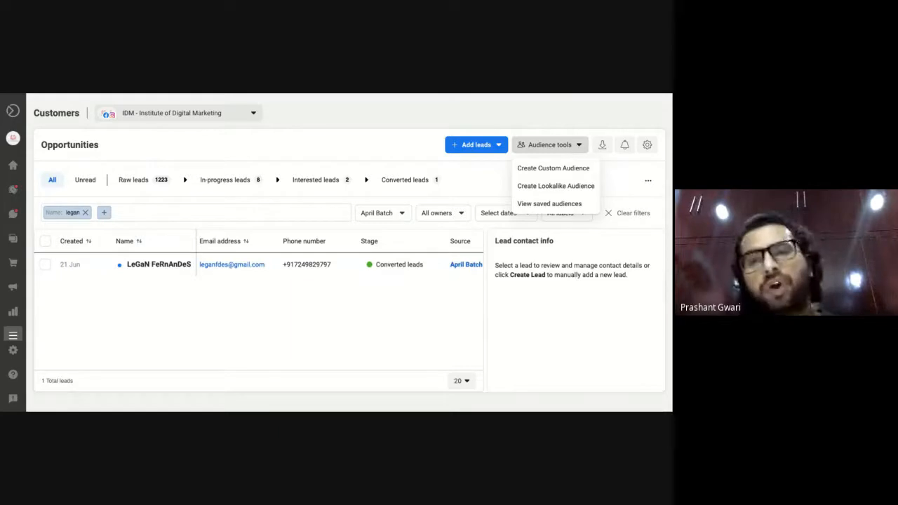
Remove the Name filter chip so all 975 April Batch leads show, with audience options listed.
left_click(85, 212)
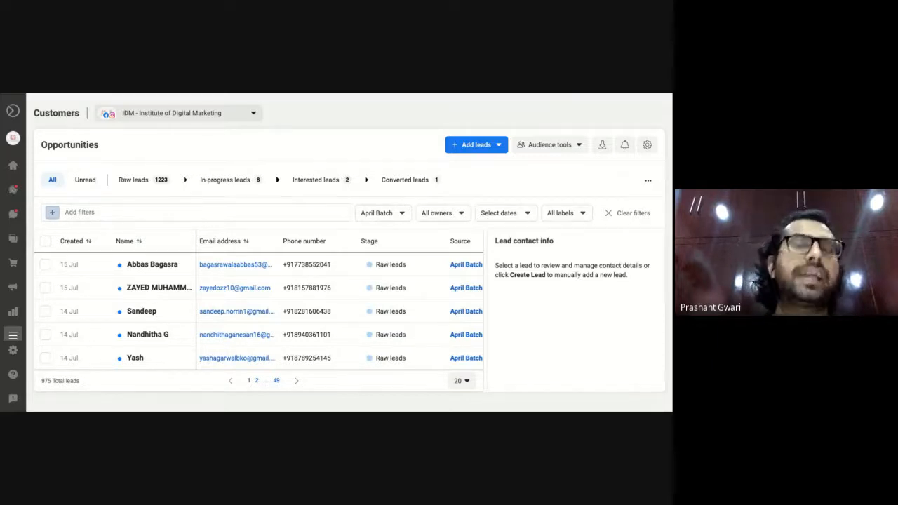
left_click(560, 144)
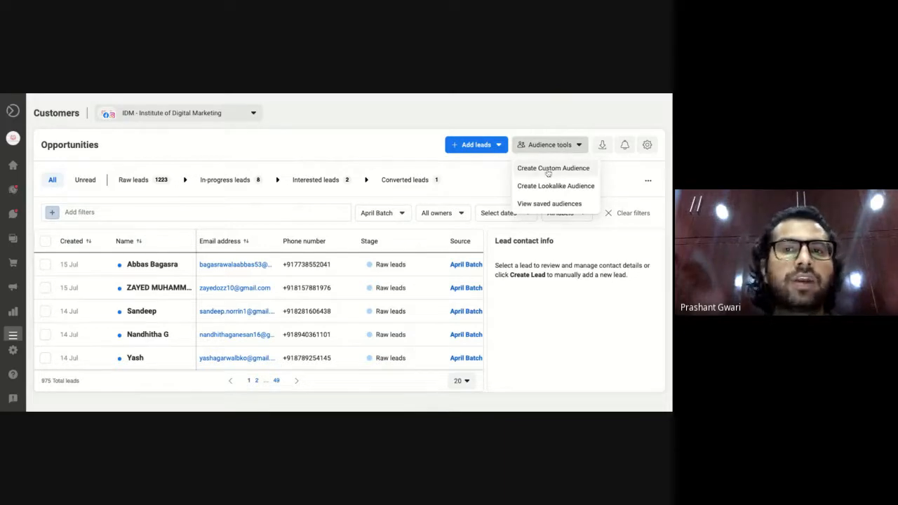
Start a custom audience on the AXA Consultants ad account and name the group 'Retargeting'.
left_click(548, 169)
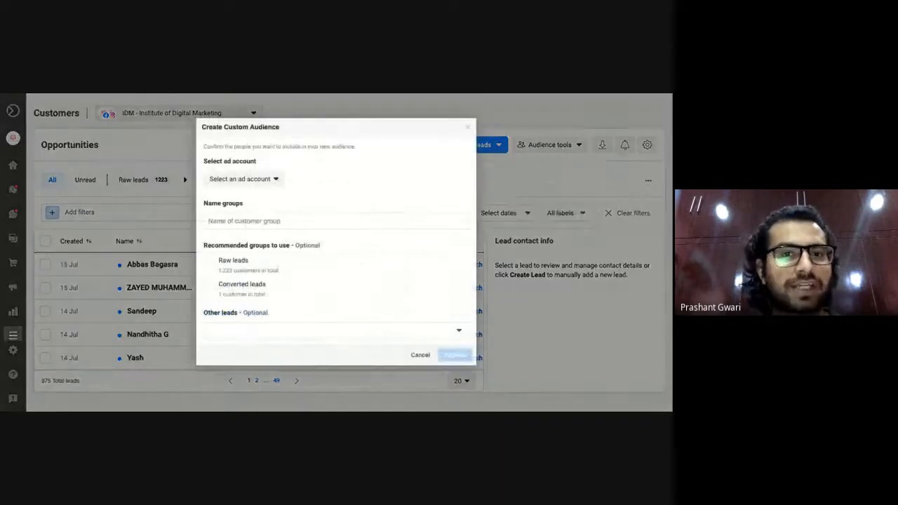
left_click(267, 181)
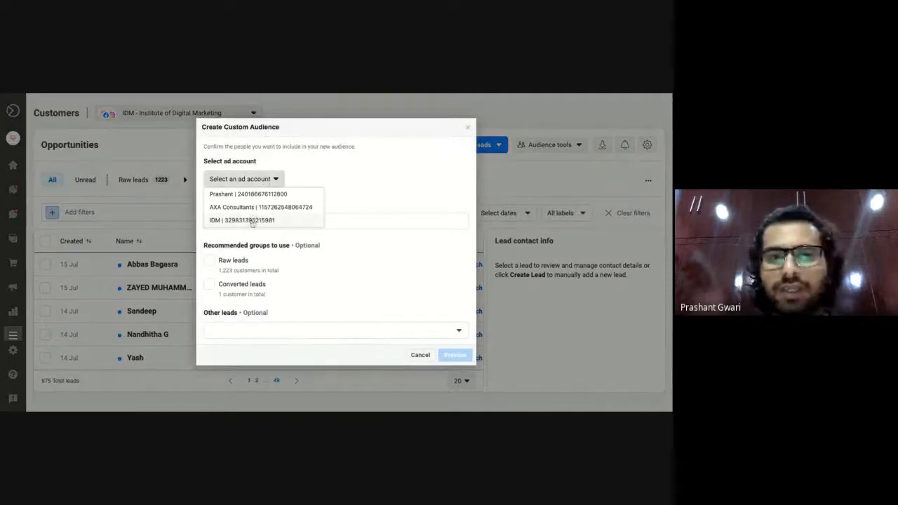
left_click(254, 207)
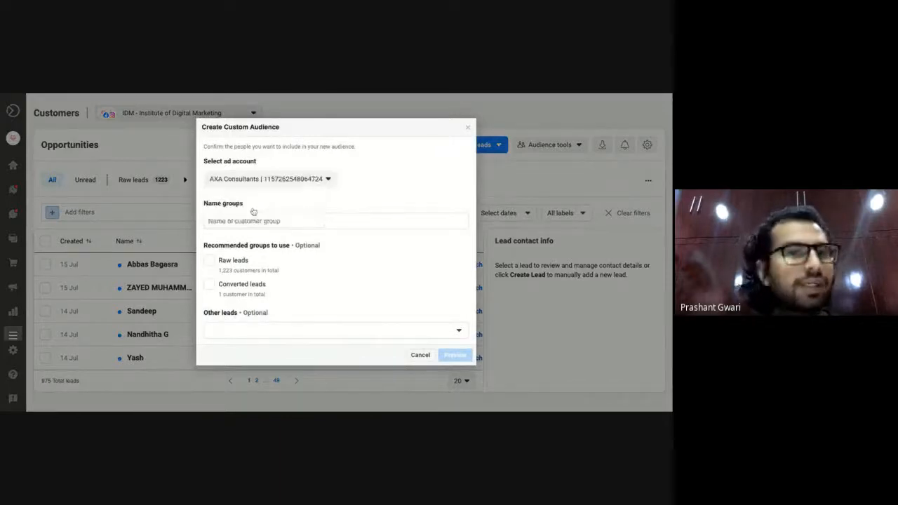
left_click(254, 221)
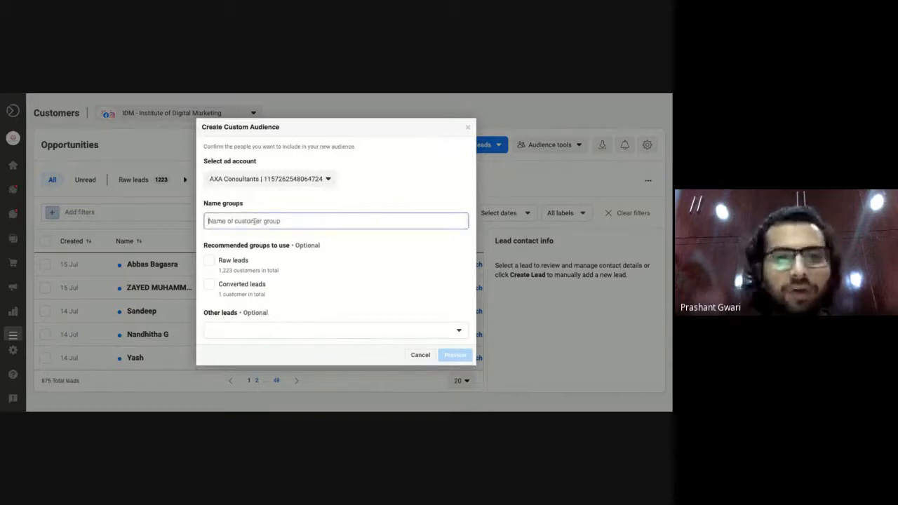
type("Re")
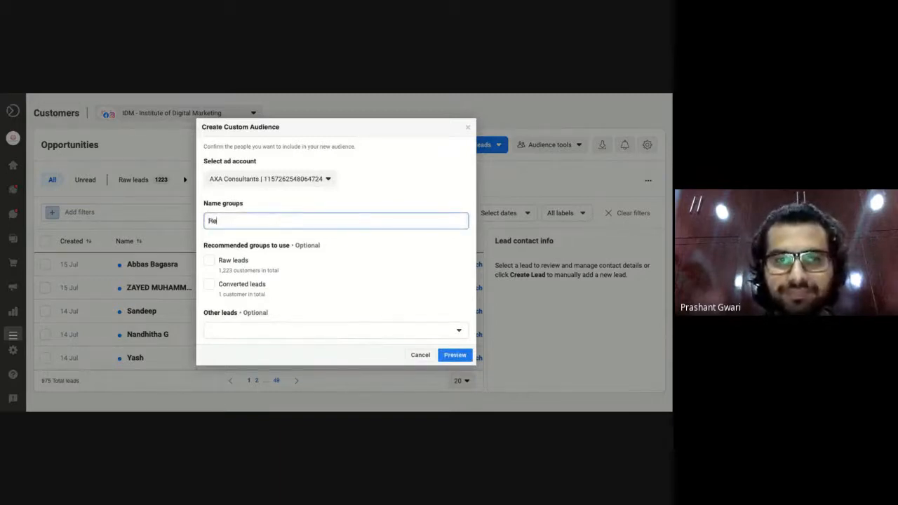
type("tar")
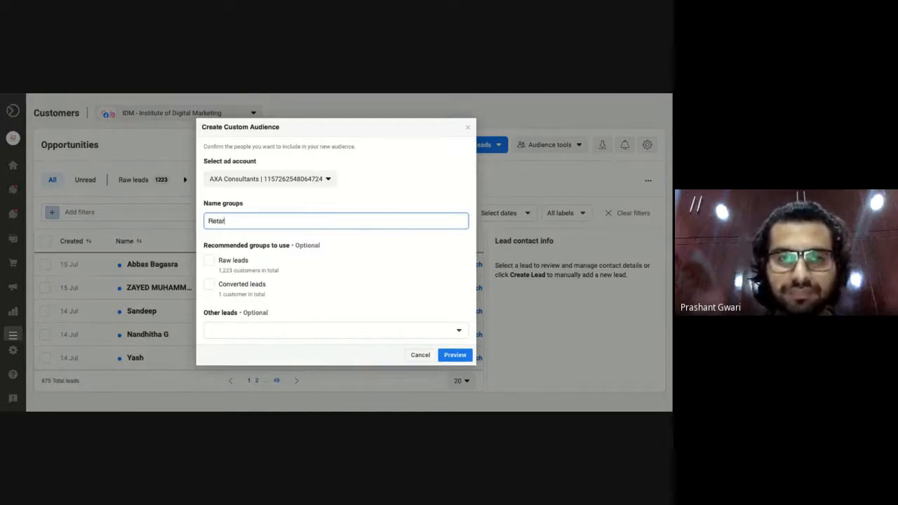
type("getein")
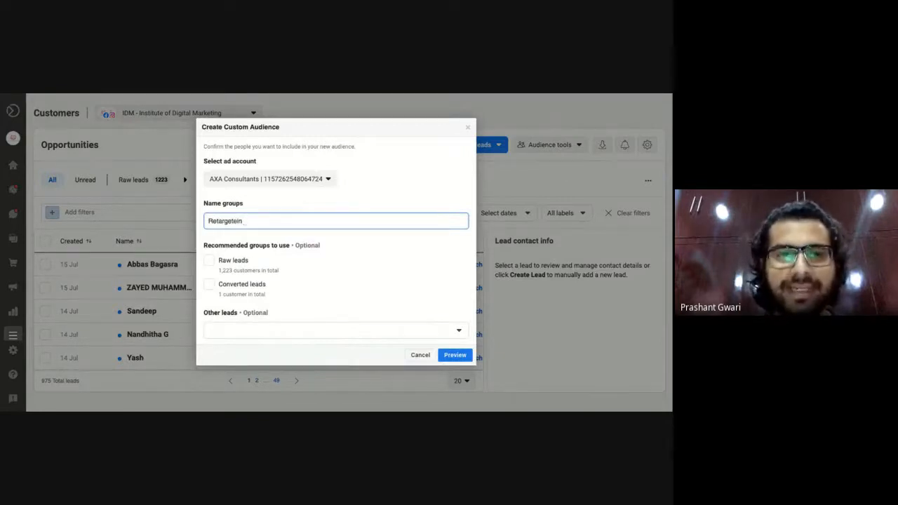
key("BackSpace")
key("BackSpace")
key("BackSpace")
type("ting")
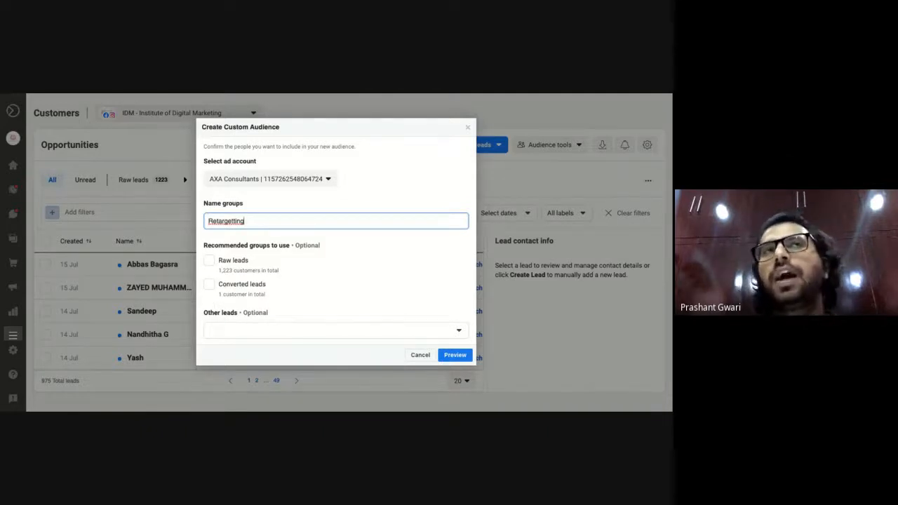
double_click(226, 220)
left_click(247, 225)
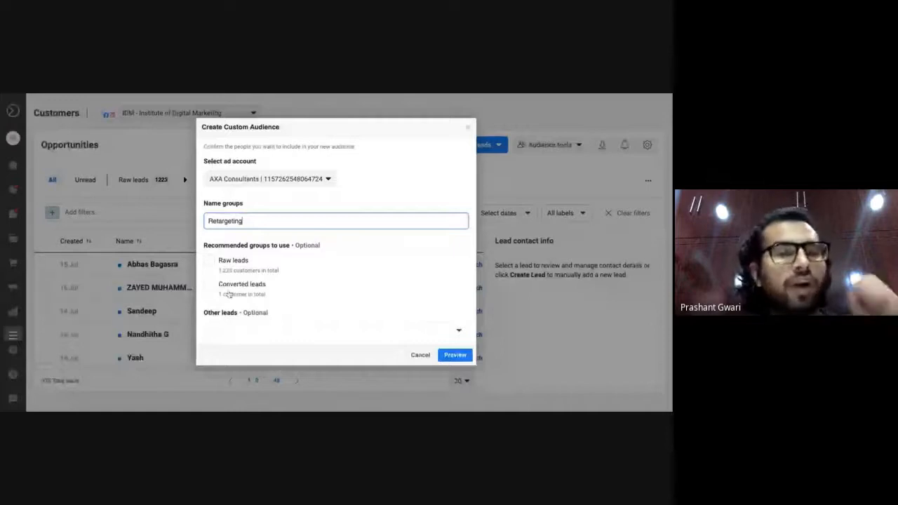
Include the Raw leads stage (1,223 customers) in the Retargeting audience.
left_click(209, 262)
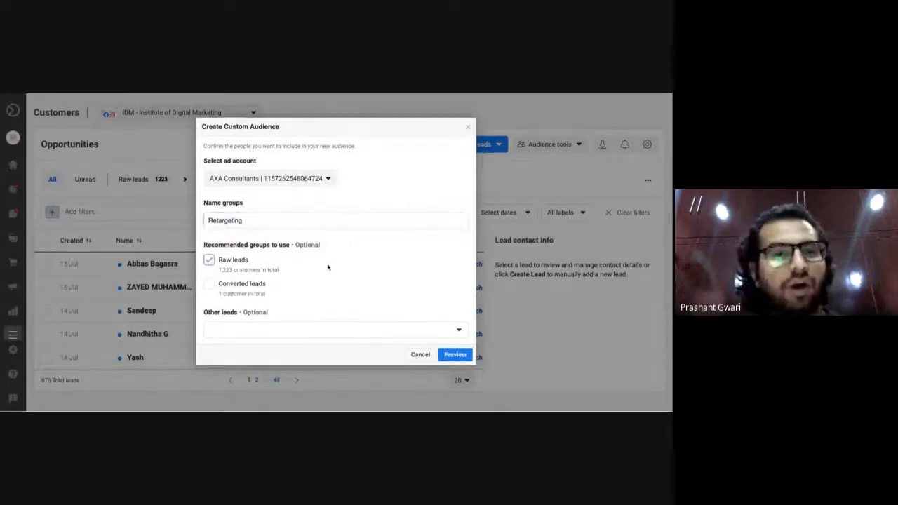
left_click(336, 331)
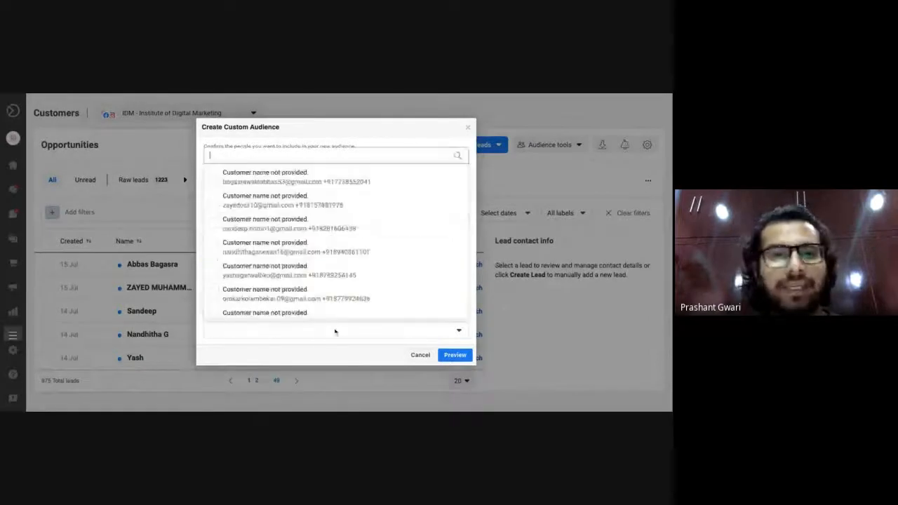
scroll(335, 243, "down", 2)
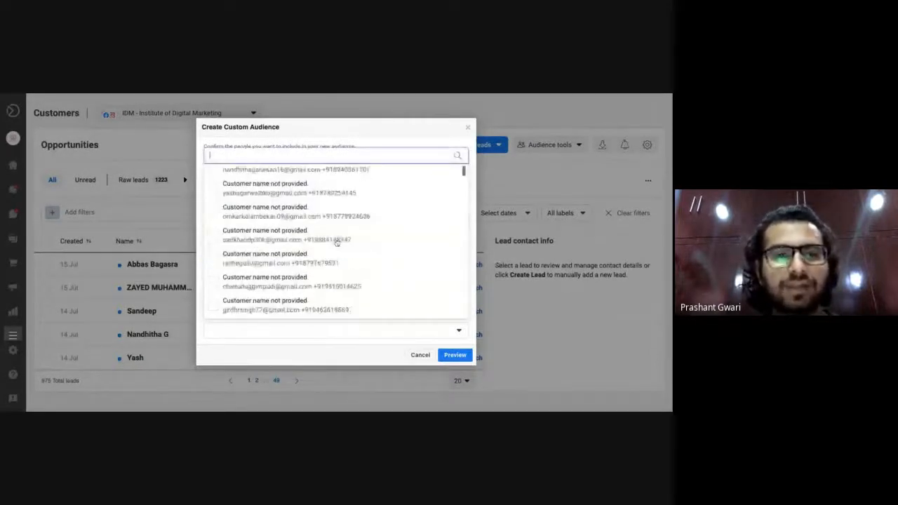
scroll(336, 242, "up", 3)
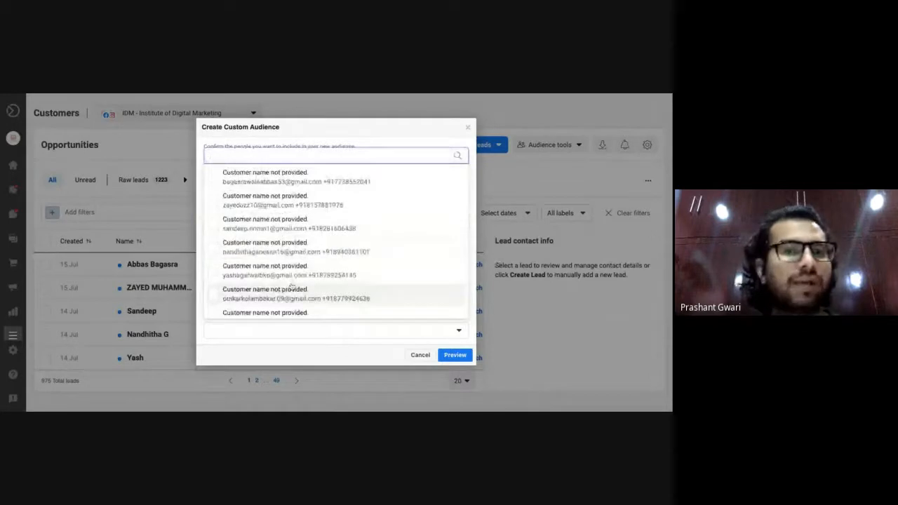
left_click(242, 344)
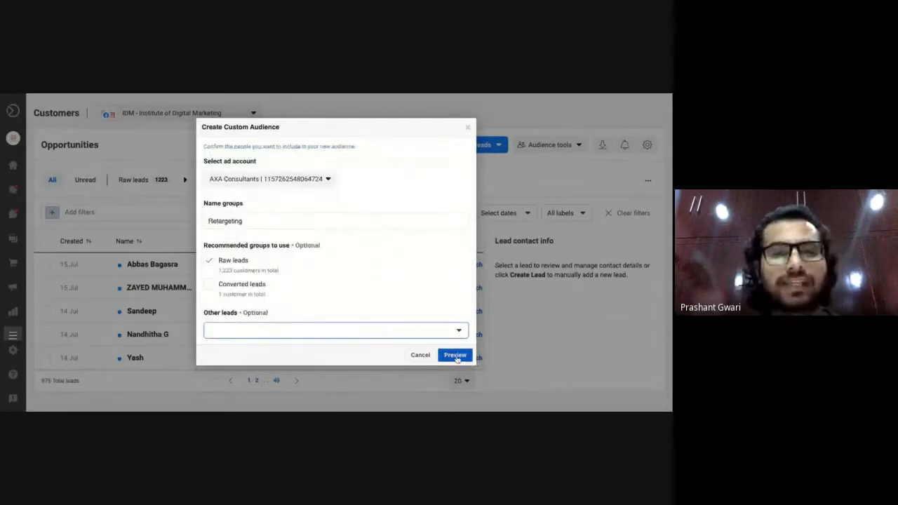
Preview the 1,223 people in the Retargeting audience, then close the preview.
left_click(455, 354)
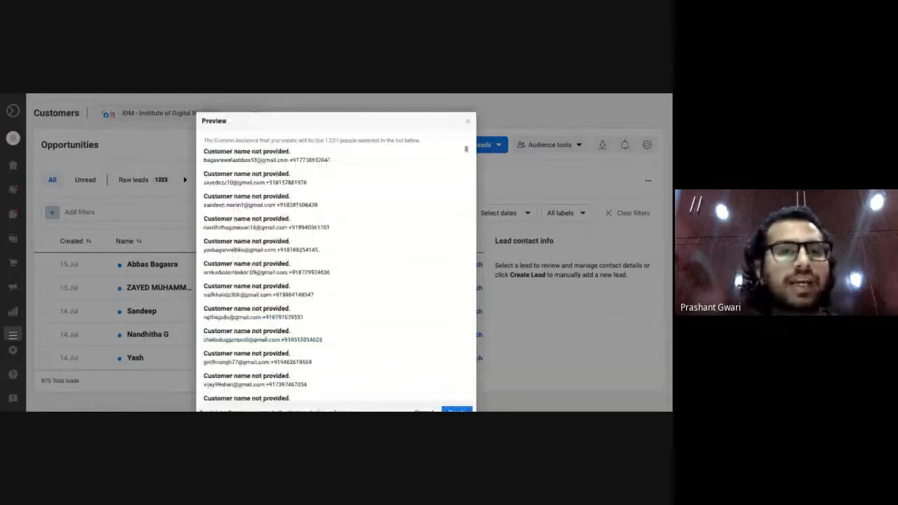
scroll(335, 273, "down", 5)
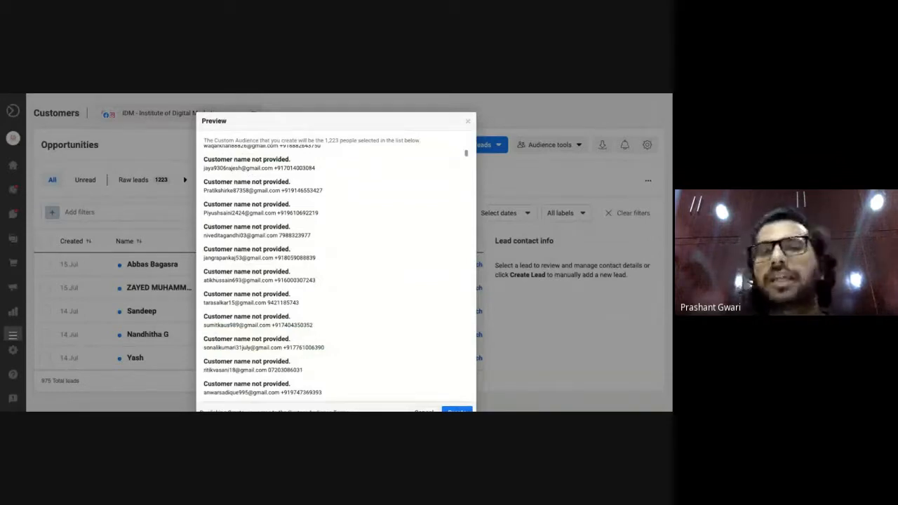
left_click(468, 124)
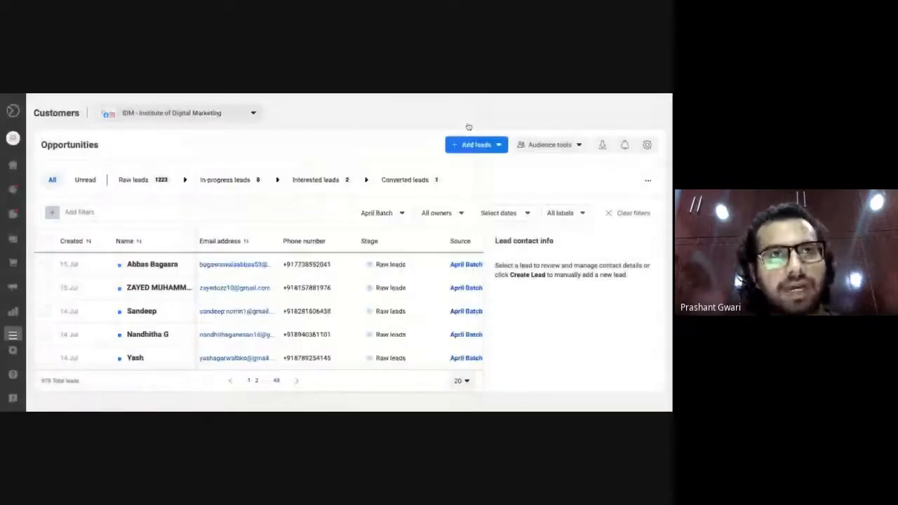